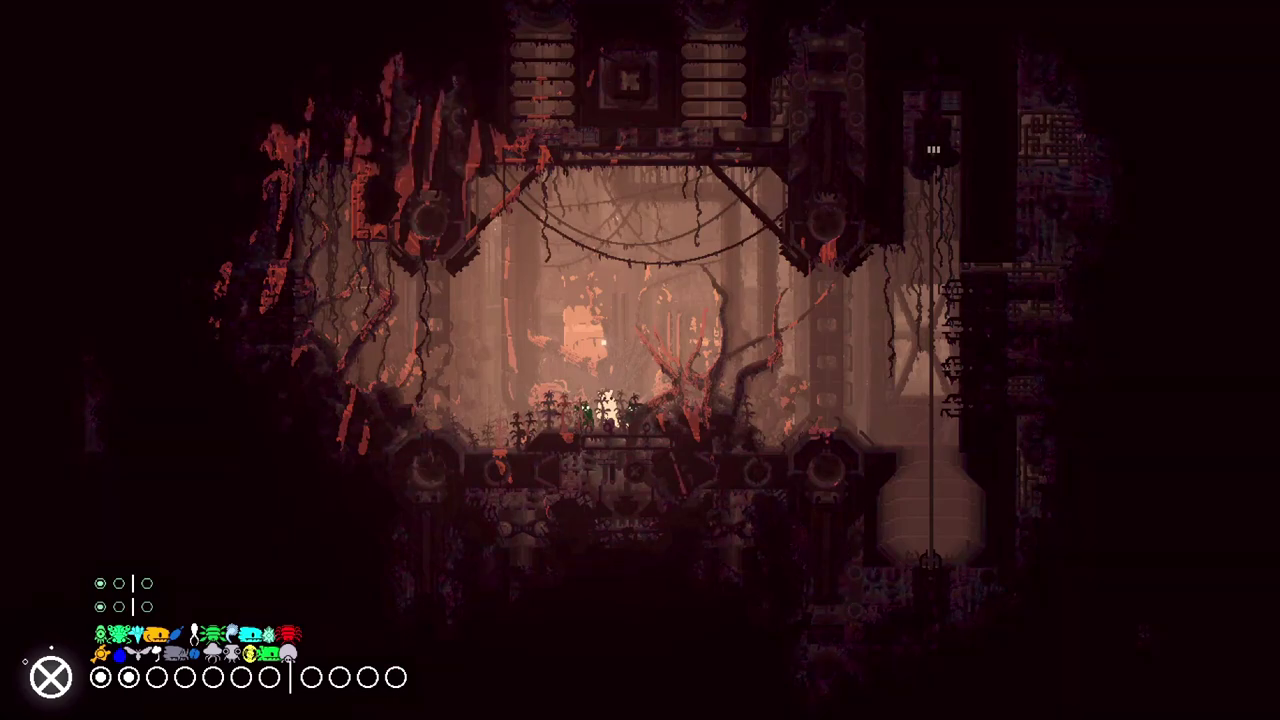
- Leap right onto the pole and climb the shaft rooms up toward the bright opening
key("Right")
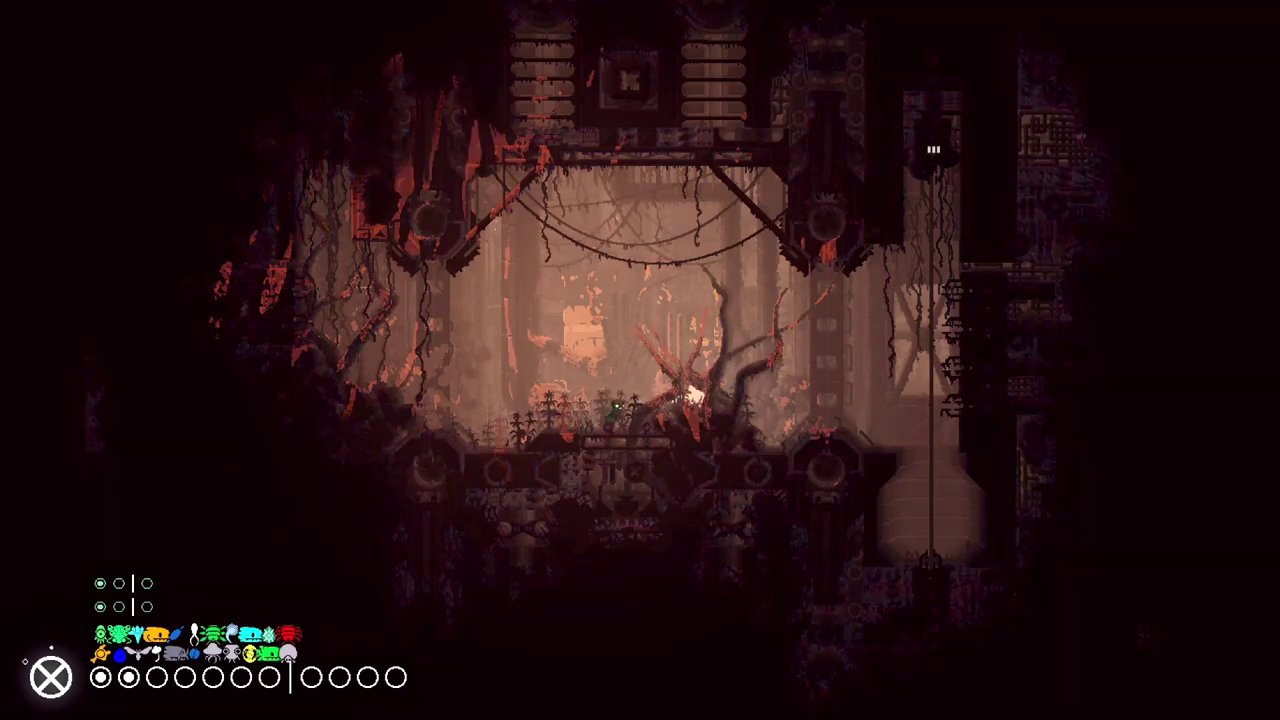
key("Up")
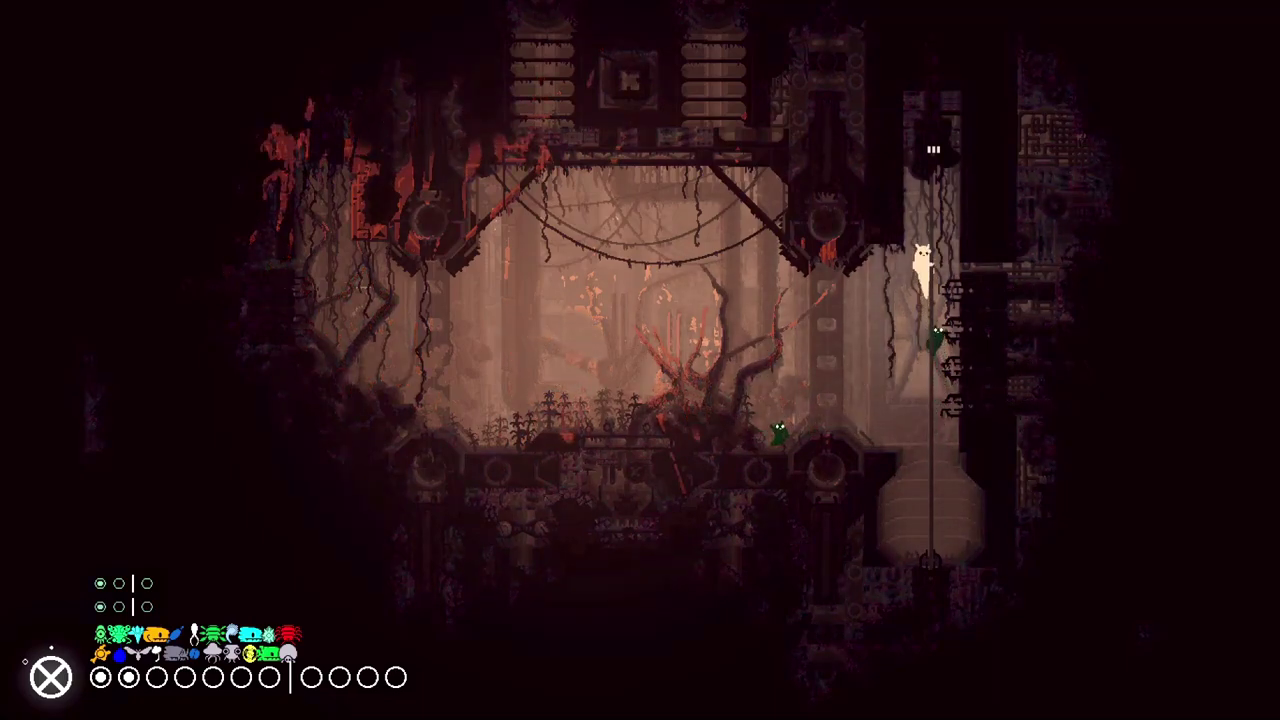
key("Up")
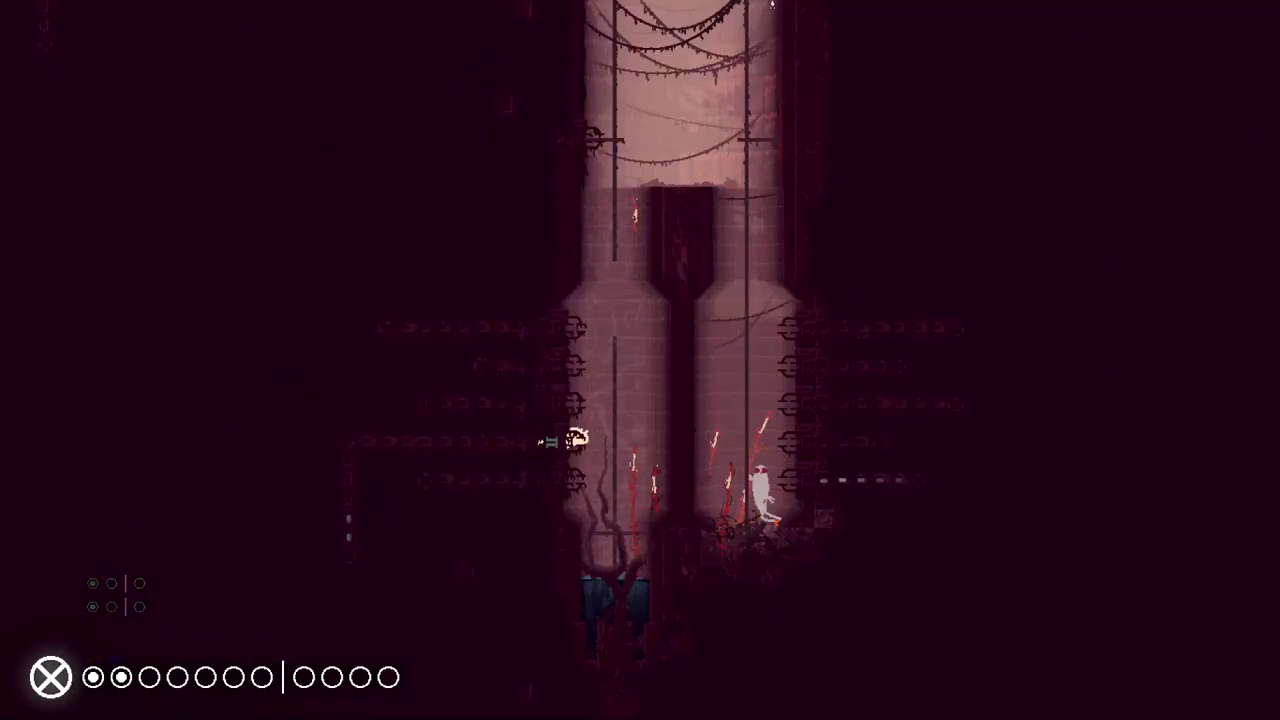
key("Down")
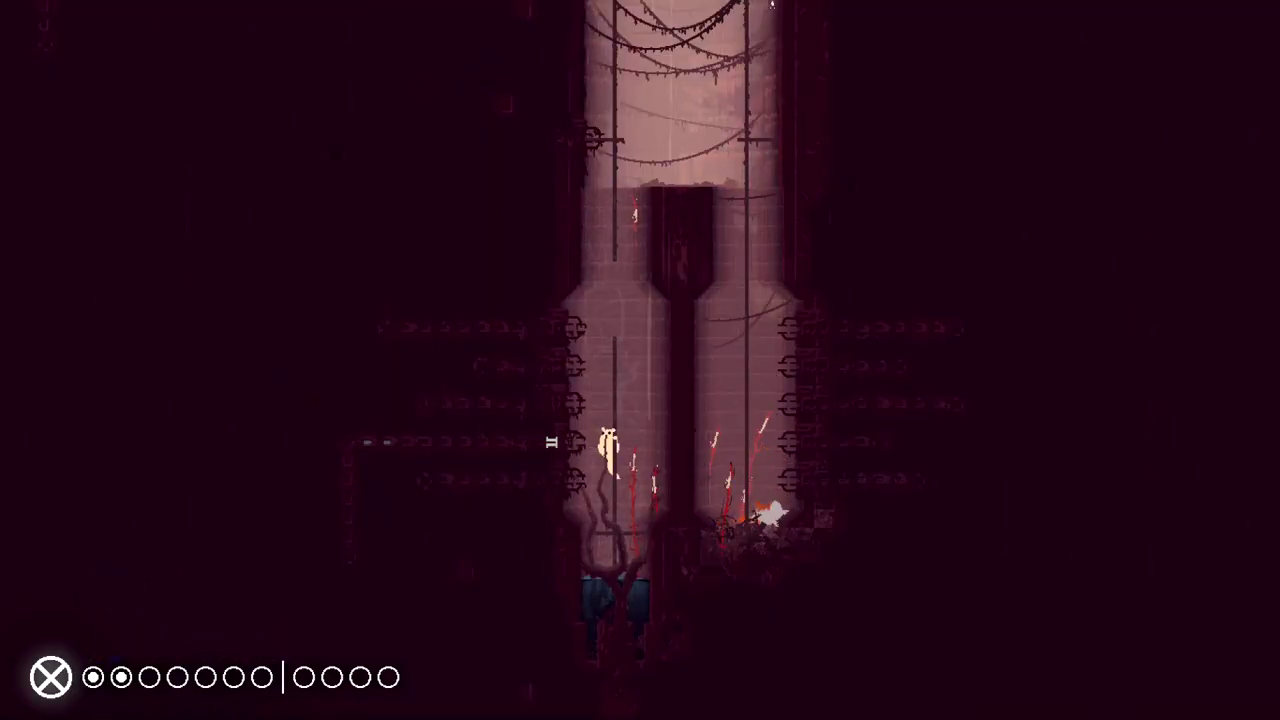
key("Up")
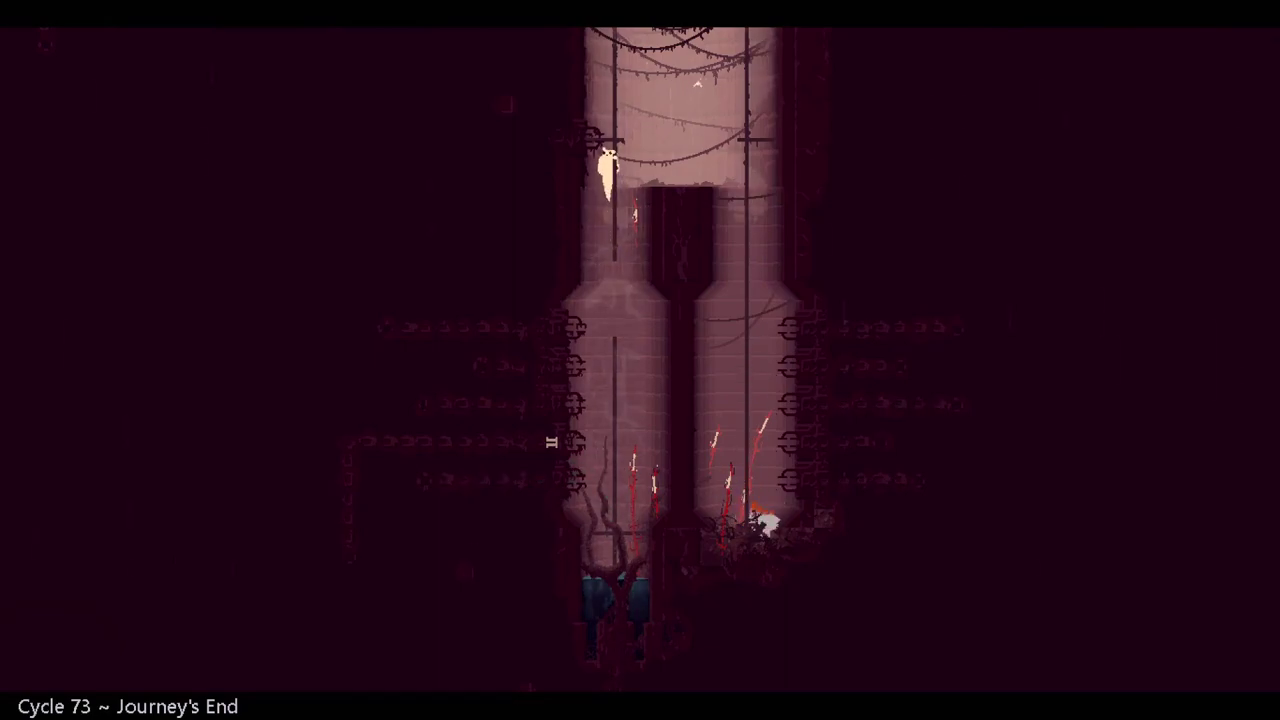
key("Up")
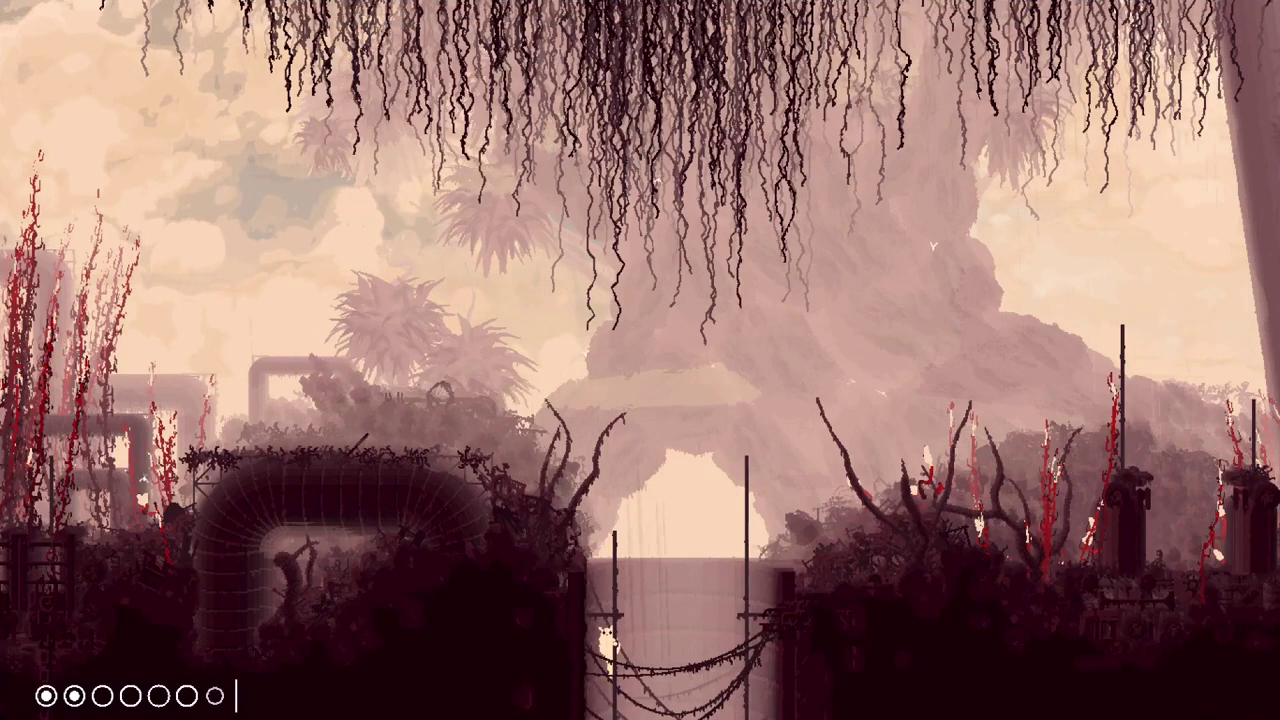
key("Up")
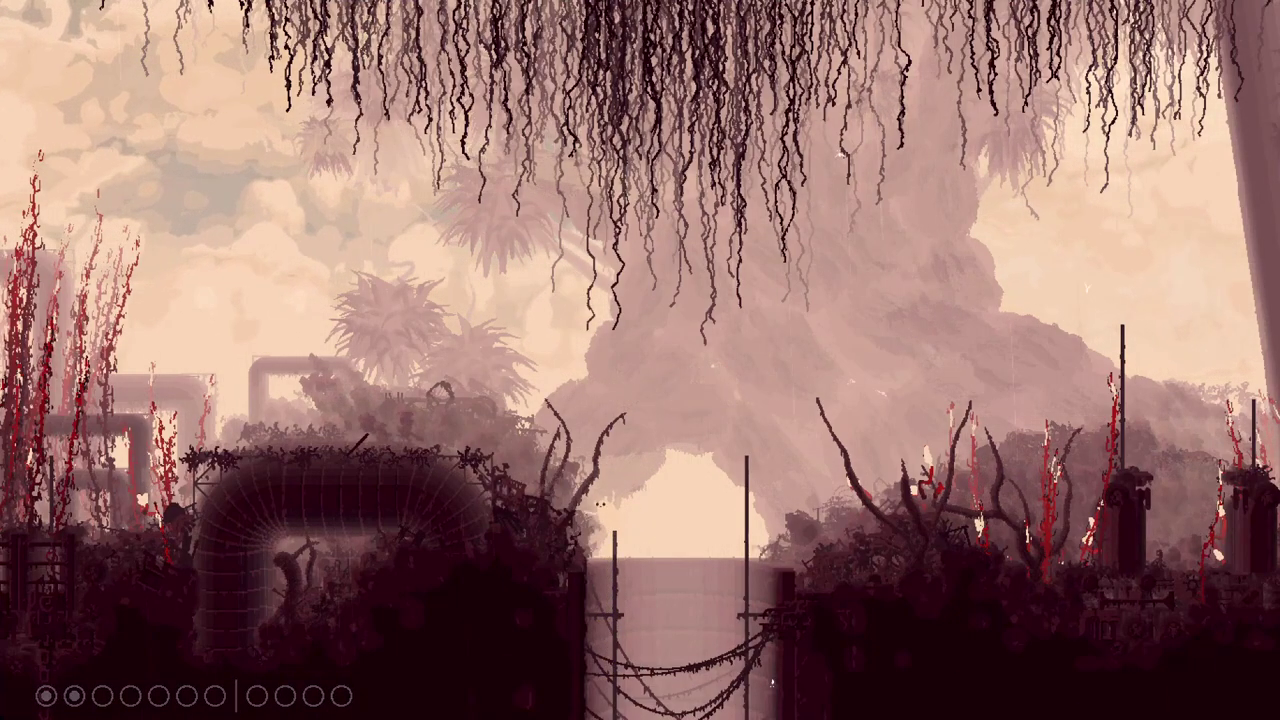
- Climb onto the curved pipe and bring up the region map to look around
key("Left")
key("space")
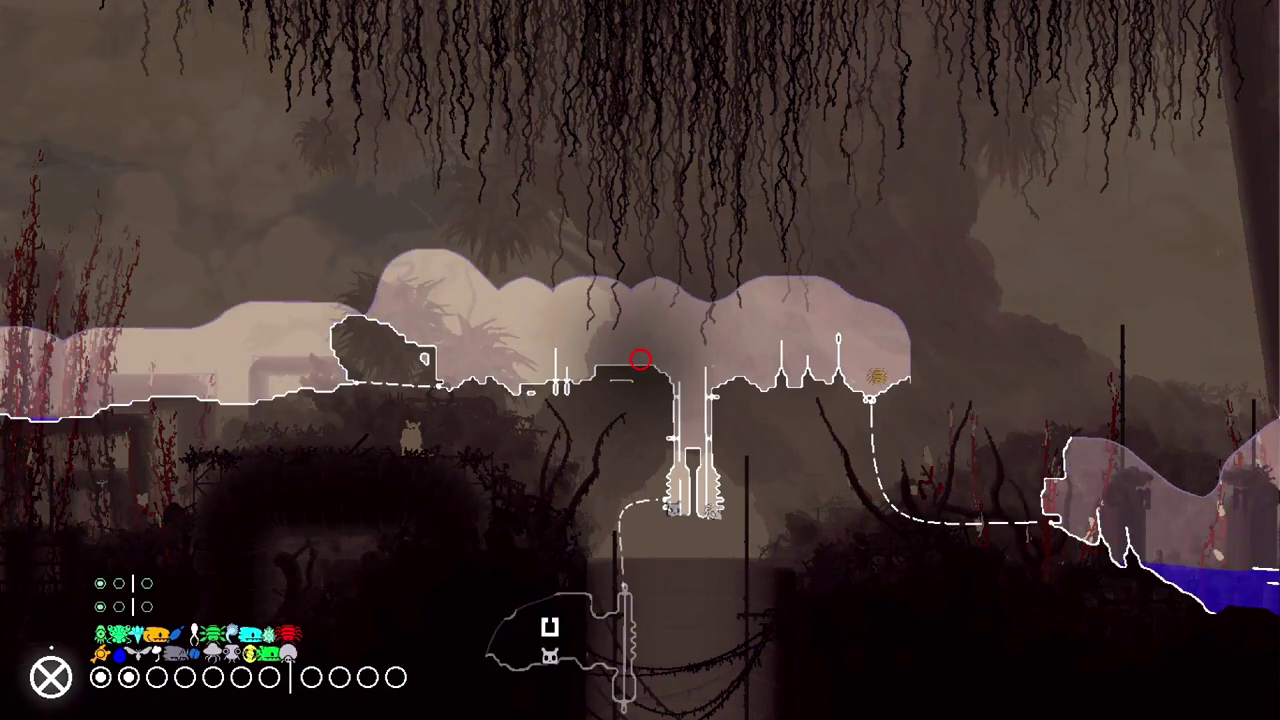
key("Right")
key("Up")
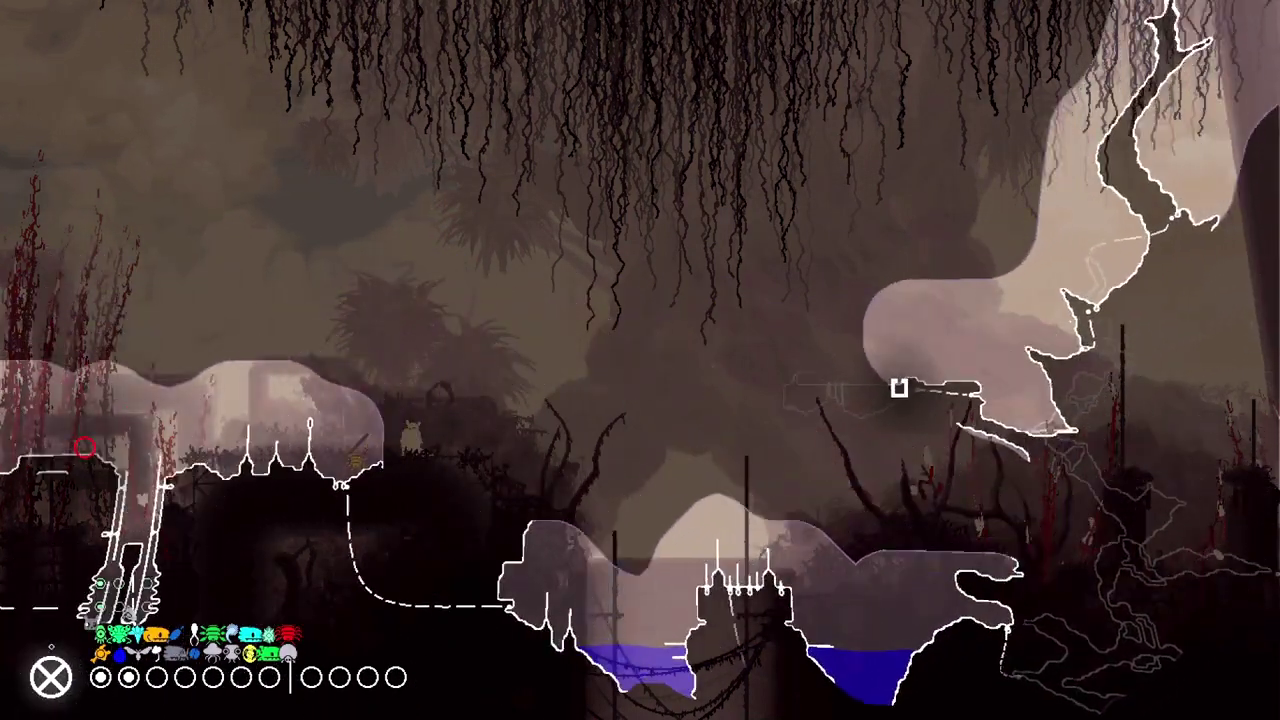
key("Right")
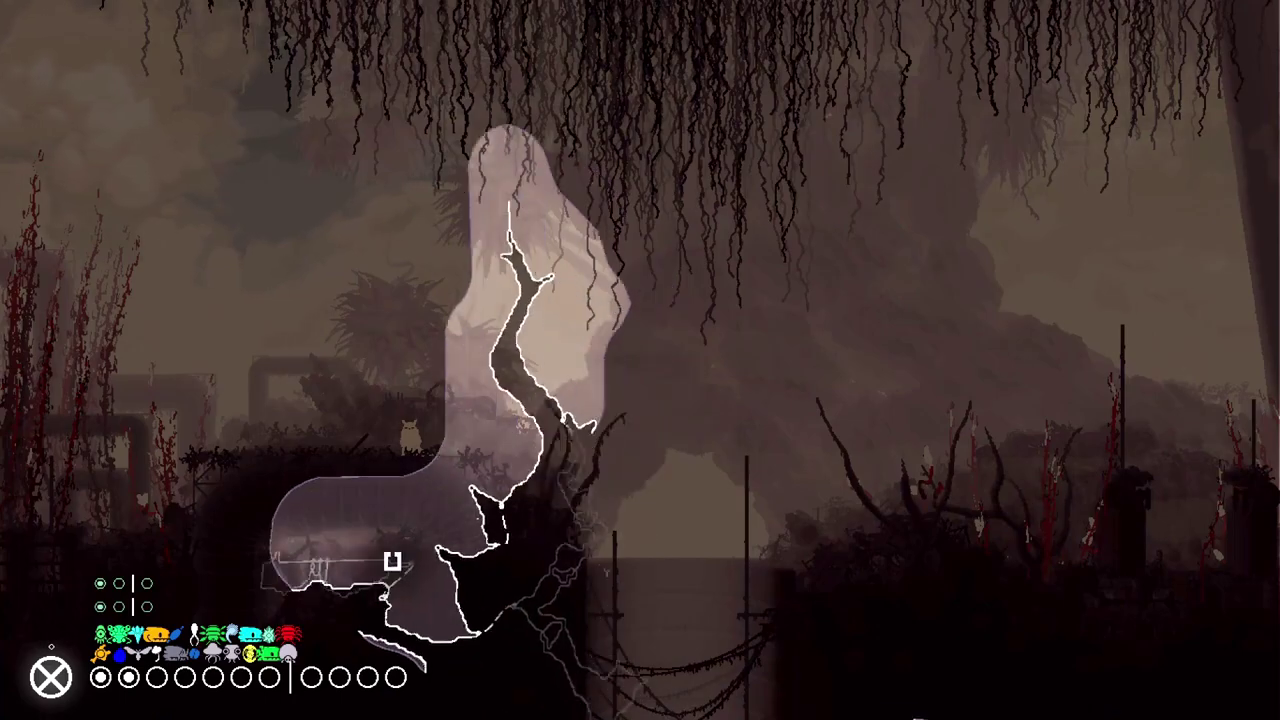
key("Right")
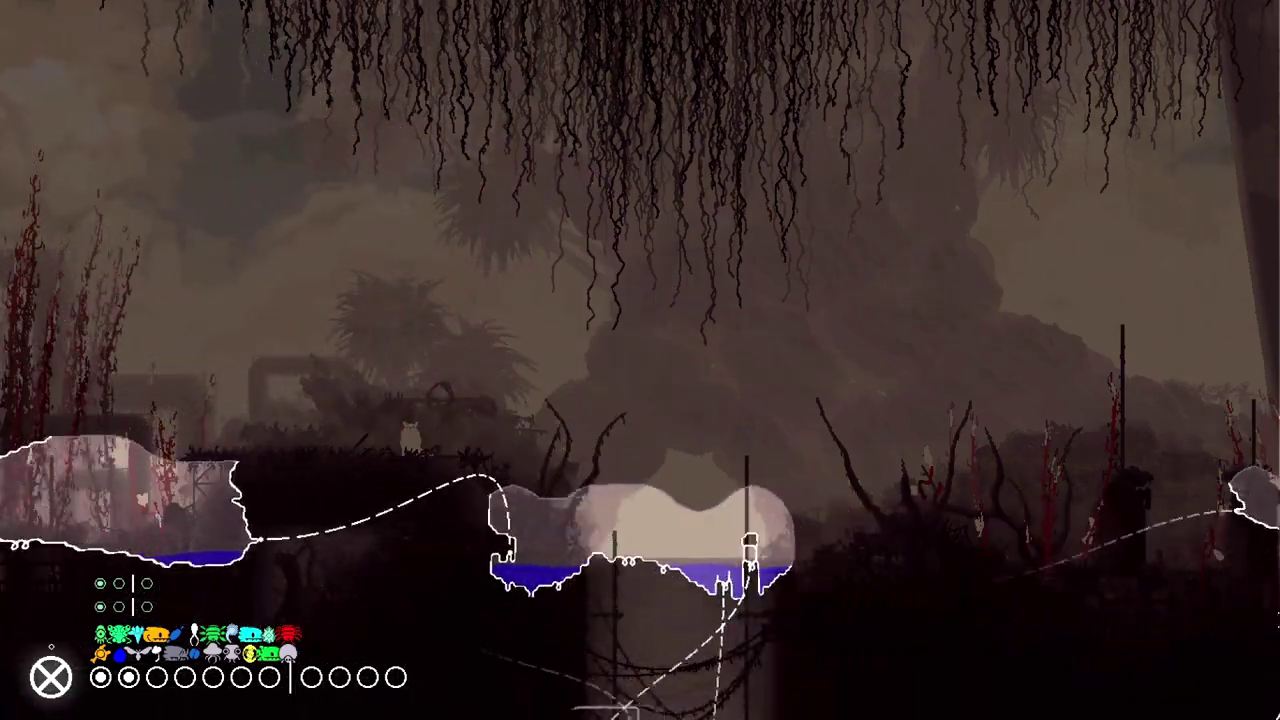
- Survey the room clusters further across the region map, then close it
key("Right")
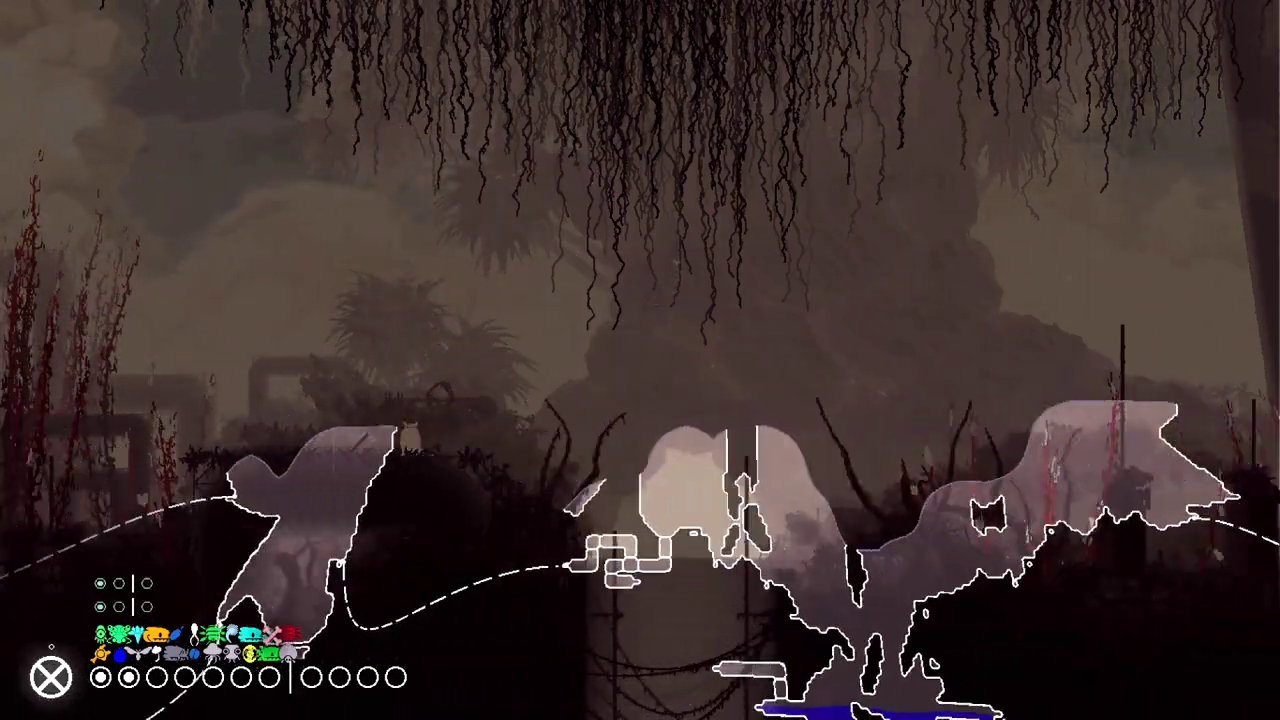
key("Right")
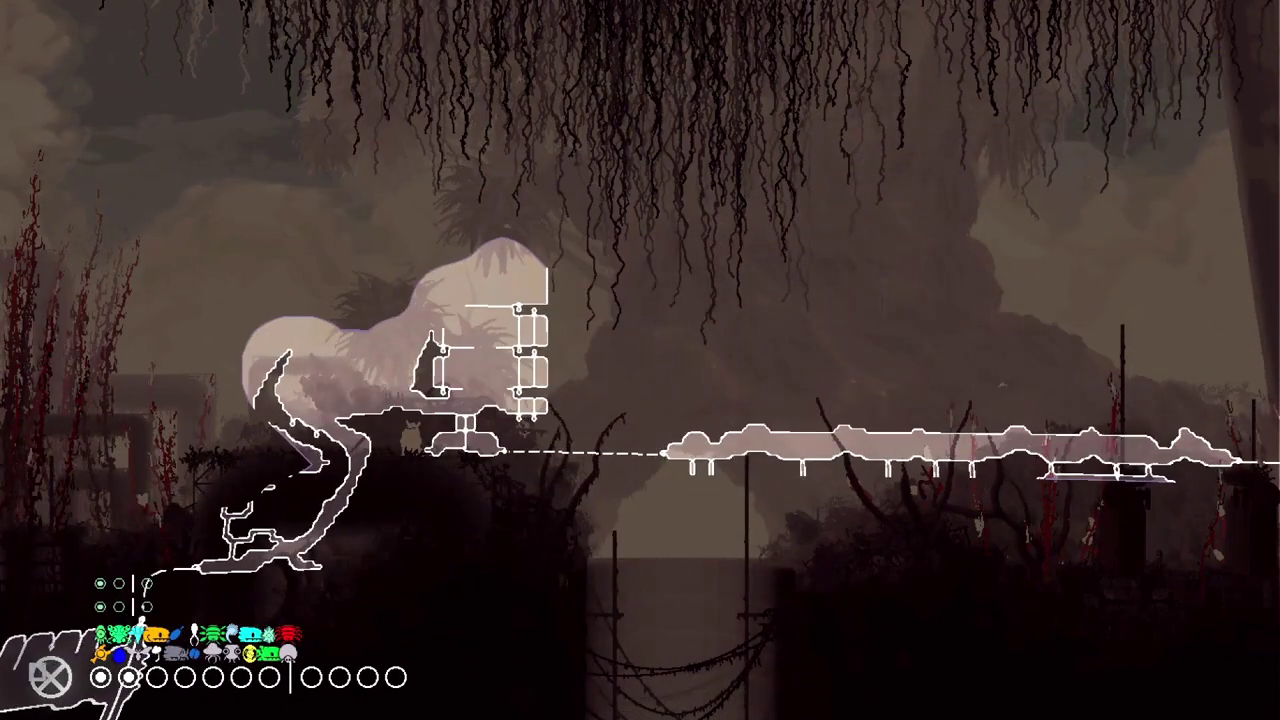
key("Right")
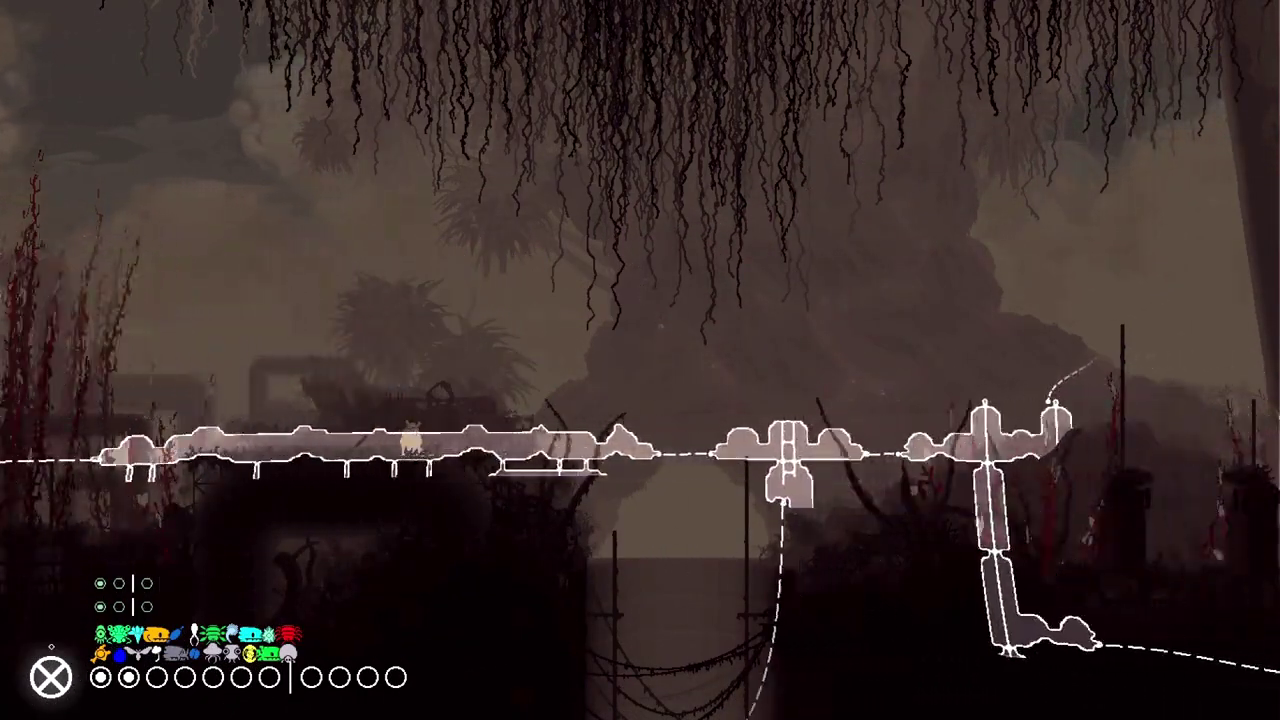
key("Right")
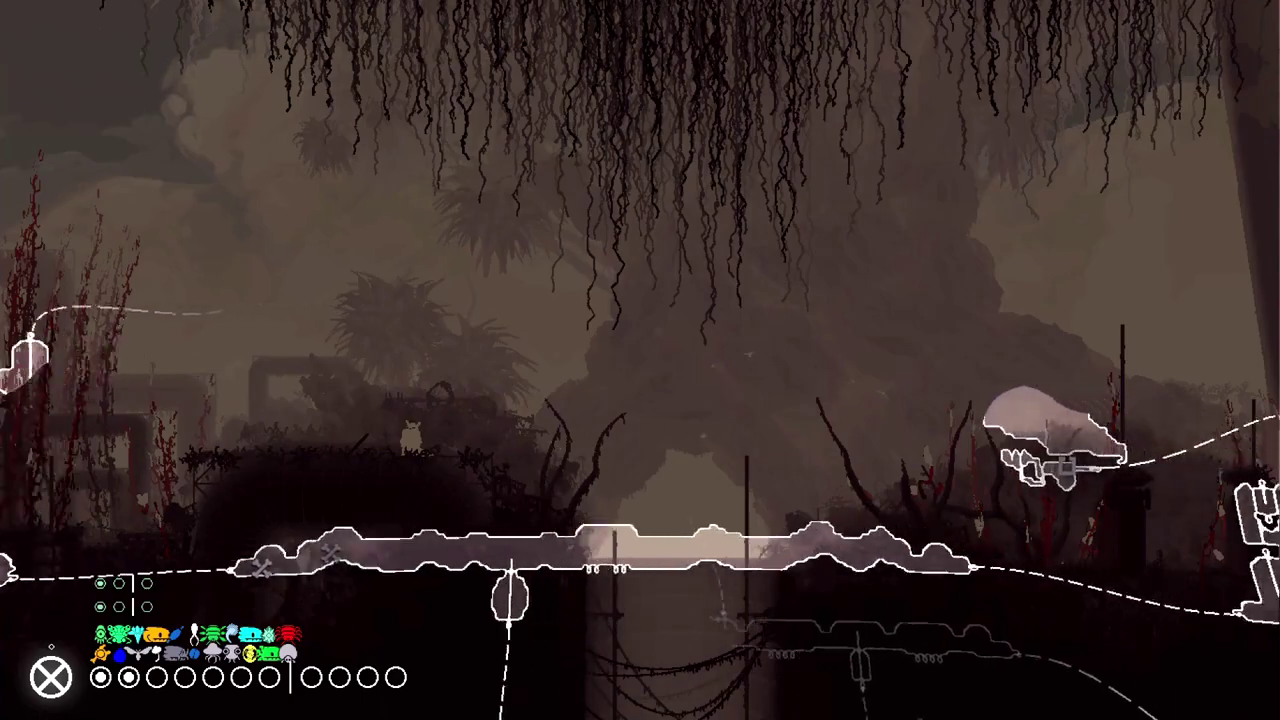
key("Right")
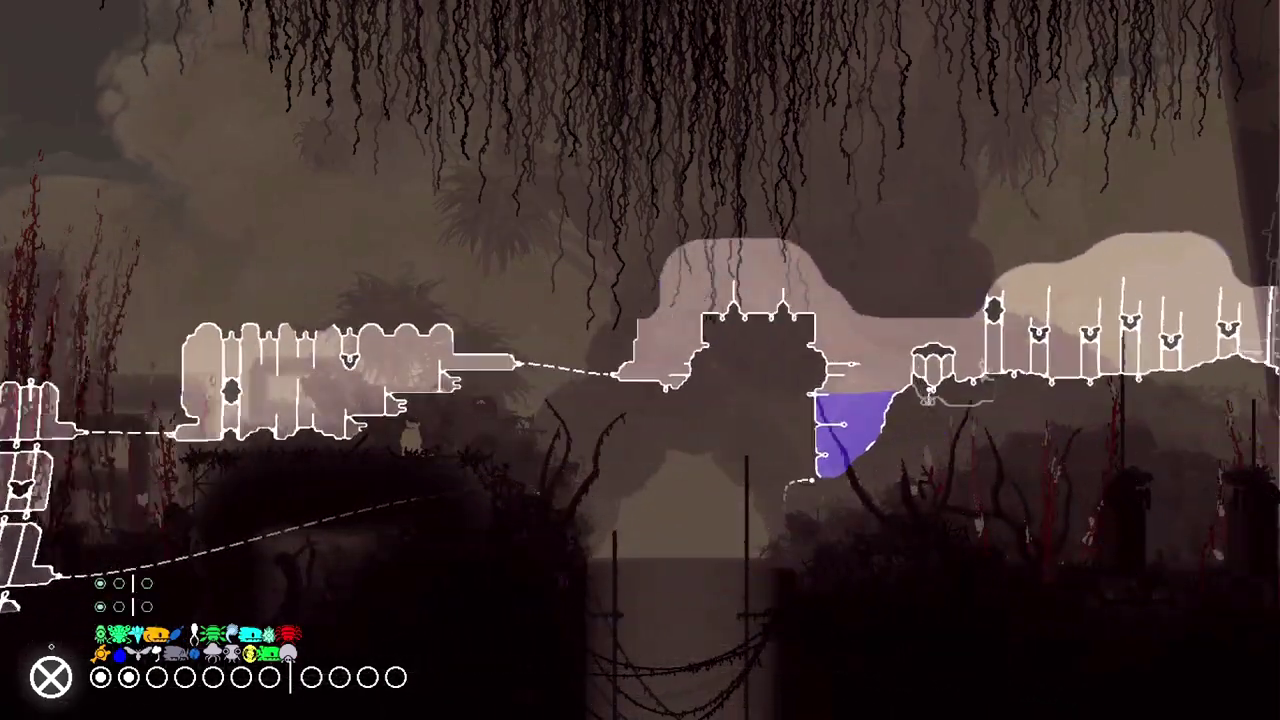
key("Right")
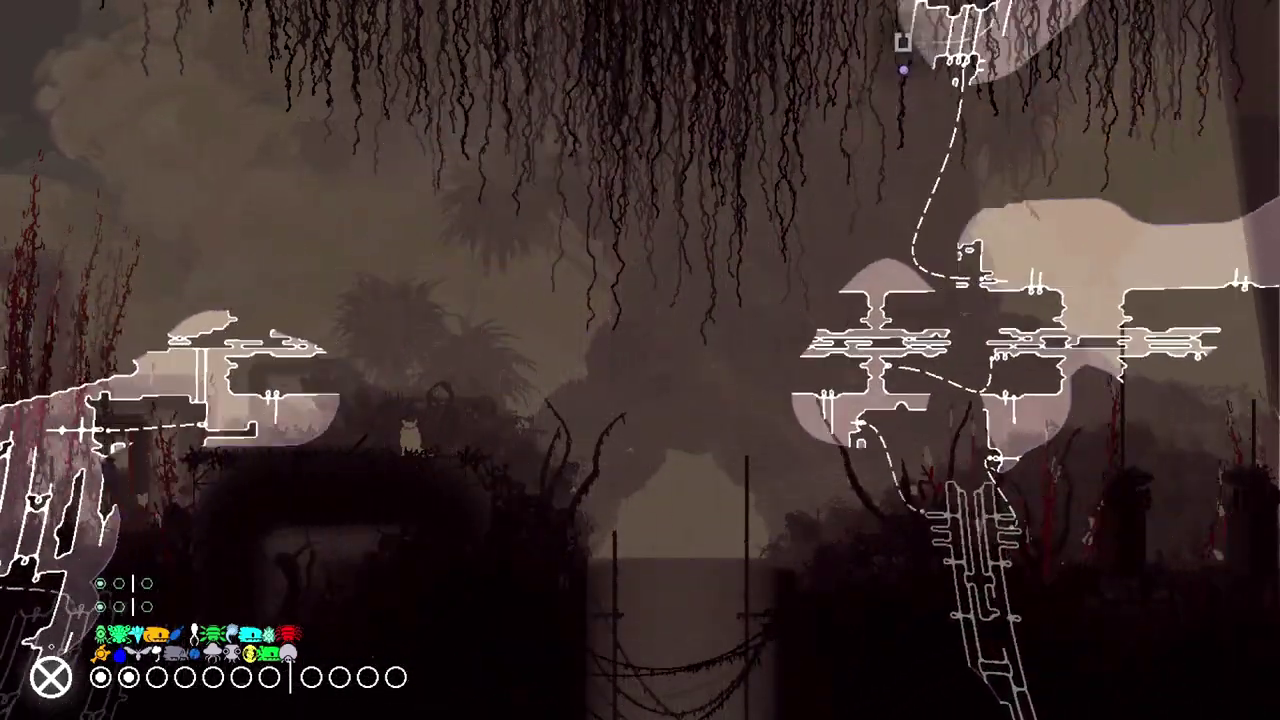
key("Right")
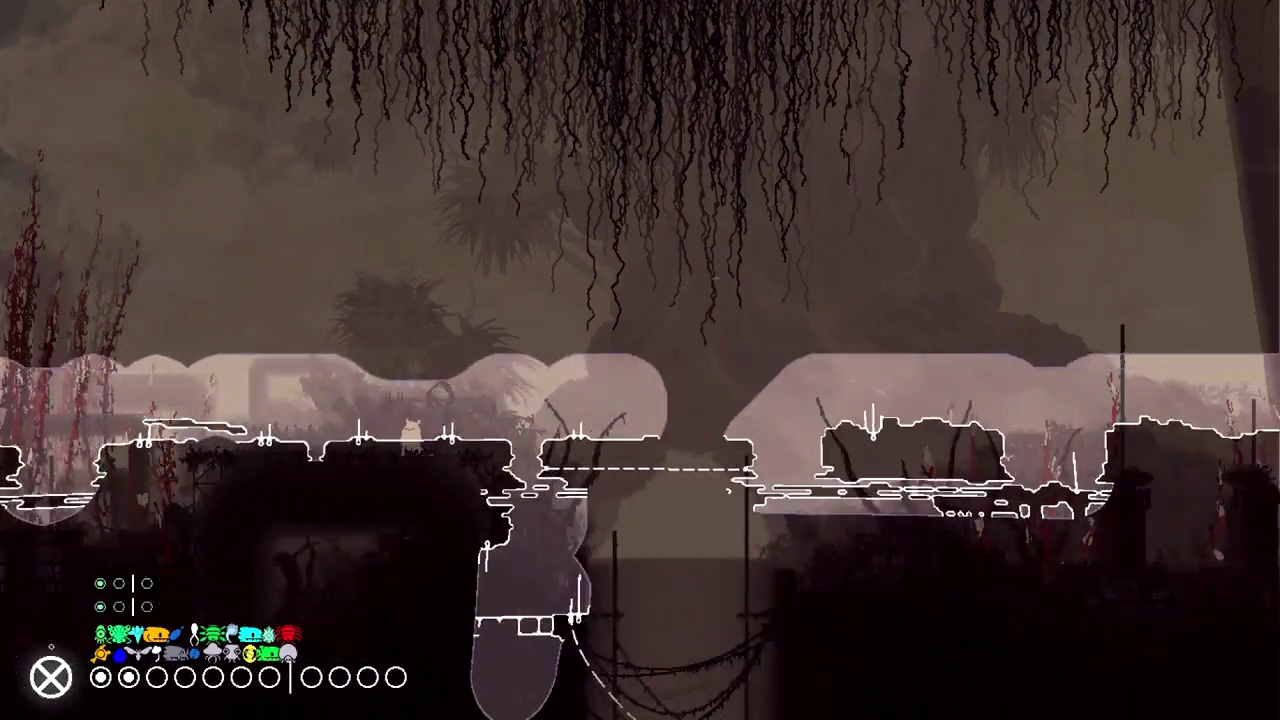
key("Right")
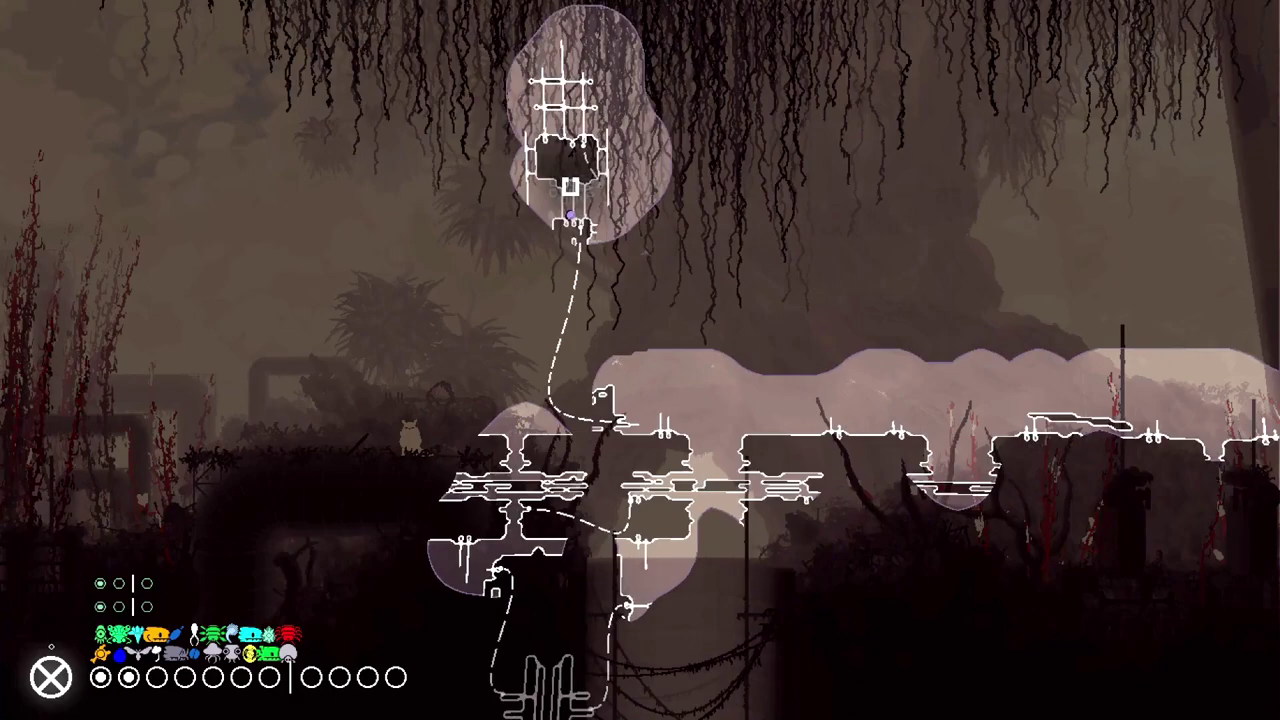
key("space")
key("Left")
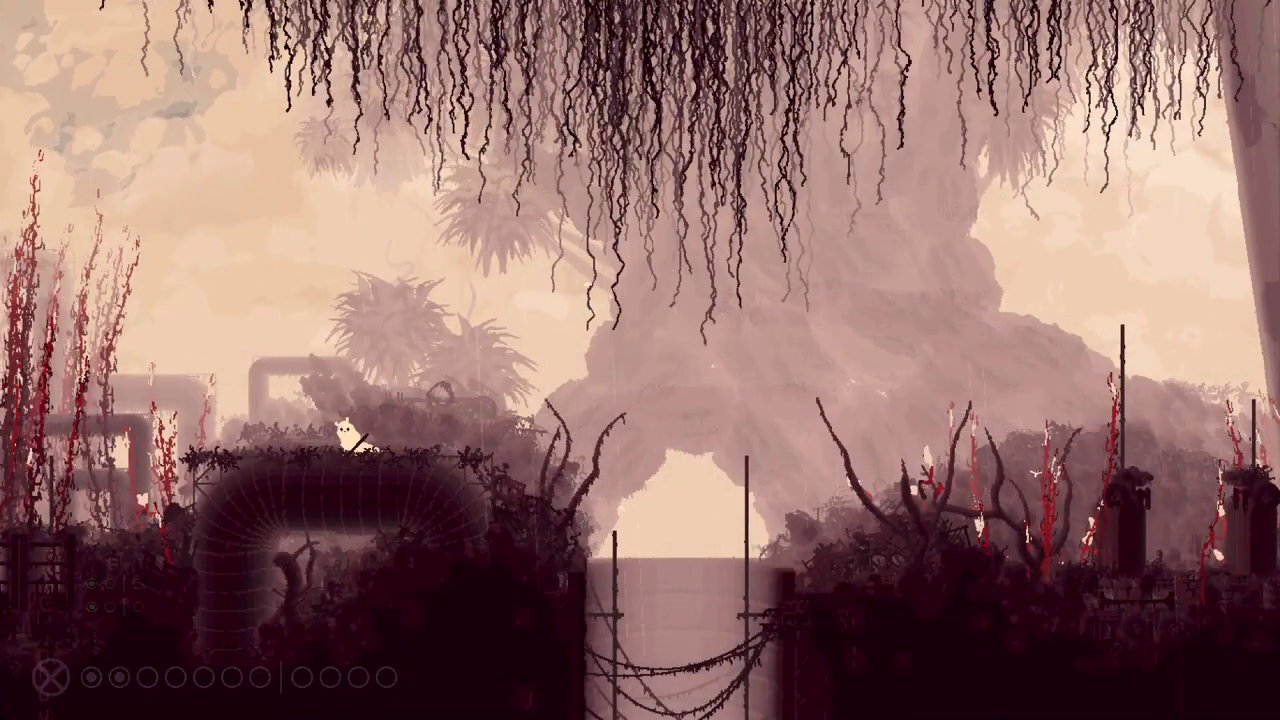
- Grab the spear and climb the pole through the shaft into the fire-lit outdoor room
key("Right")
key("Right")
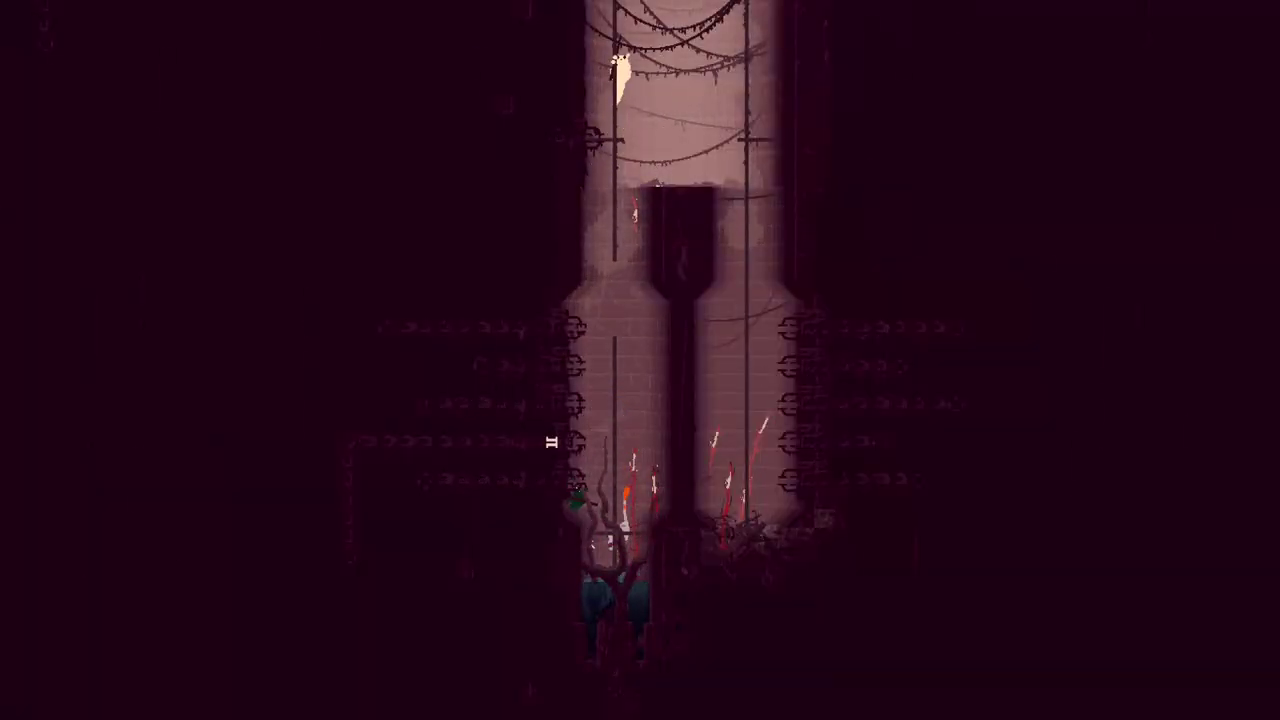
key("Up")
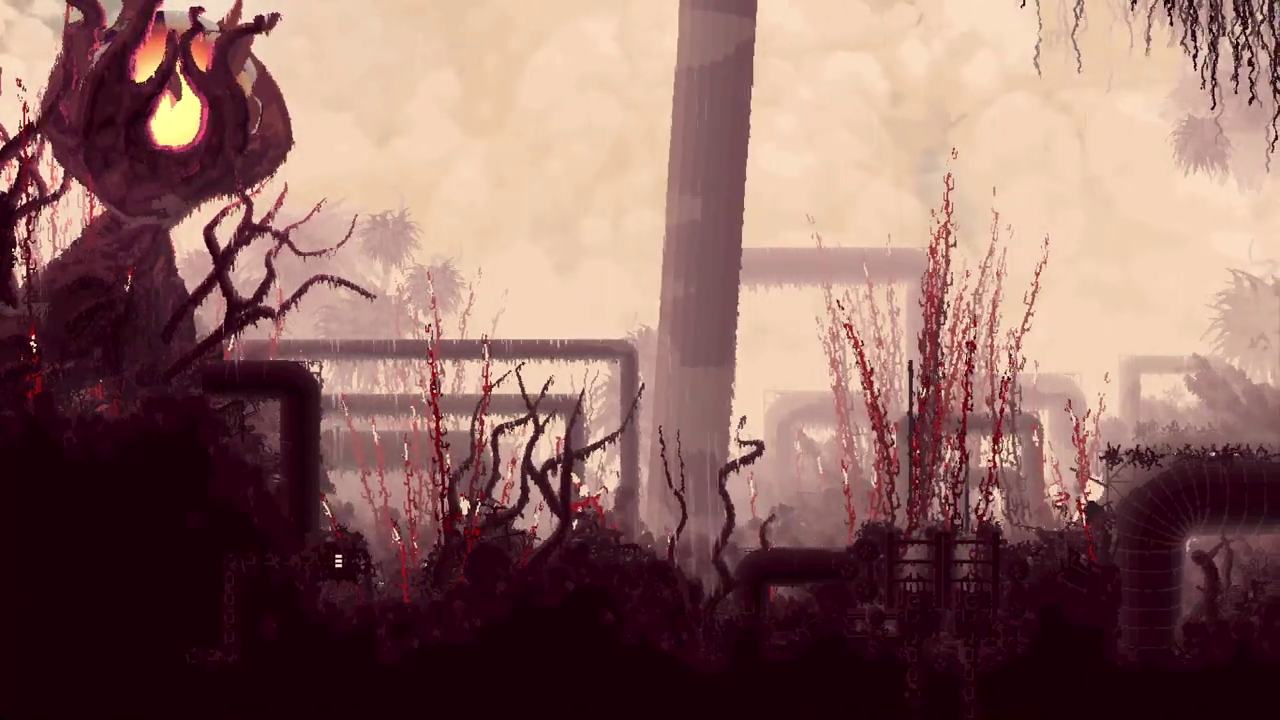
- Briefly check the region map while travelling on to the centipede forest room
key("space")
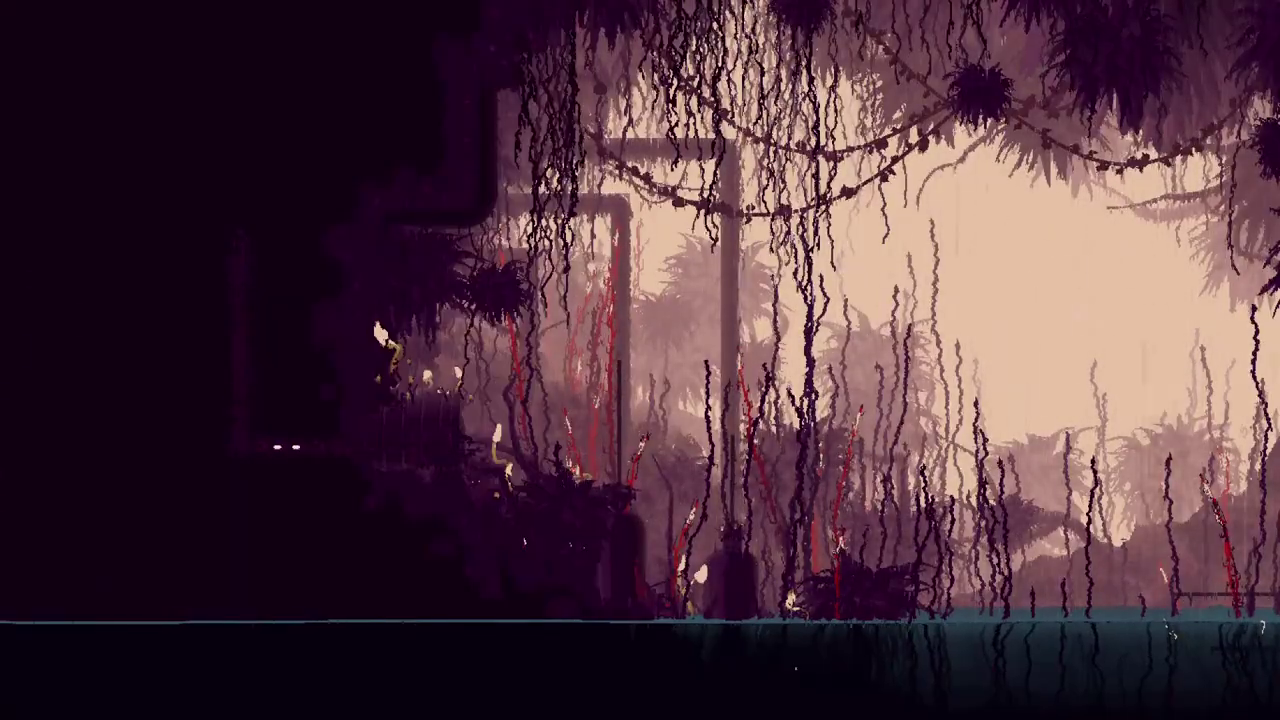
- Move right onto the base of the twin-chimney structure
key("Right")
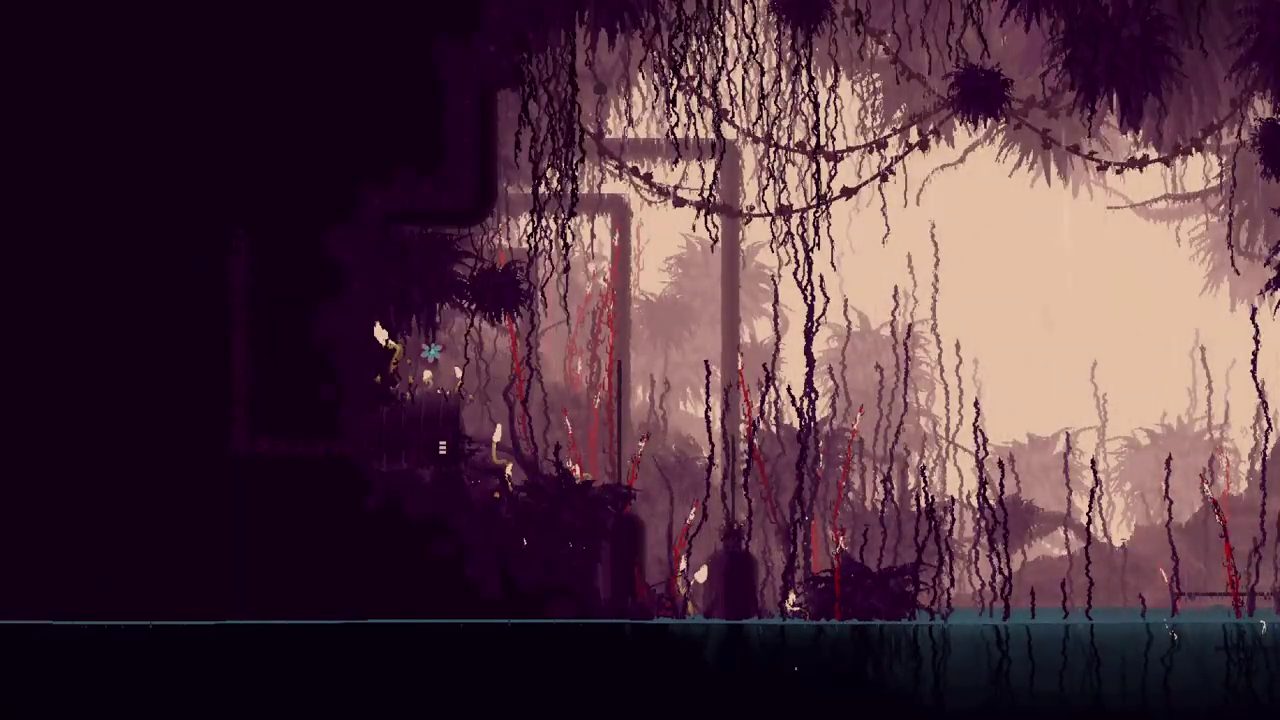
key("Right")
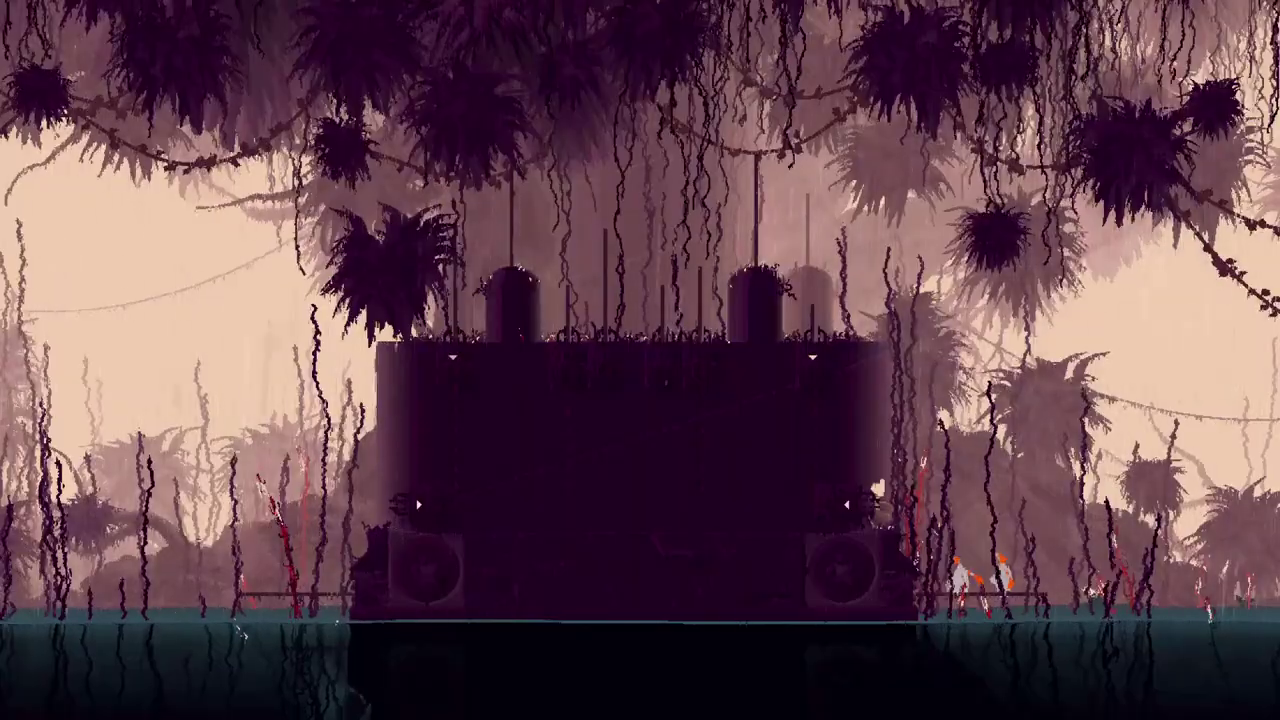
key("Right")
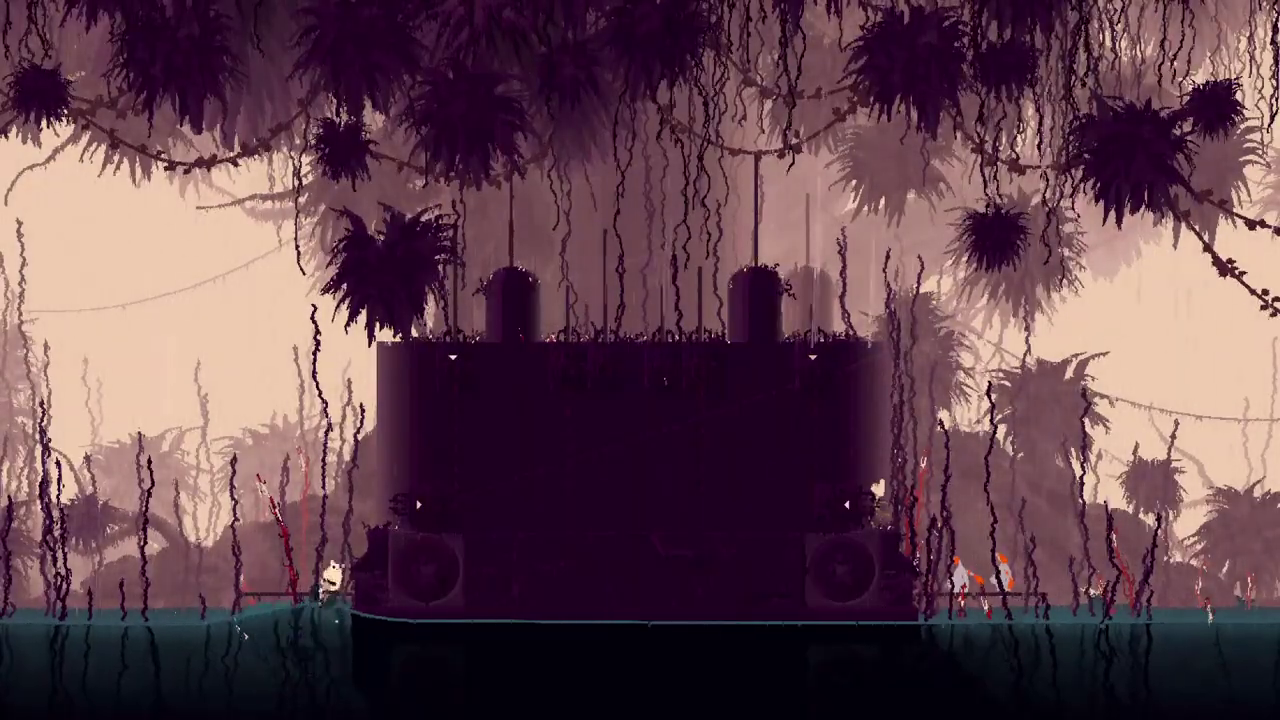
key("Right")
key("z")
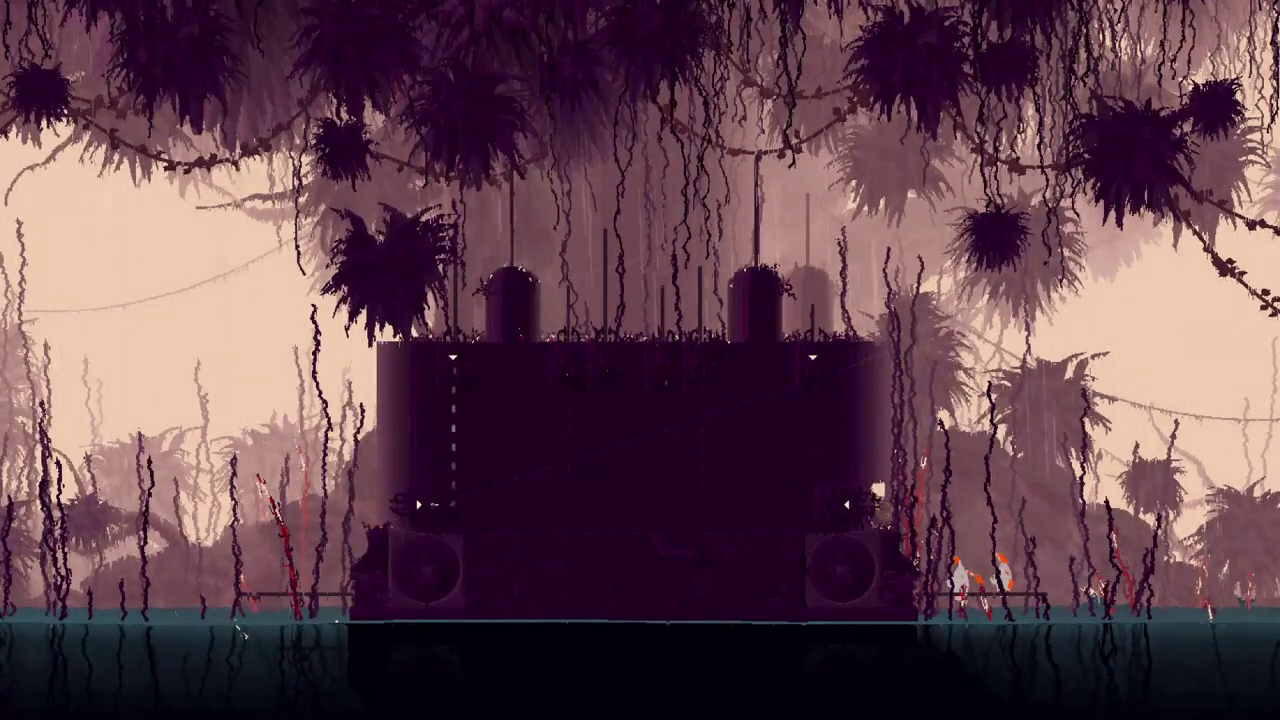
- Climb over the tank tops and roof, then descend to the pool's right edge
key("Right")
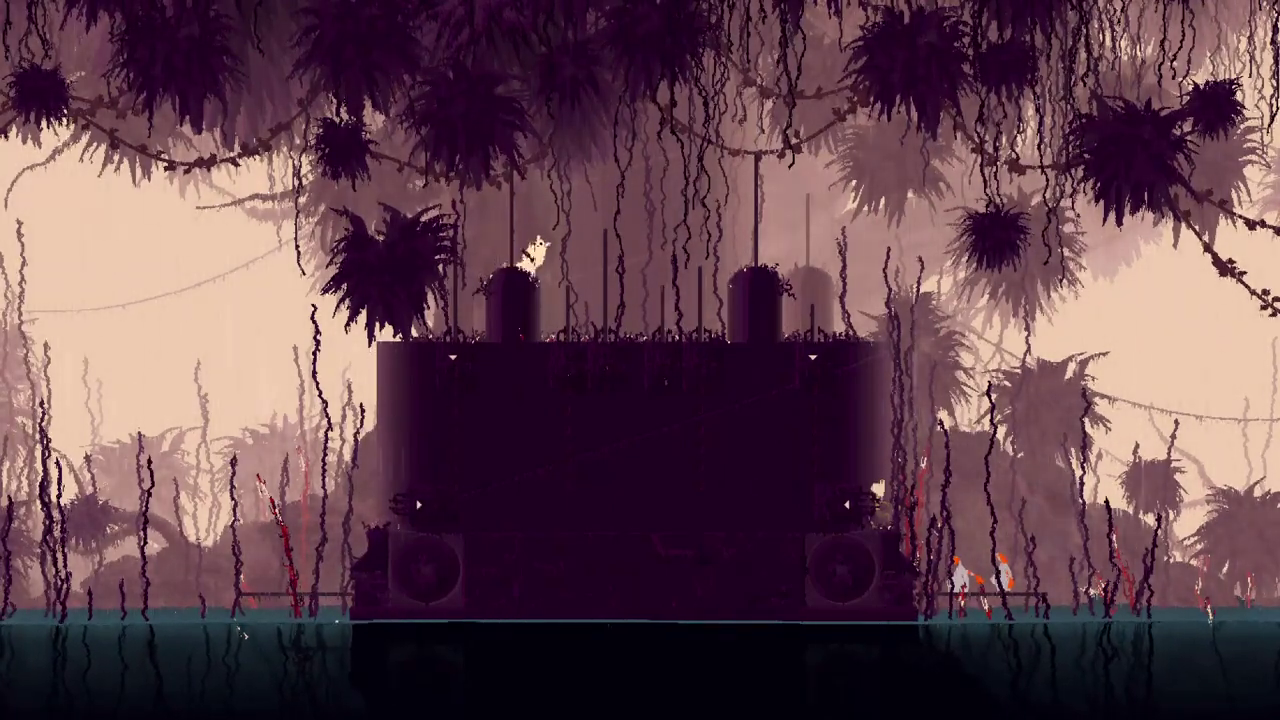
key("Right")
key("Right")
key("z")
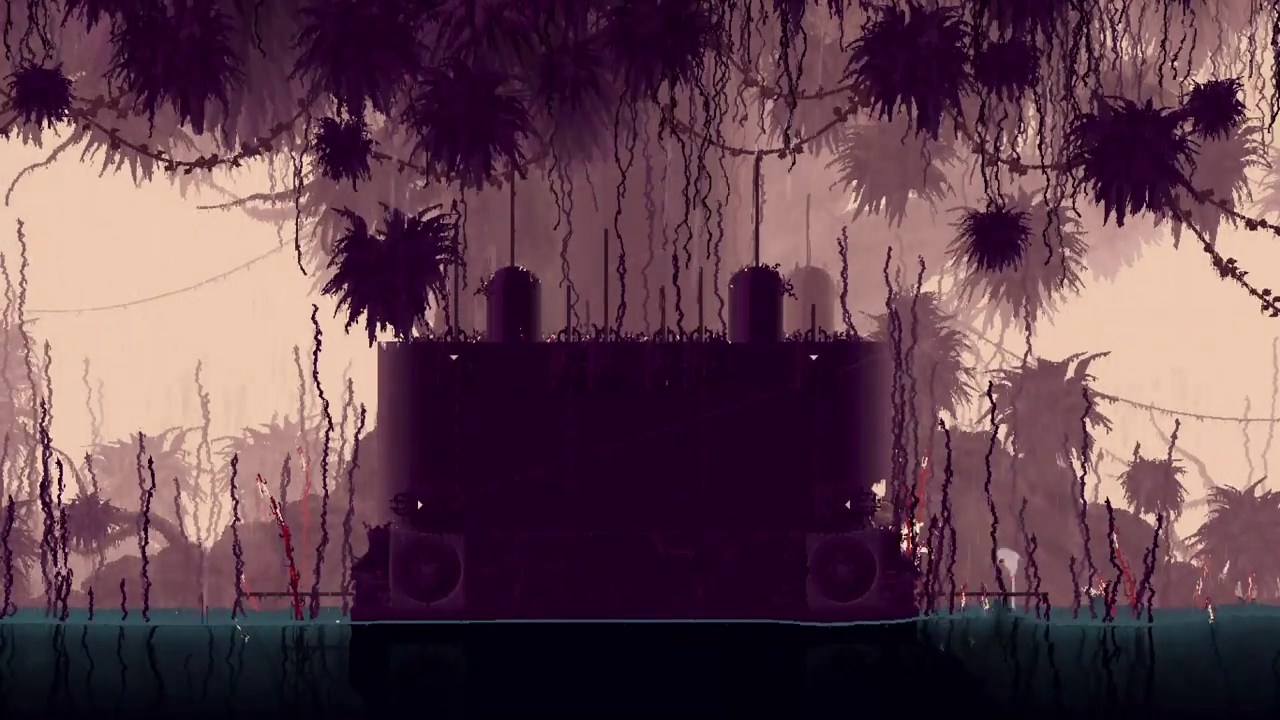
key("Left")
key("Right")
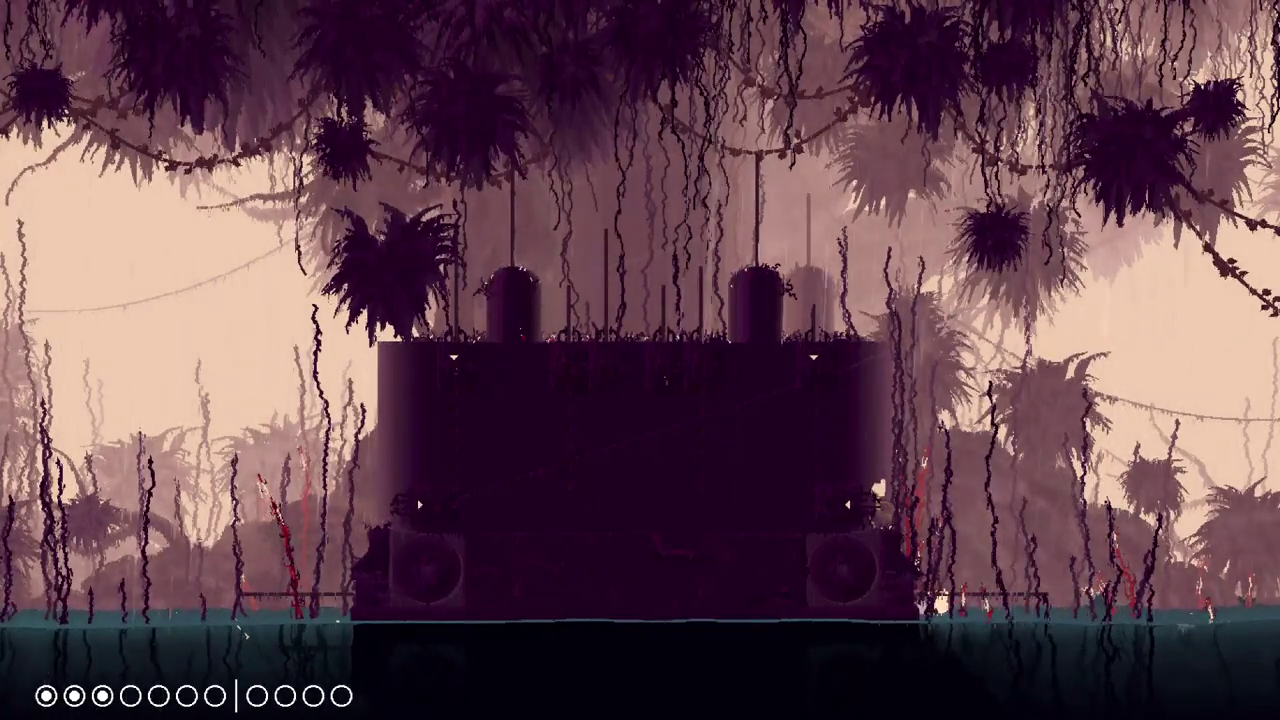
- Walk right along the shore and climb the slope onto the flowered ledge
key("Right")
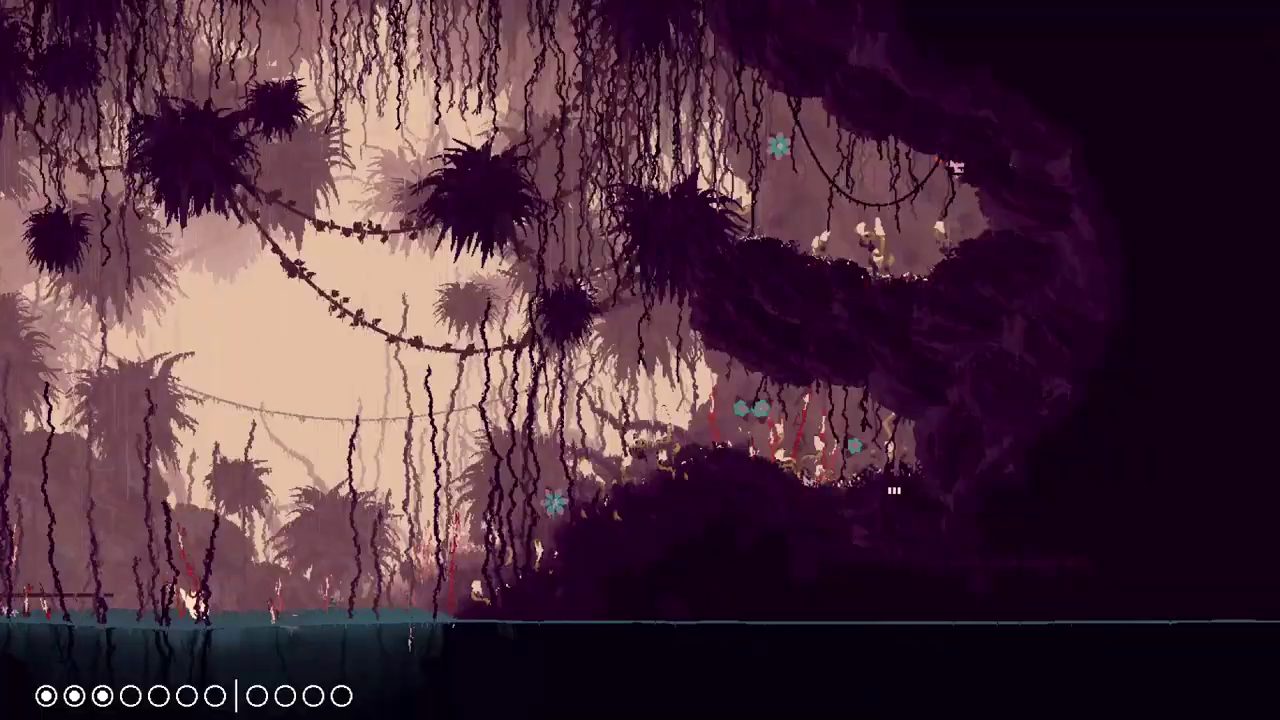
key("Right")
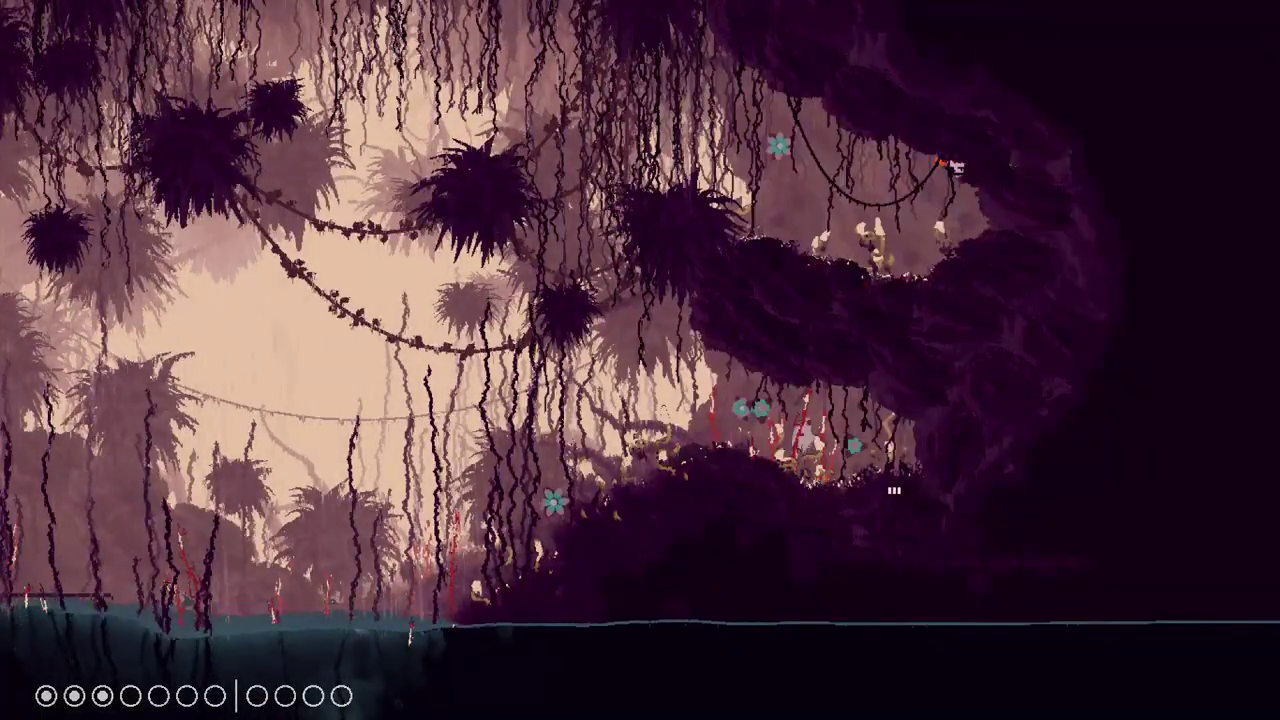
key("Right")
key("z")
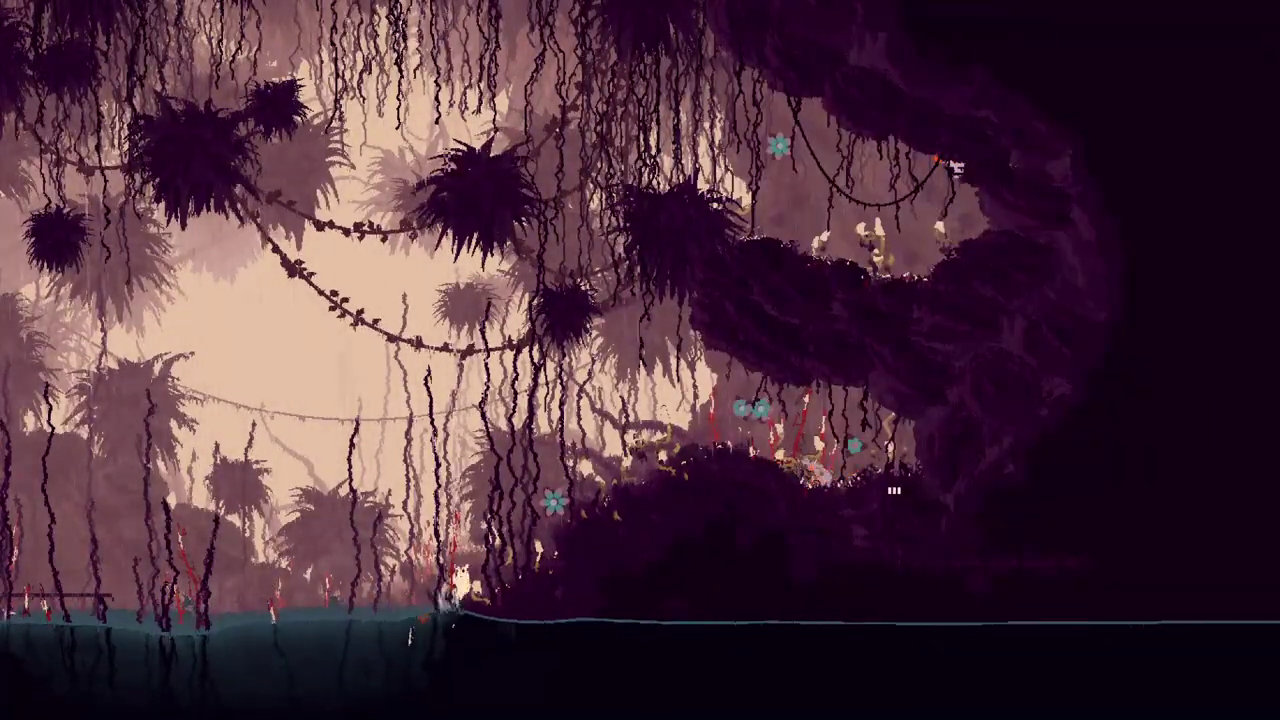
key("z")
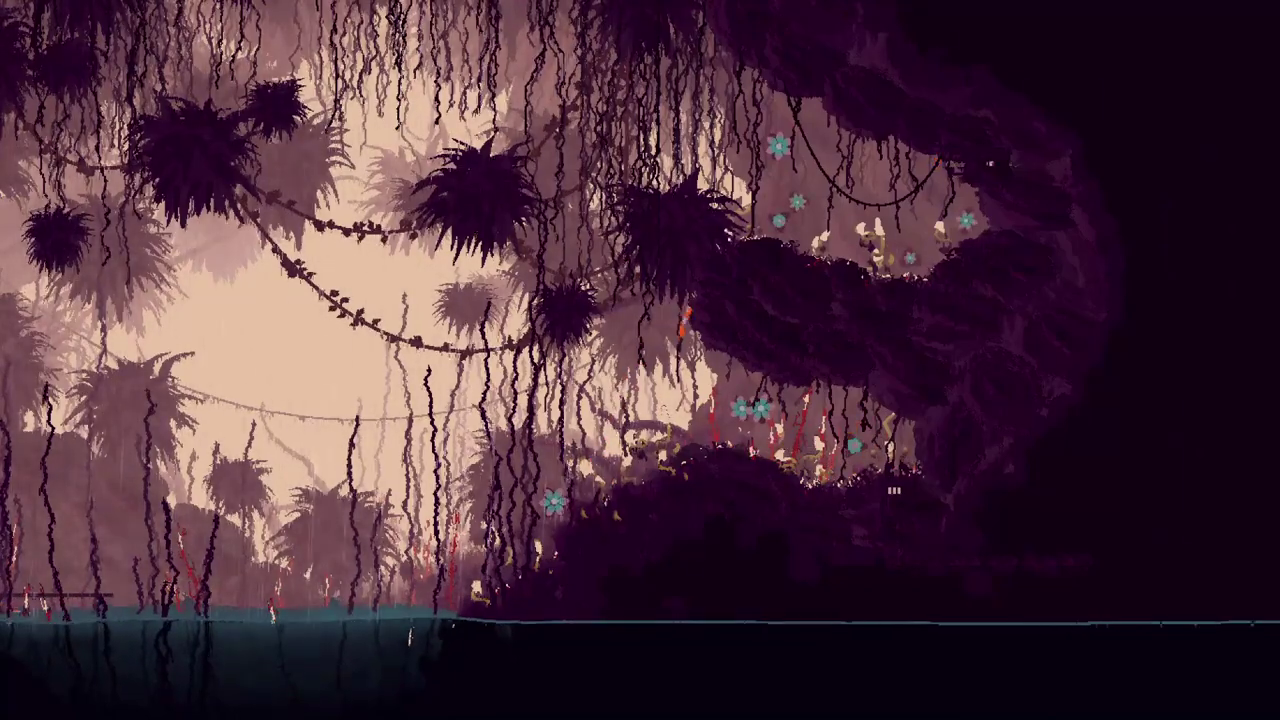
key("Up")
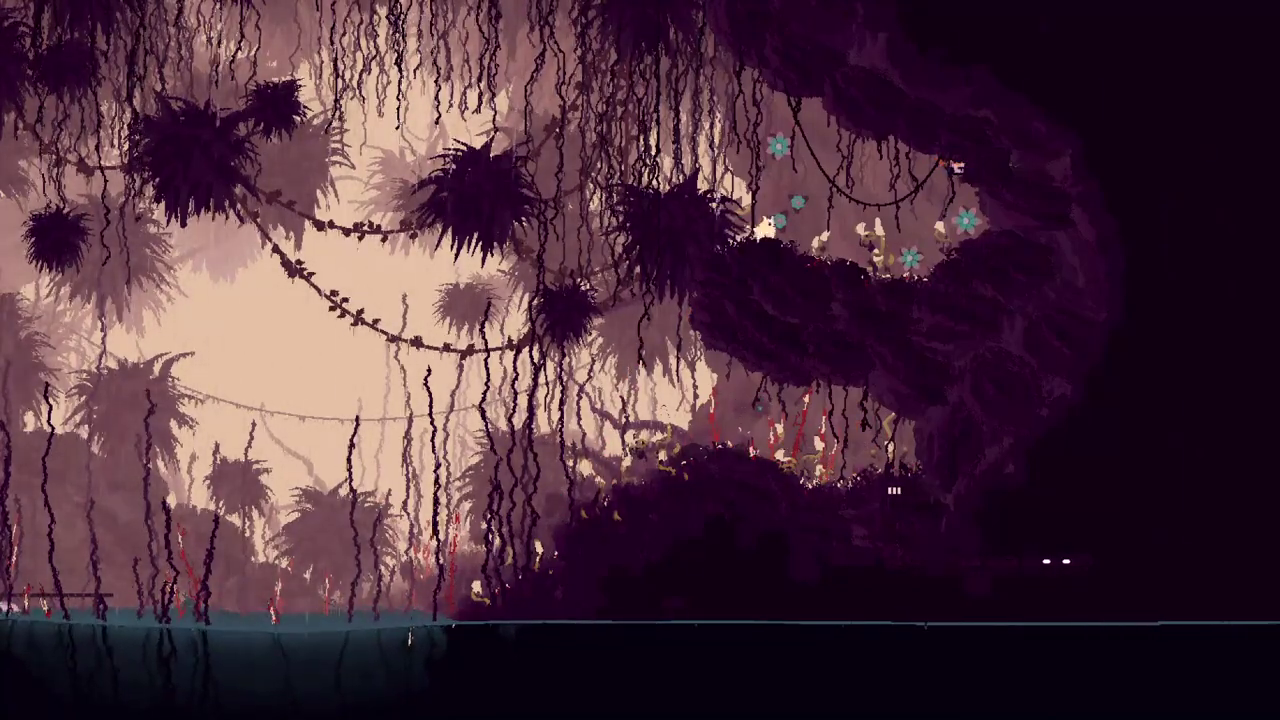
- Forage through the watery room and dark caves until all seven food pips fill
key("Left")
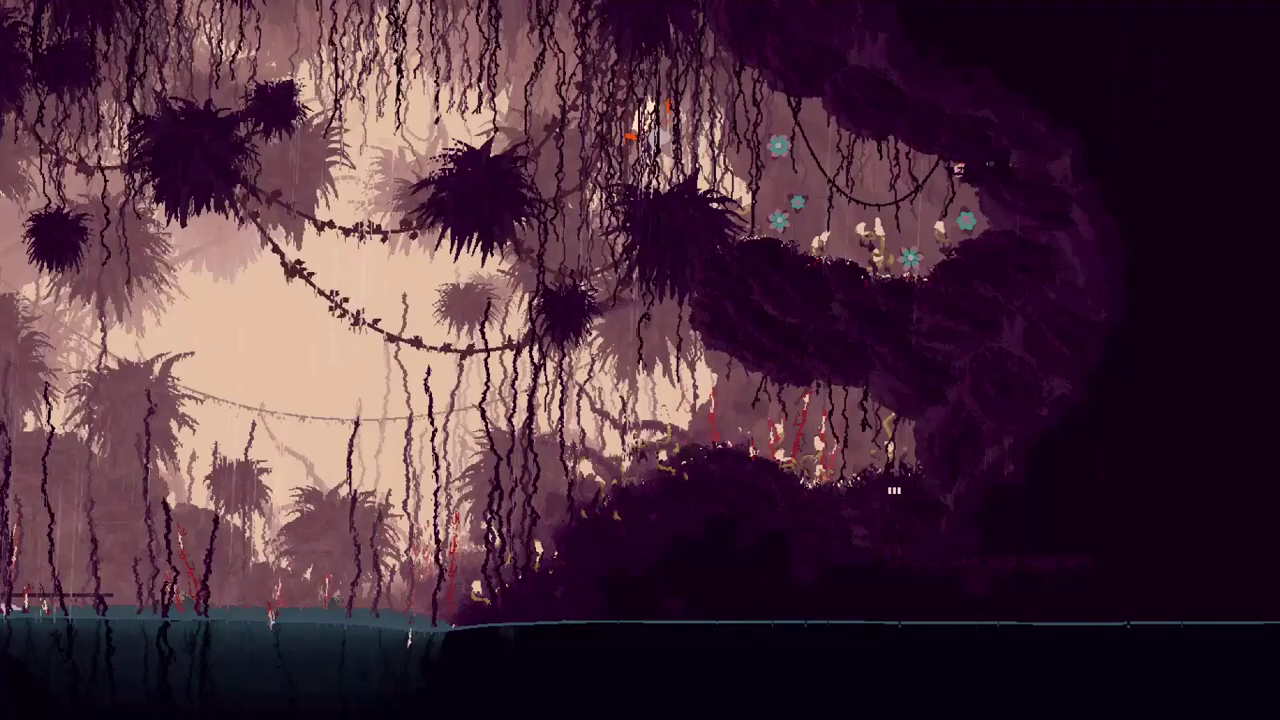
key("Right")
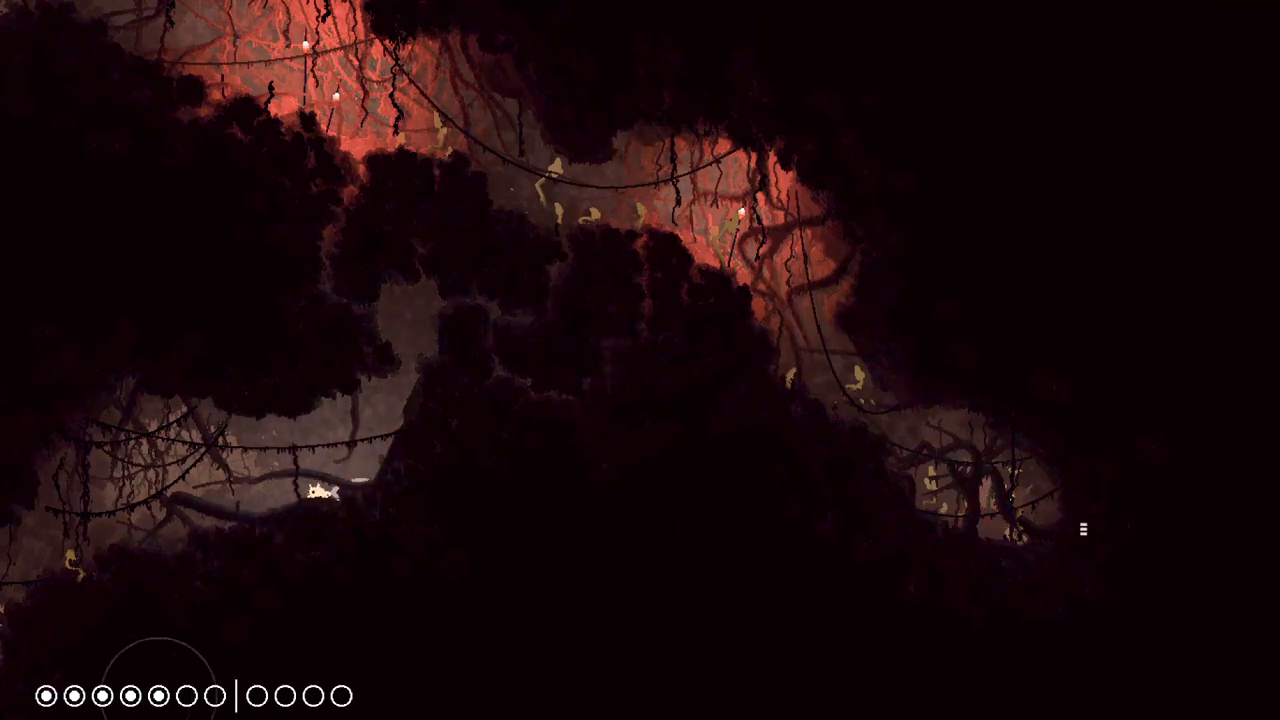
key("Left")
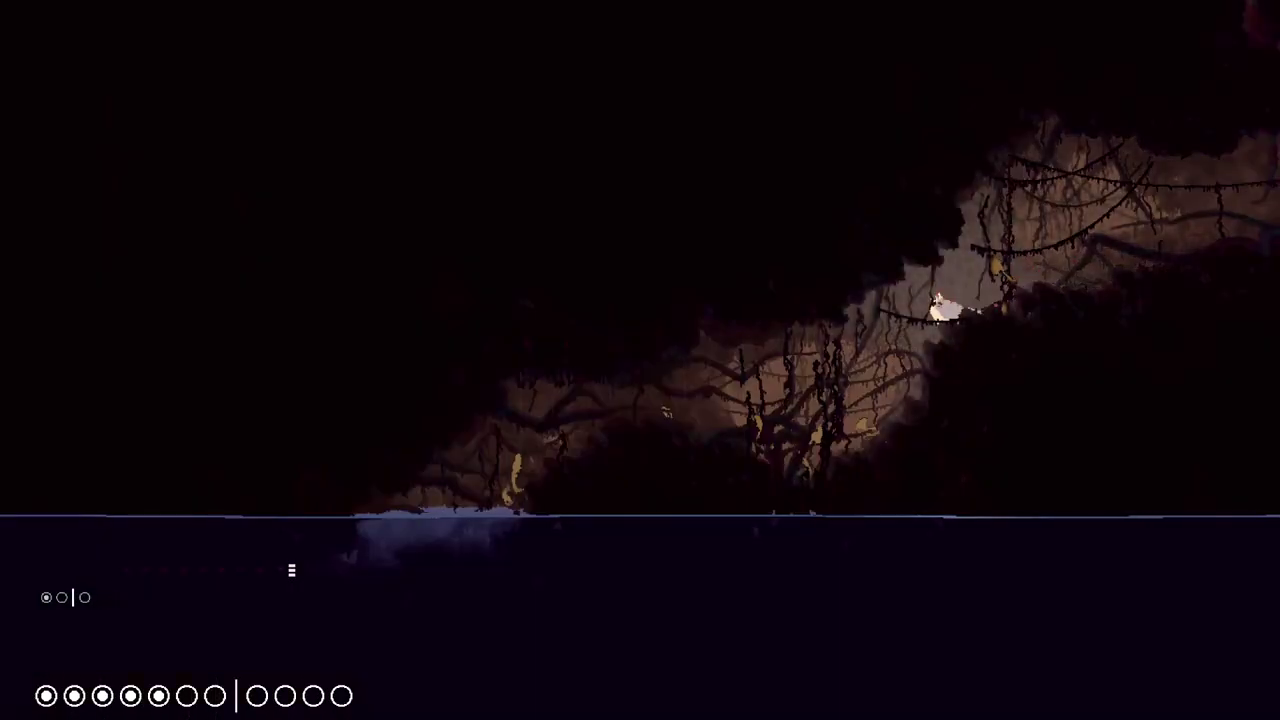
key("Left")
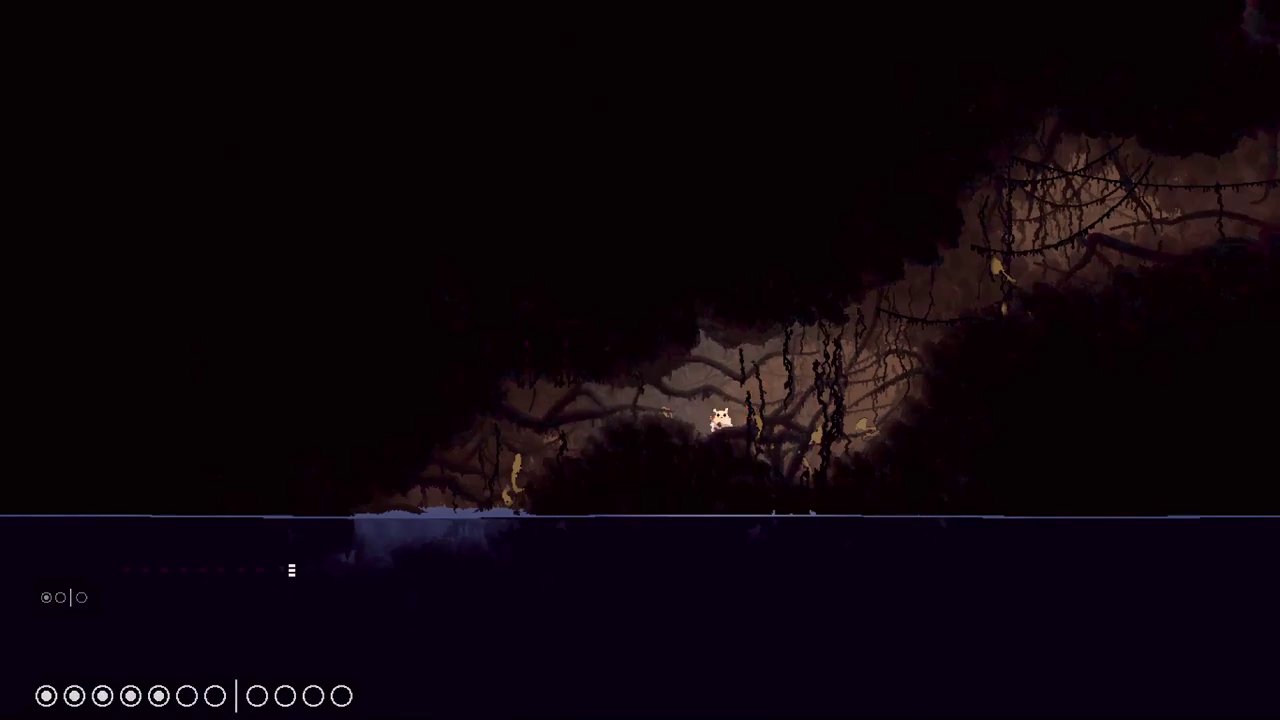
key("Left")
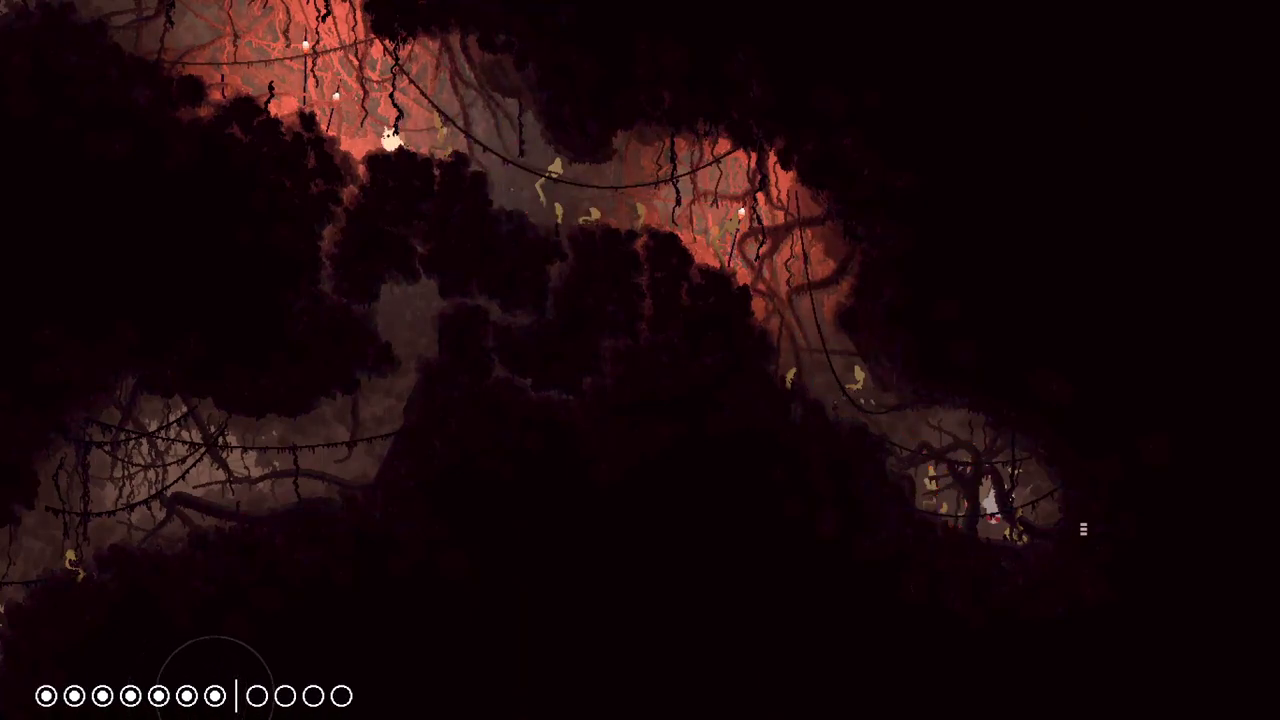
key("Right")
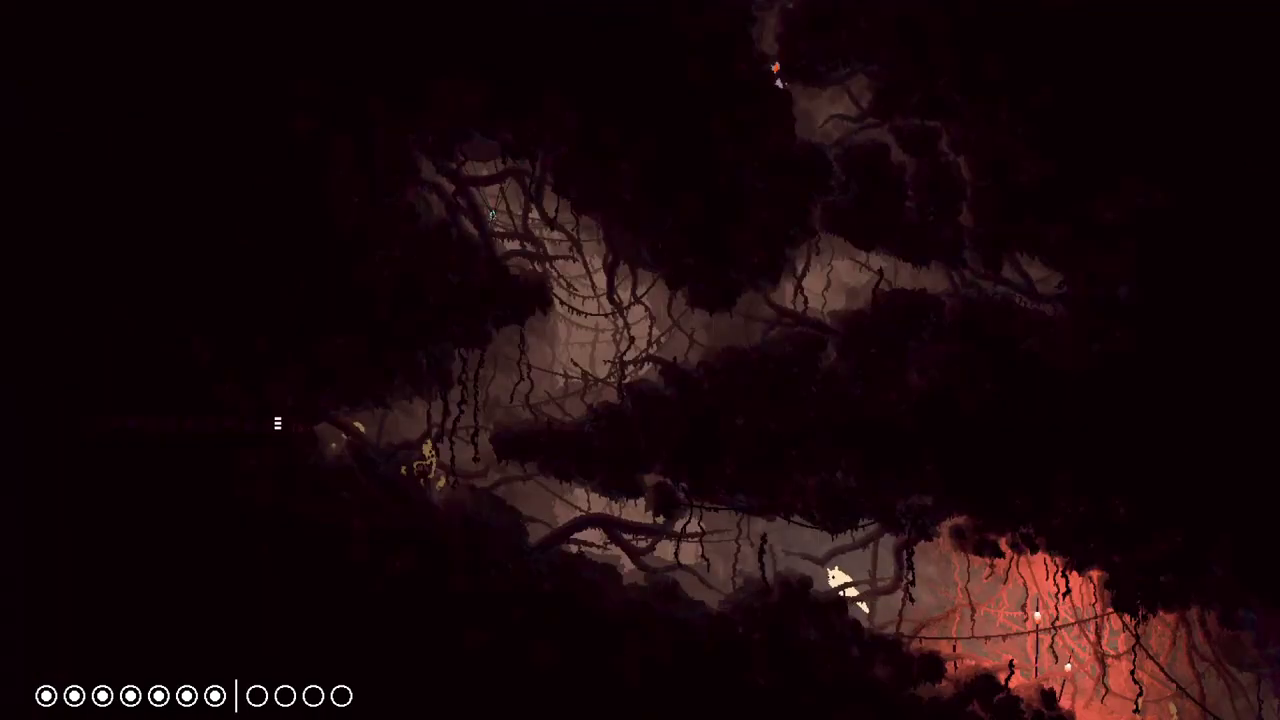
key("Left")
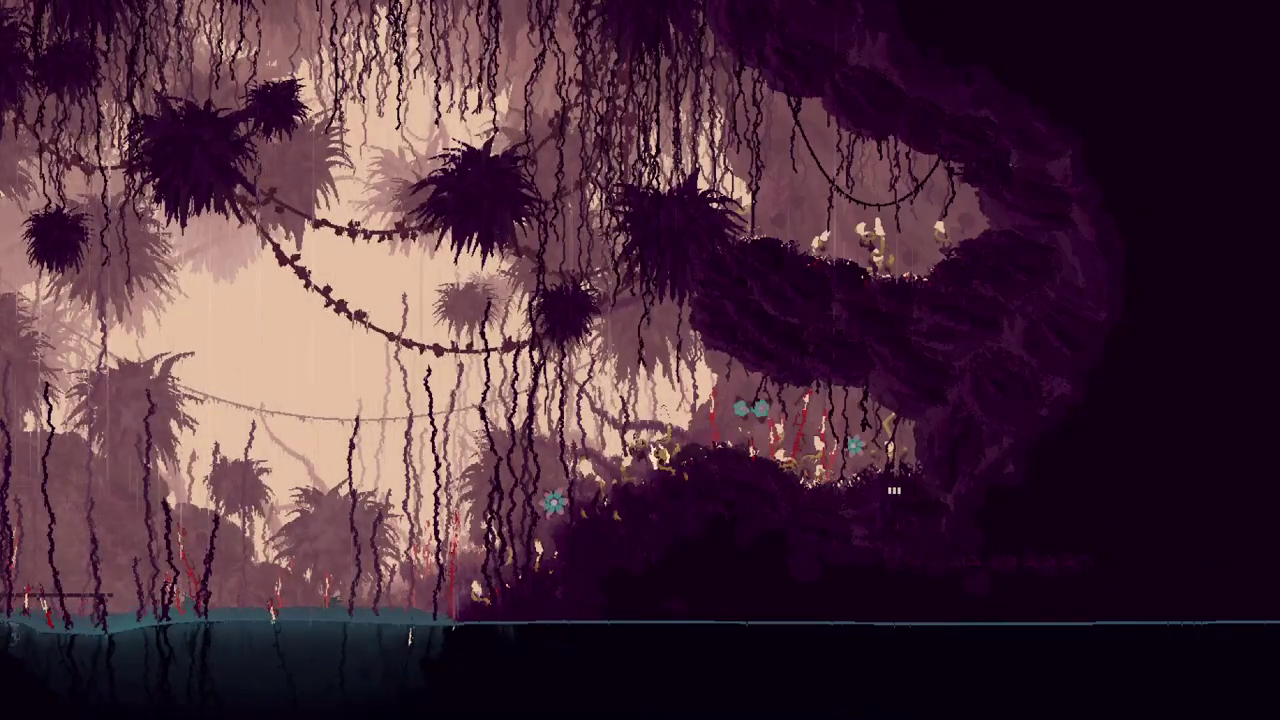
- Dive in, swim left past the machine room, and walk the shore to the machinery room
key("Left")
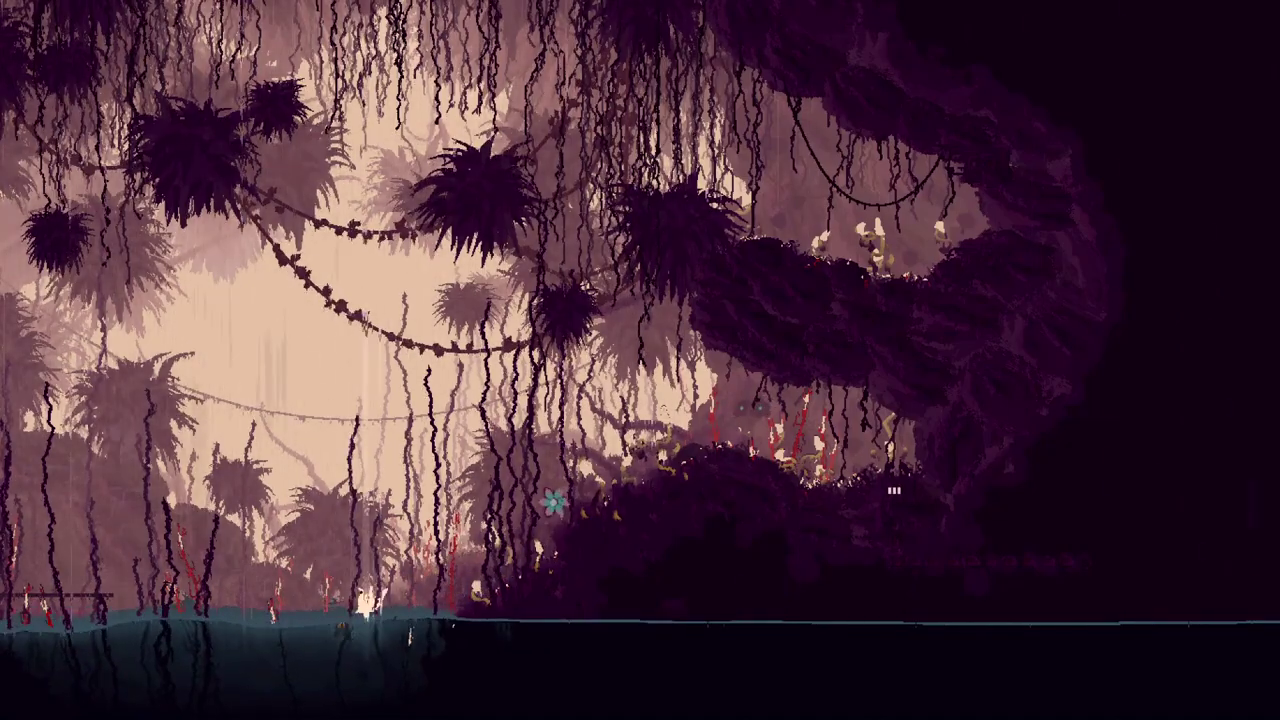
key("Left")
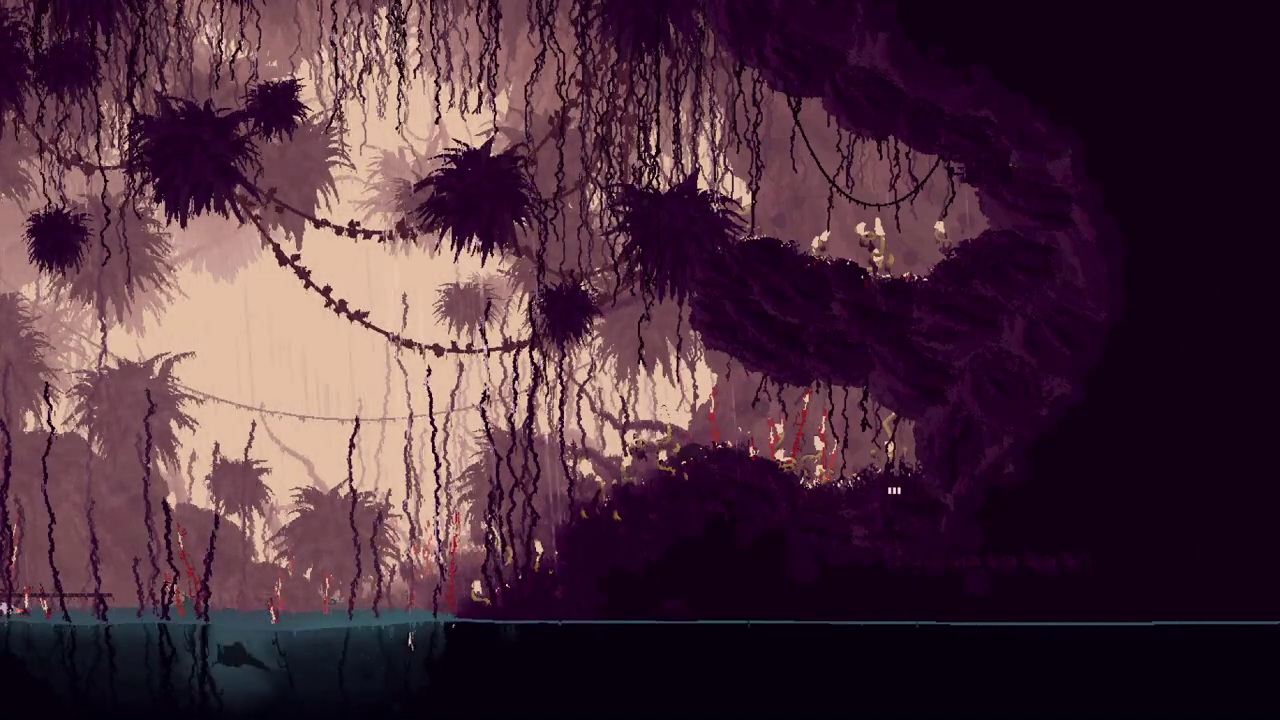
key("Left")
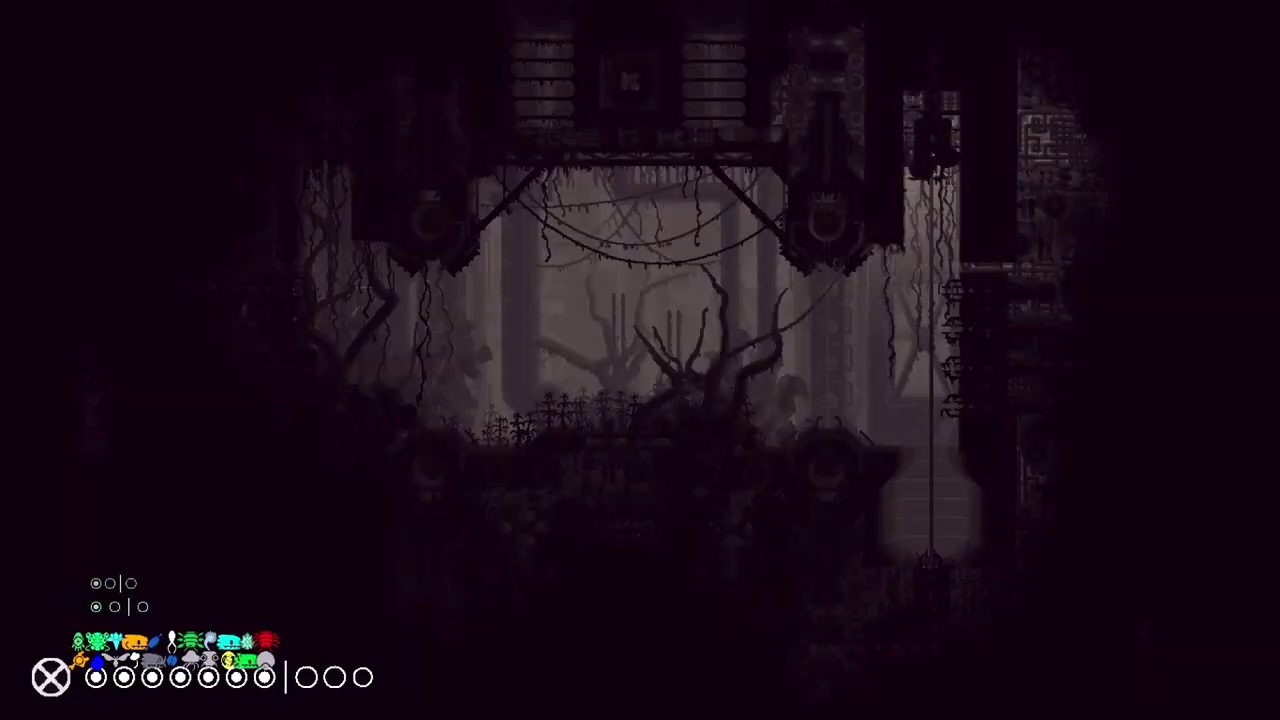
- Descend the pole, go through the pipe, and climb the pink shaft to the rainy room
key("Down")
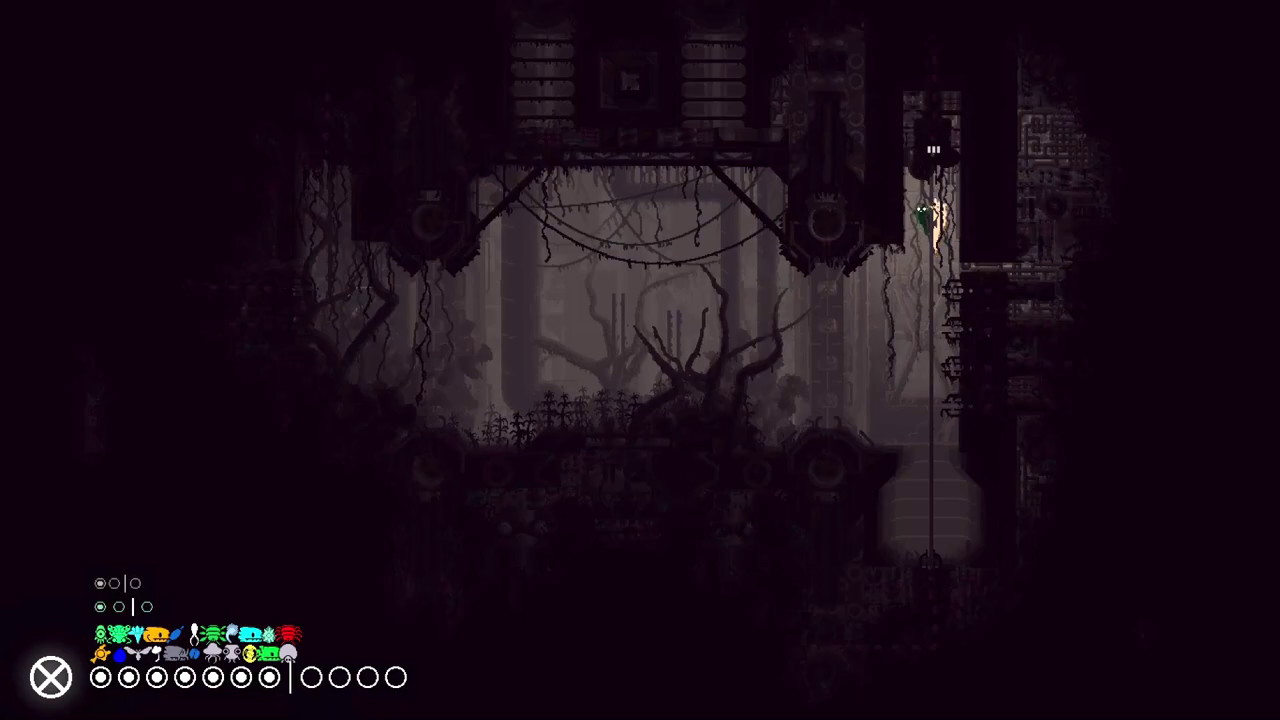
key("Up")
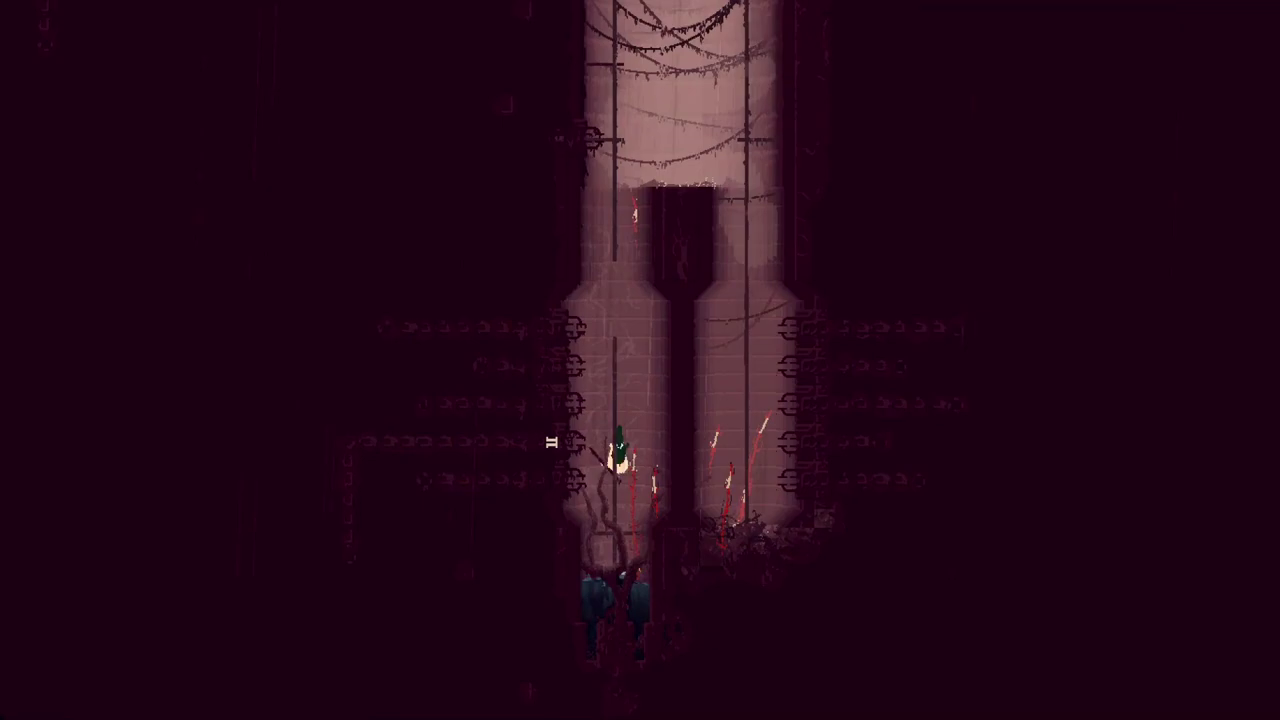
key("Down")
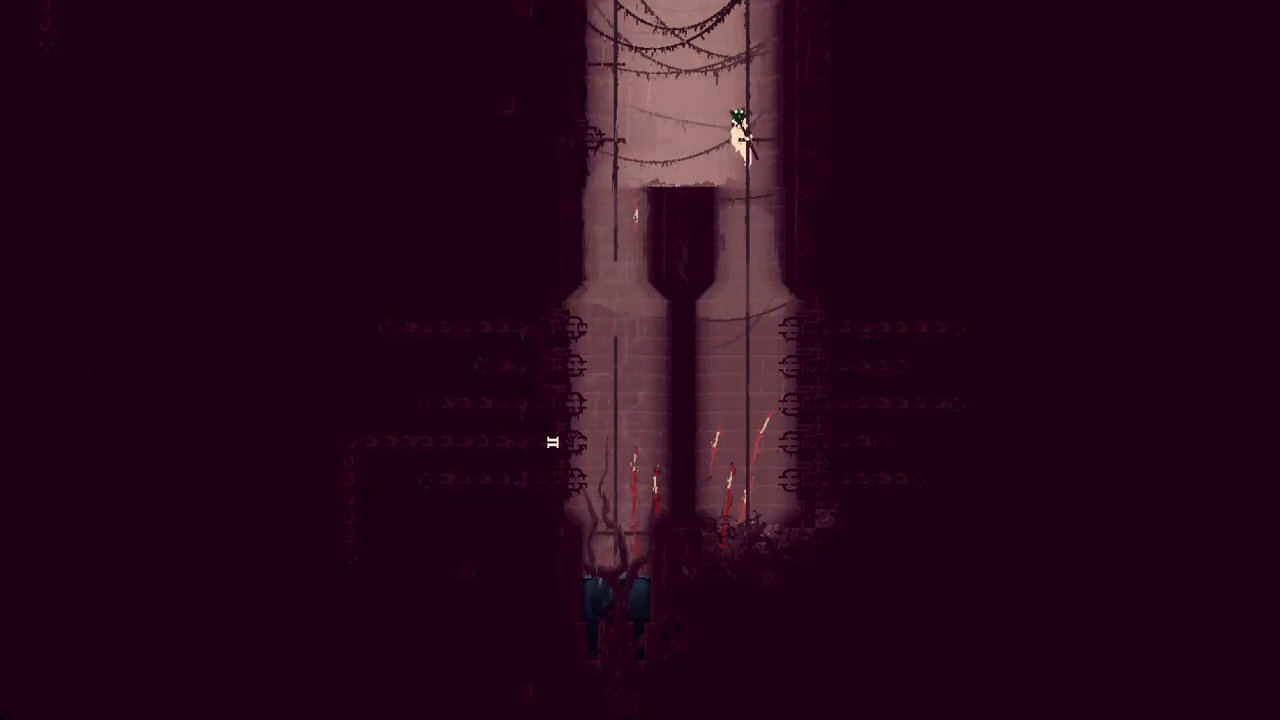
key("Up")
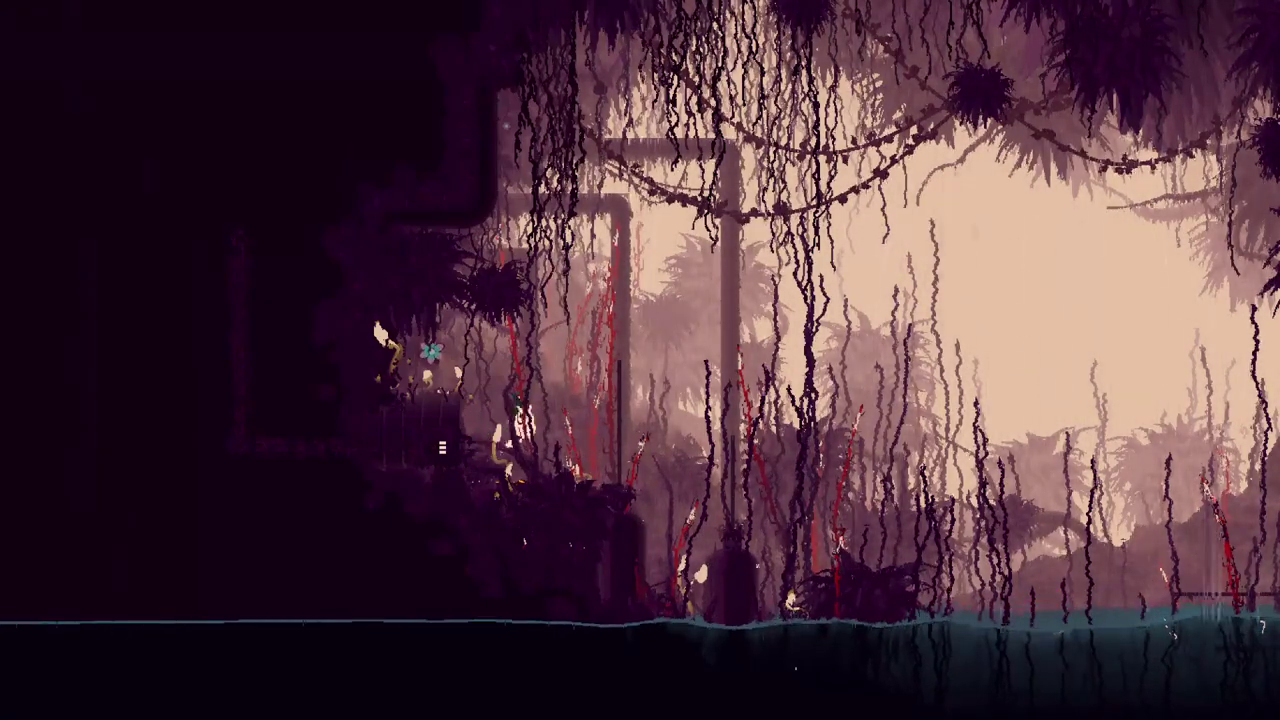
- Move right from the pipe entrance, climb the ledge, and drop into the foliage
key("Right")
key("Left")
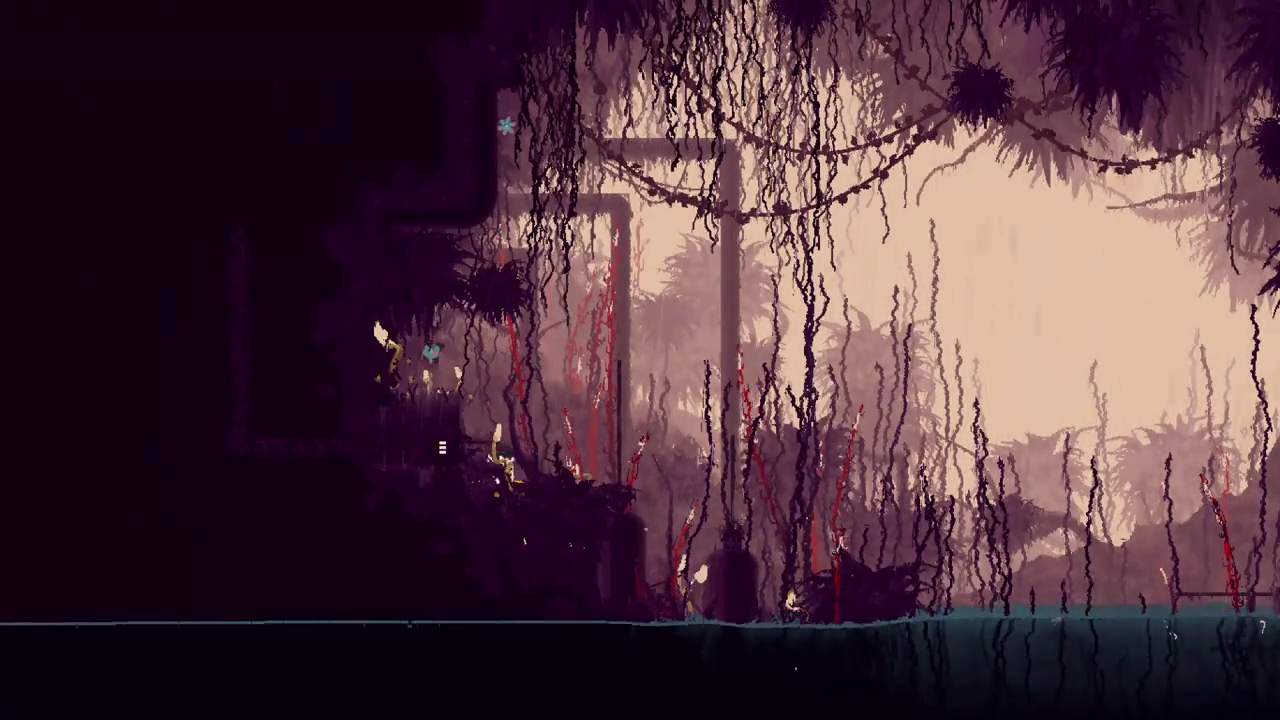
key("Left")
key("z")
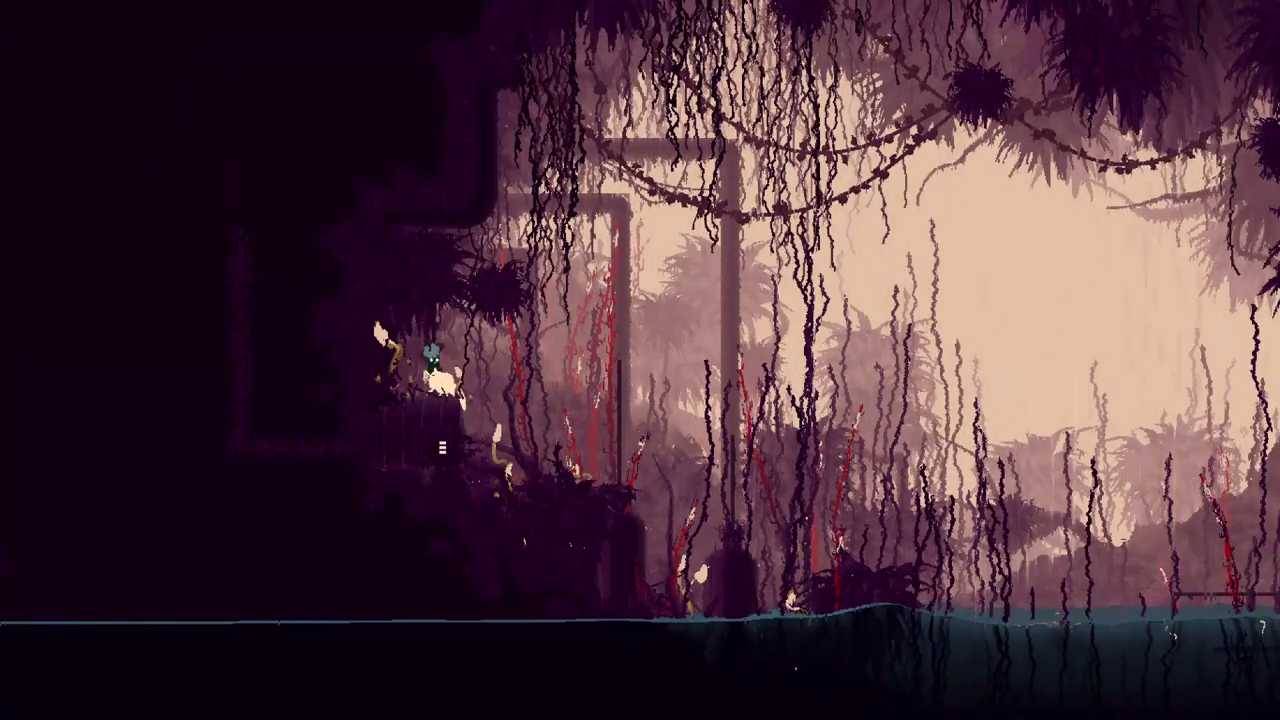
key("Down")
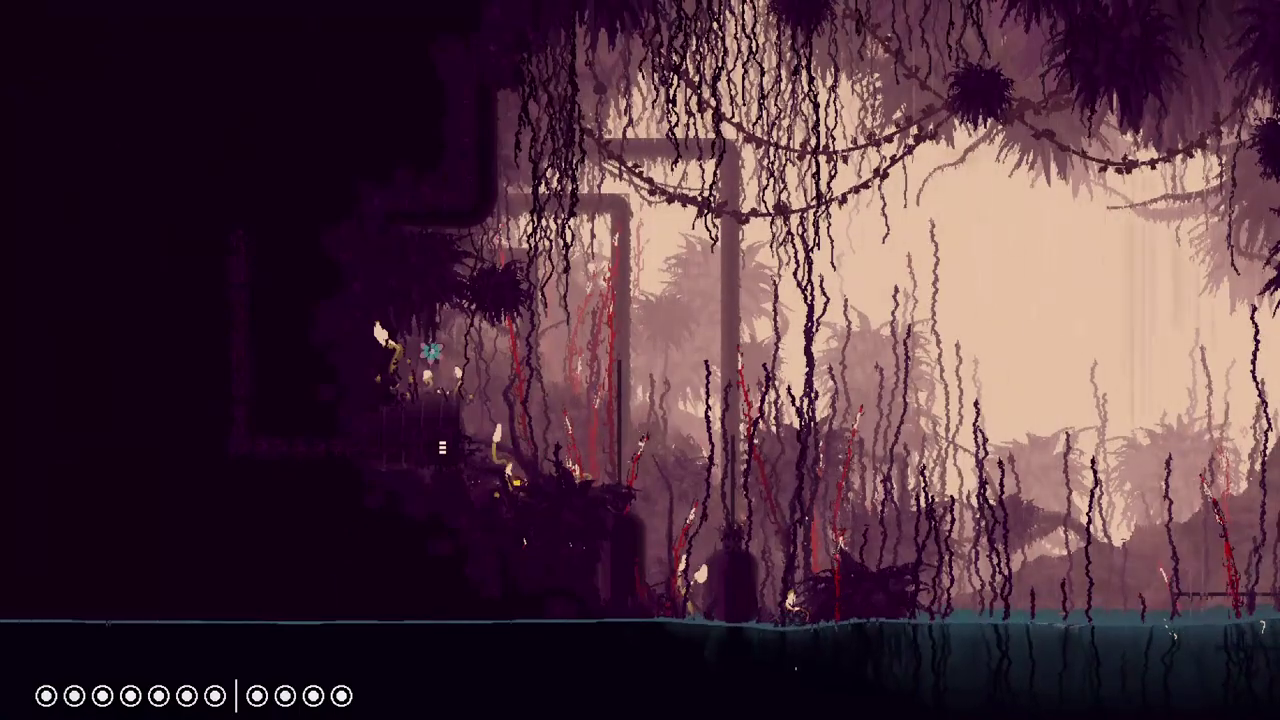
- Climb the right-hand pole, then return to settle beside the pipe entrance
key("Right")
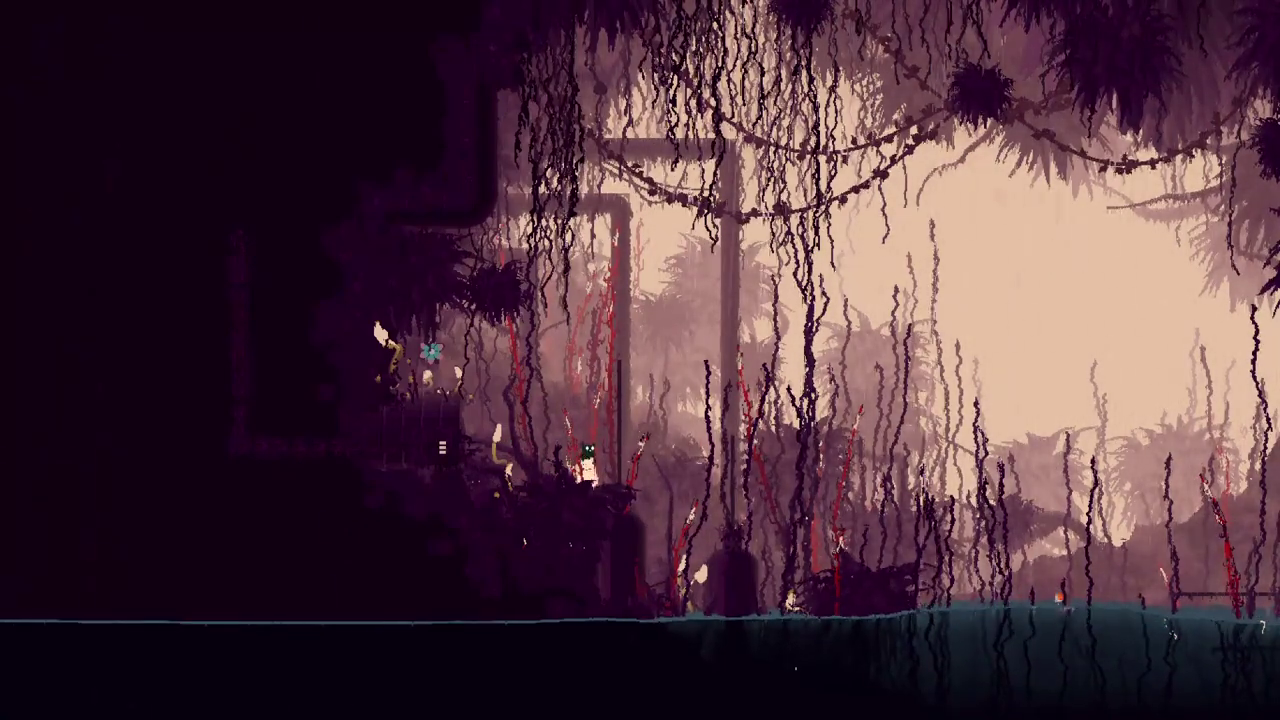
key("Up")
key("Down")
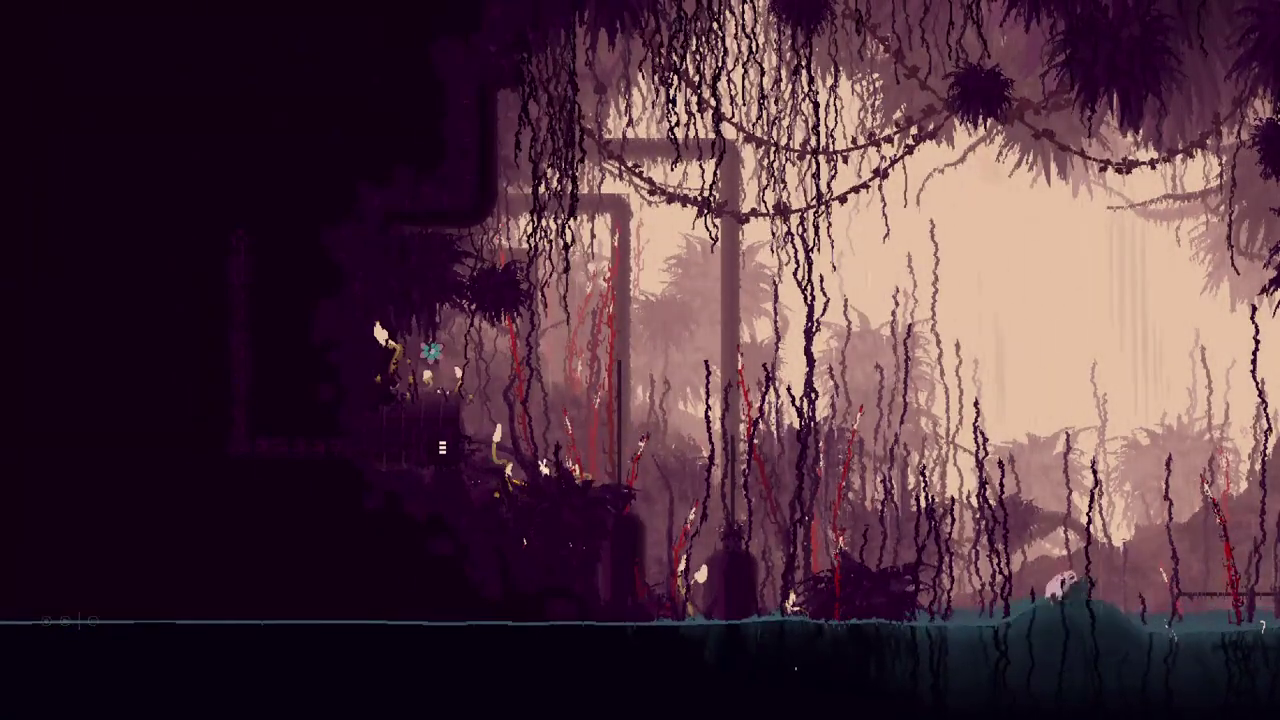
key("Left")
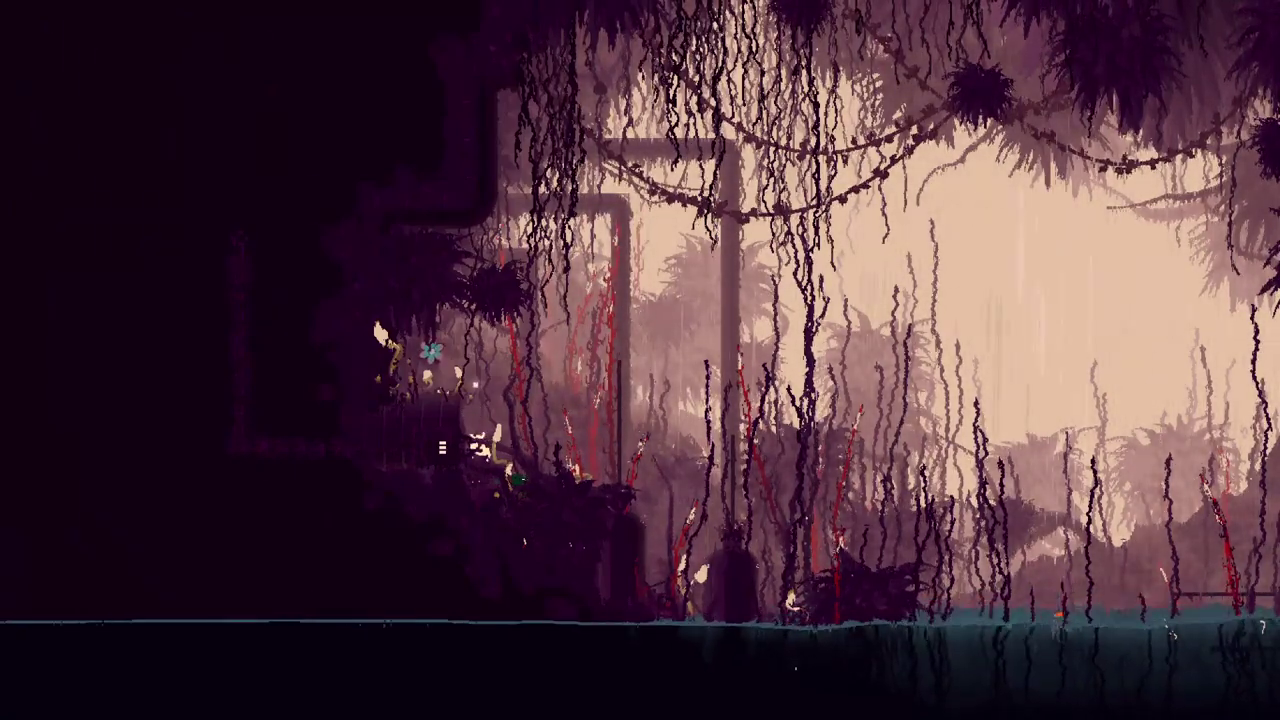
key("Down")
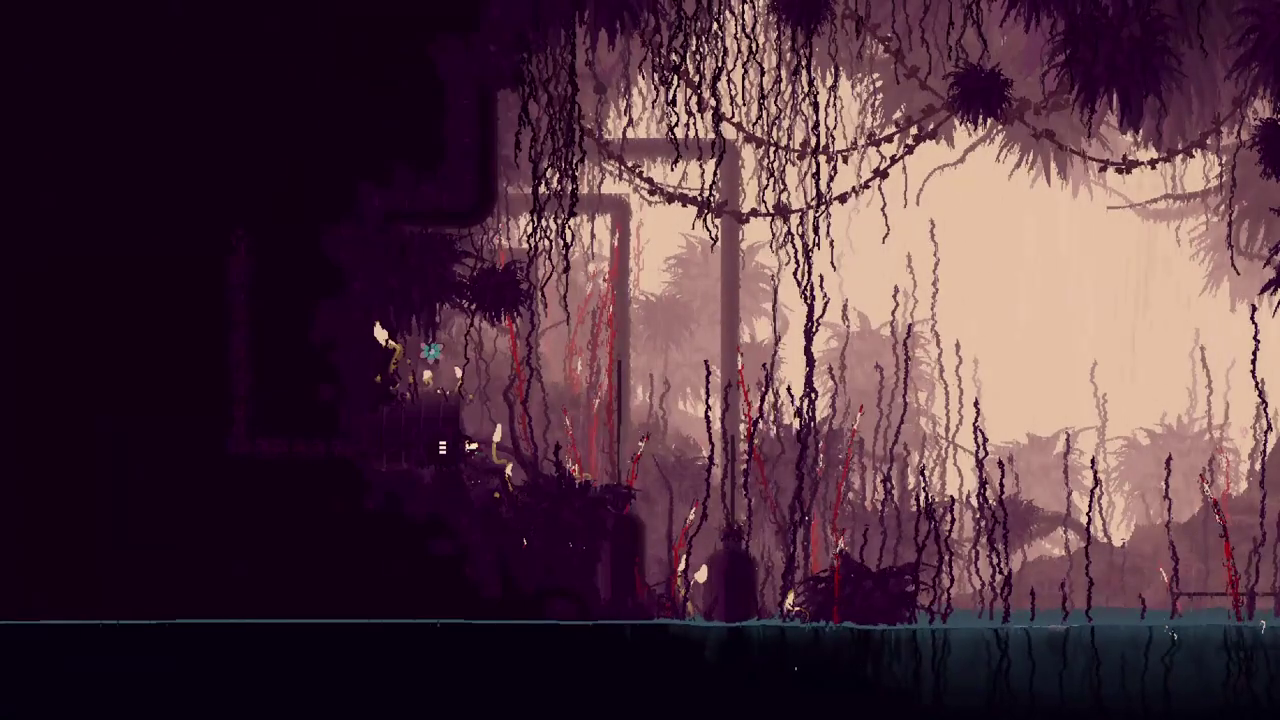
- Jump up to the right and check the food meter, karma and region map
key("Up")
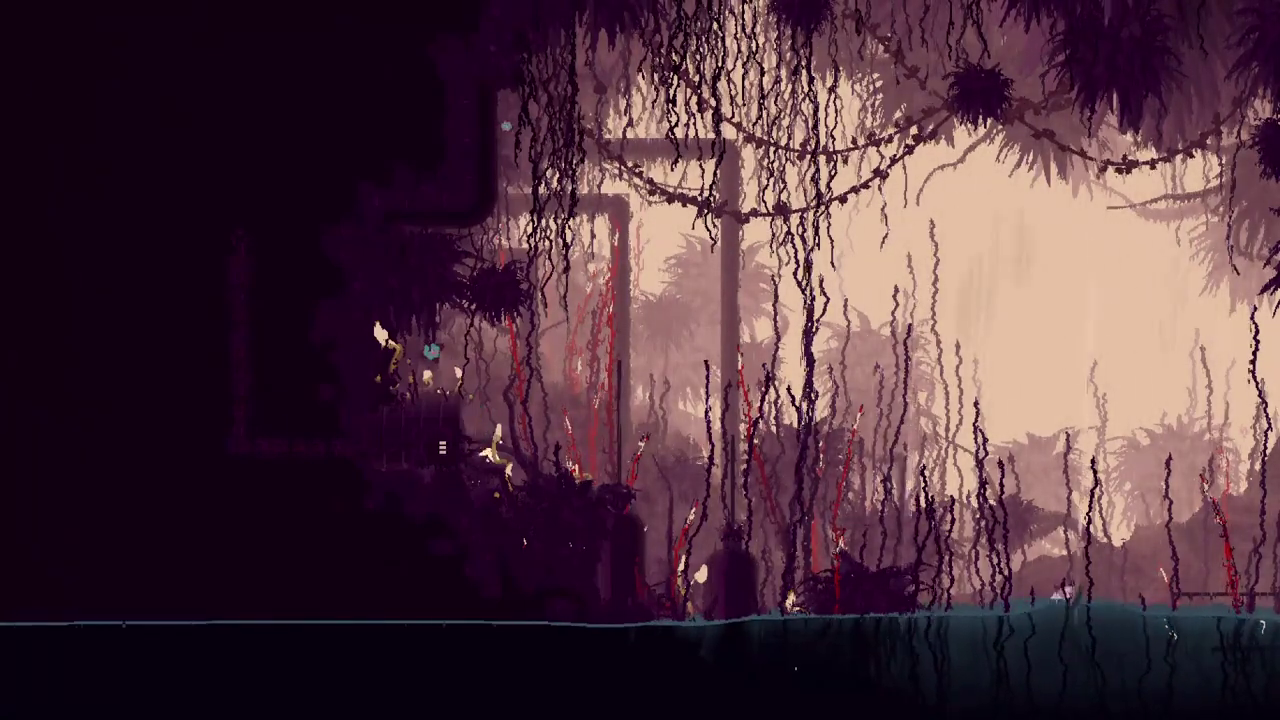
key("Right")
key("Right")
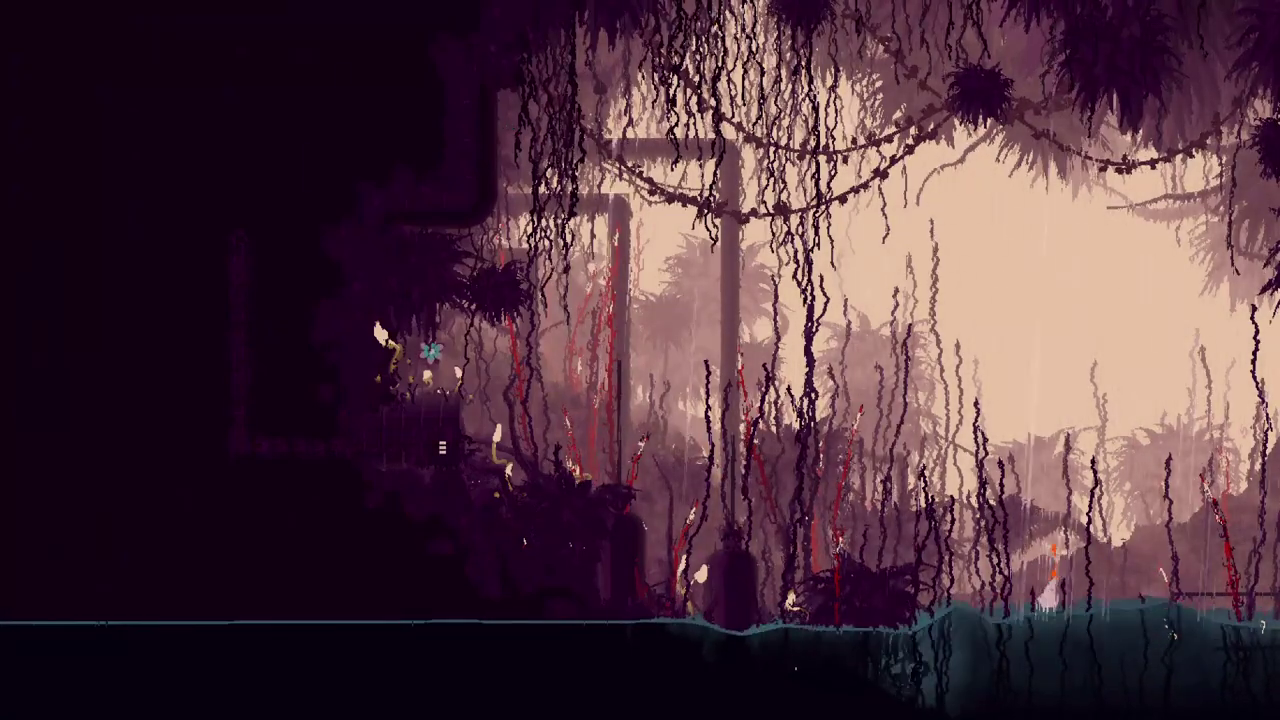
key("space")
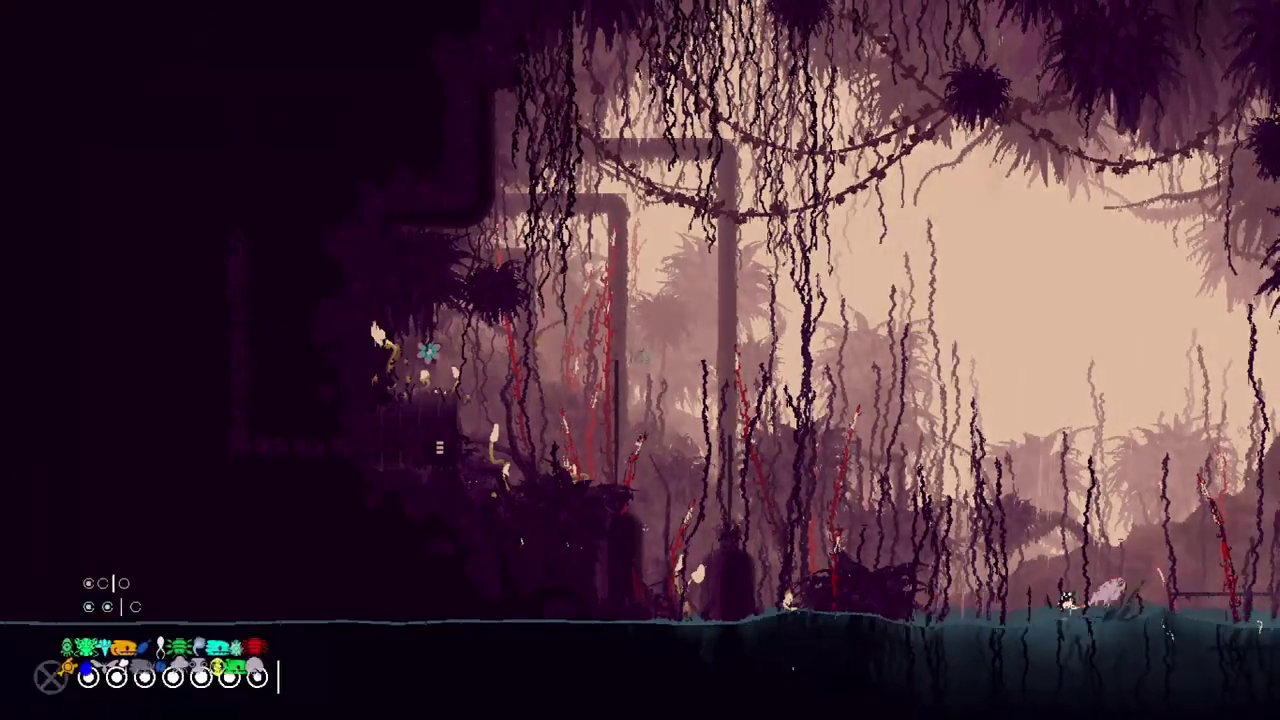
- Cross over the central structure's top and walk right along the water into the next room
key("Right")
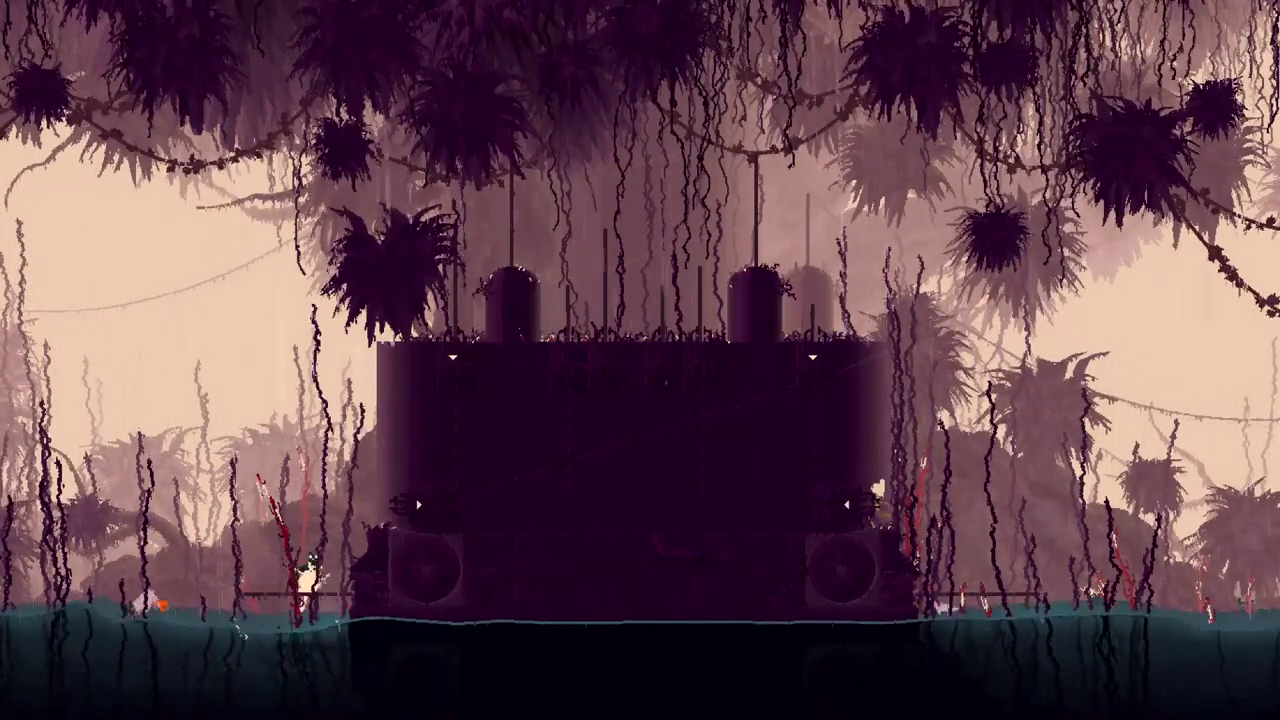
key("Right")
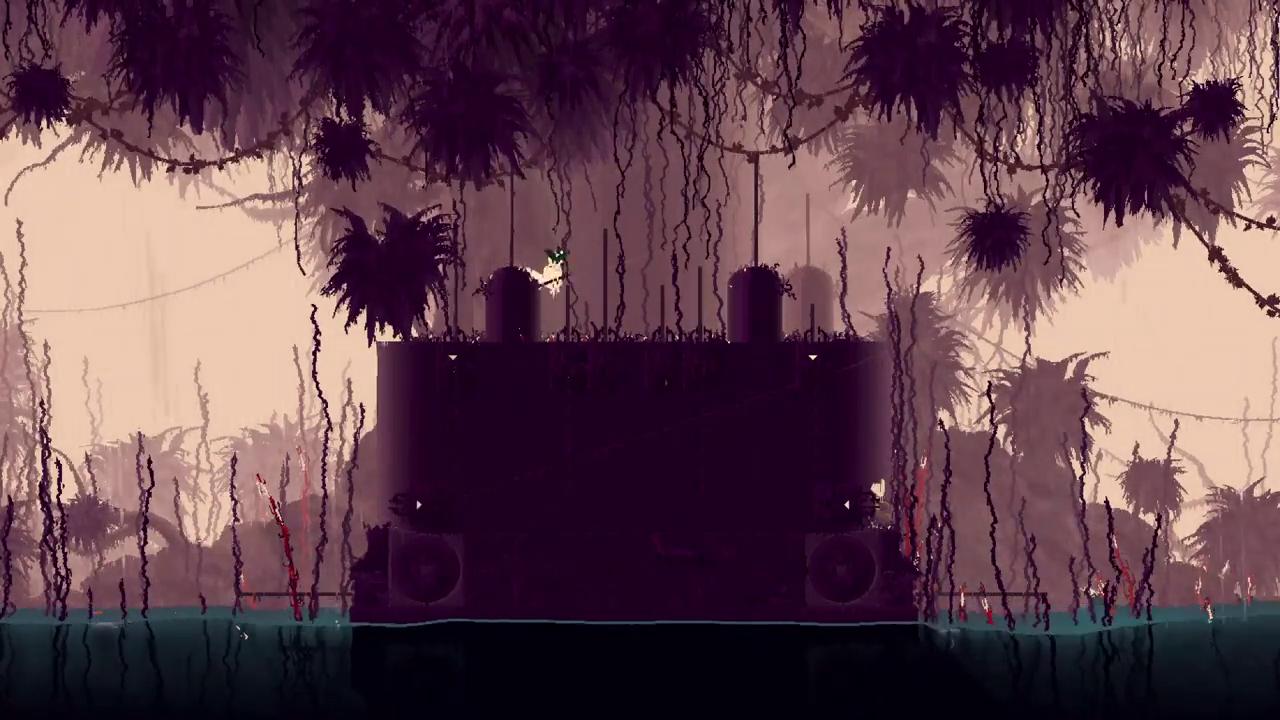
key("Right")
key("Right")
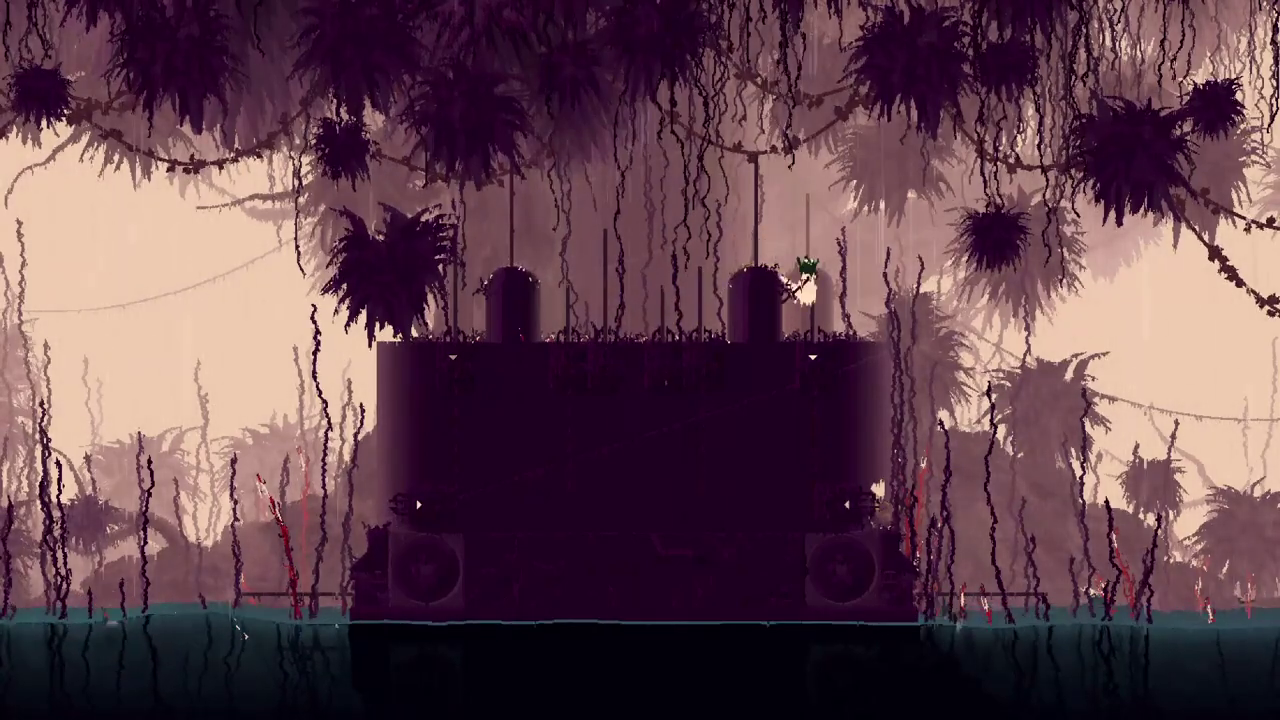
key("Right")
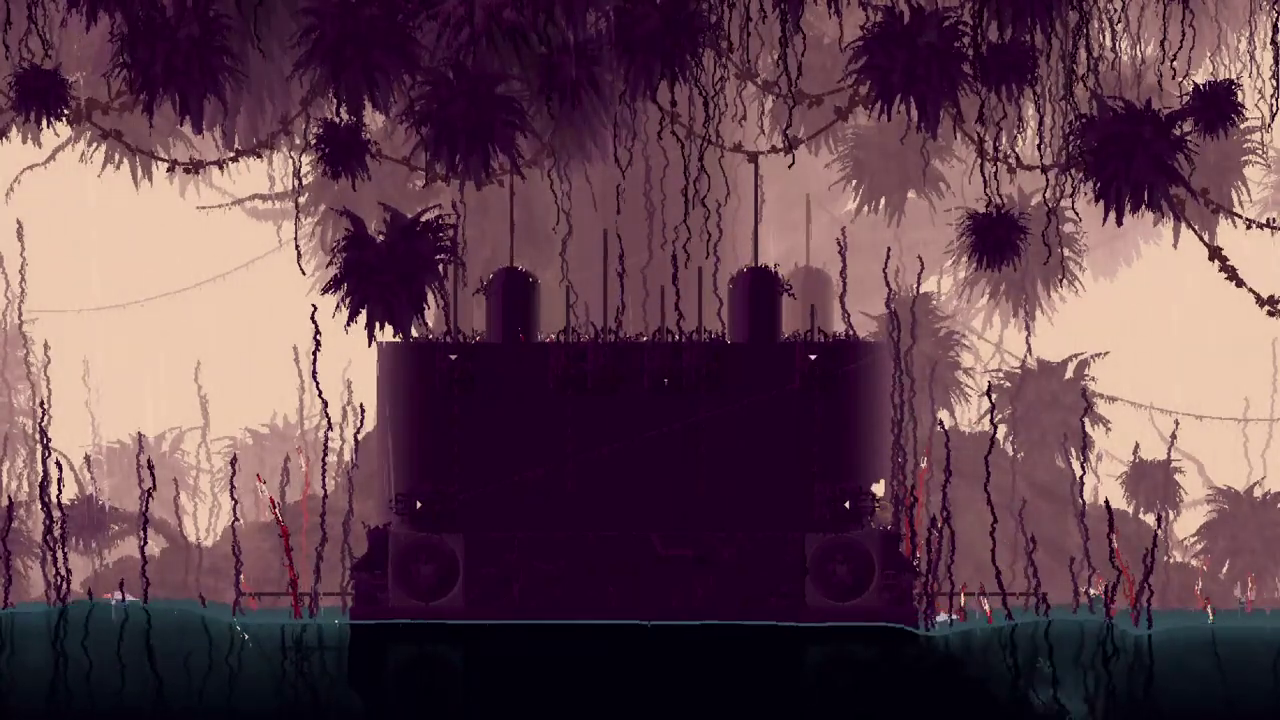
key("Right")
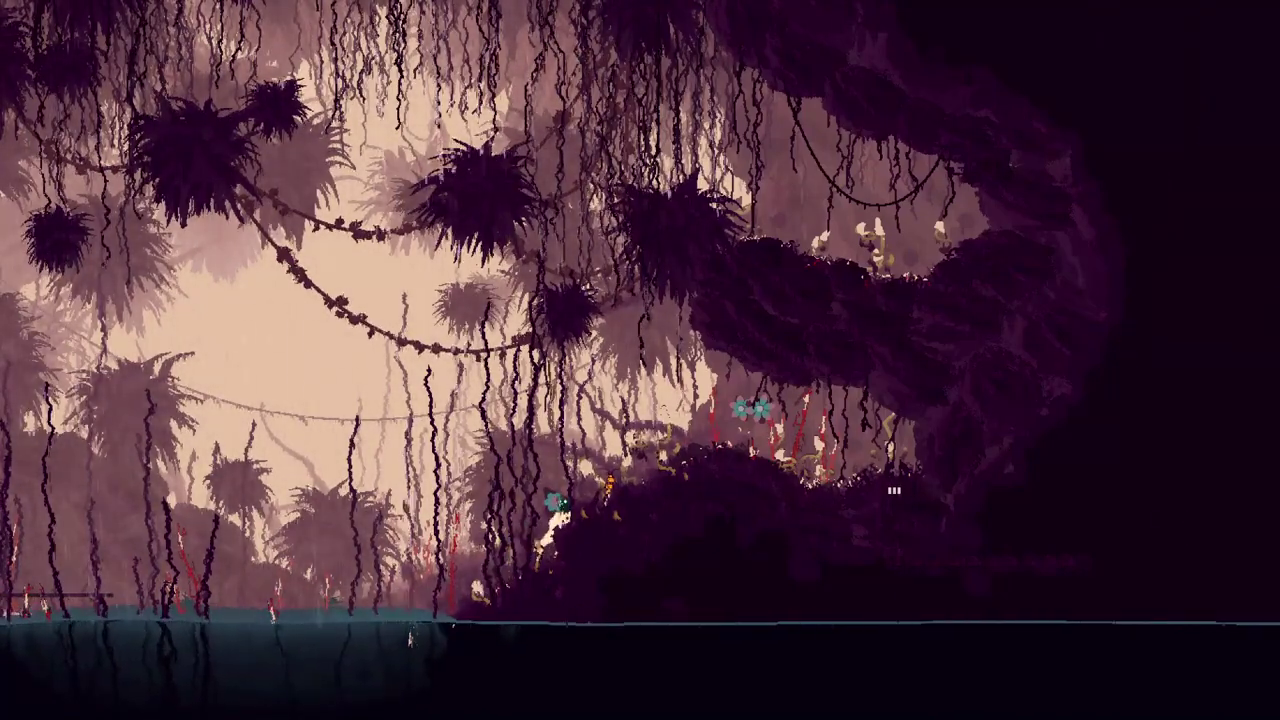
- Climb the ledges past the green-eyed creature and go through the dark pipe
key("Right")
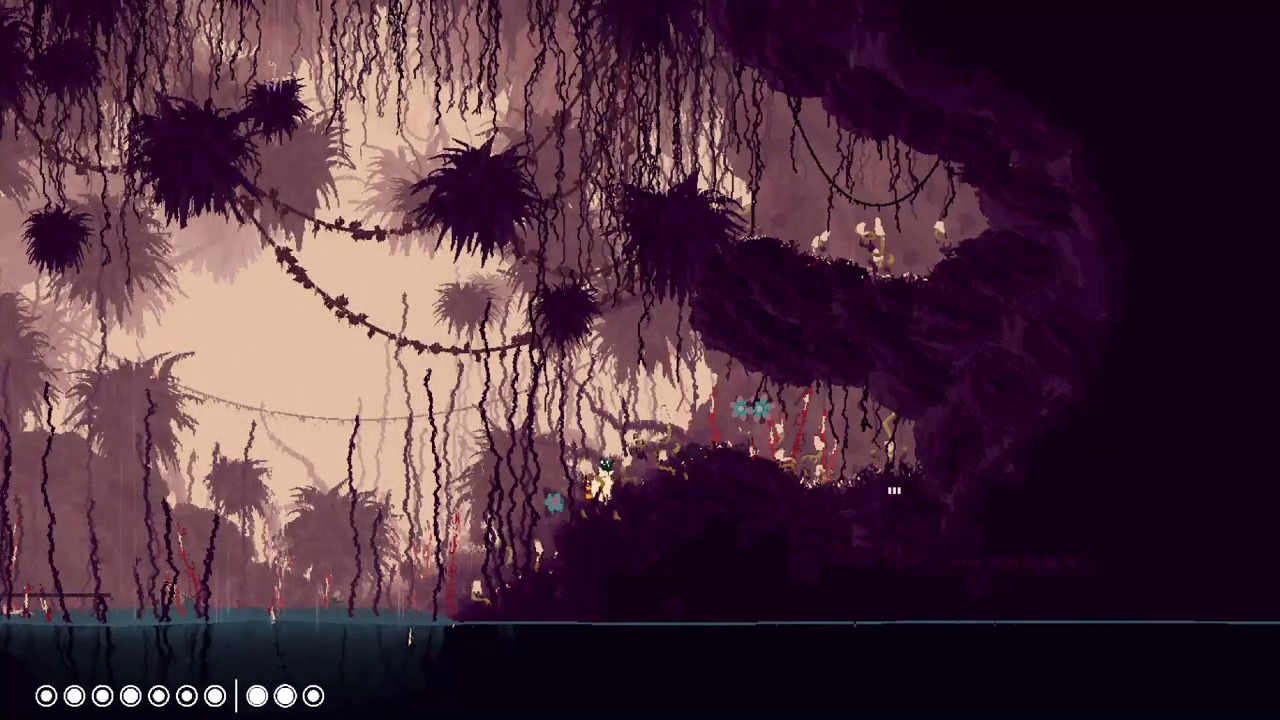
key("Right")
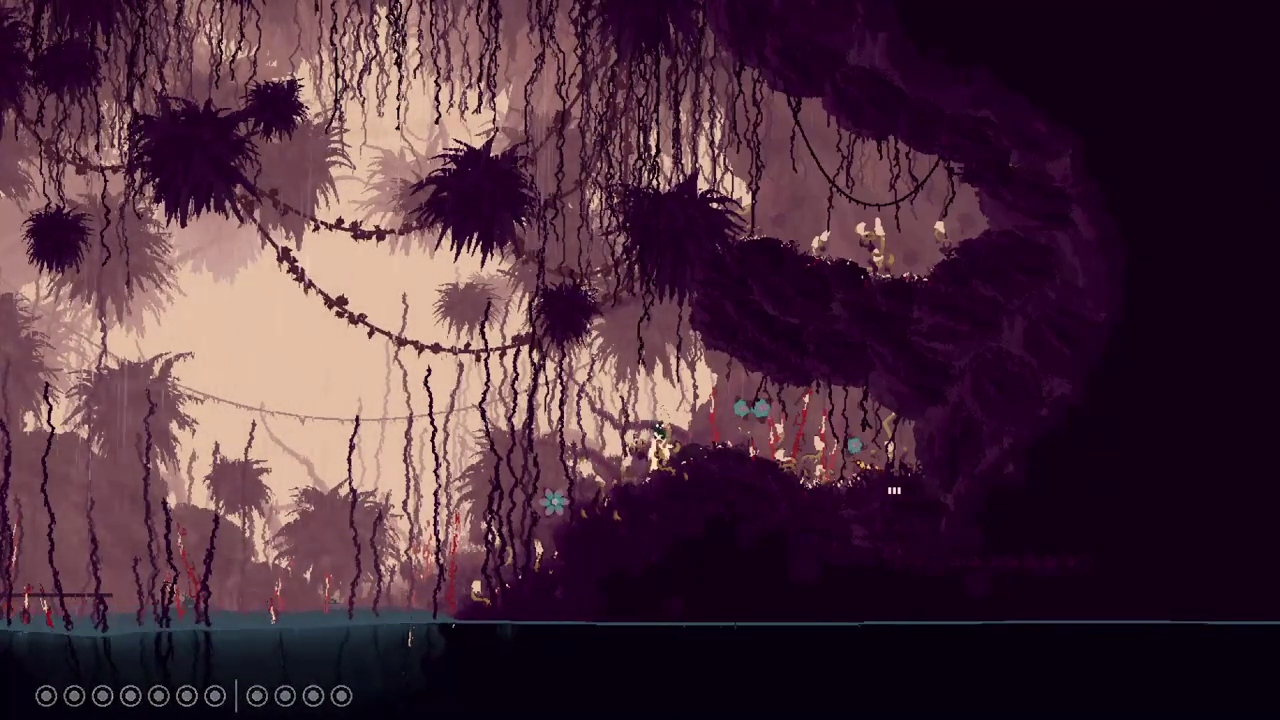
key("Right")
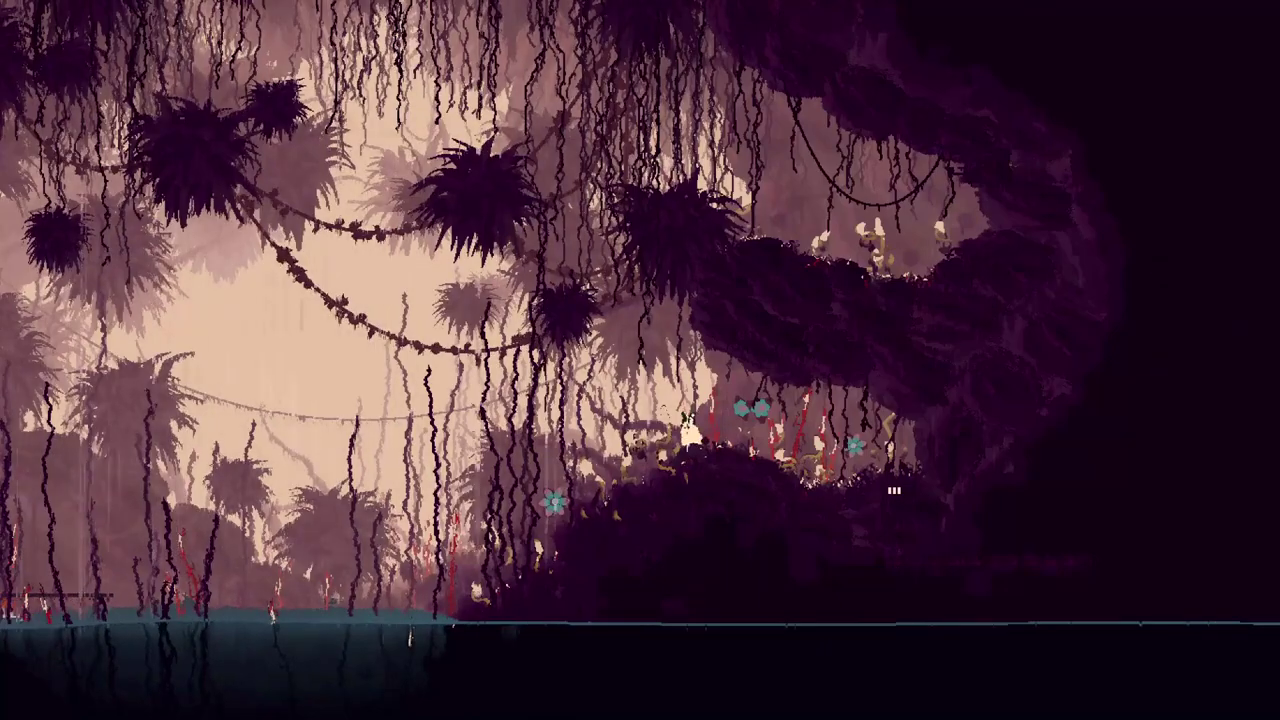
key("Left")
key("Left")
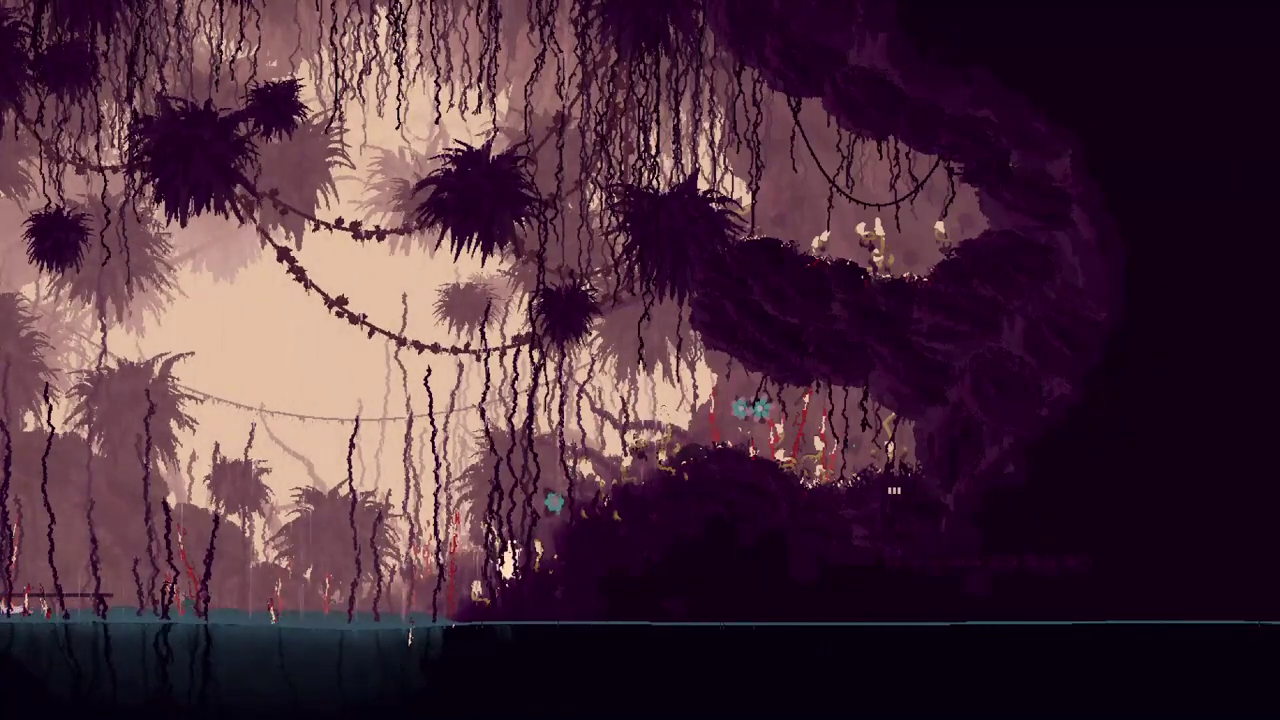
key("Right")
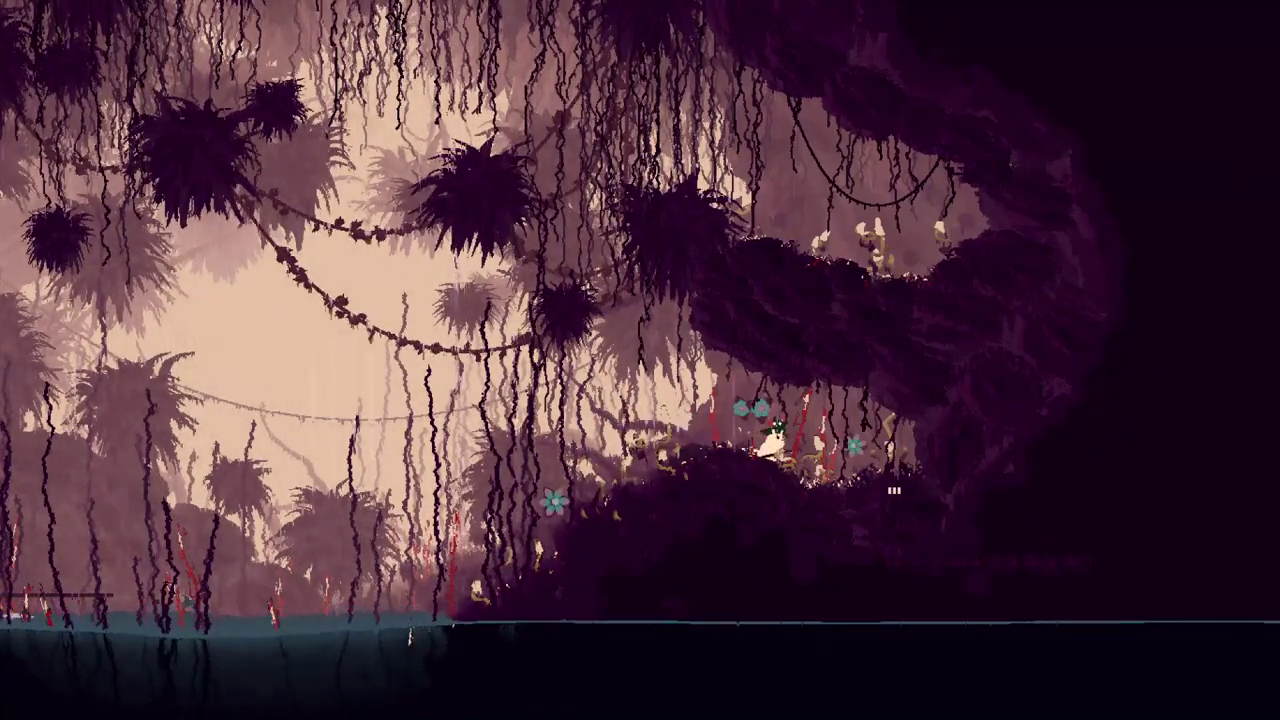
key("Right")
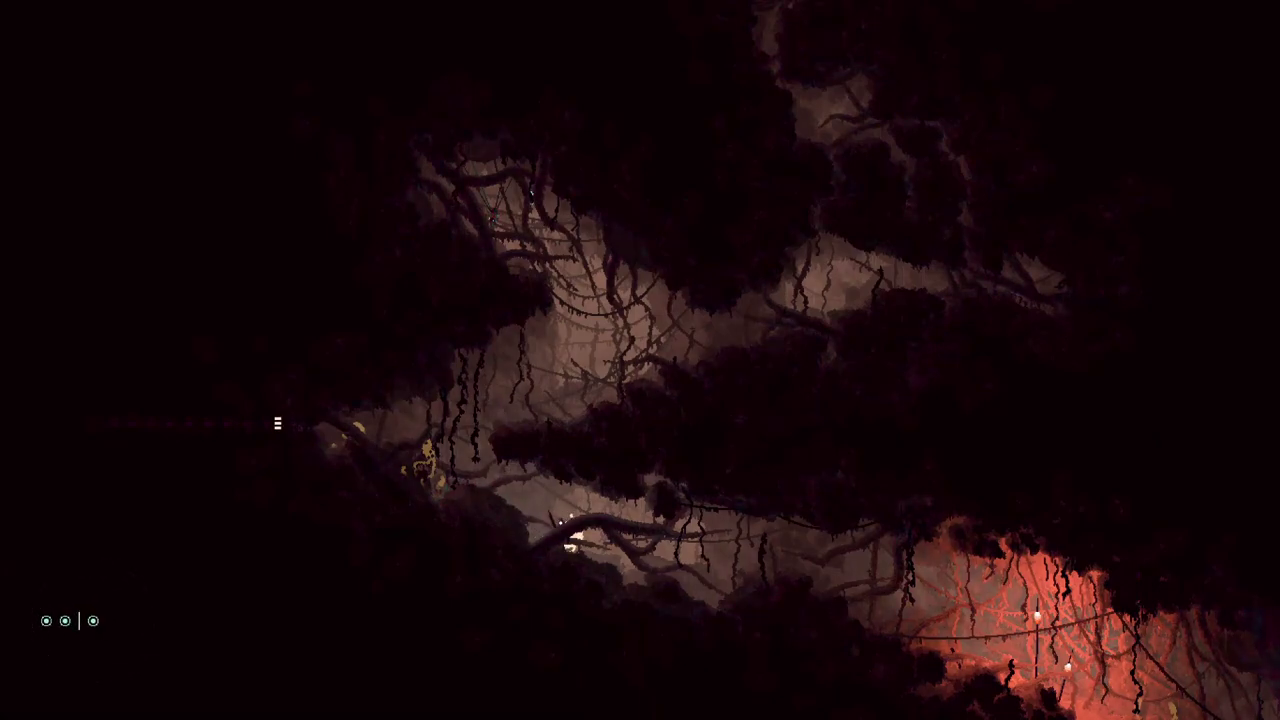
- Descend the branches to the right, then head left past the green lizard and drop into the water
key("Right")
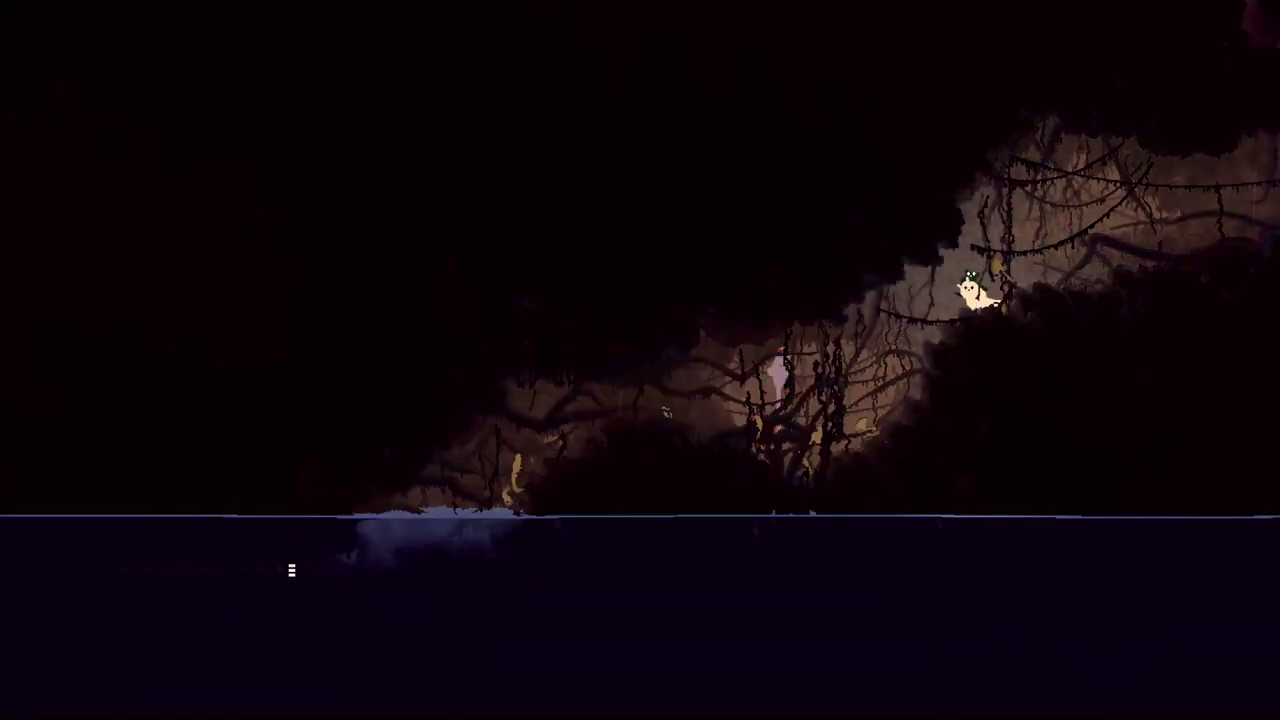
key("Left")
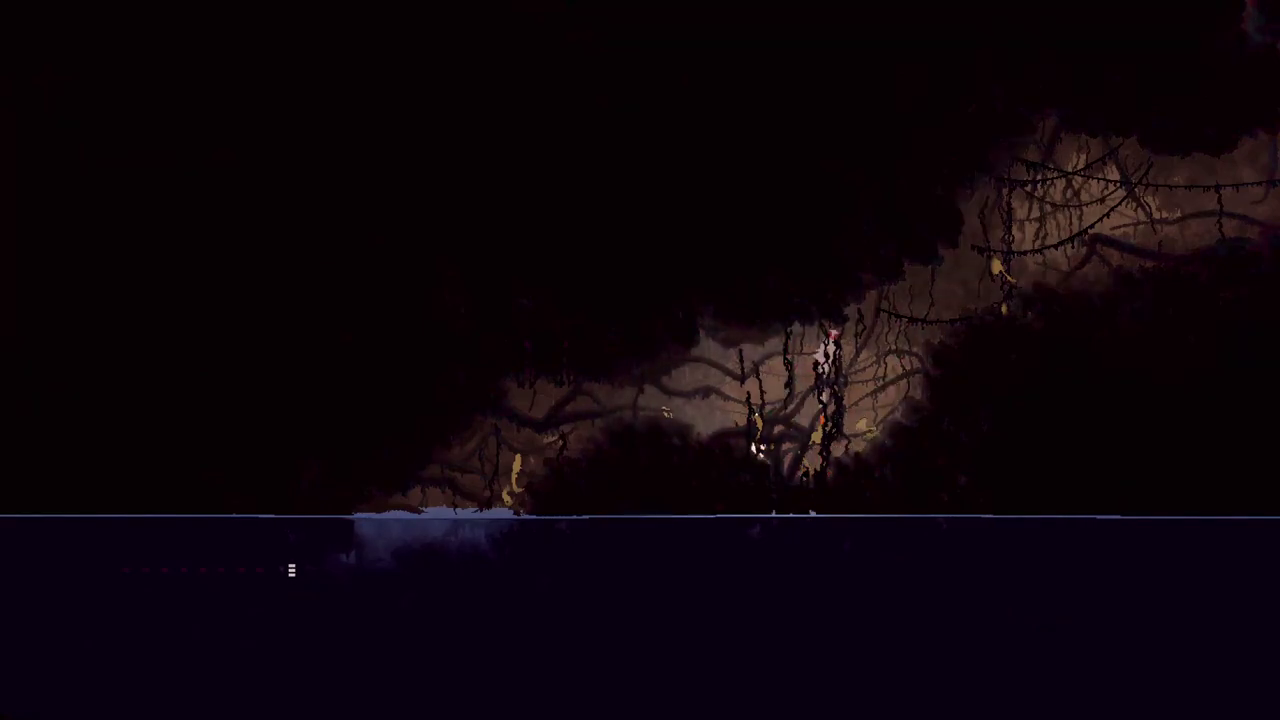
key("Left")
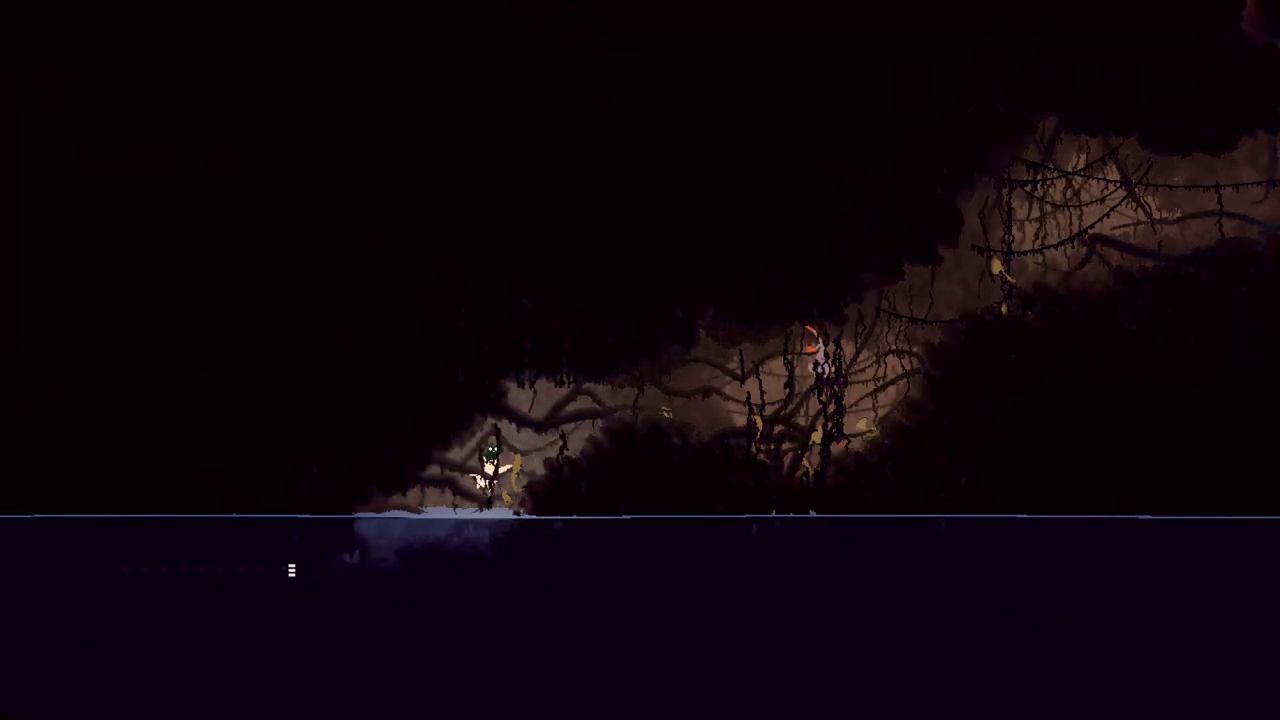
key("Left")
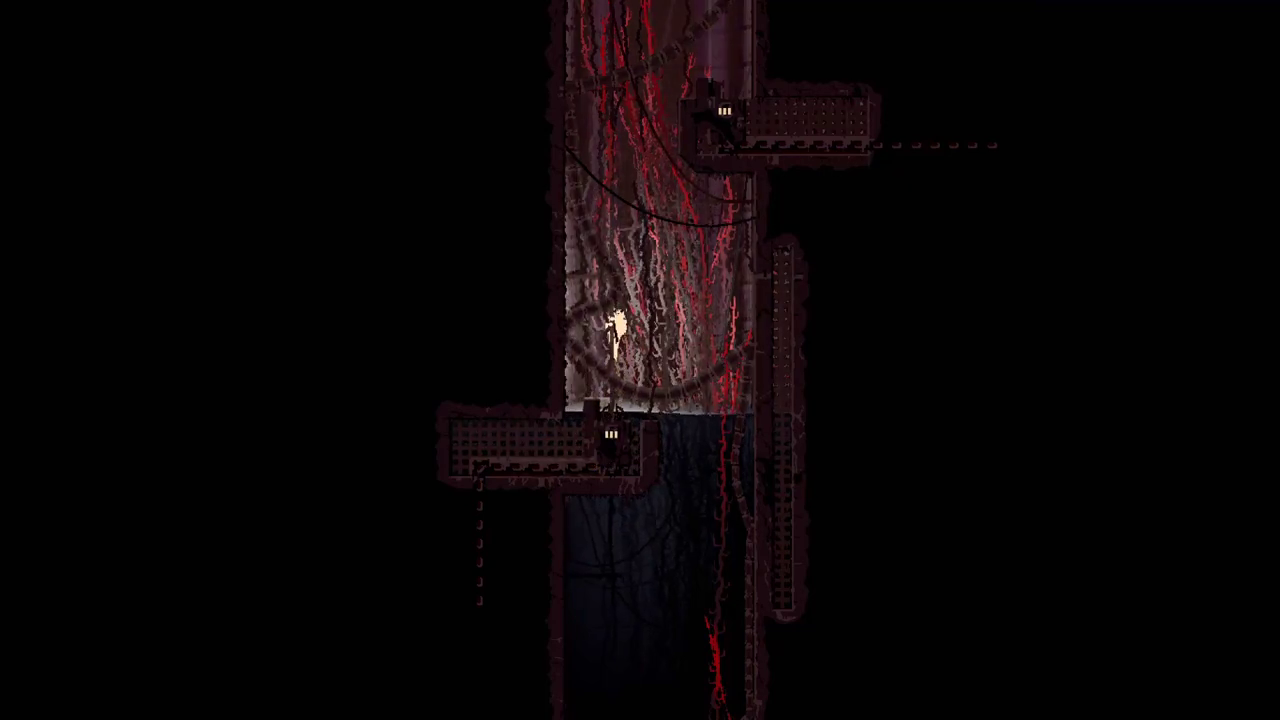
key("Up")
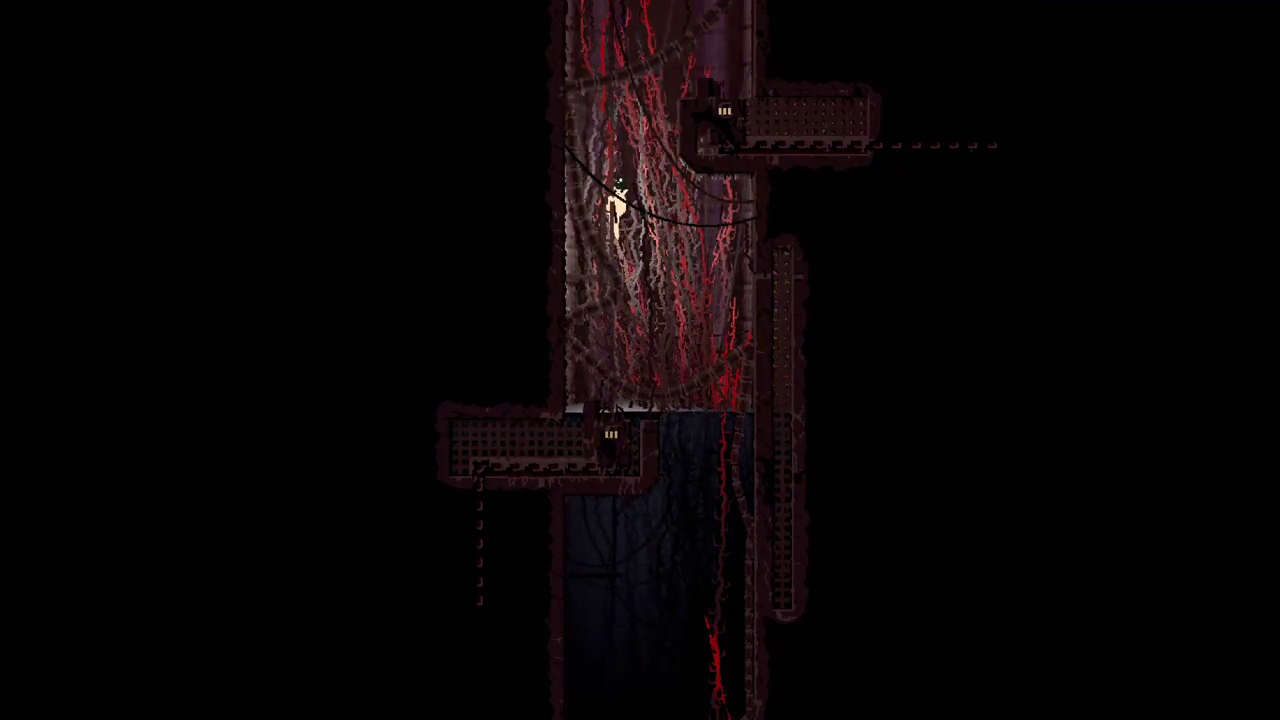
- Climb the shaft's right wall to the upper screen, move left onto the wire and check the region map
key("space")
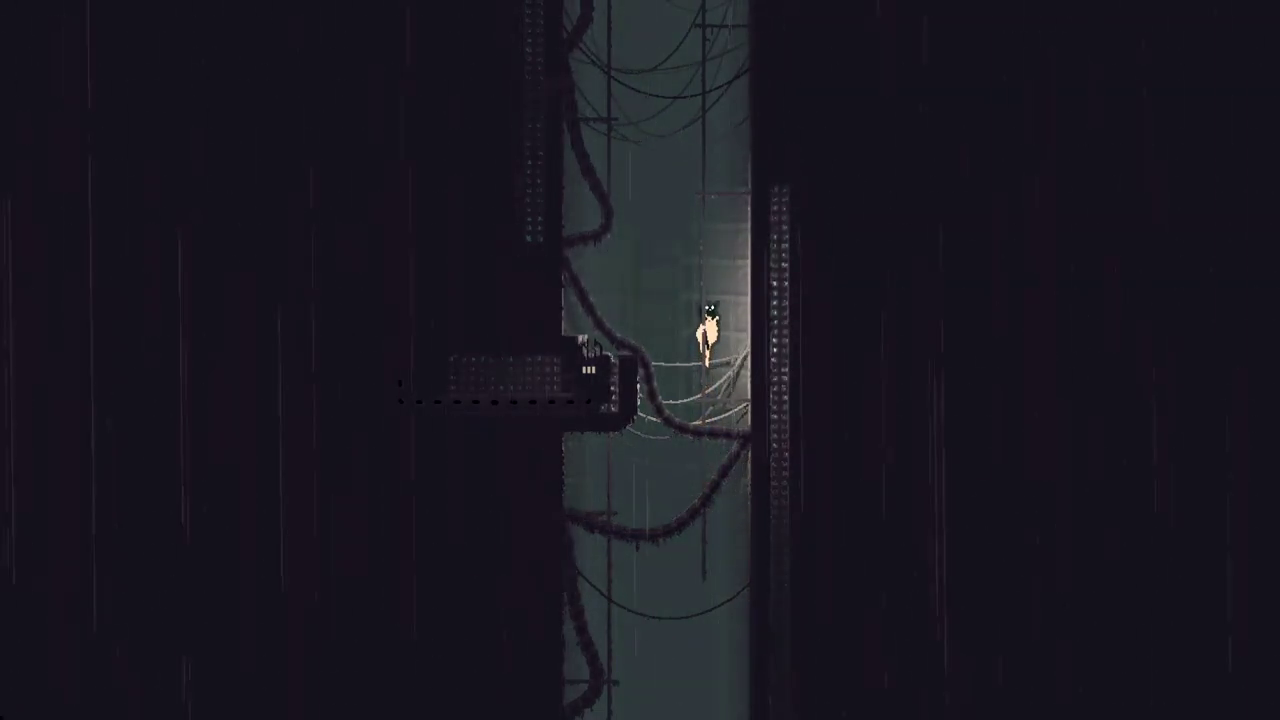
key("Up")
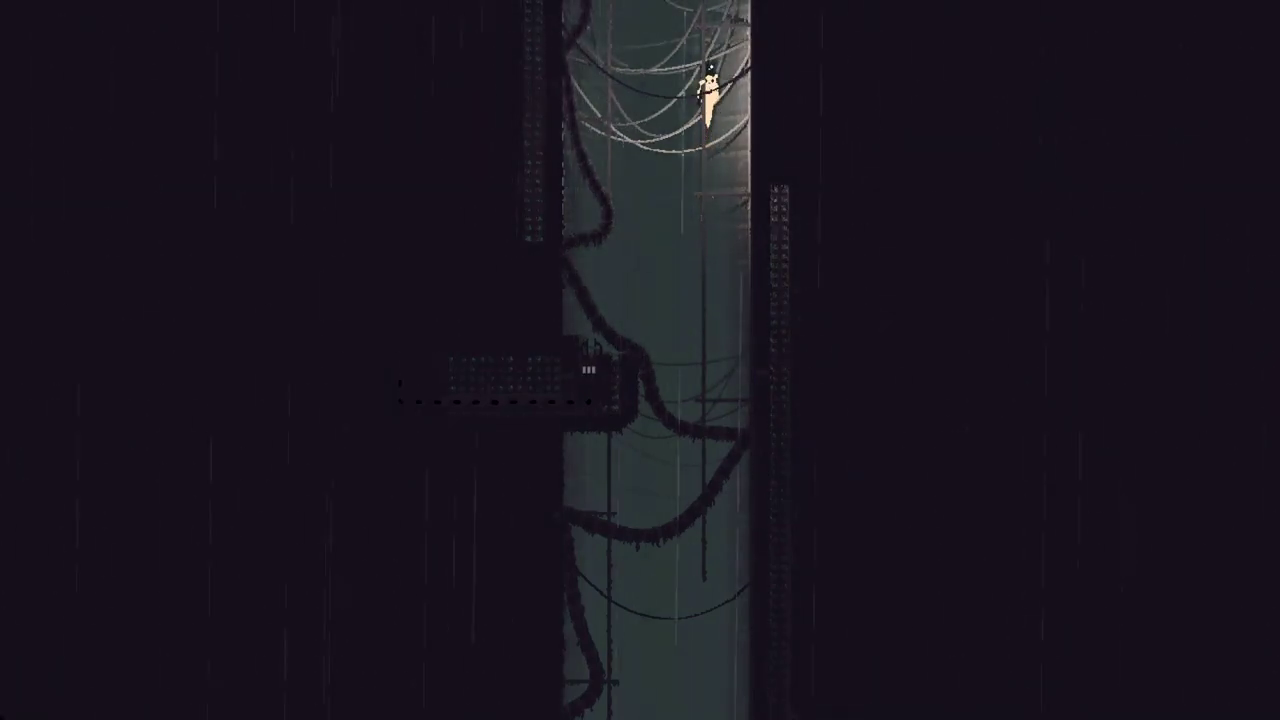
key("Up")
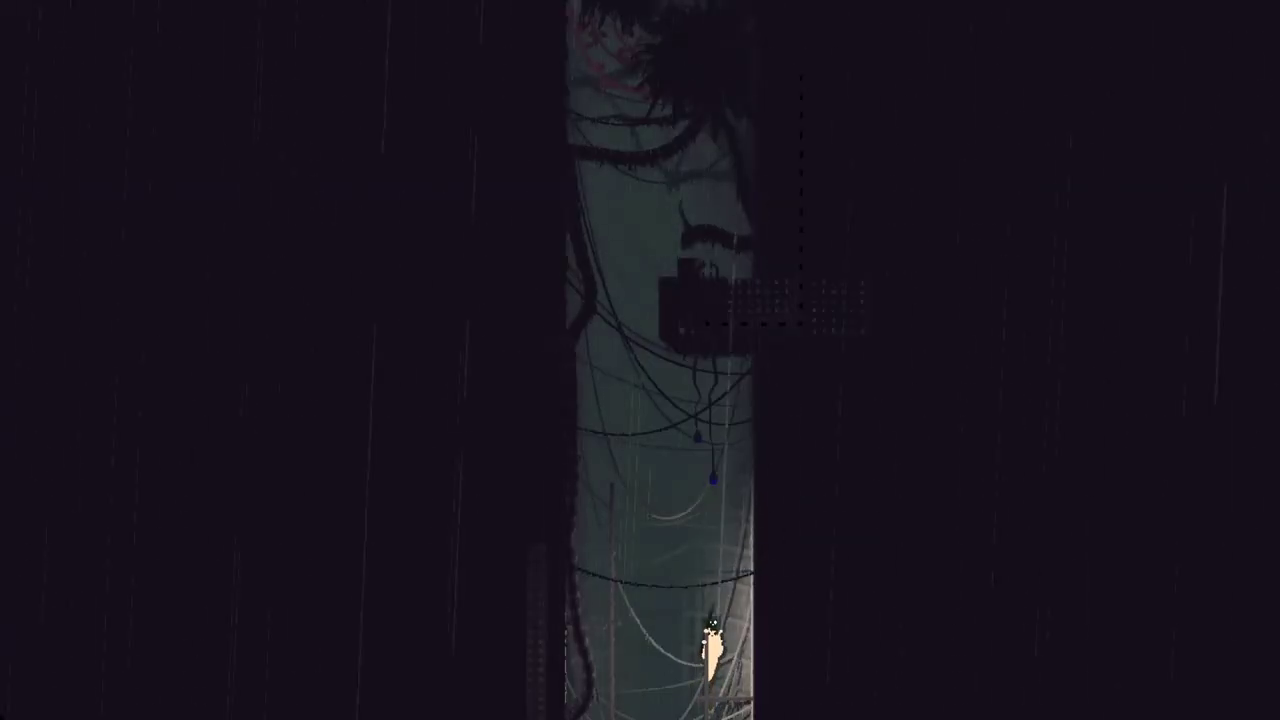
key("Left")
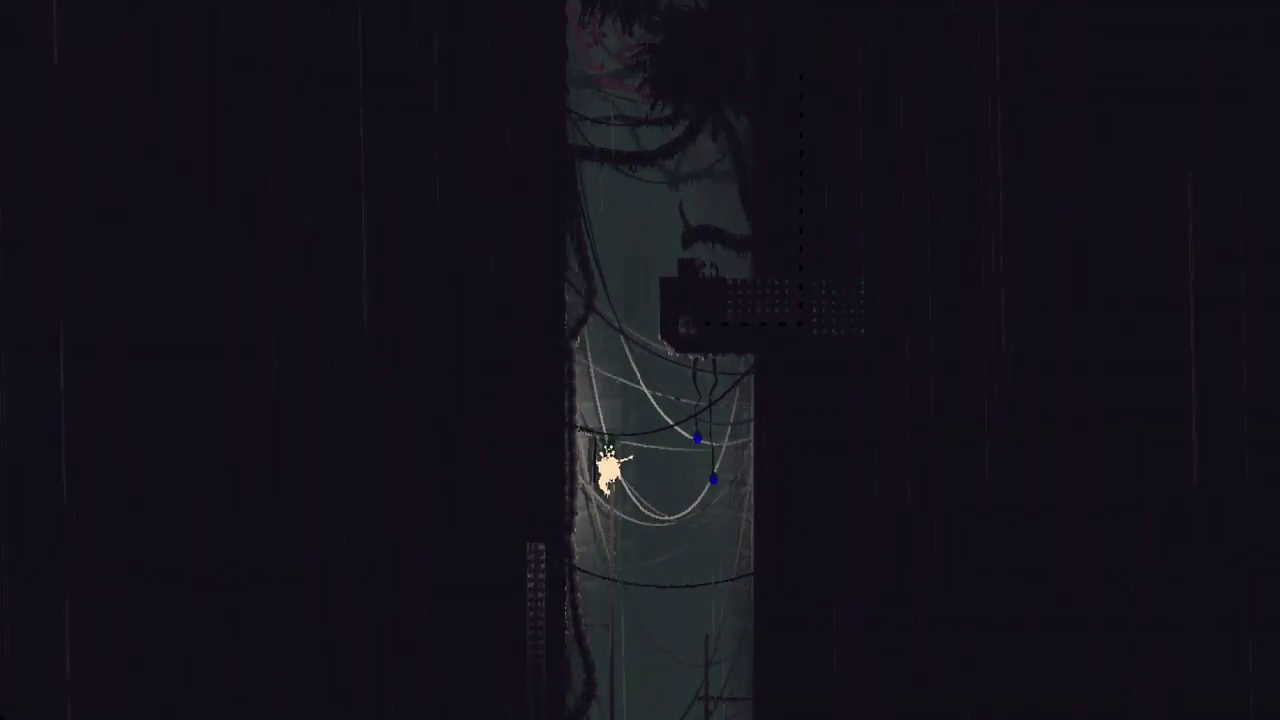
key("space")
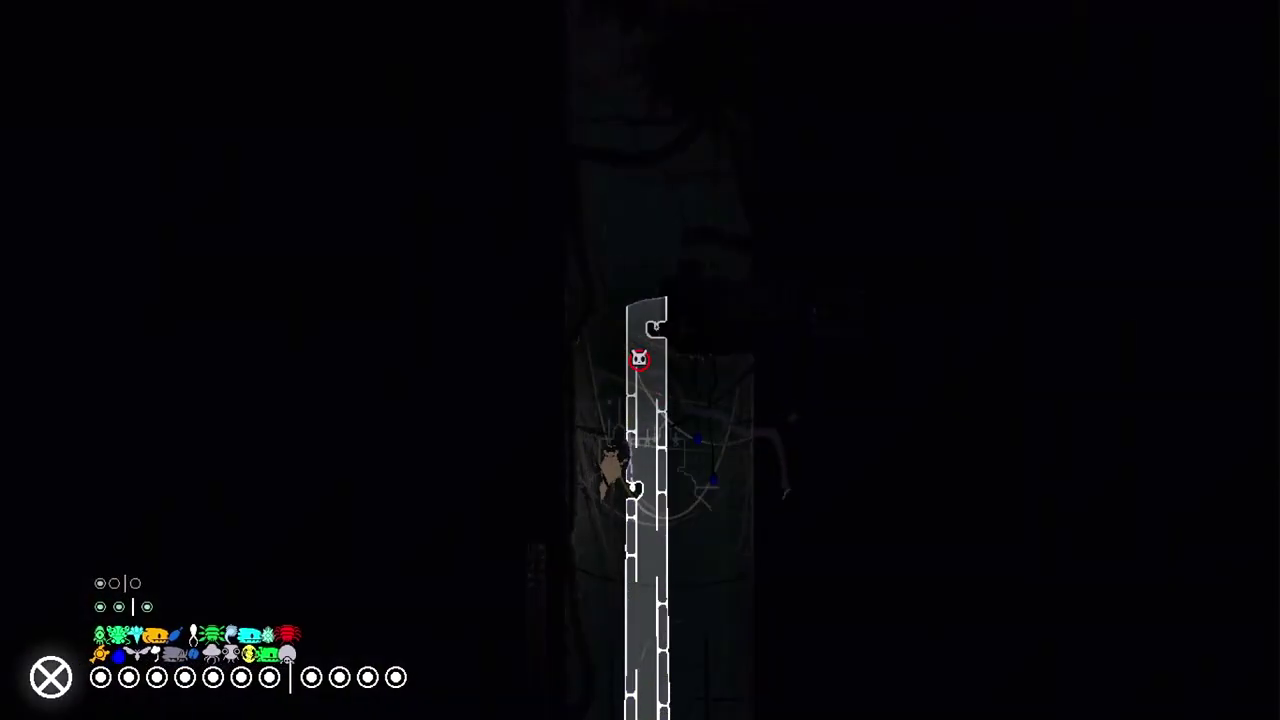
- Drop off the wires to the shaft bottom, bring up the region map, and take the pipe shortcut left
key("z")
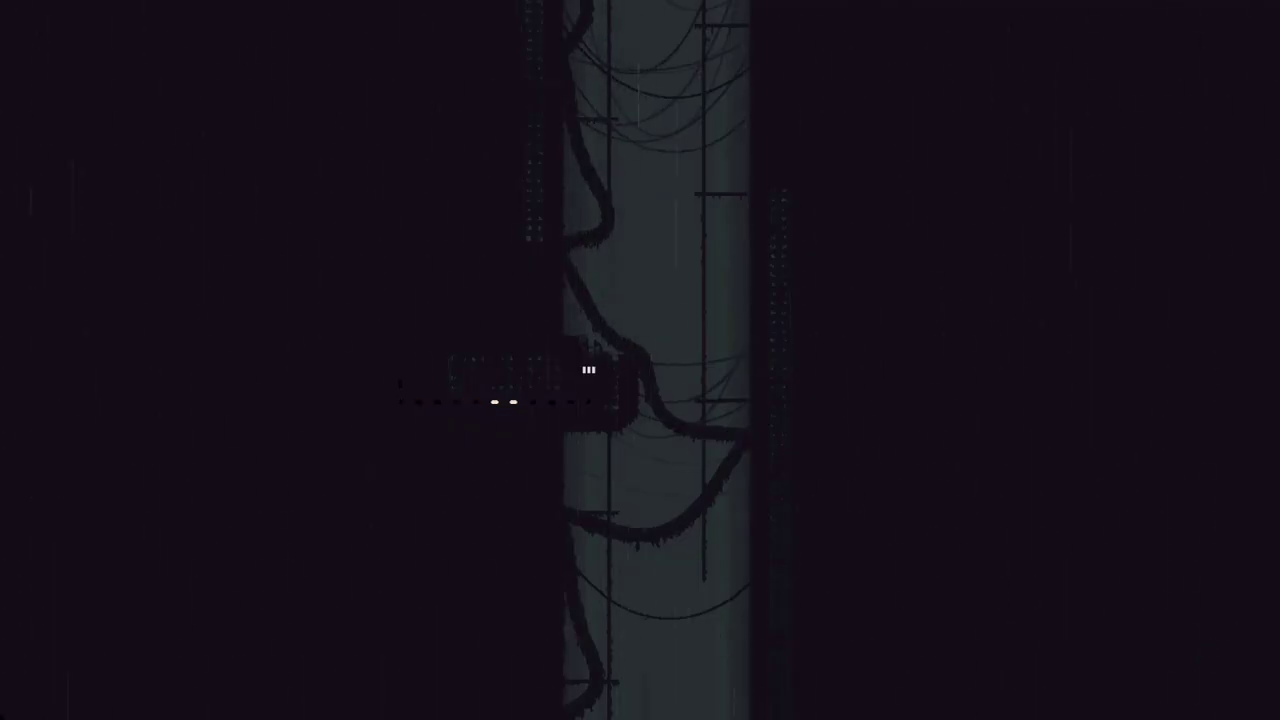
key("space")
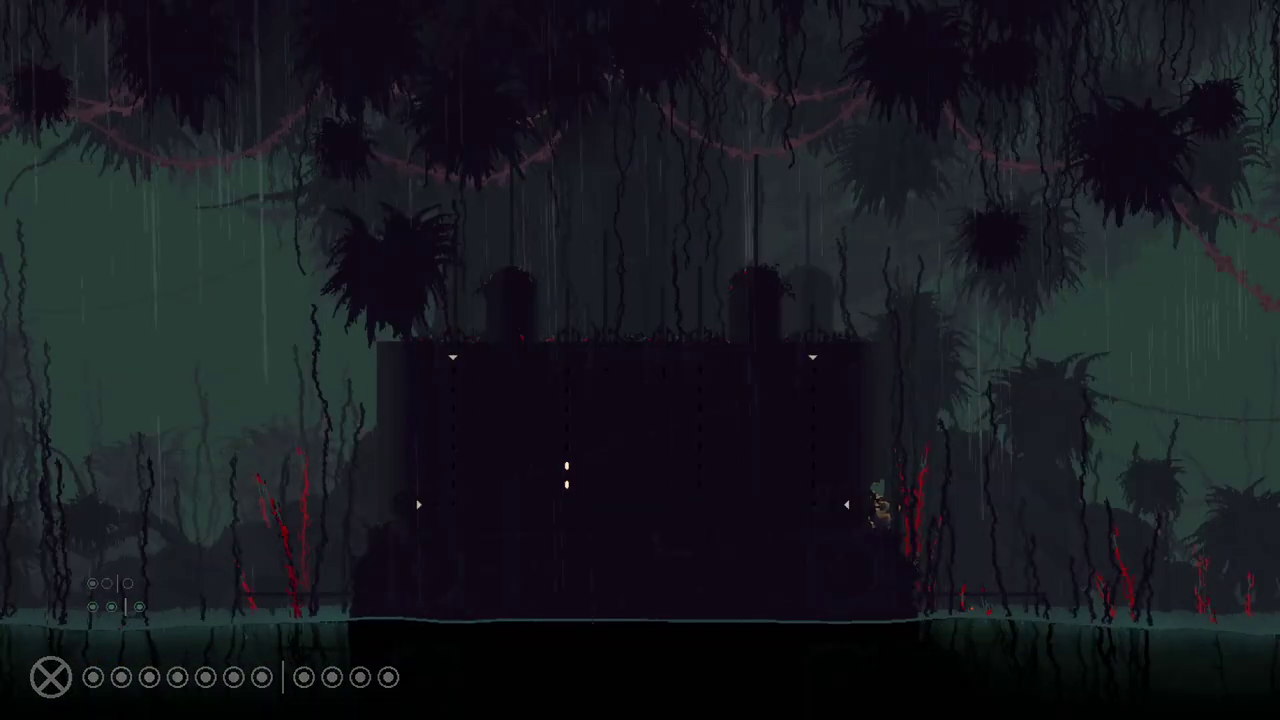
key("space")
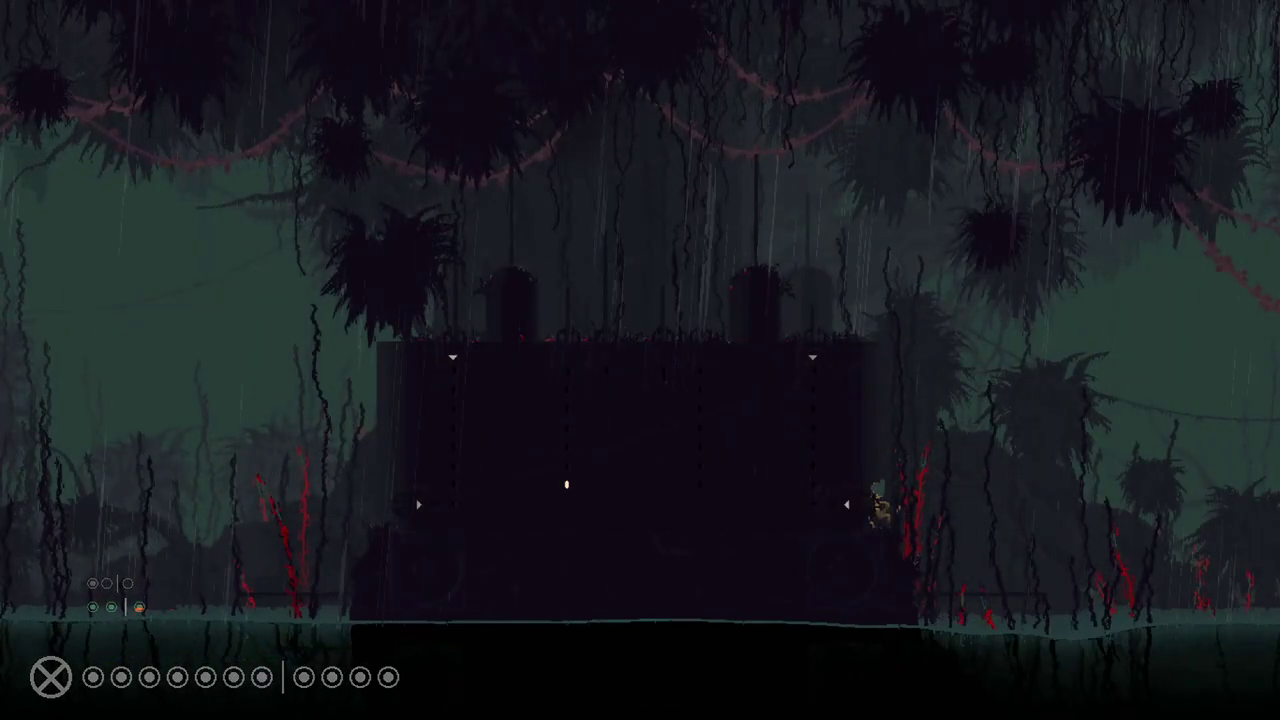
key("Left")
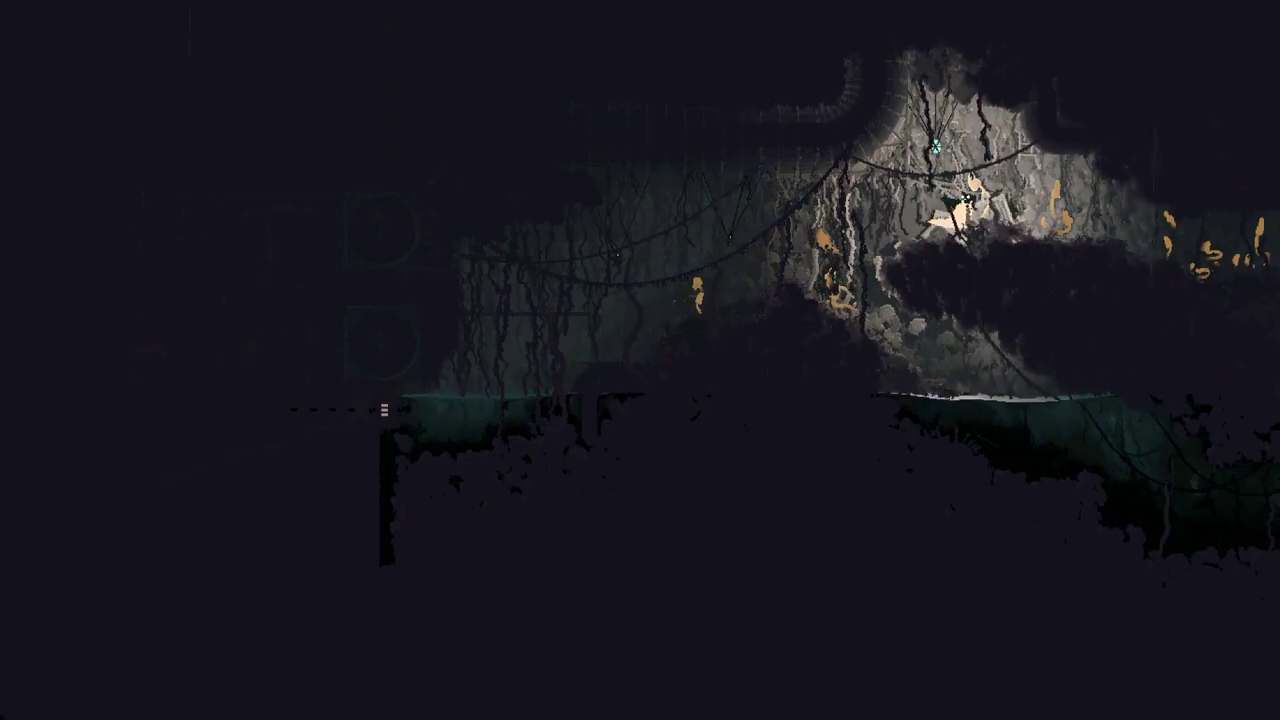
key("Right")
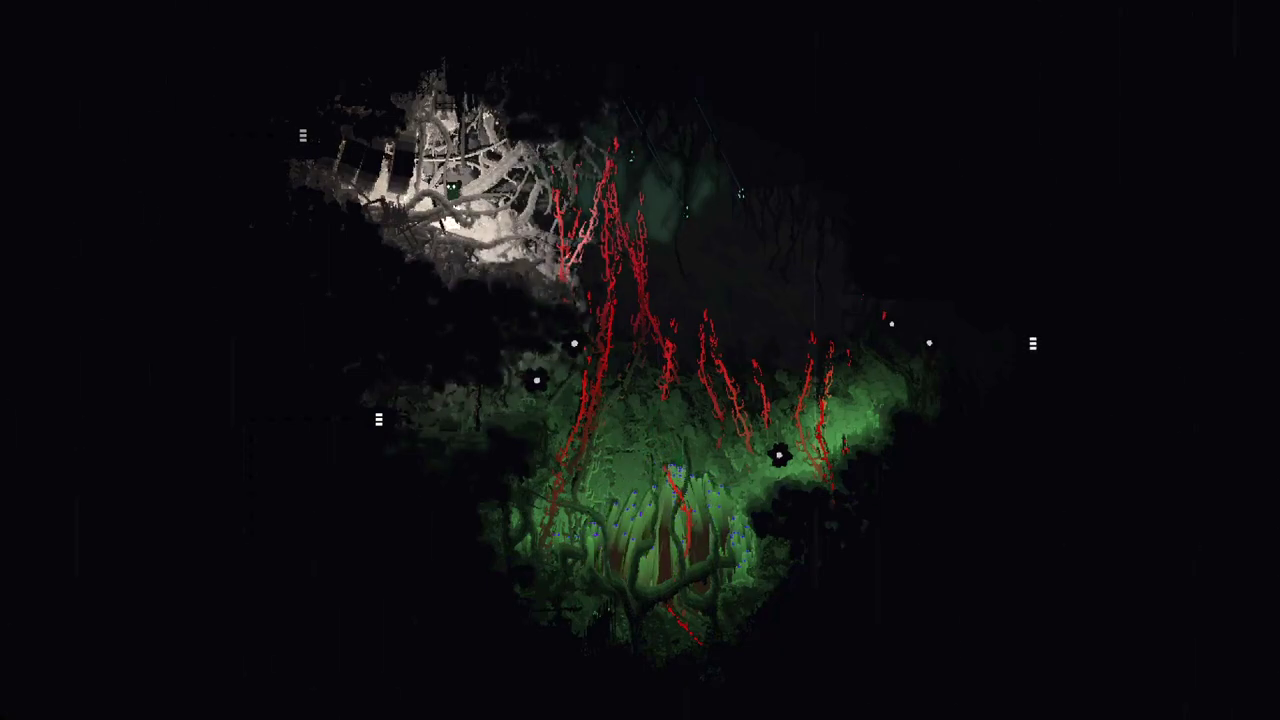
- Climb right through the vines and branches, head up-right across the cavern, then close the map
key("Right")
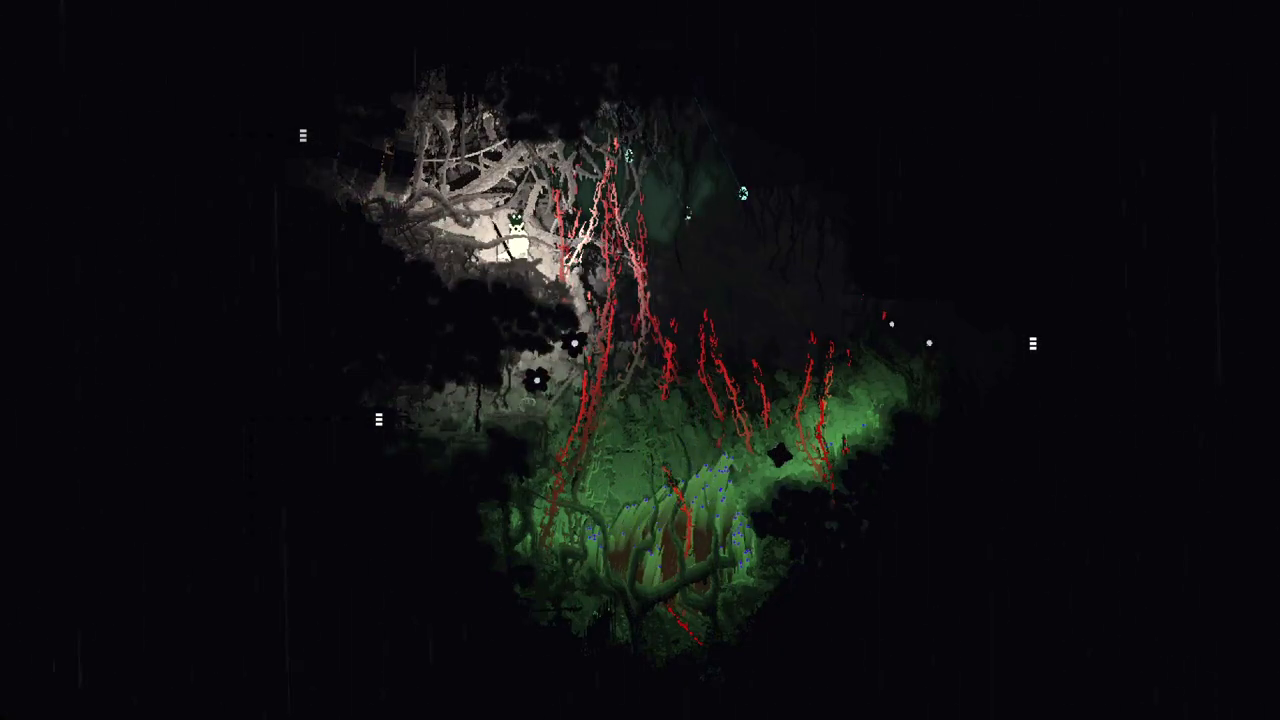
key("Left")
key("Up")
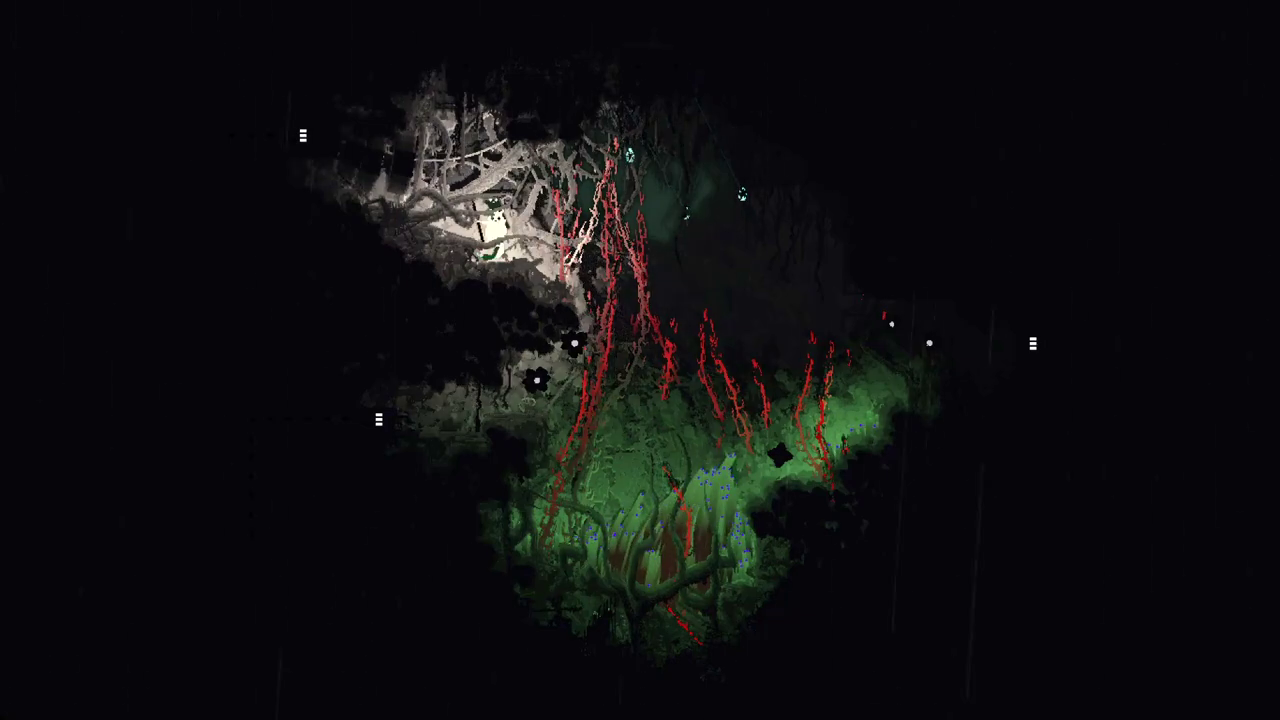
key("Right")
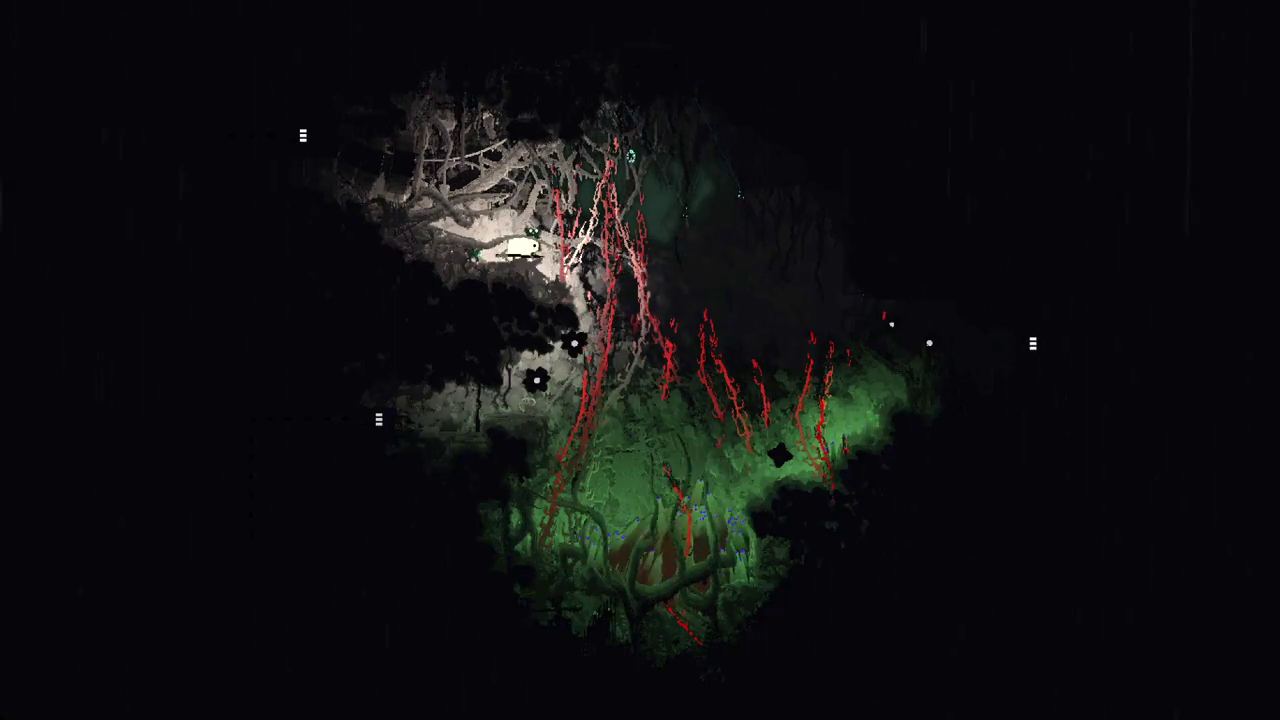
key("Right")
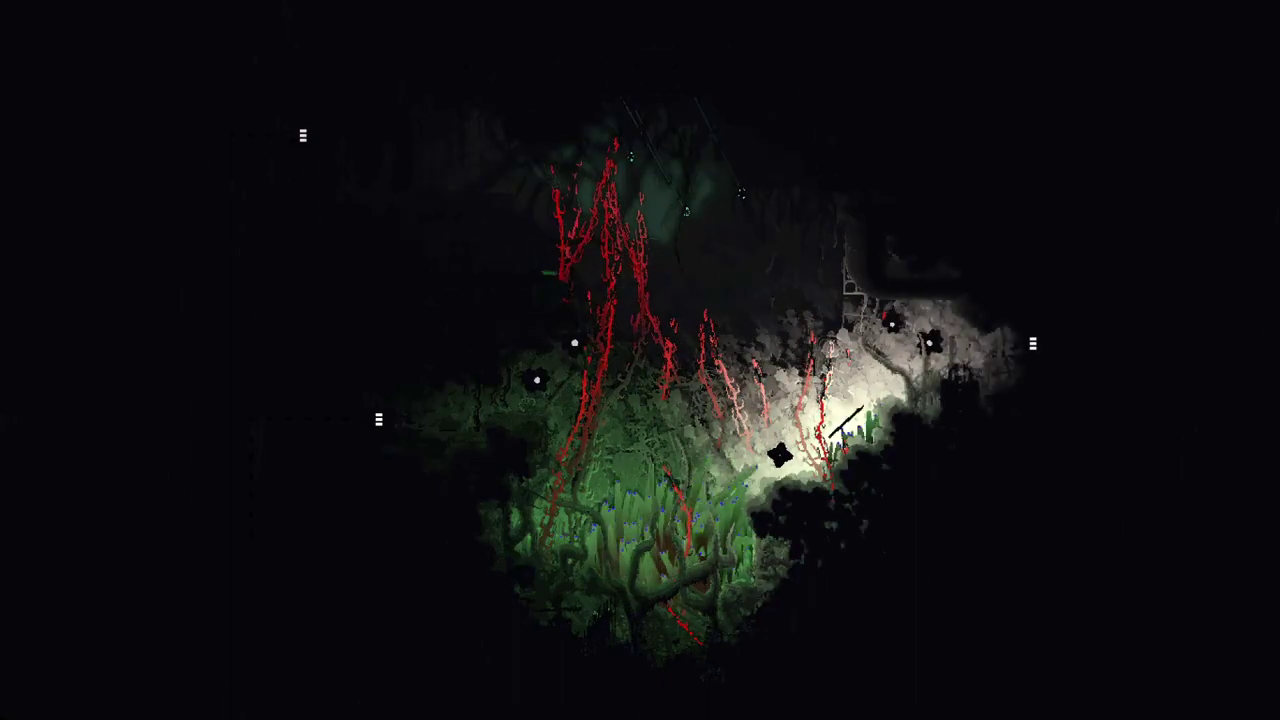
key("Right")
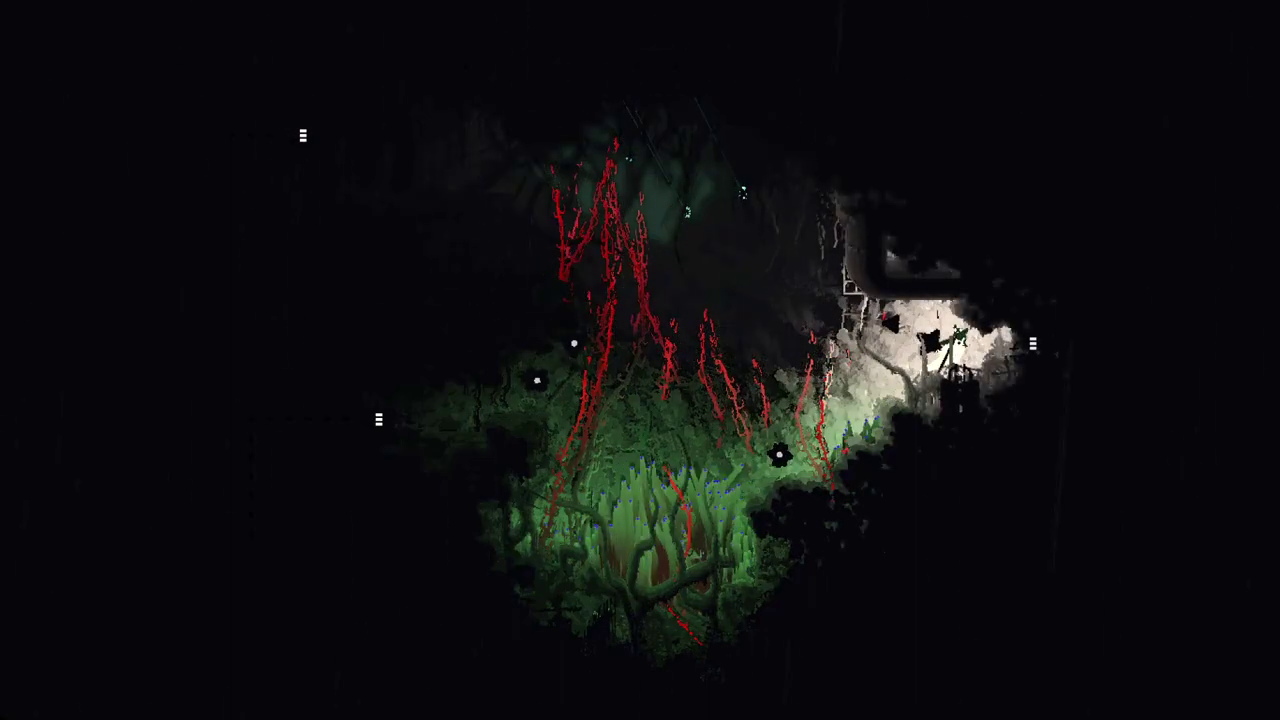
key("space")
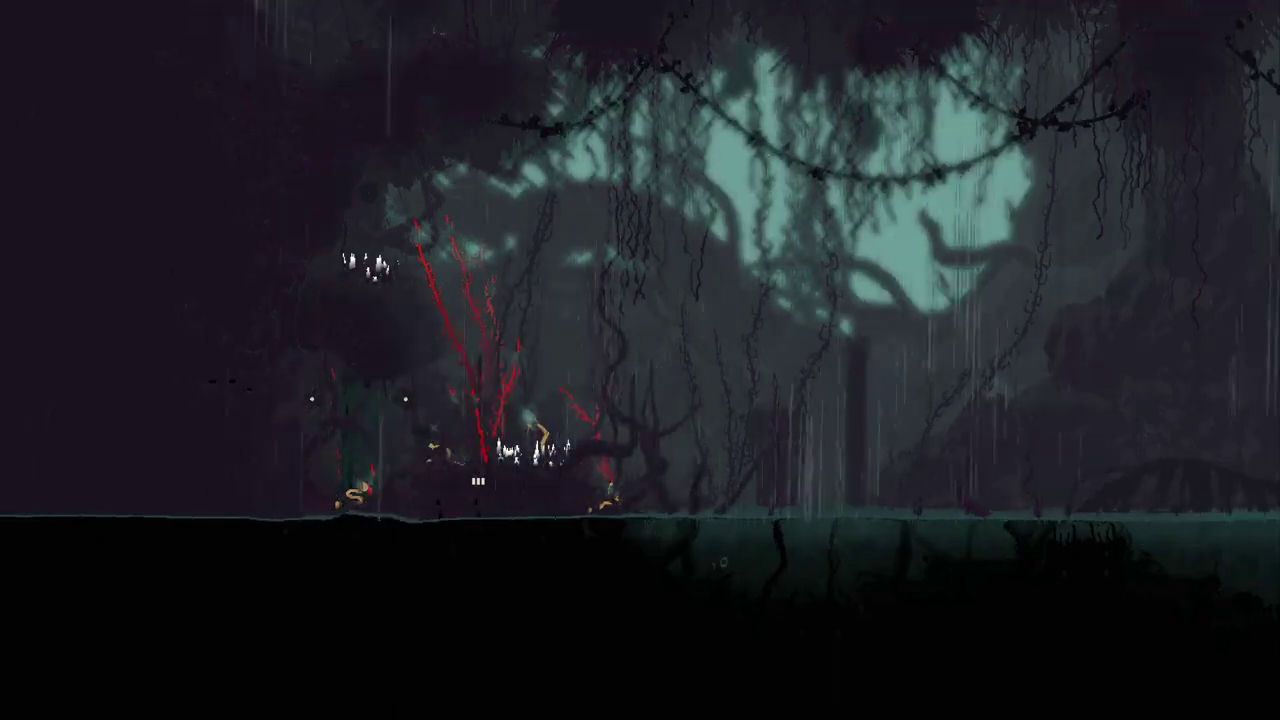
- Open the region map over the jungle shore, then close it
key("space")
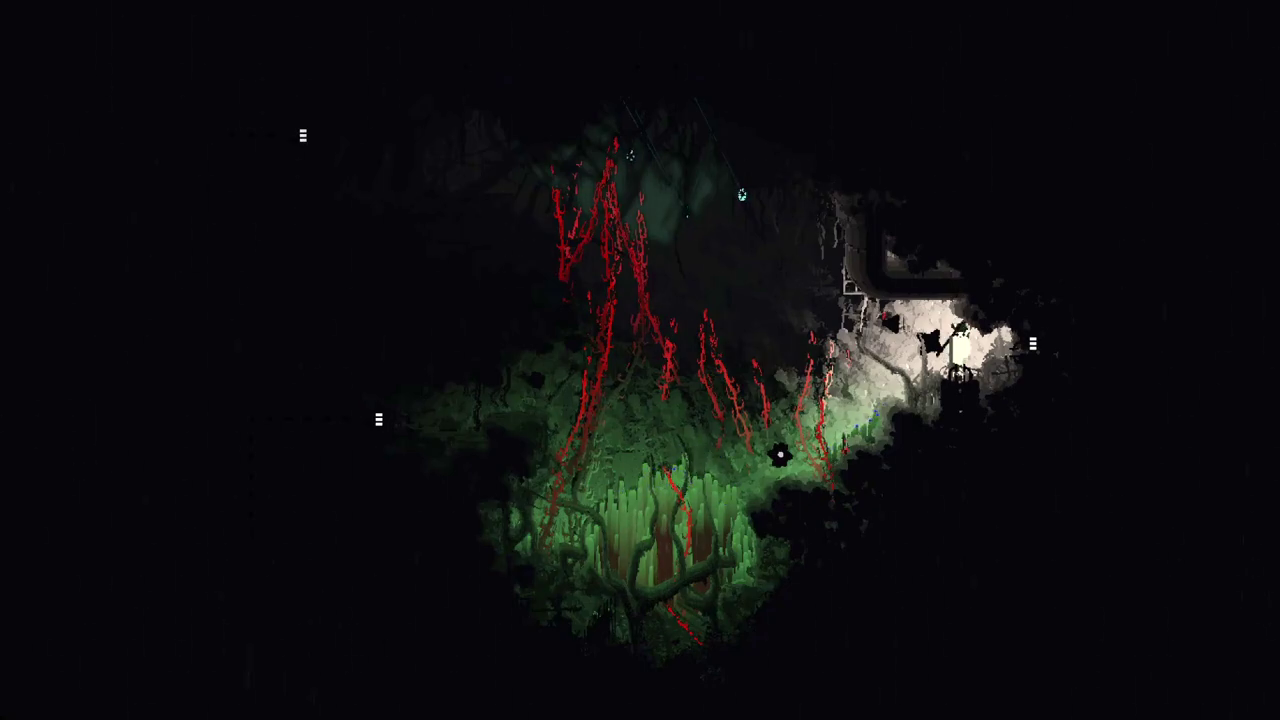
key("space")
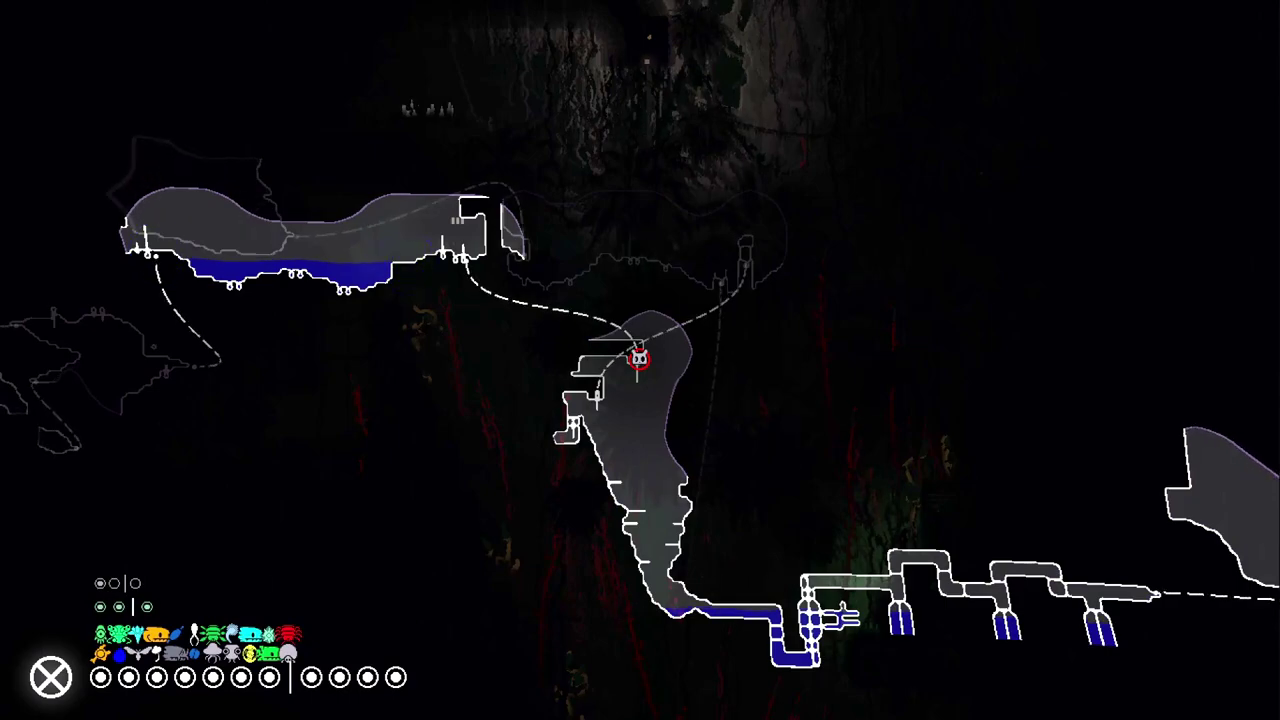
- Enter the orange-red vine room, checking the region map and panning toward the lower rooms
key("Down")
key("Up")
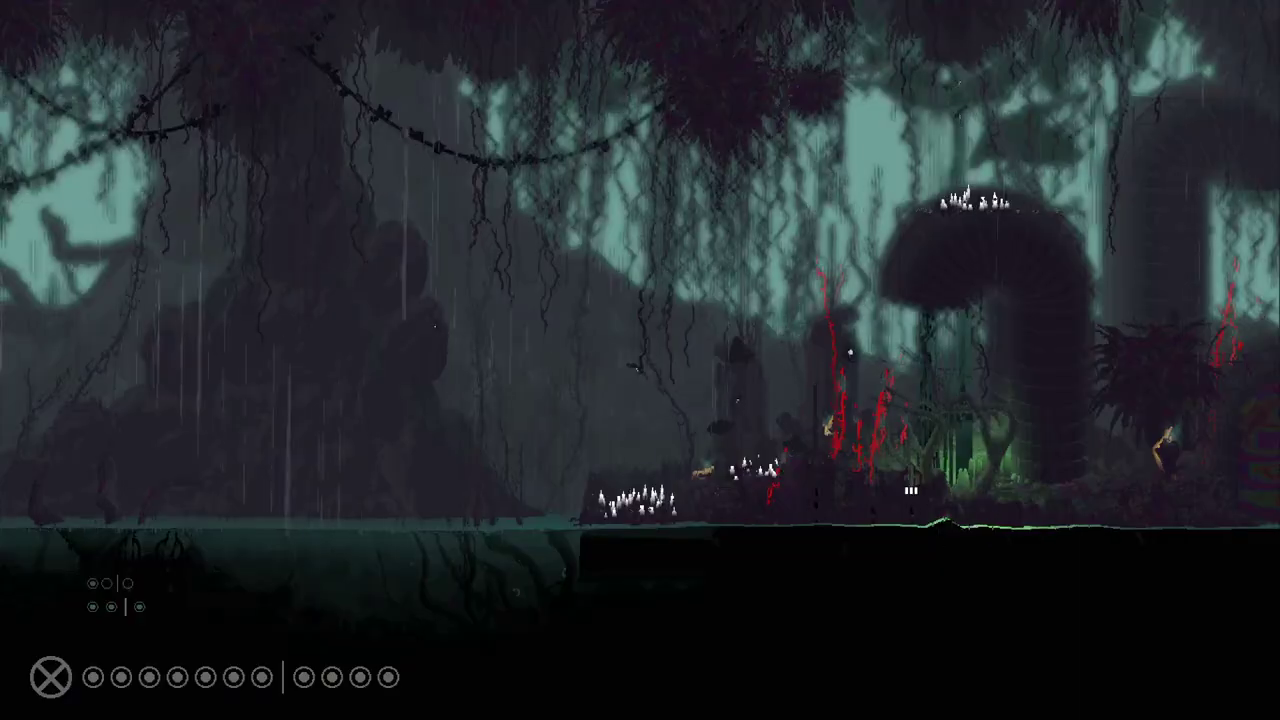
key("space")
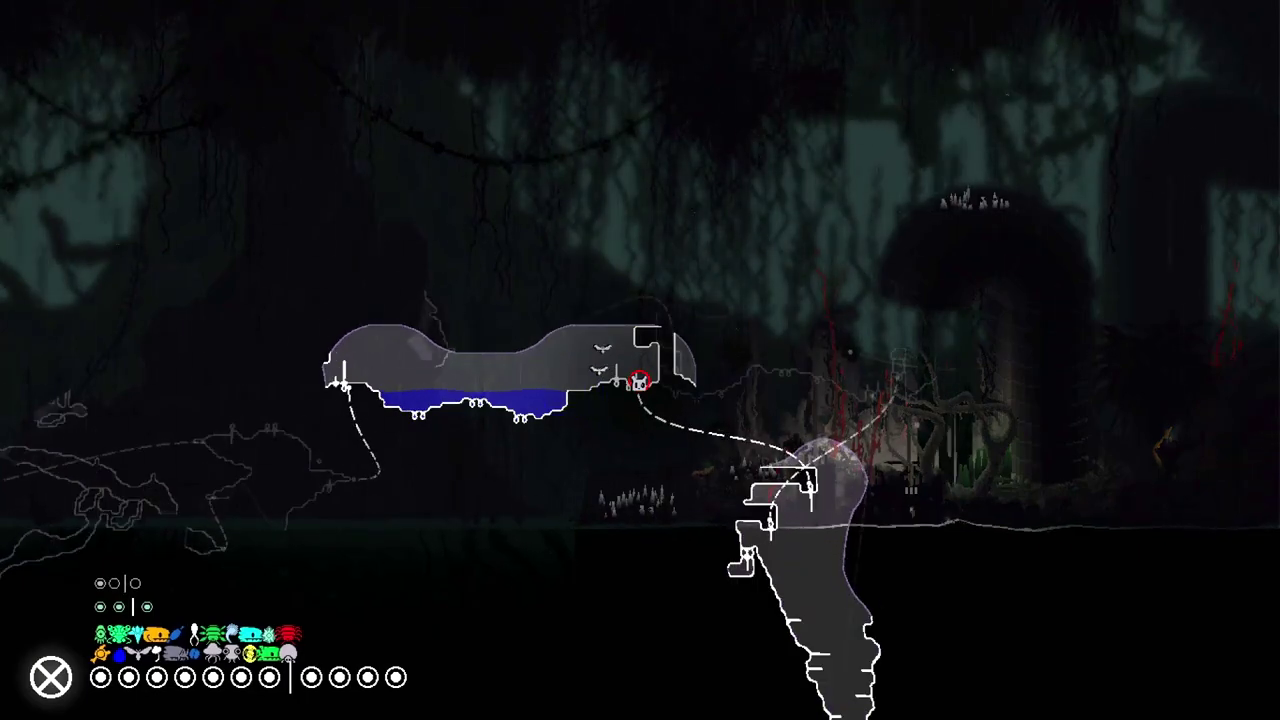
key("Down")
key("Down")
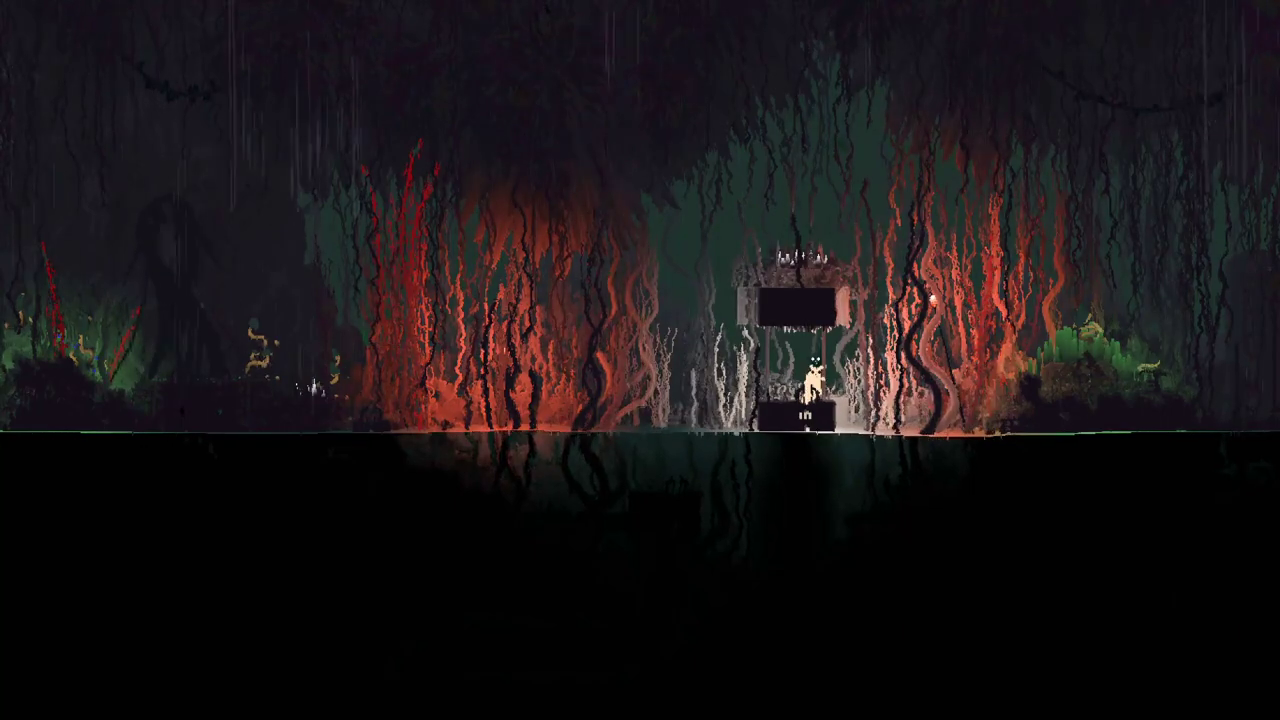
- Show the food and karma display, pan the region map, then dive deeper underwater
key("space")
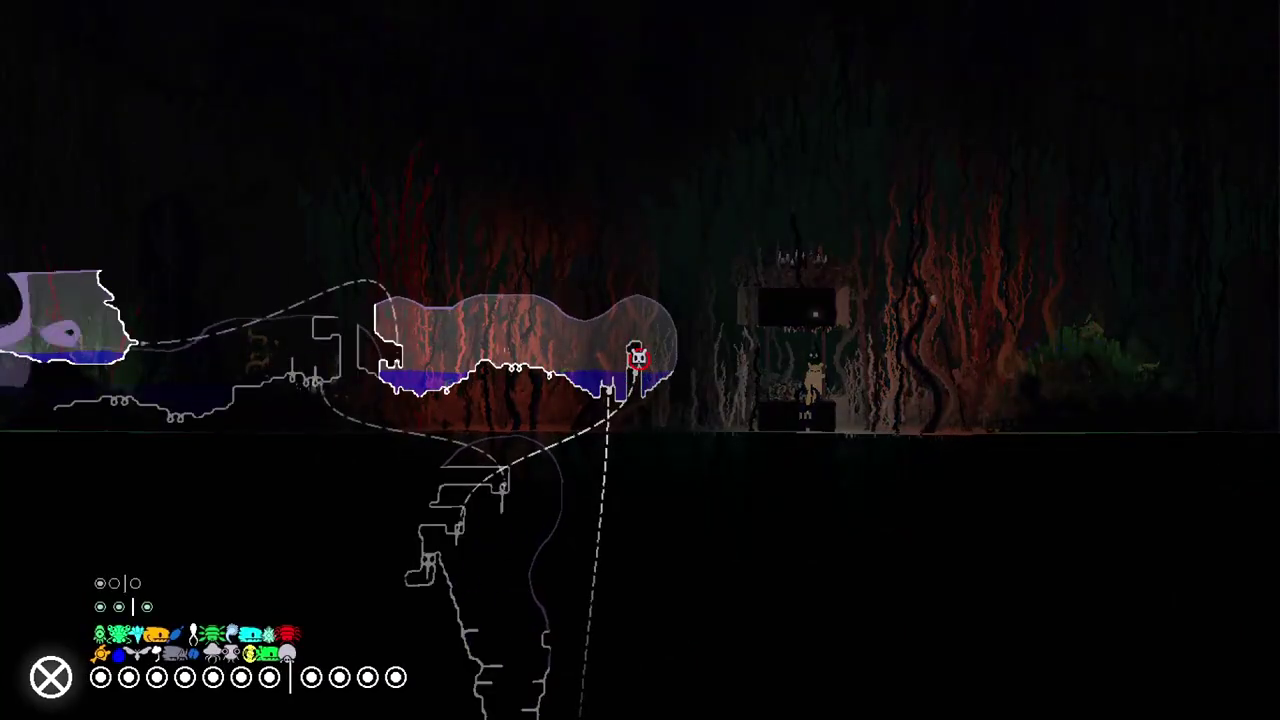
key("space")
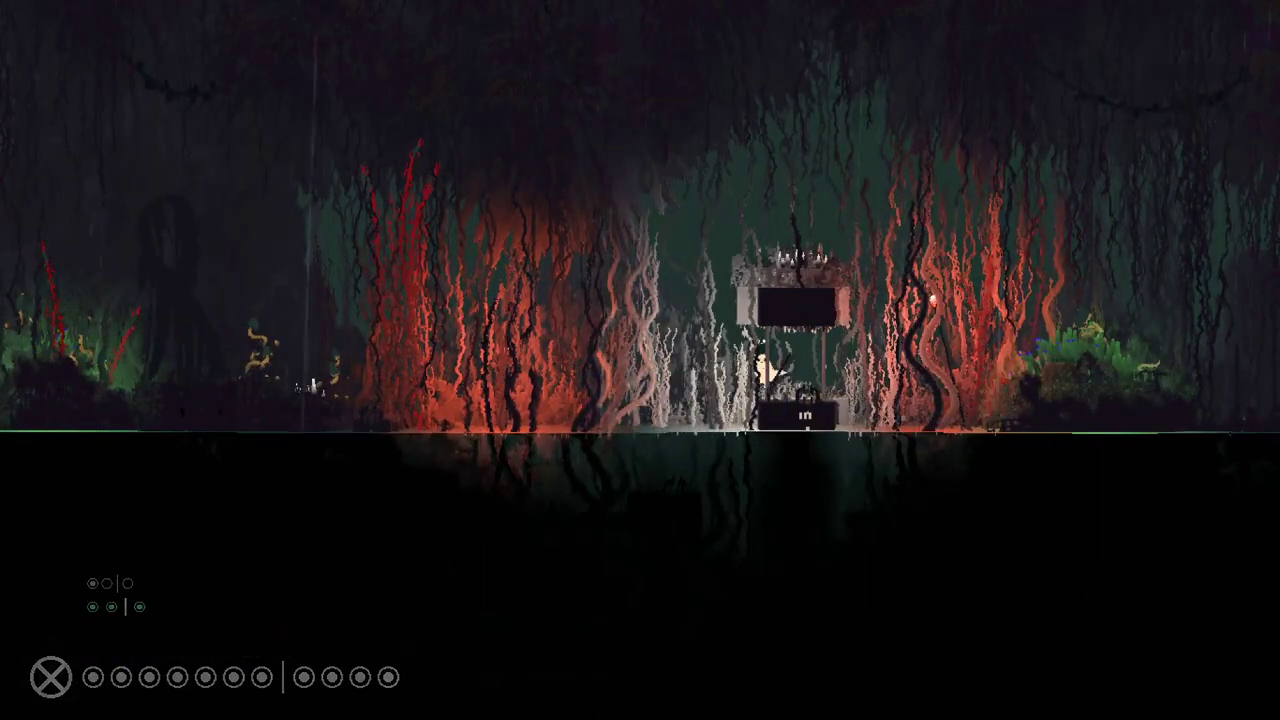
key("space")
key("Left")
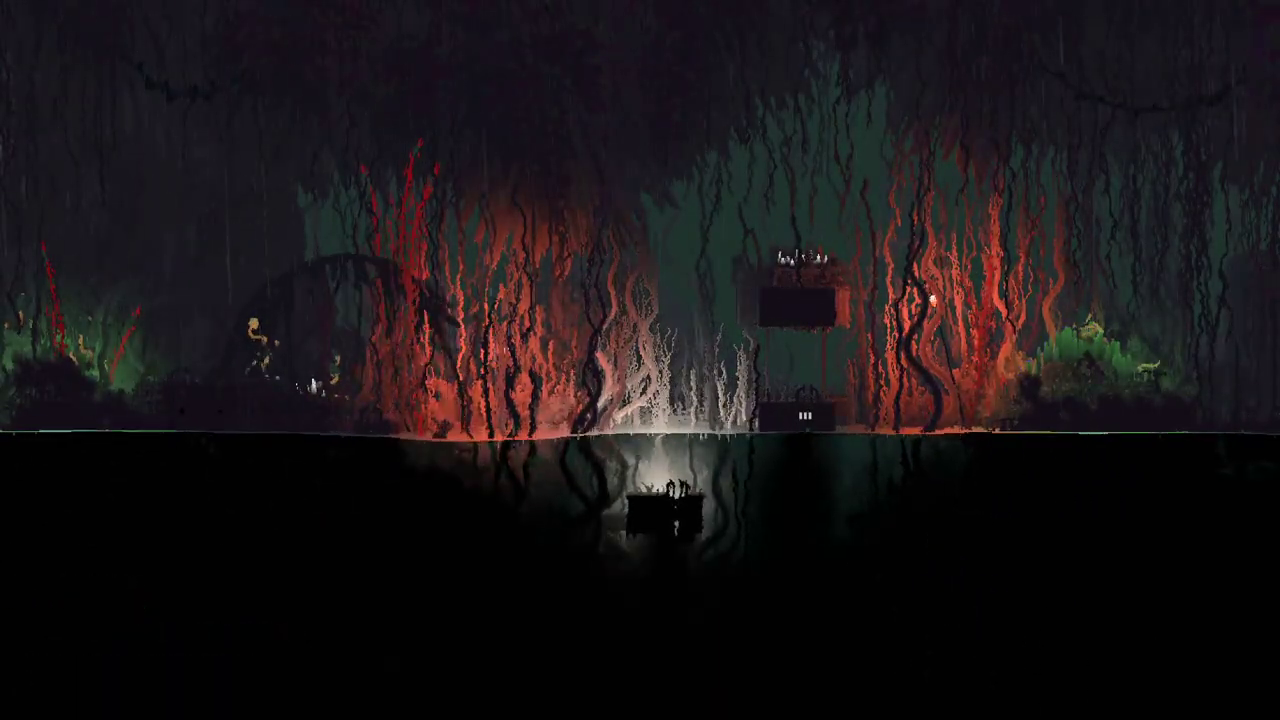
key("Down")
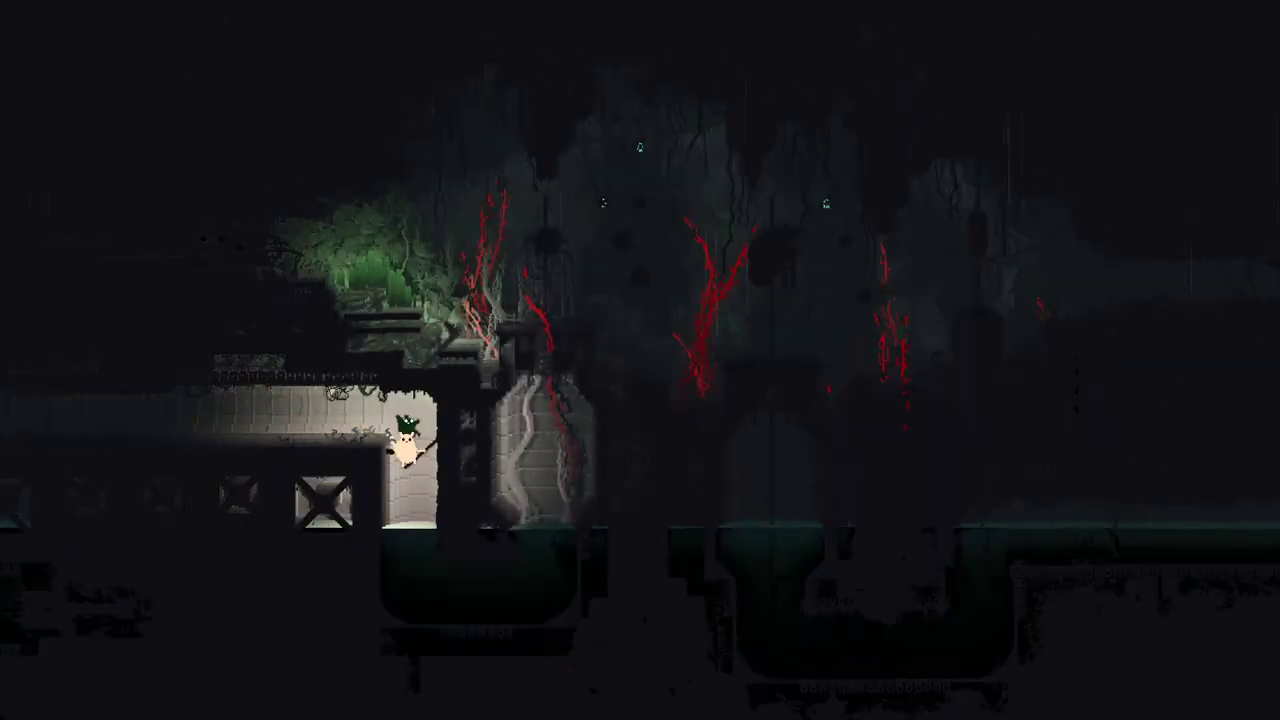
- Drop into the pit, climb the bright shaft, and move right beside the dark creatures
key("Right")
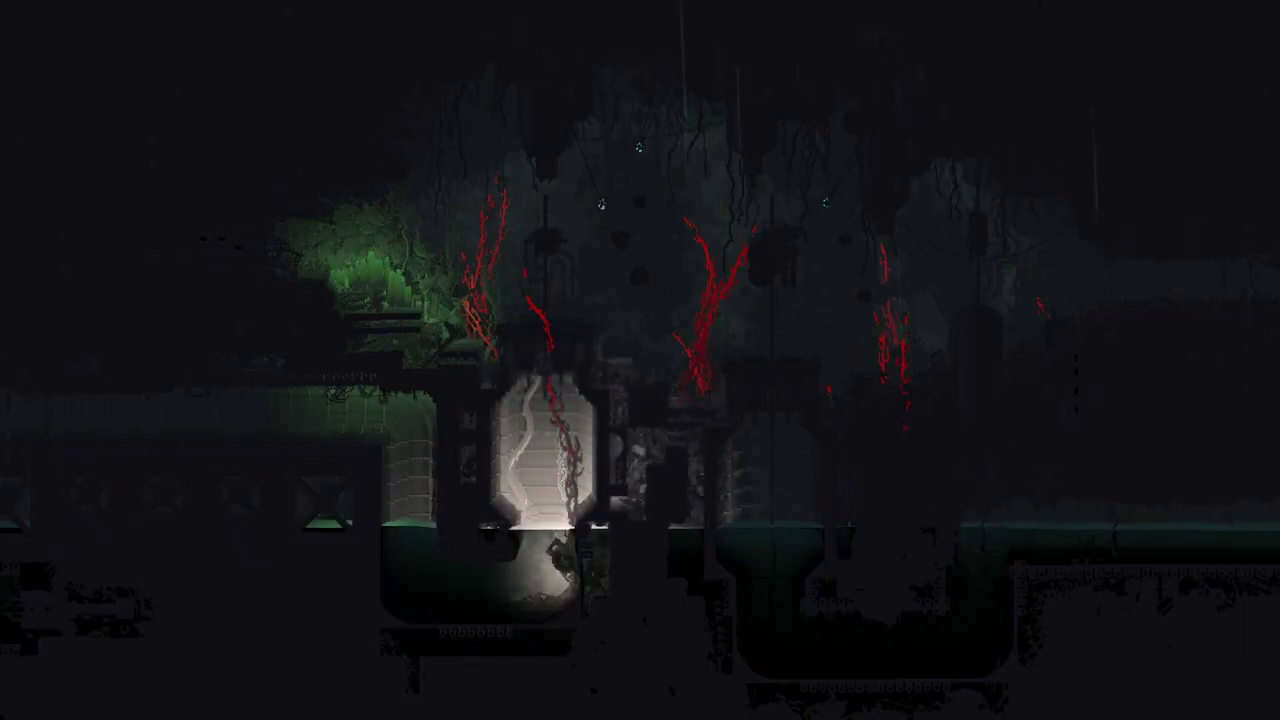
key("Up")
key("Down")
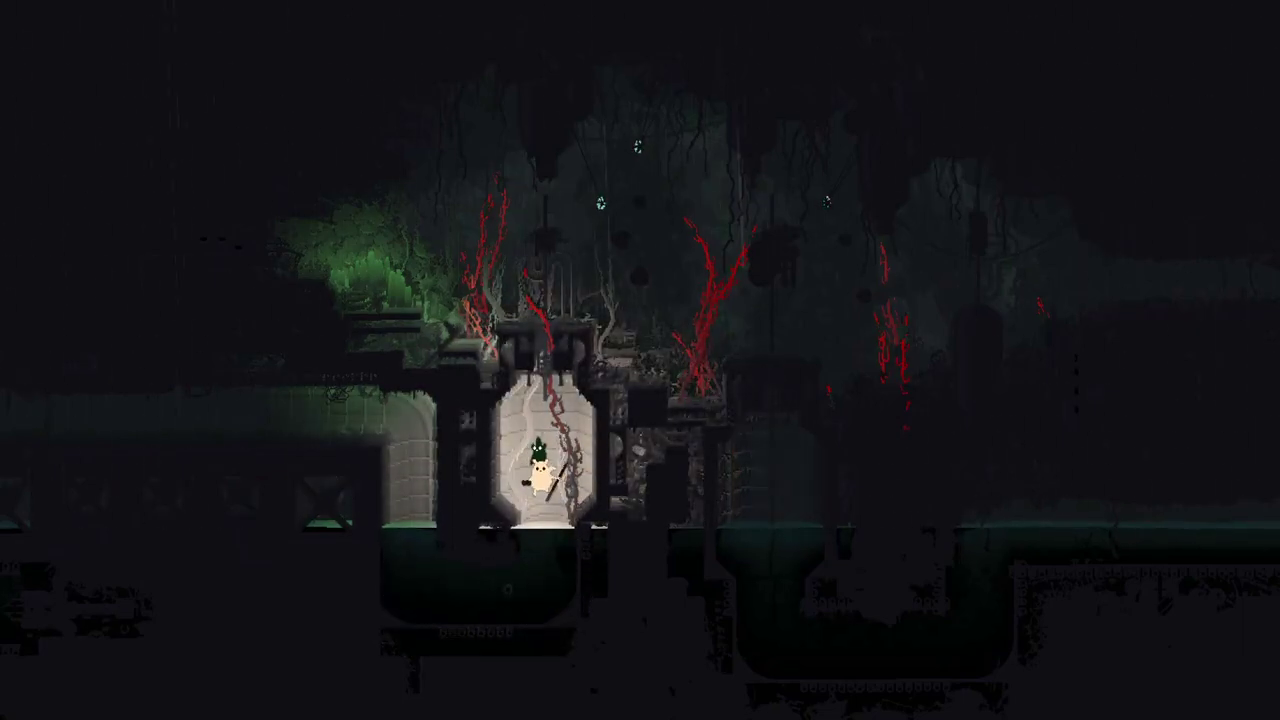
key("Up")
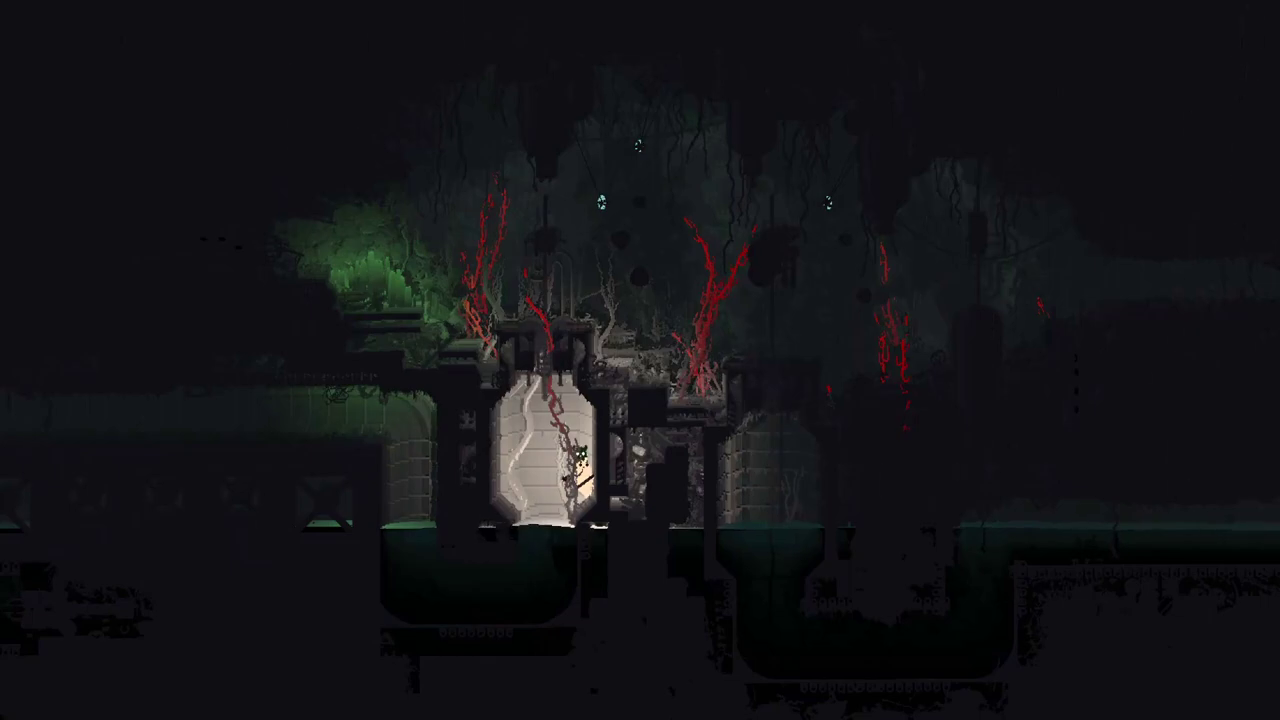
key("Up")
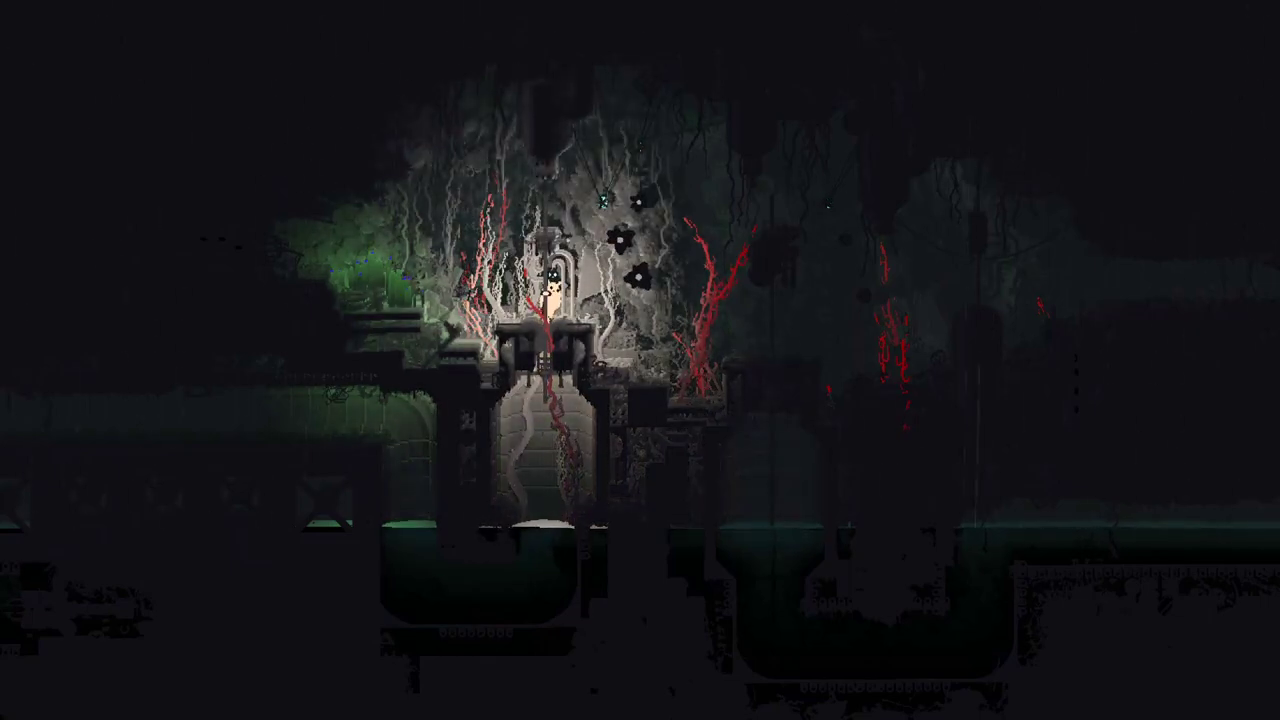
key("Right")
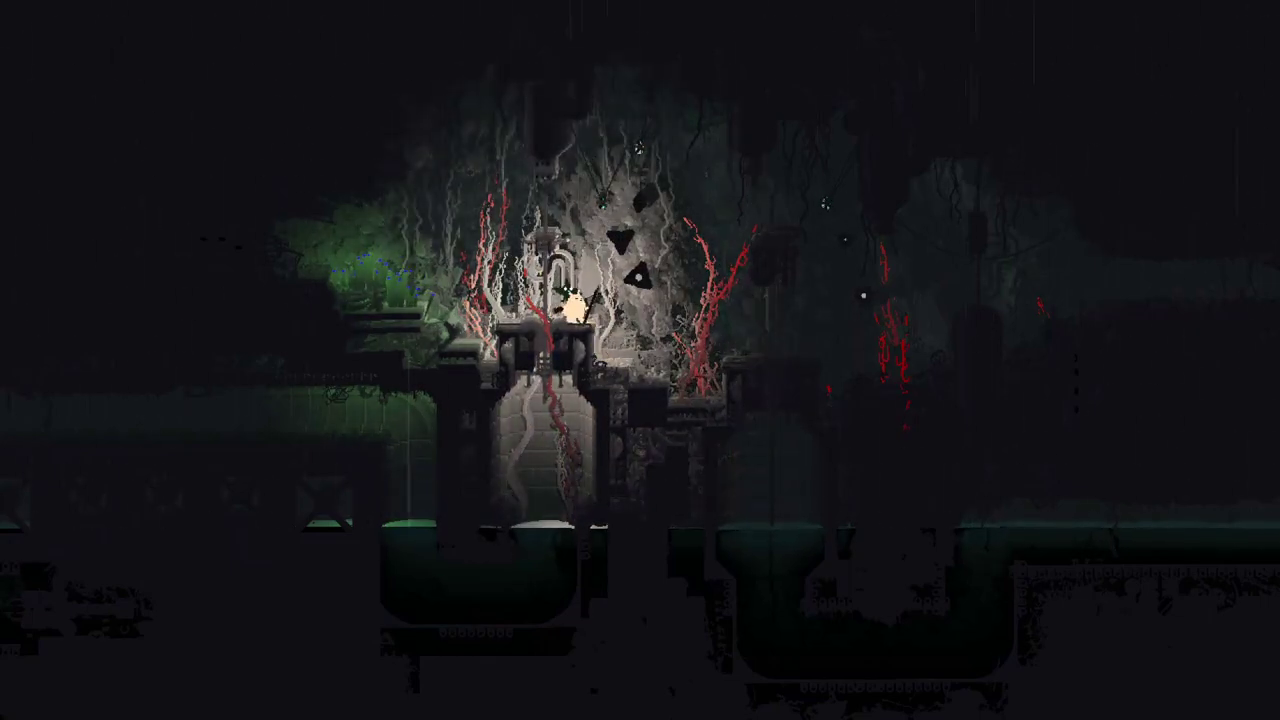
- Cross the pedestal through its arch, exit right, and crawl along the top corridor
key("Left")
key("Right")
key("Left")
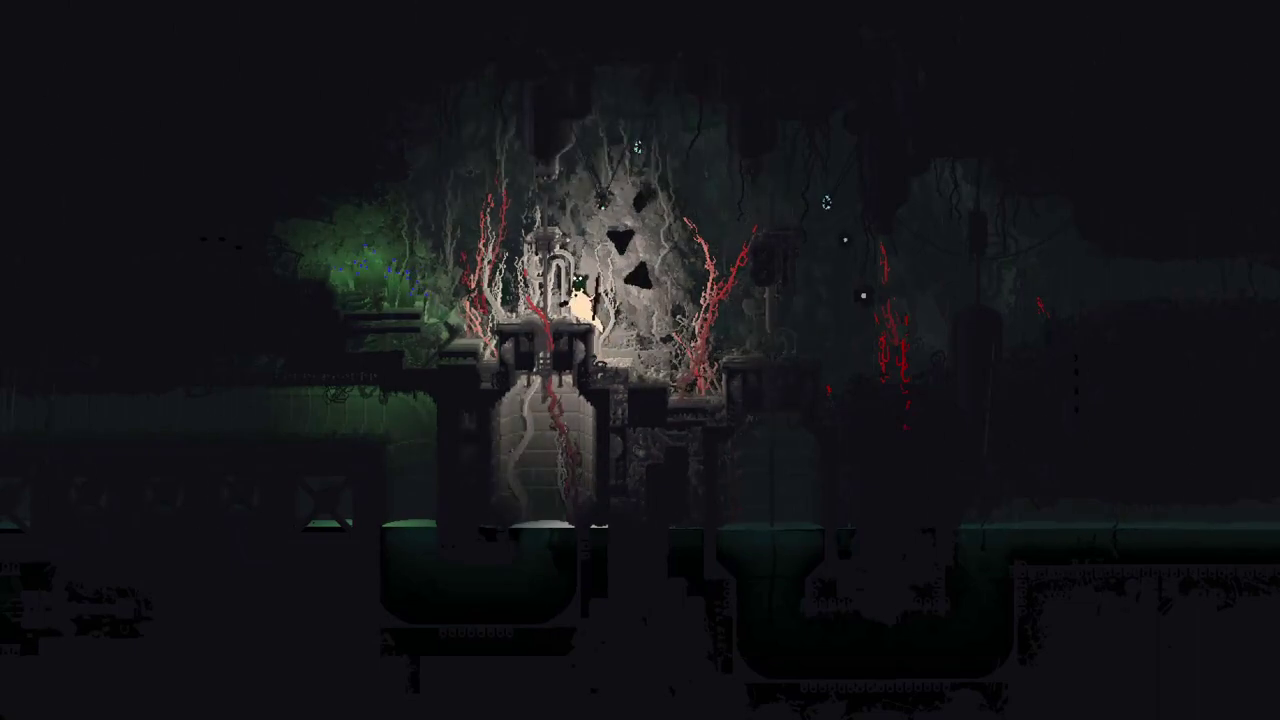
key("Right")
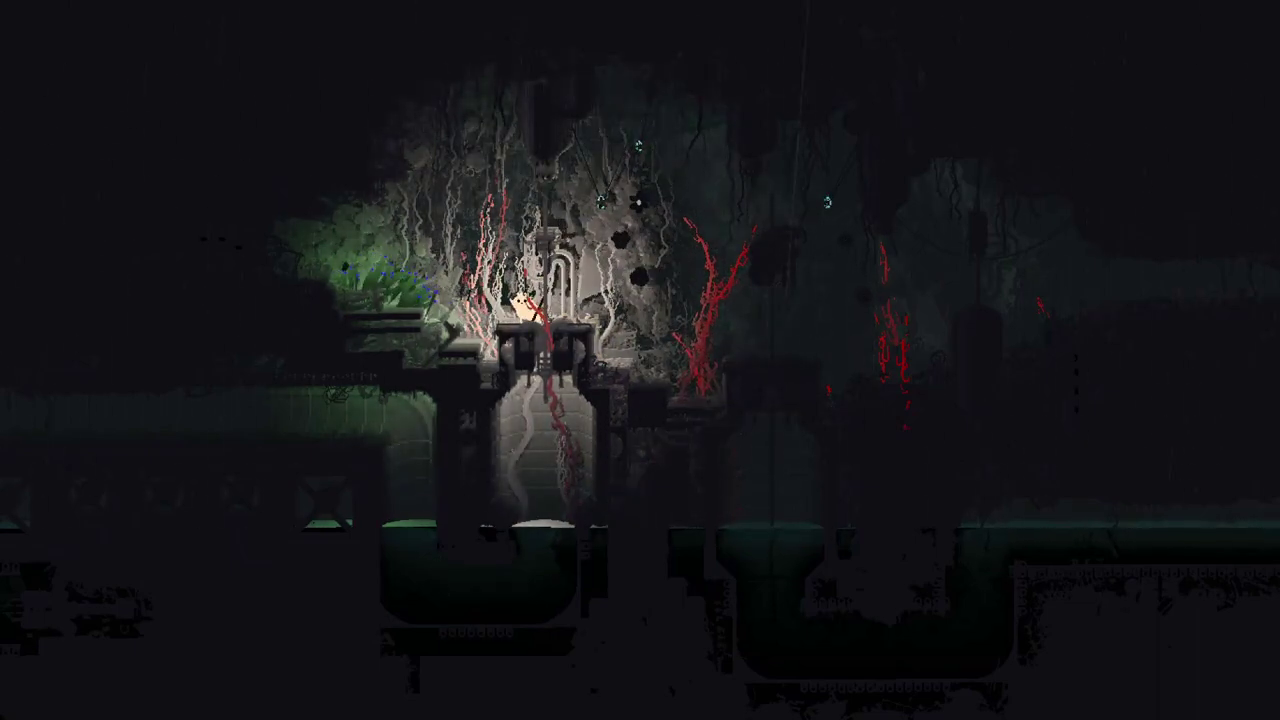
key("Left")
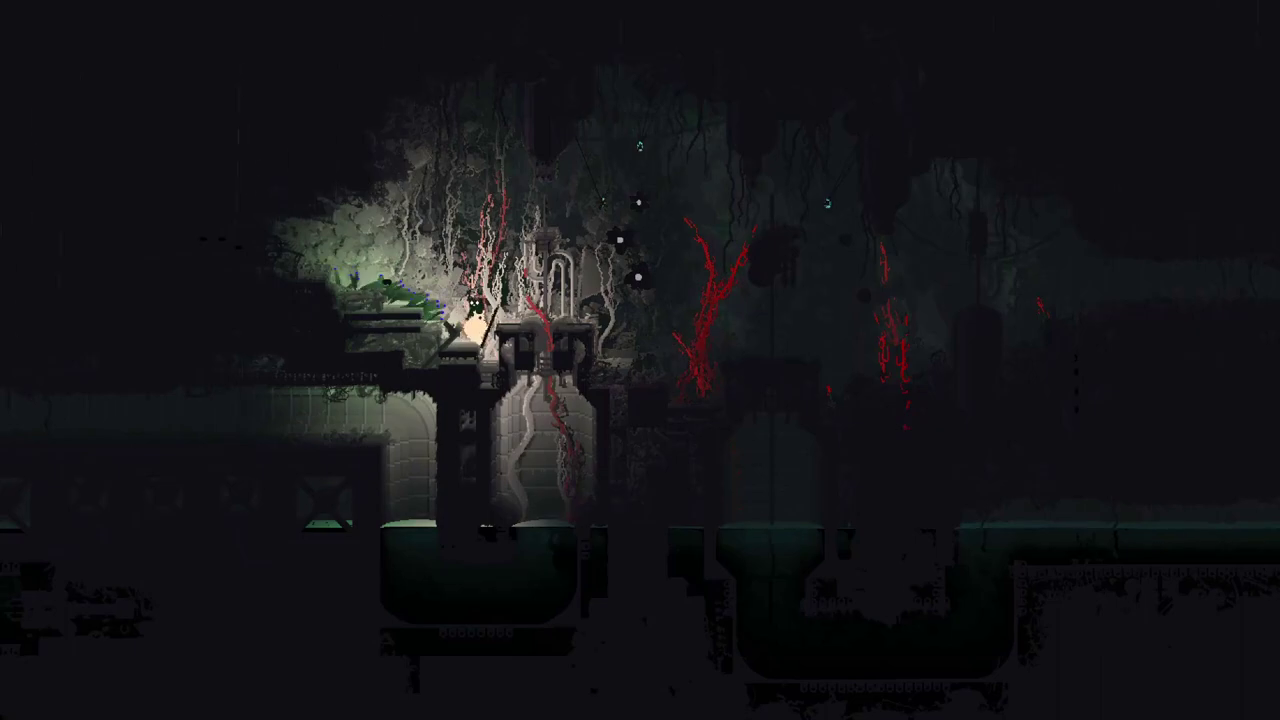
key("Right")
key("Left")
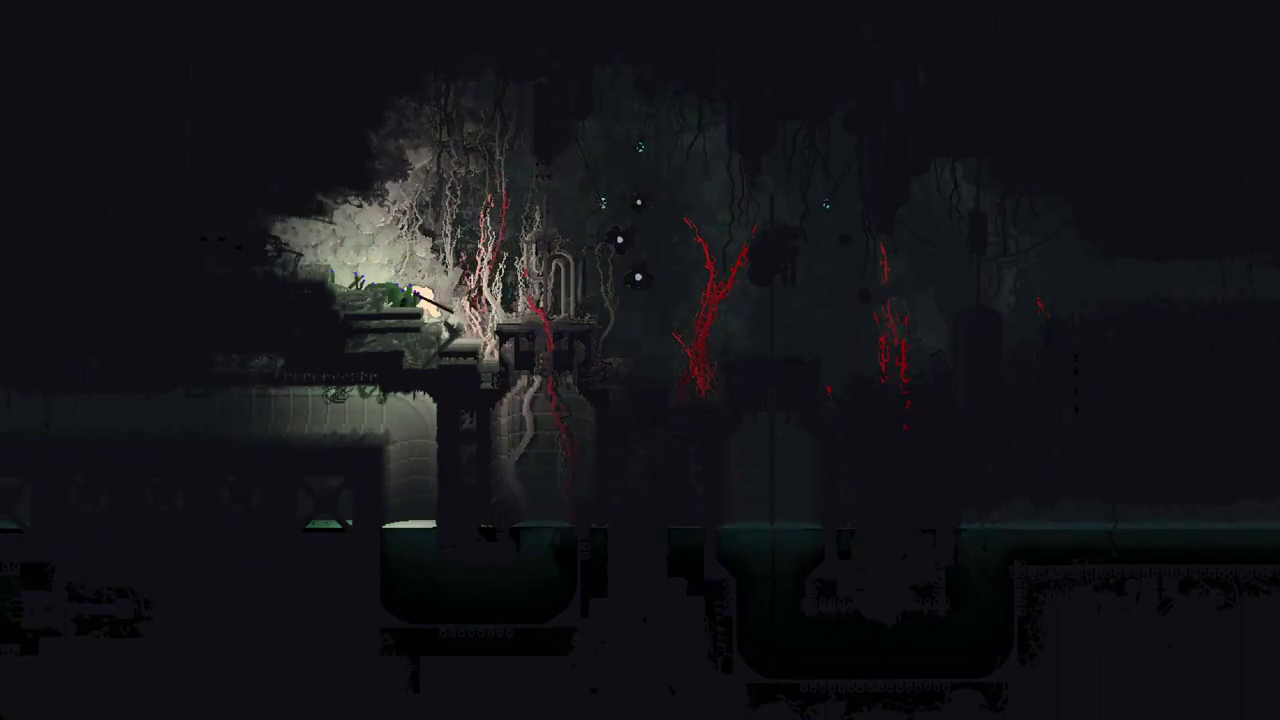
key("Right")
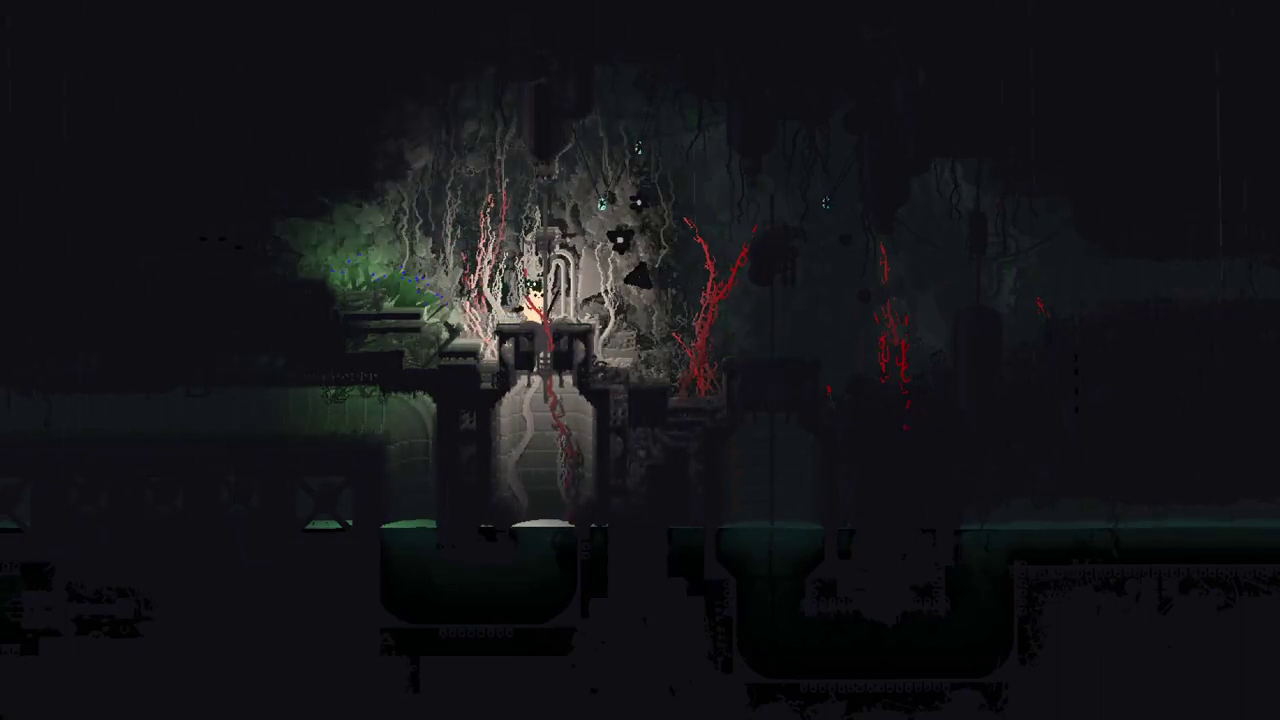
key("Right")
key("Right")
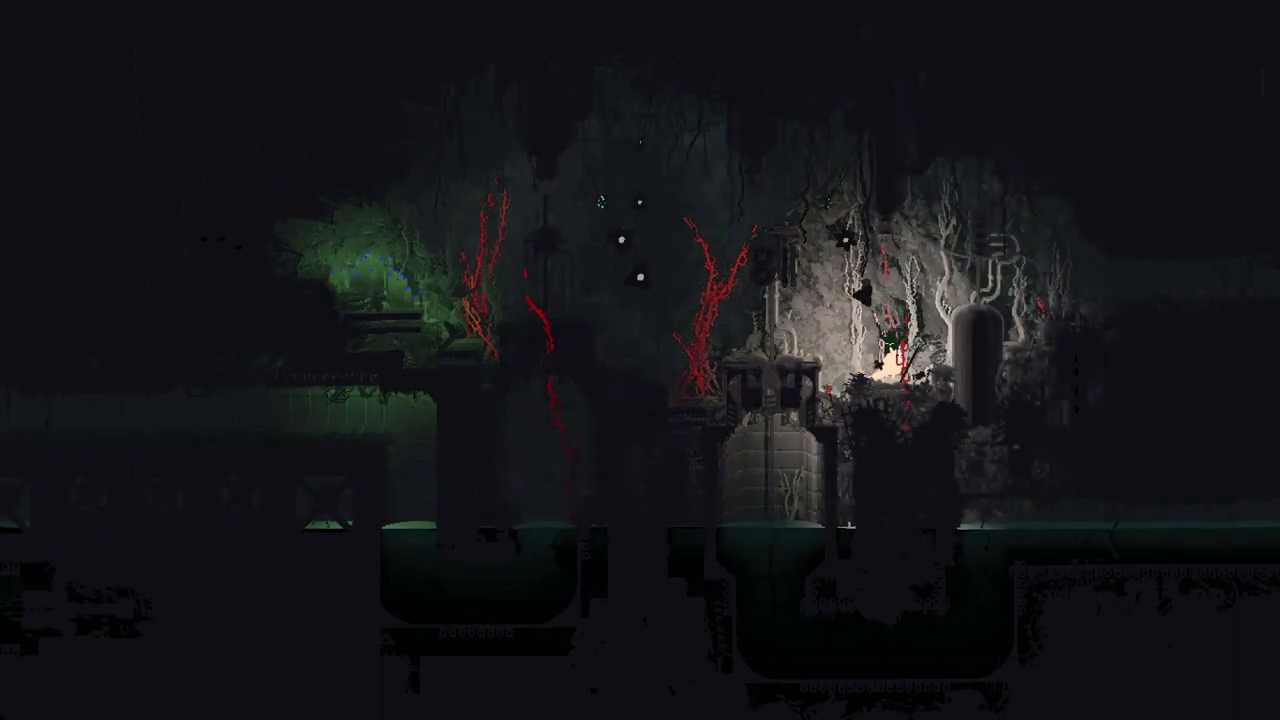
key("Right")
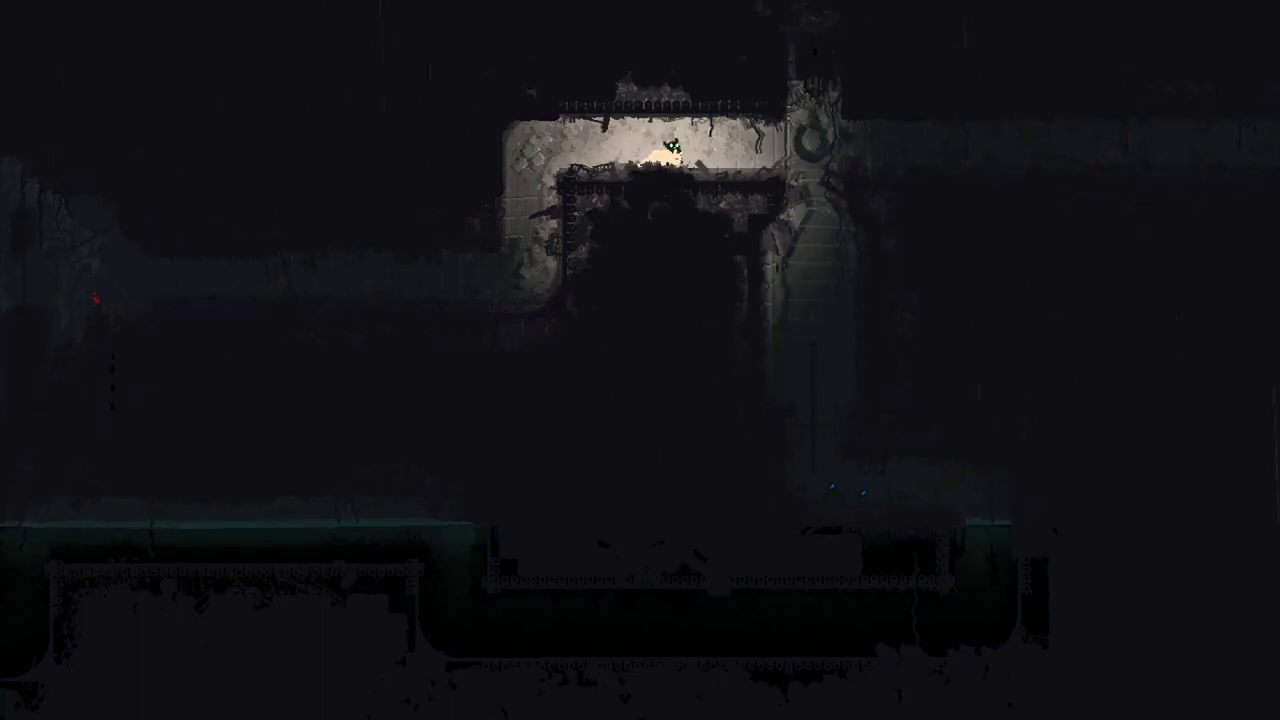
key("Right")
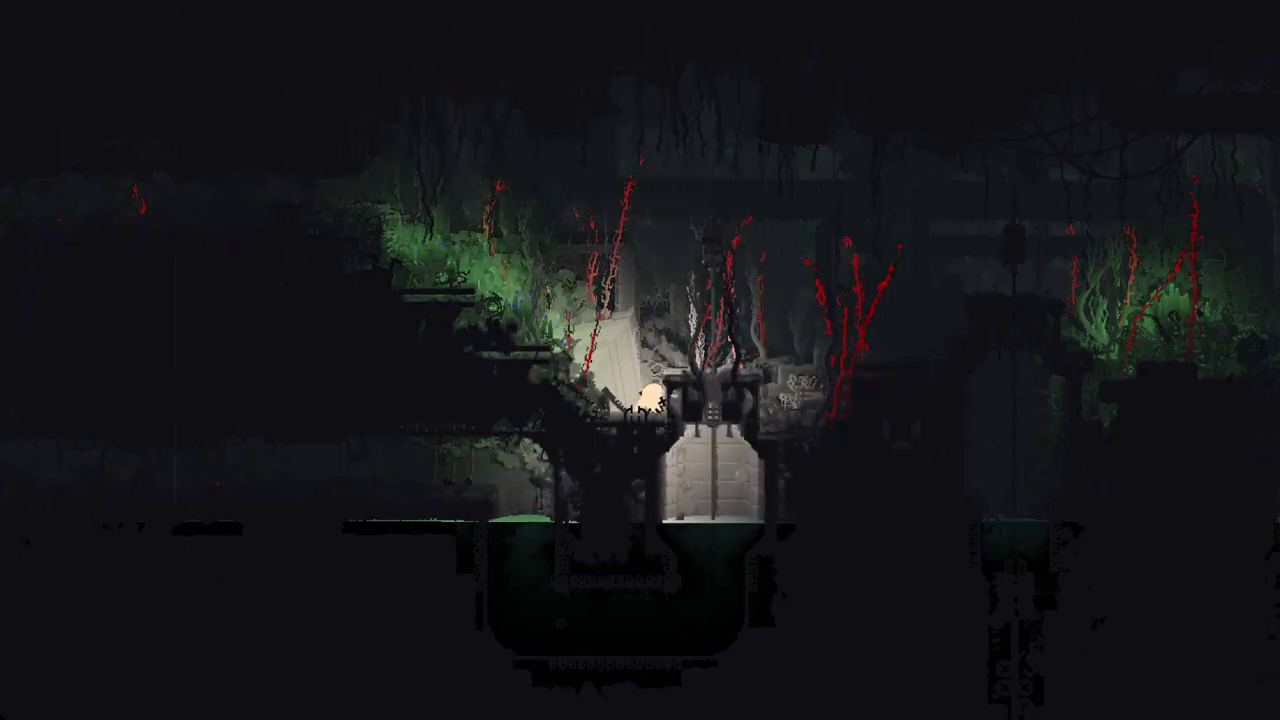
key("Right")
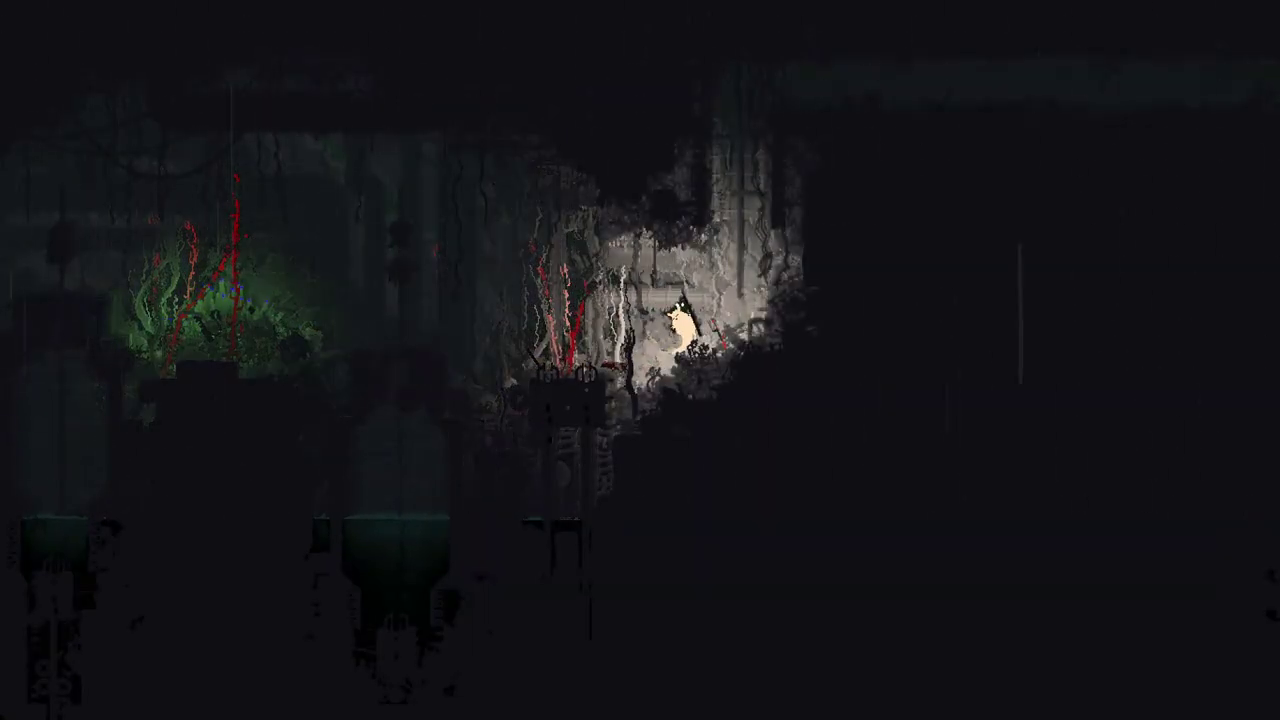
- Move right through the tunnel room, check the region map, and climb the pole to the top ledge
key("Left")
key("space")
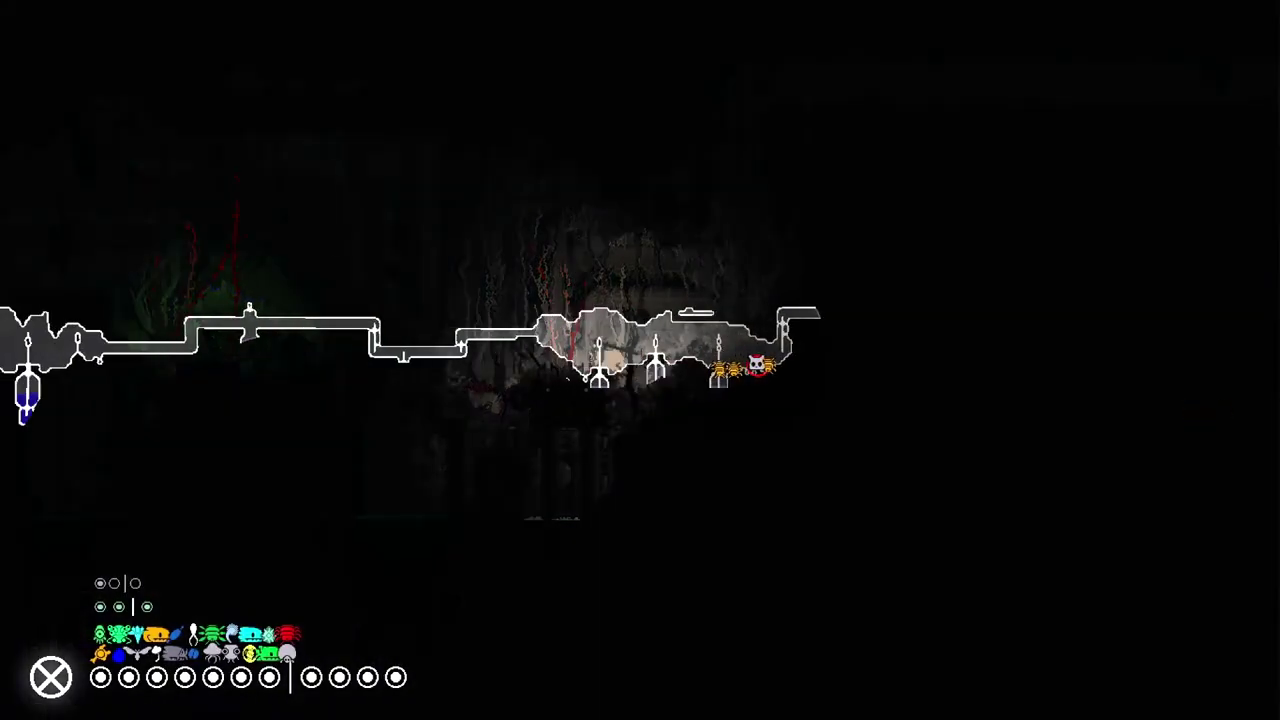
key("Right")
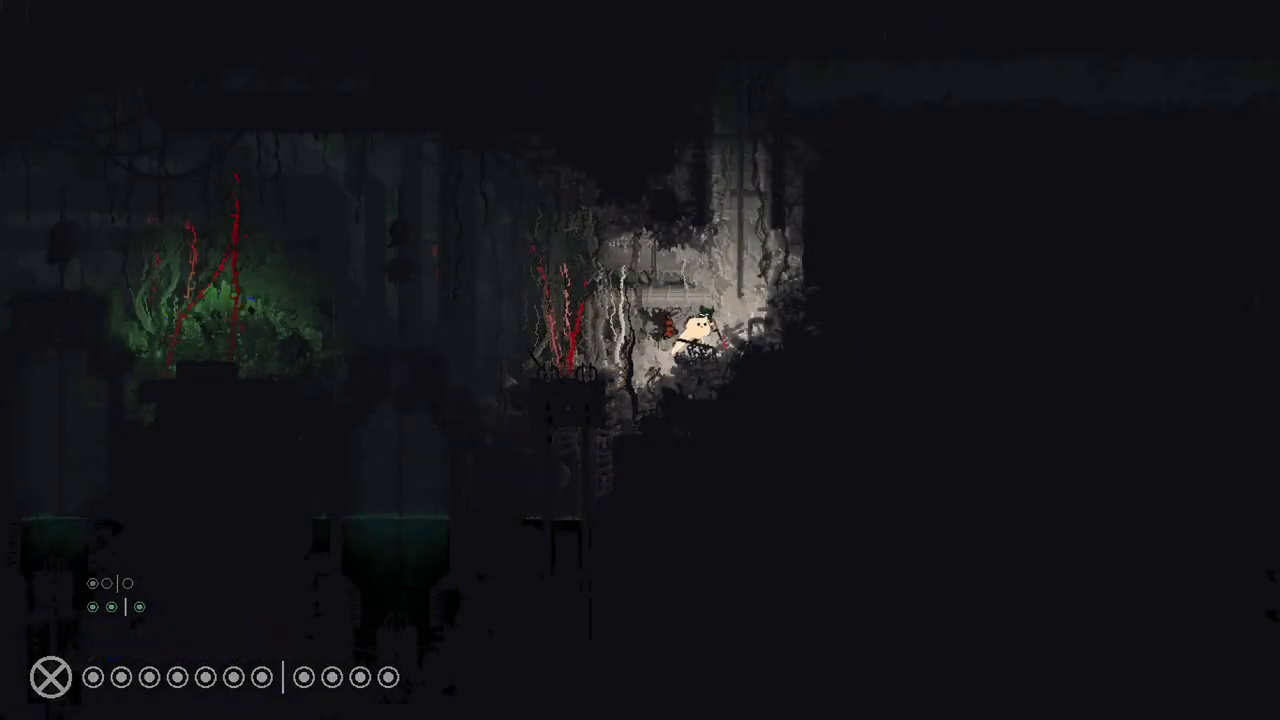
key("Up")
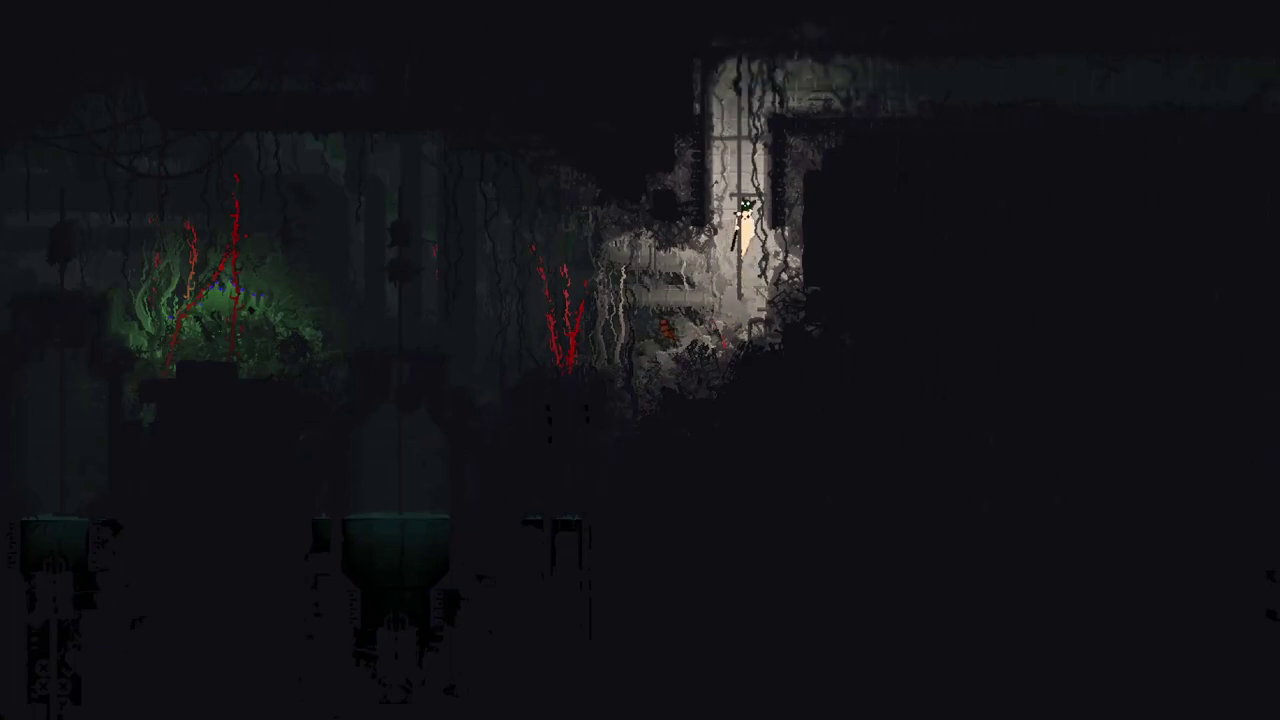
key("Up")
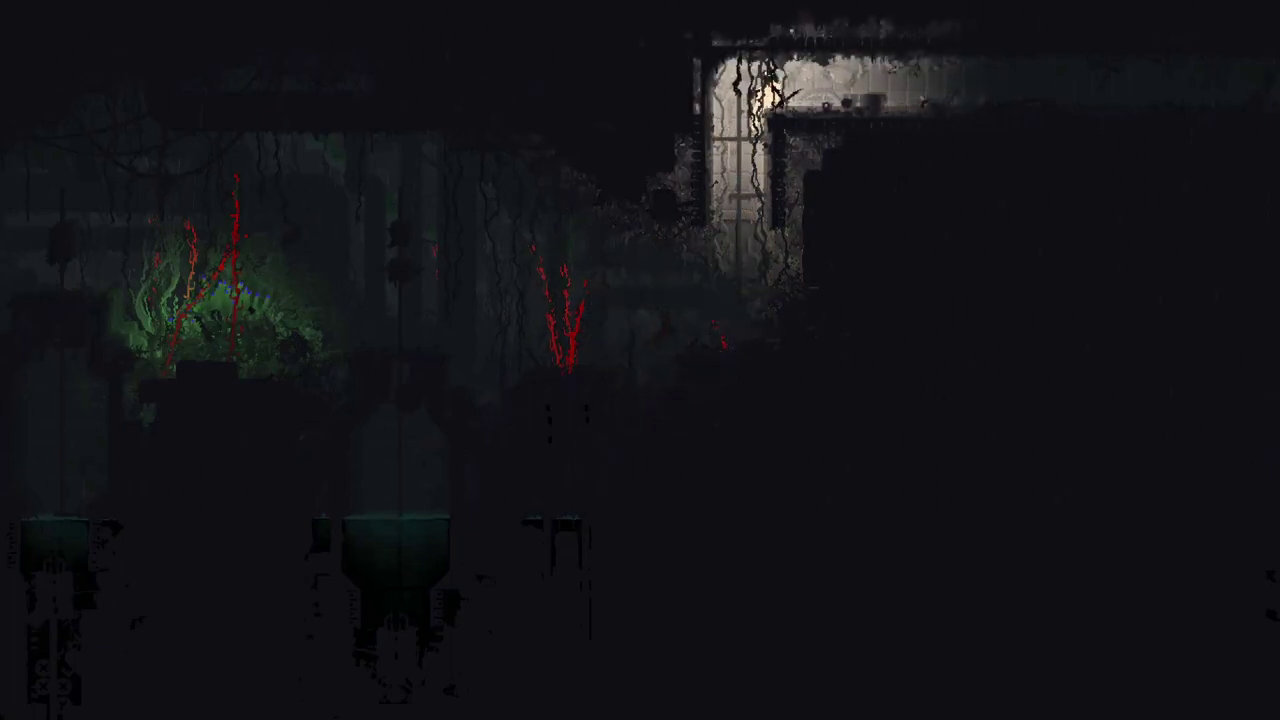
- Walk right along the upper ledge, then drop down the shaft to the lower floor
key("Right")
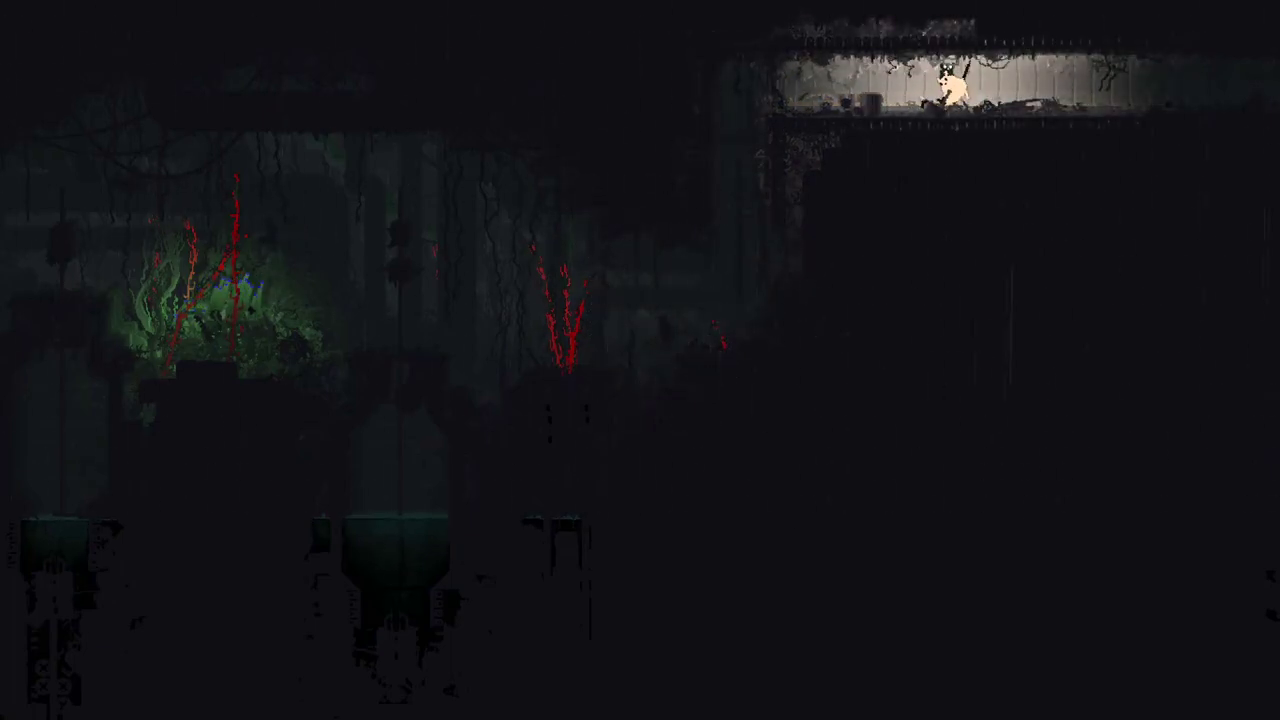
key("Right")
key("Right")
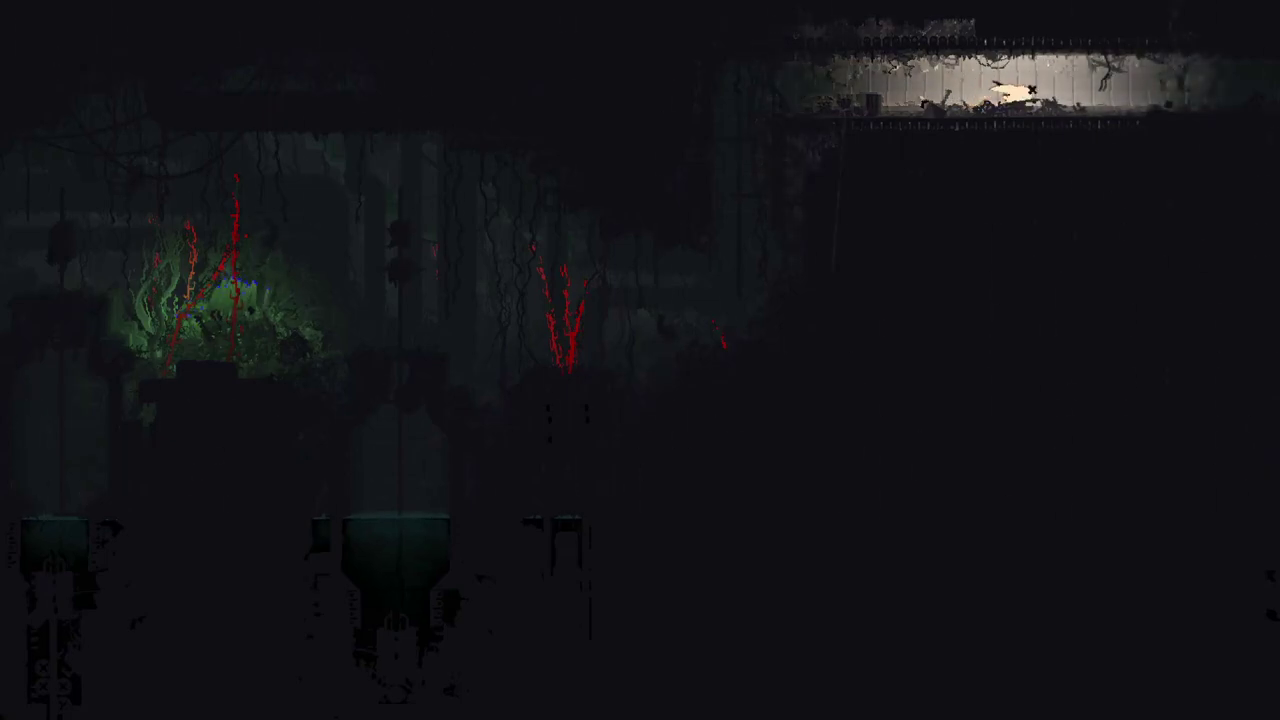
key("Right")
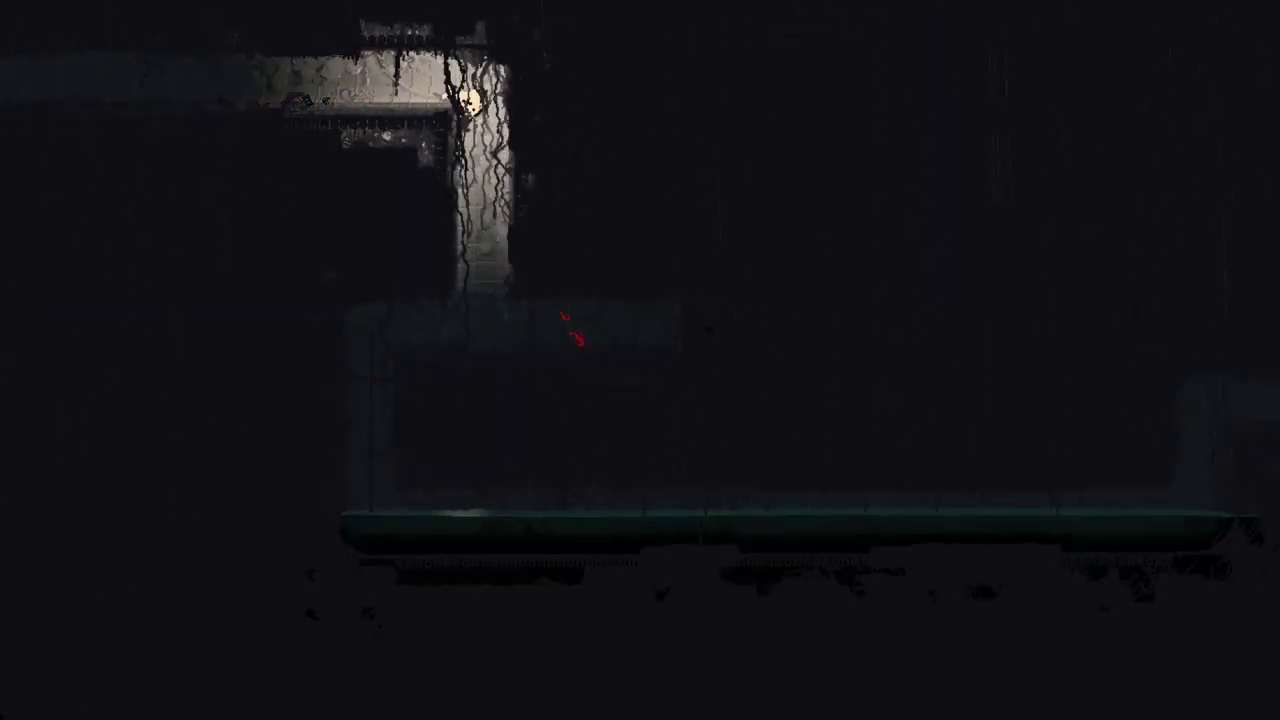
key("Left")
key("Down")
key("Right")
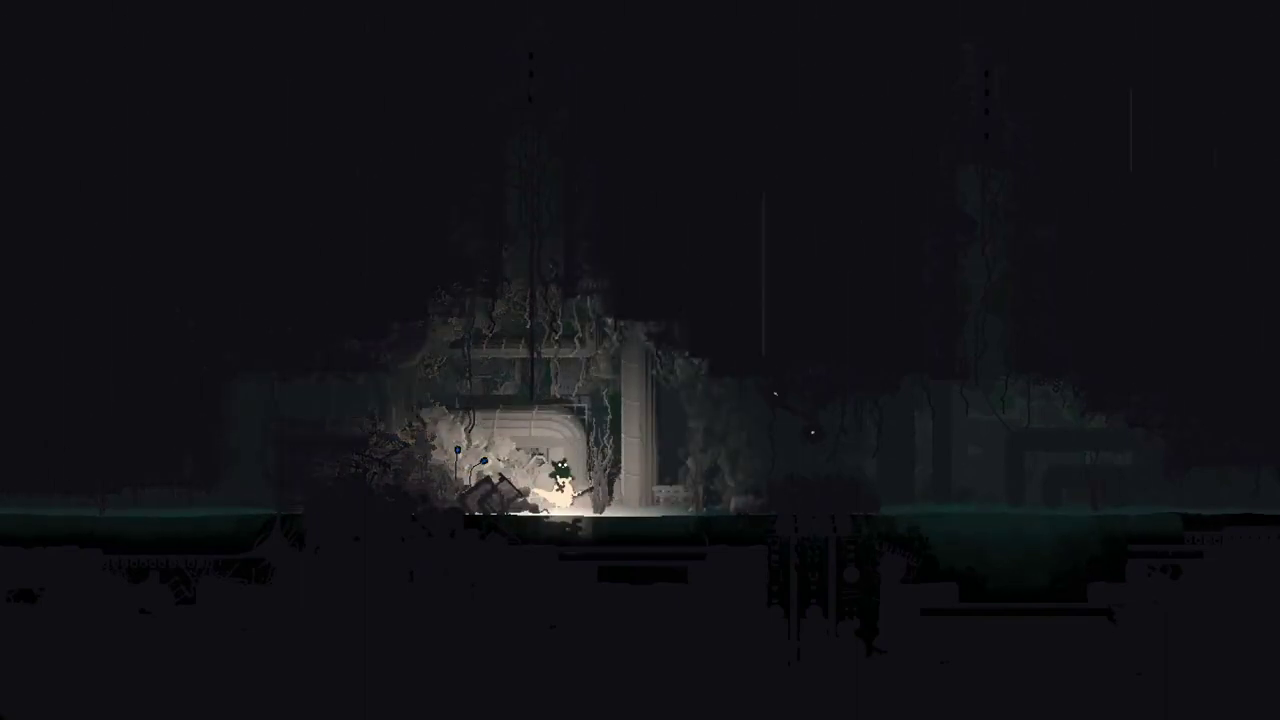
key("Right")
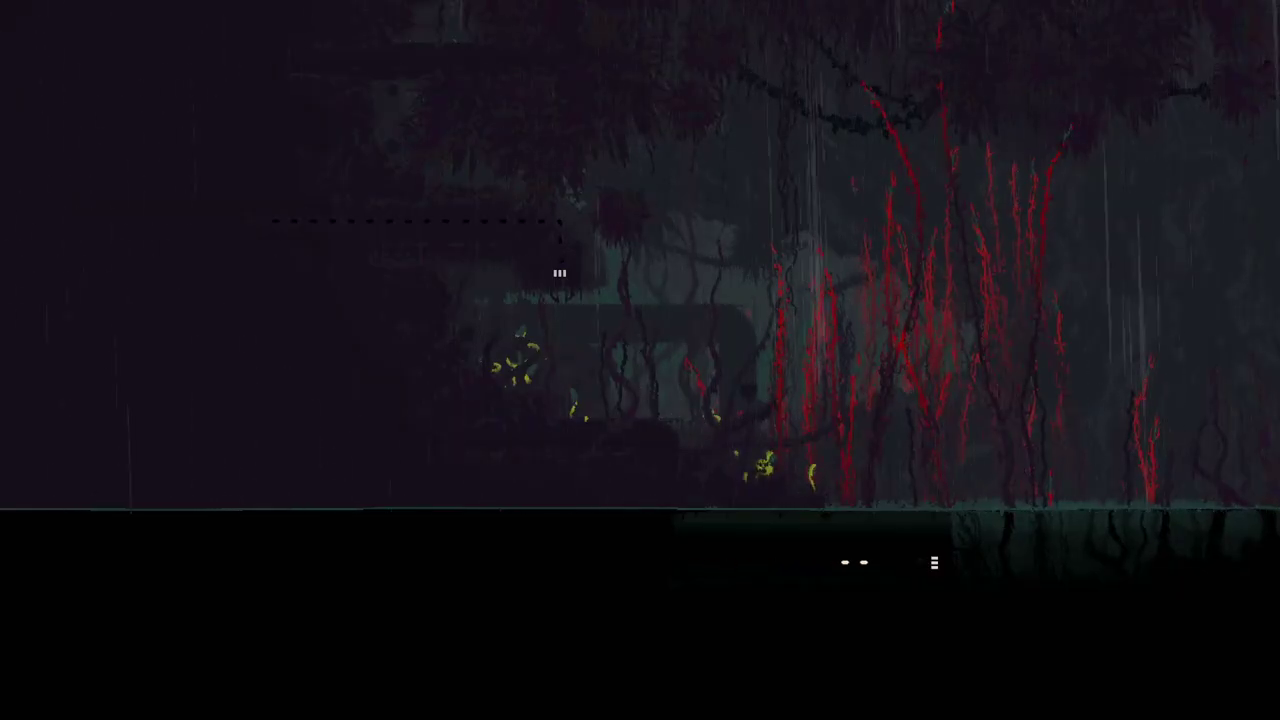
key("Right")
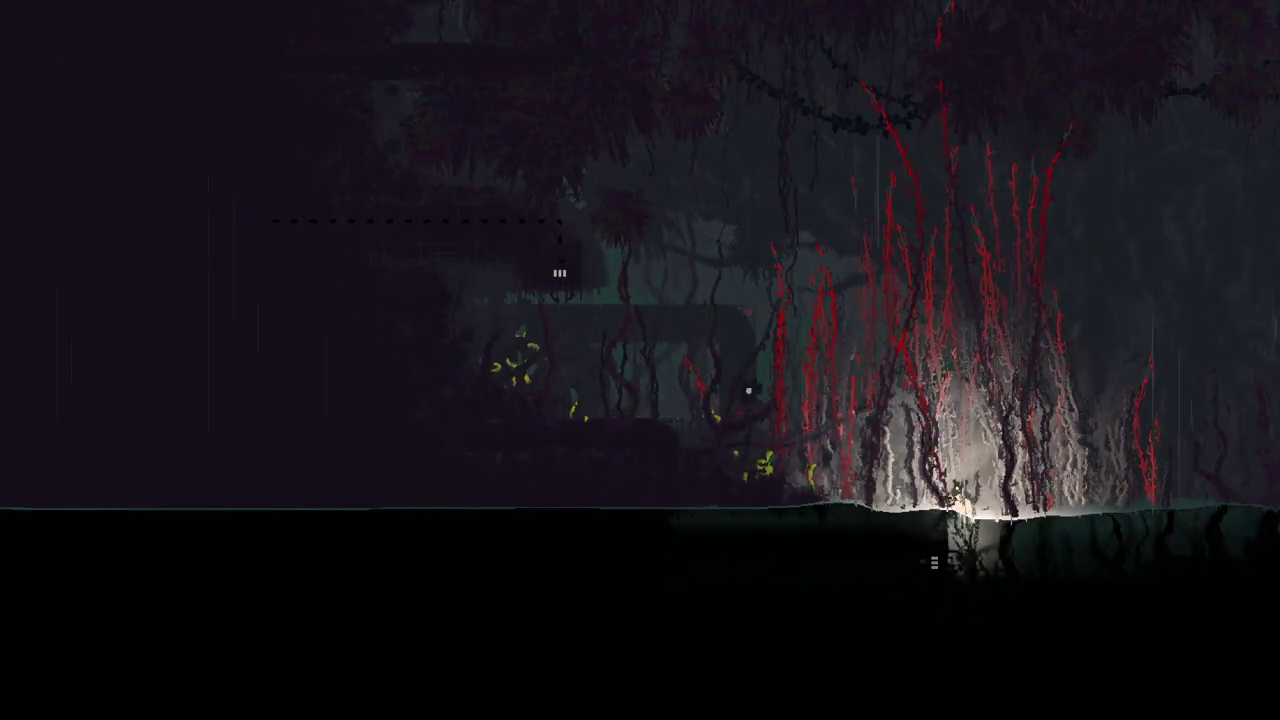
- Exit right into the next rainy room and climb left into the foliage
key("Left")
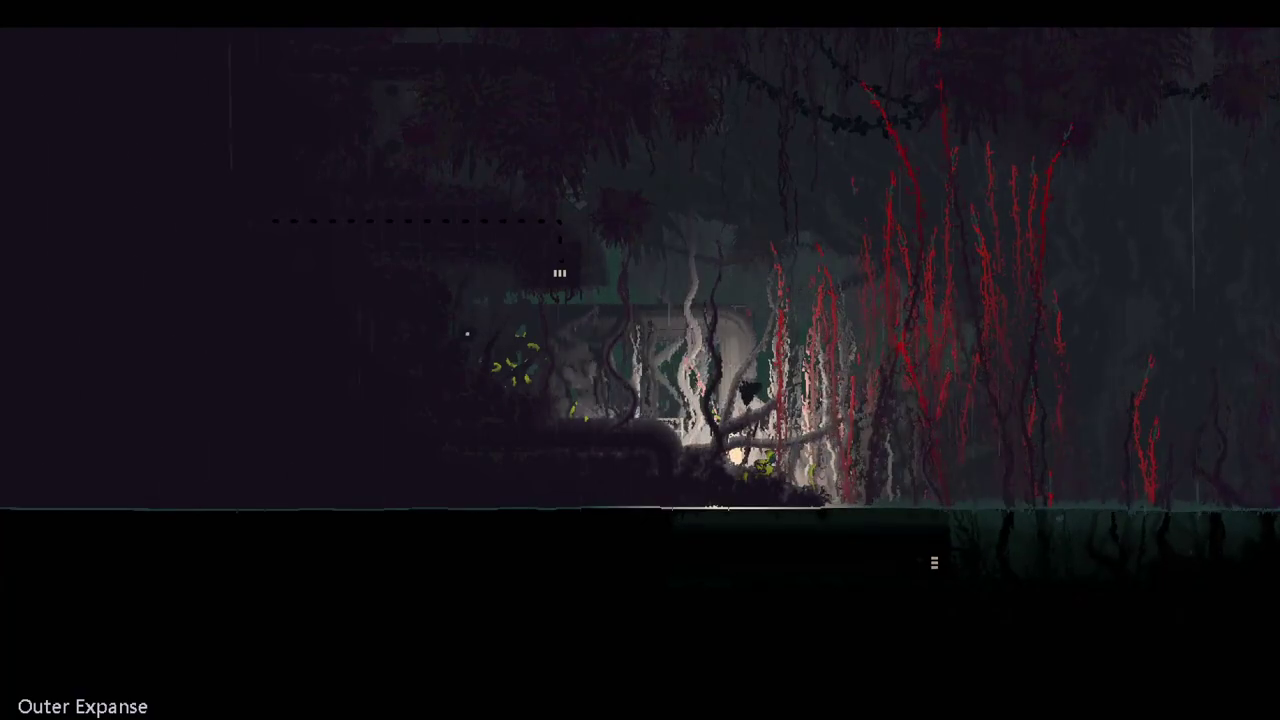
key("Left")
- Bring up the region map, pan around the surrounding area, and close it
key("space")
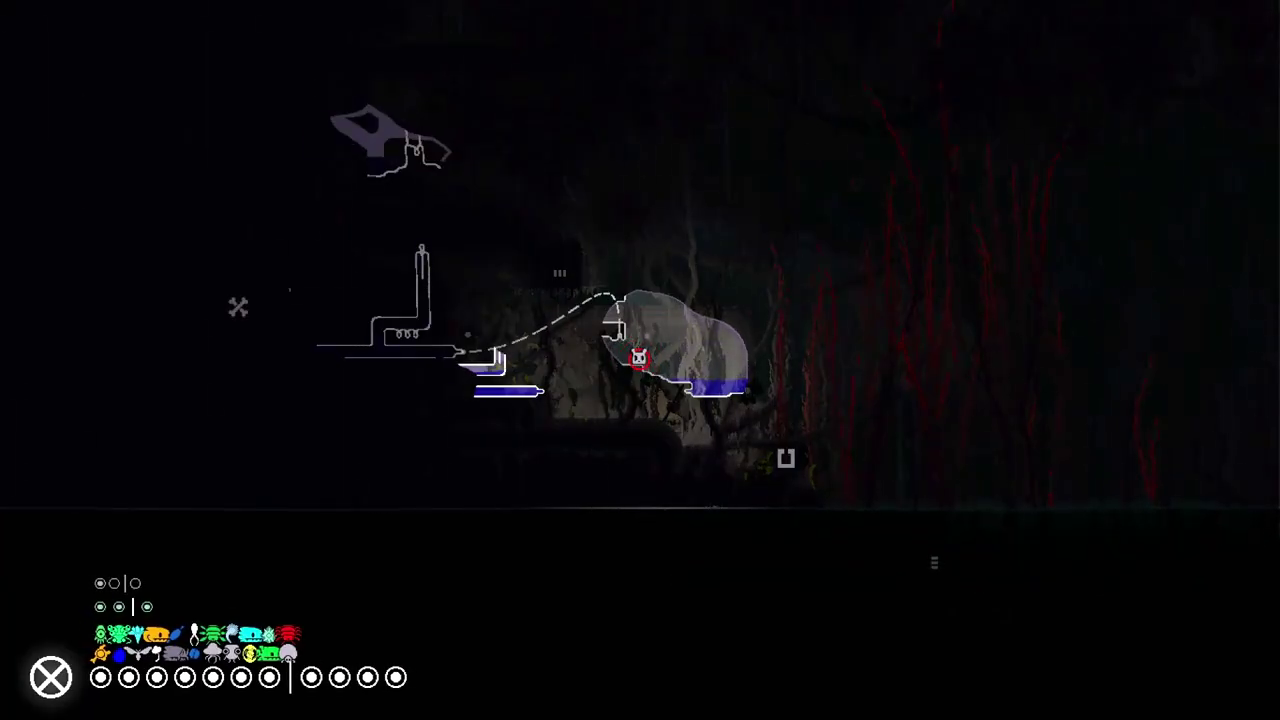
key("Right")
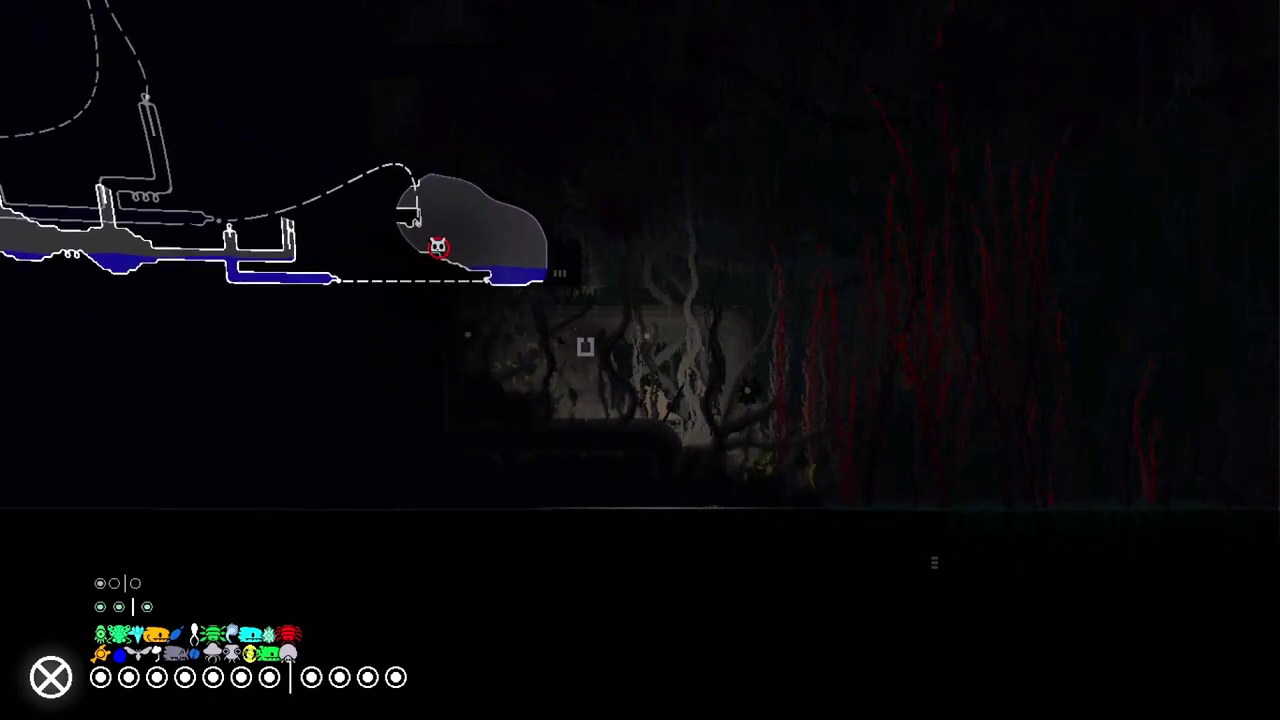
key("Left")
key("Up")
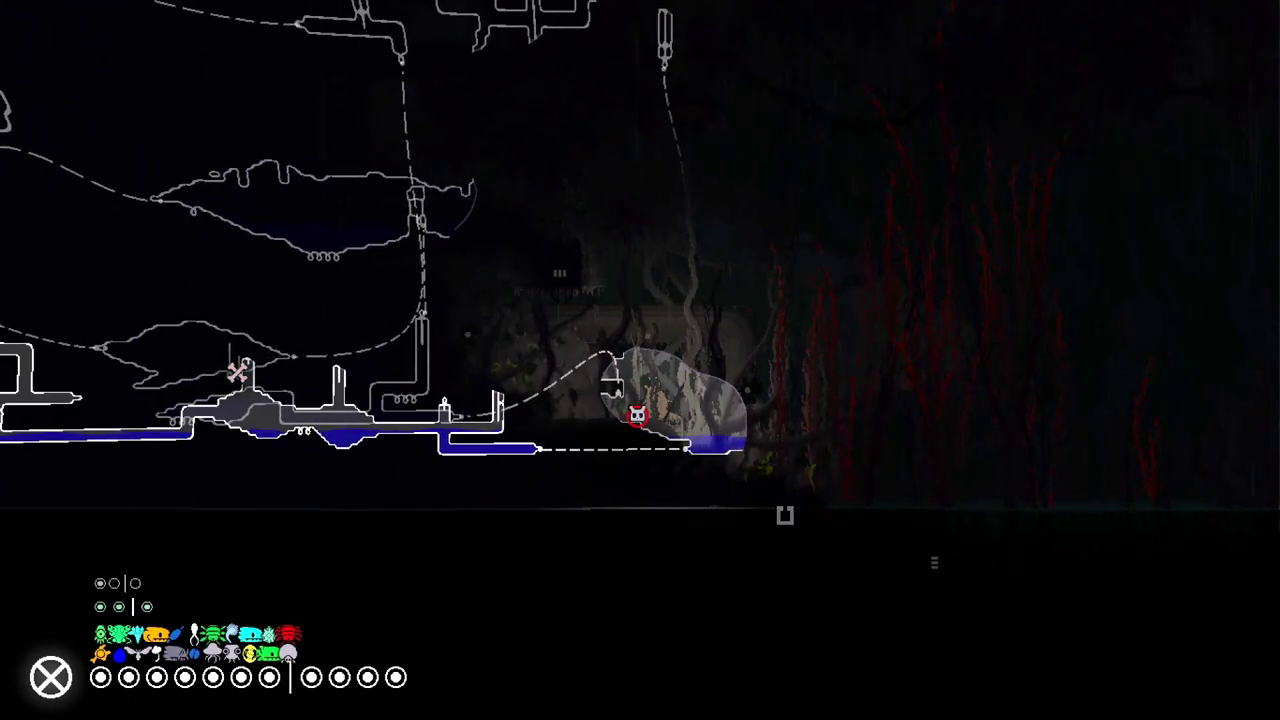
key("Left")
key("Left")
key("space")
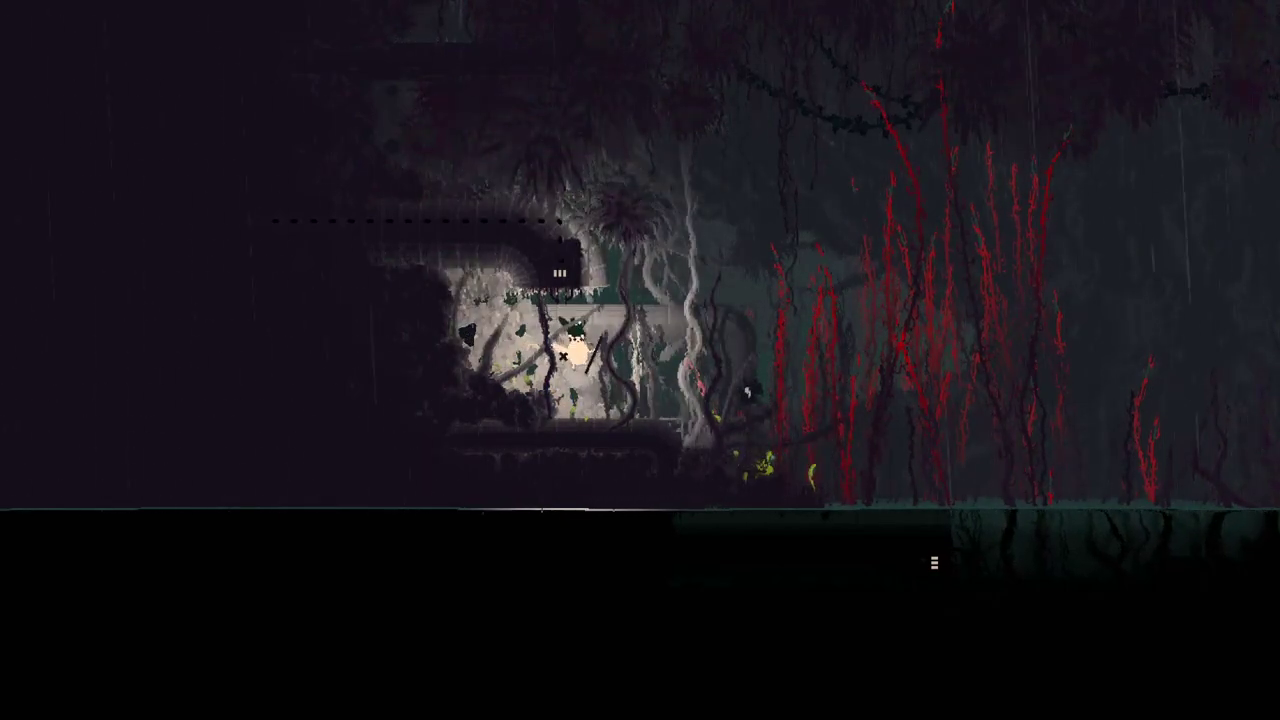
- Hop up, then walk right through the red plants into the next screen
key("z")
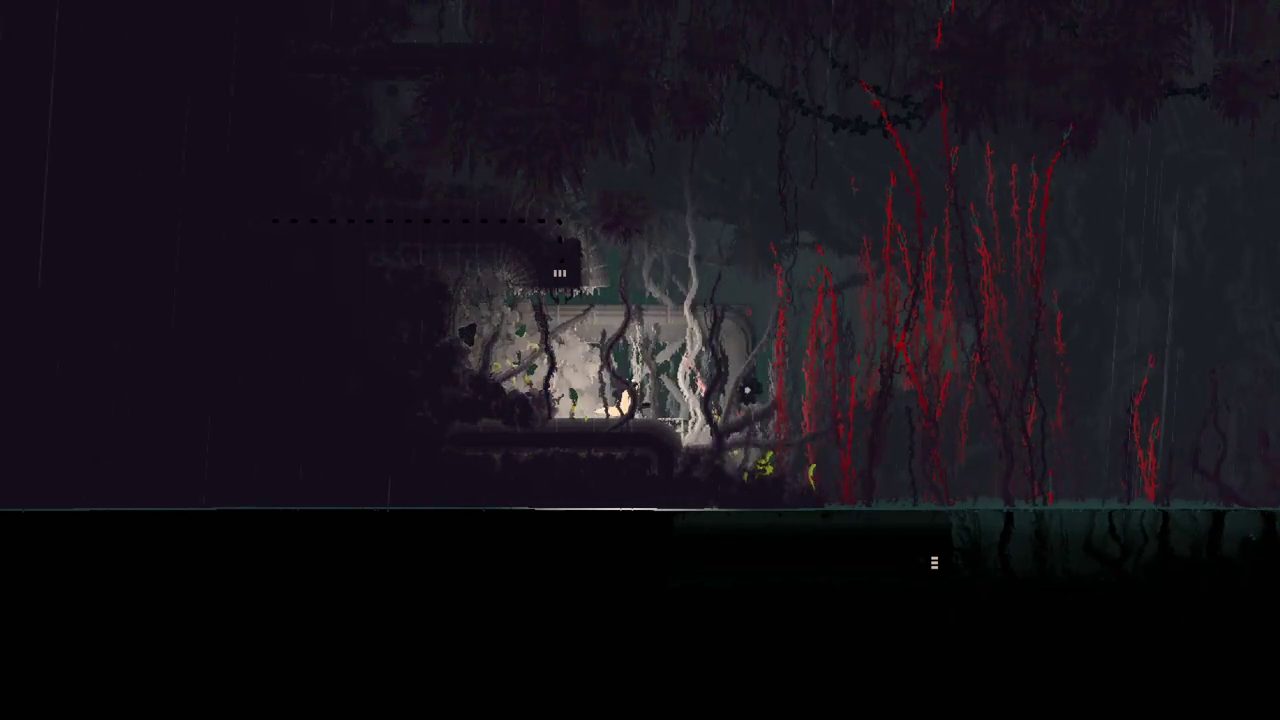
key("Left")
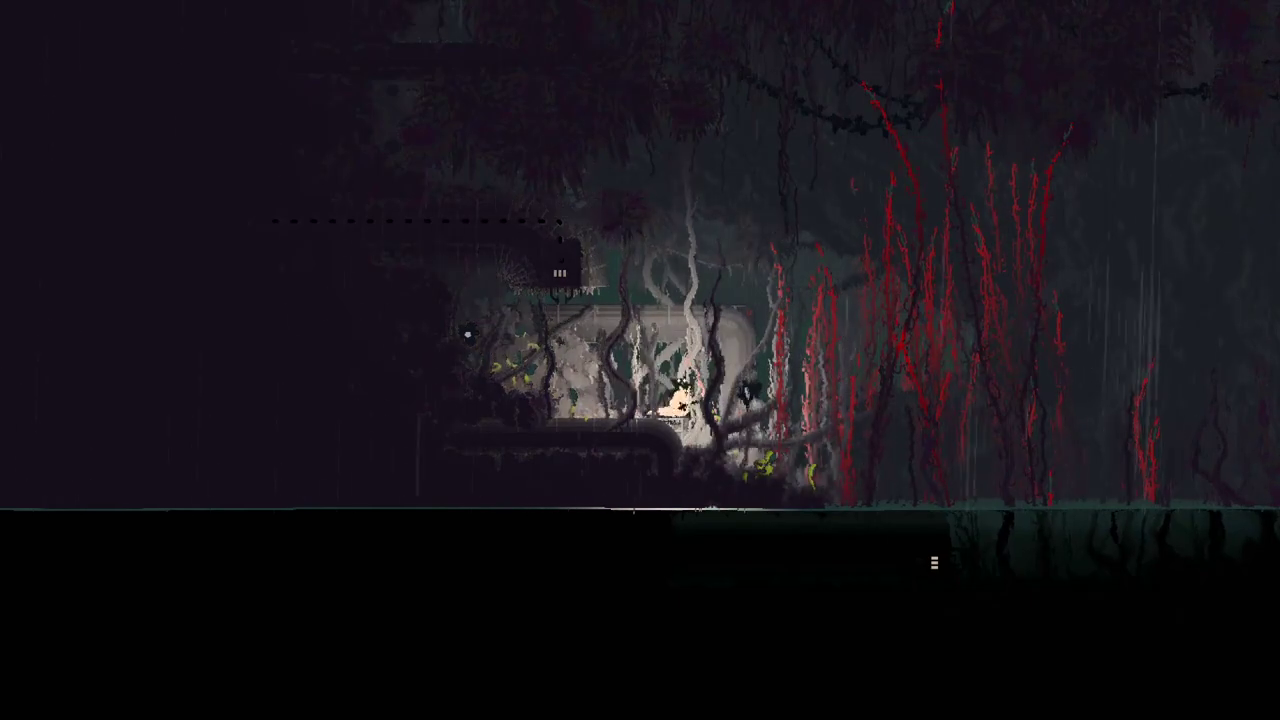
key("Right")
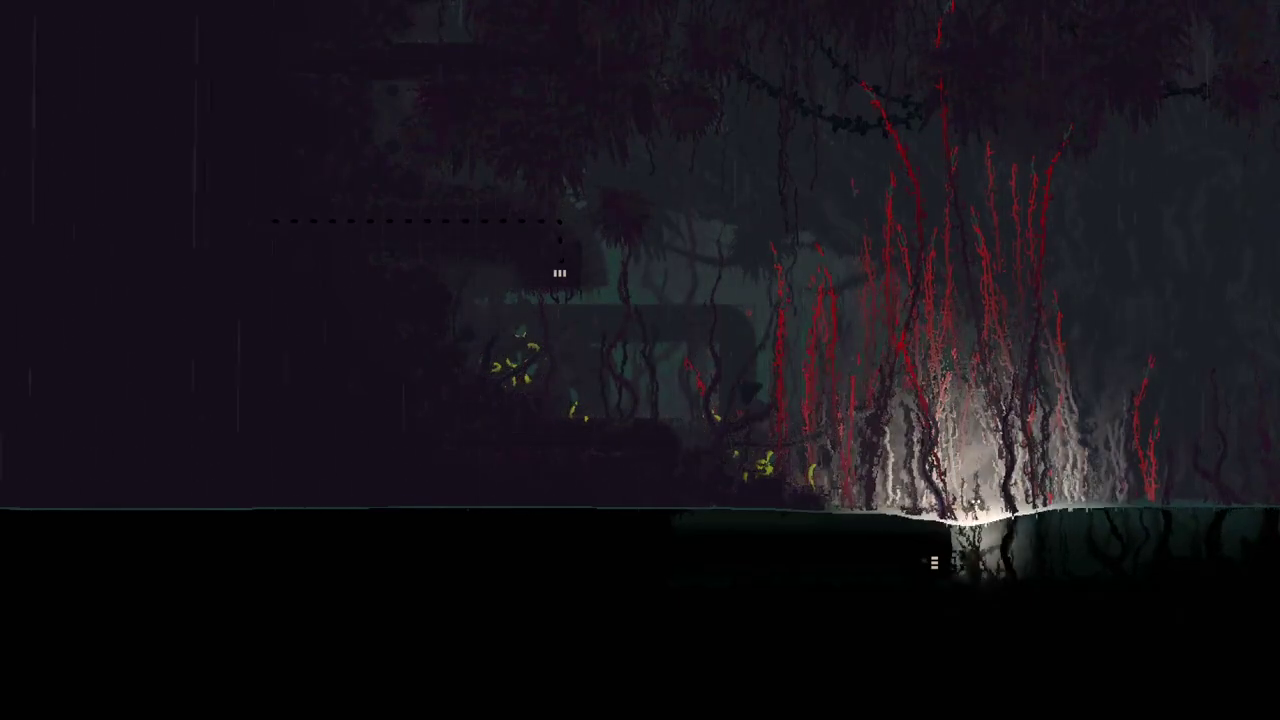
key("Right")
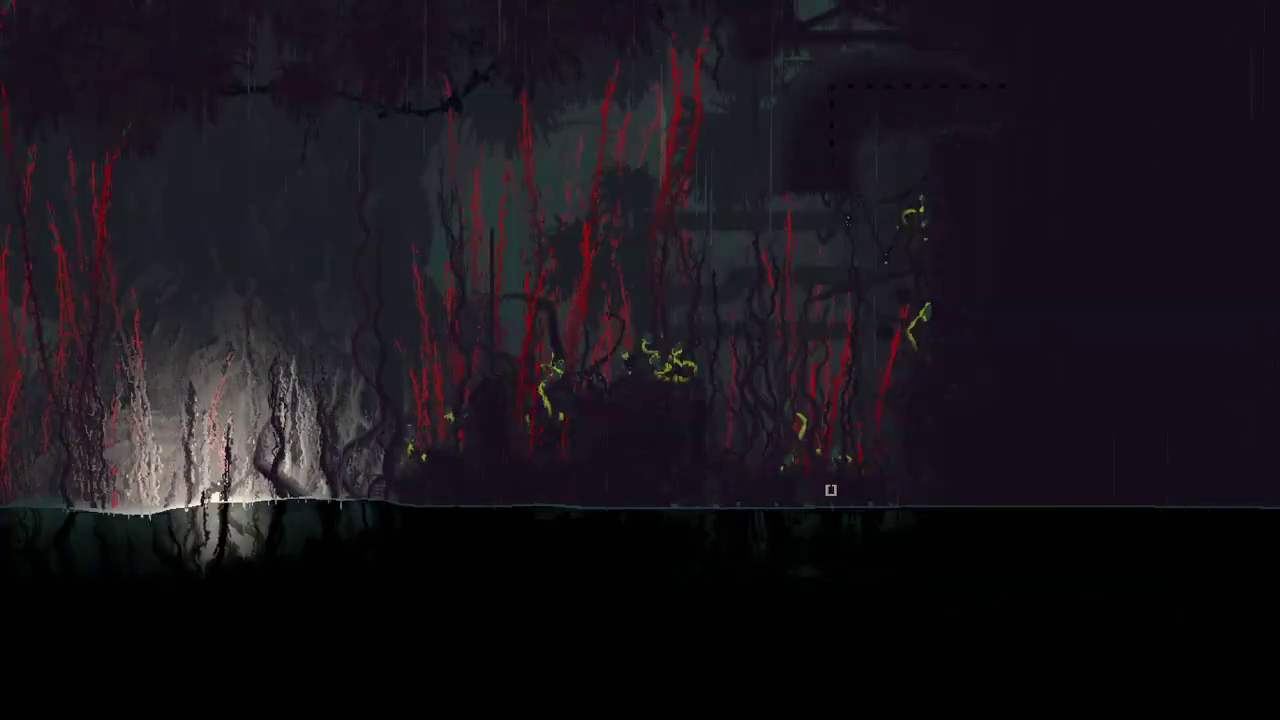
- Step back into the previous screen, return, and climb onto the central vine ledge
key("Left")
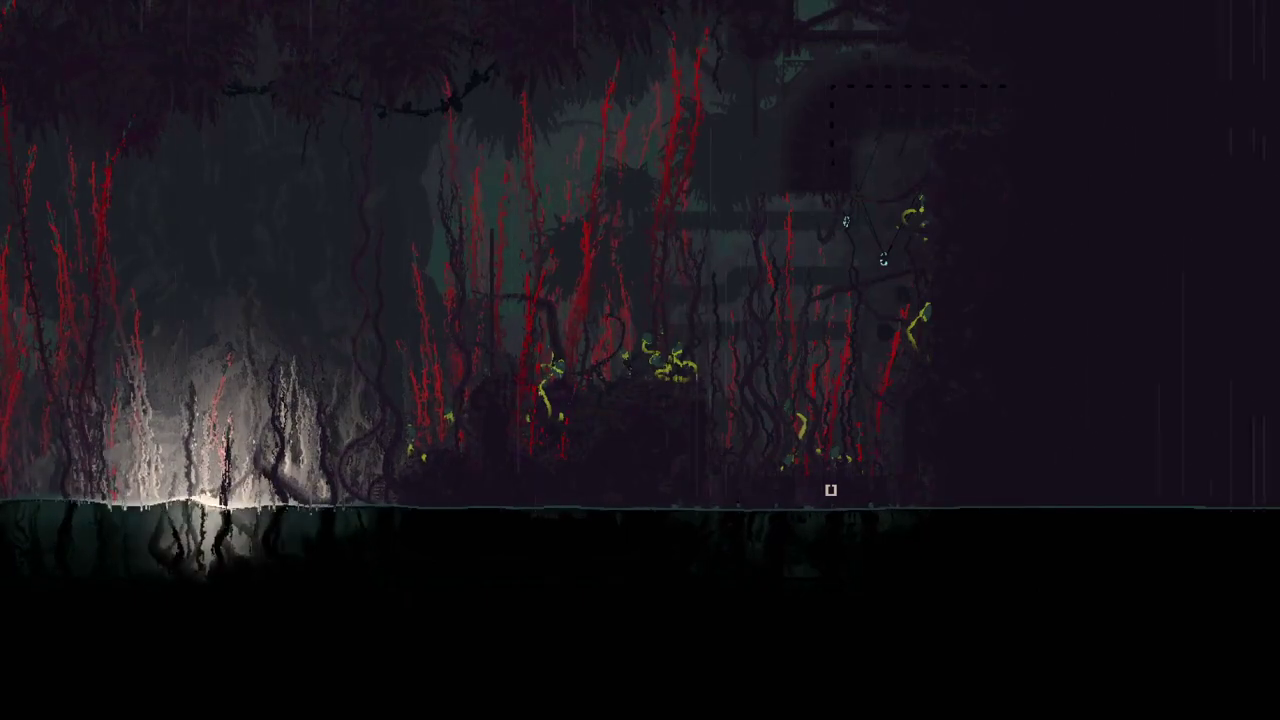
key("Left")
key("Right")
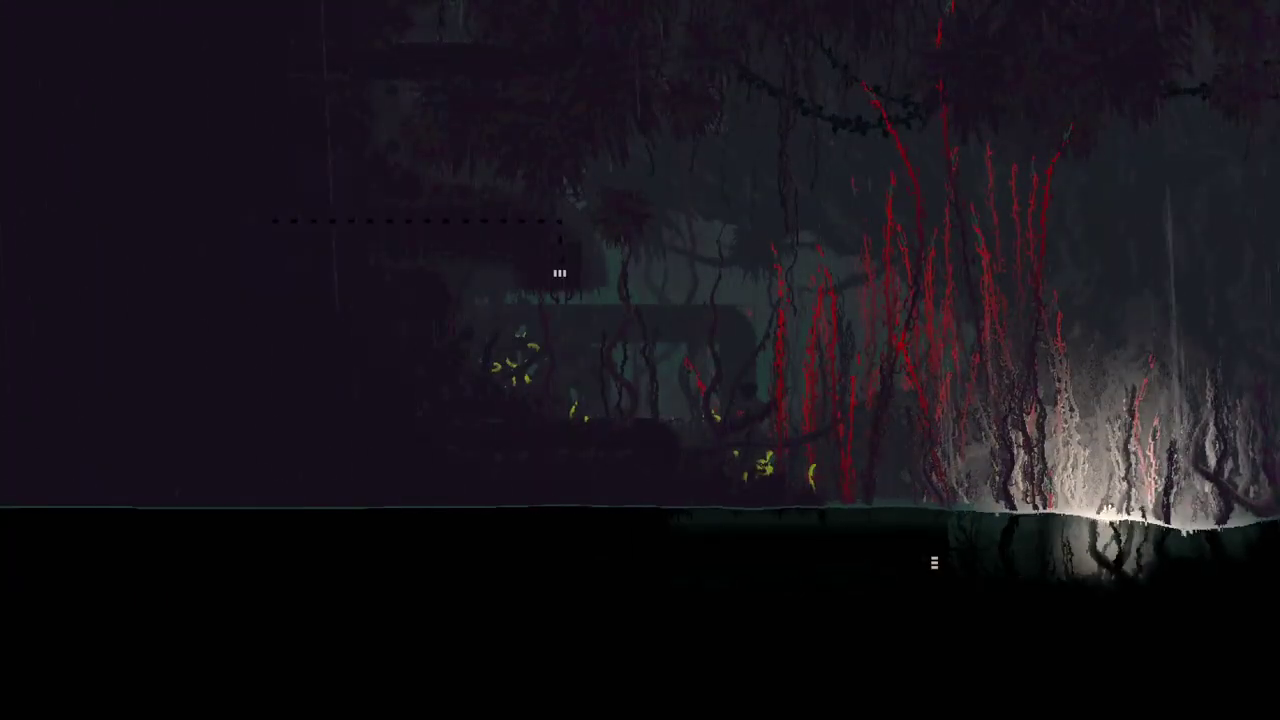
key("Right")
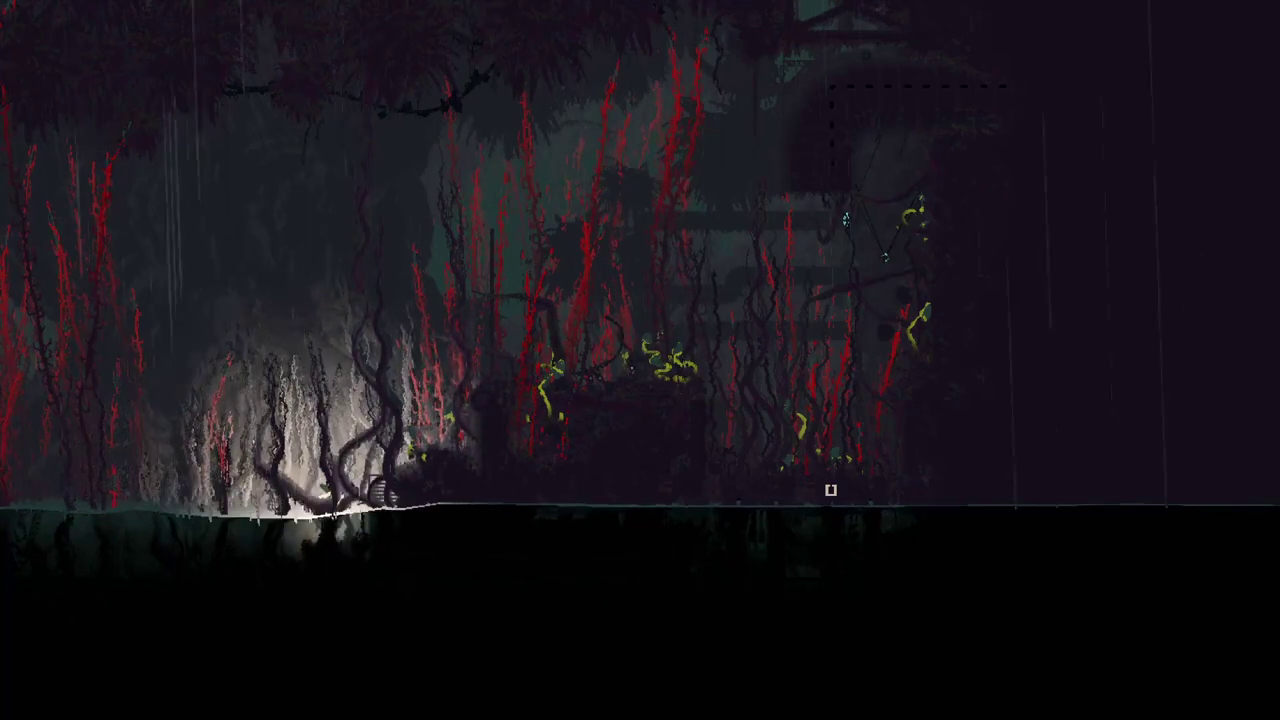
key("Up")
key("Right")
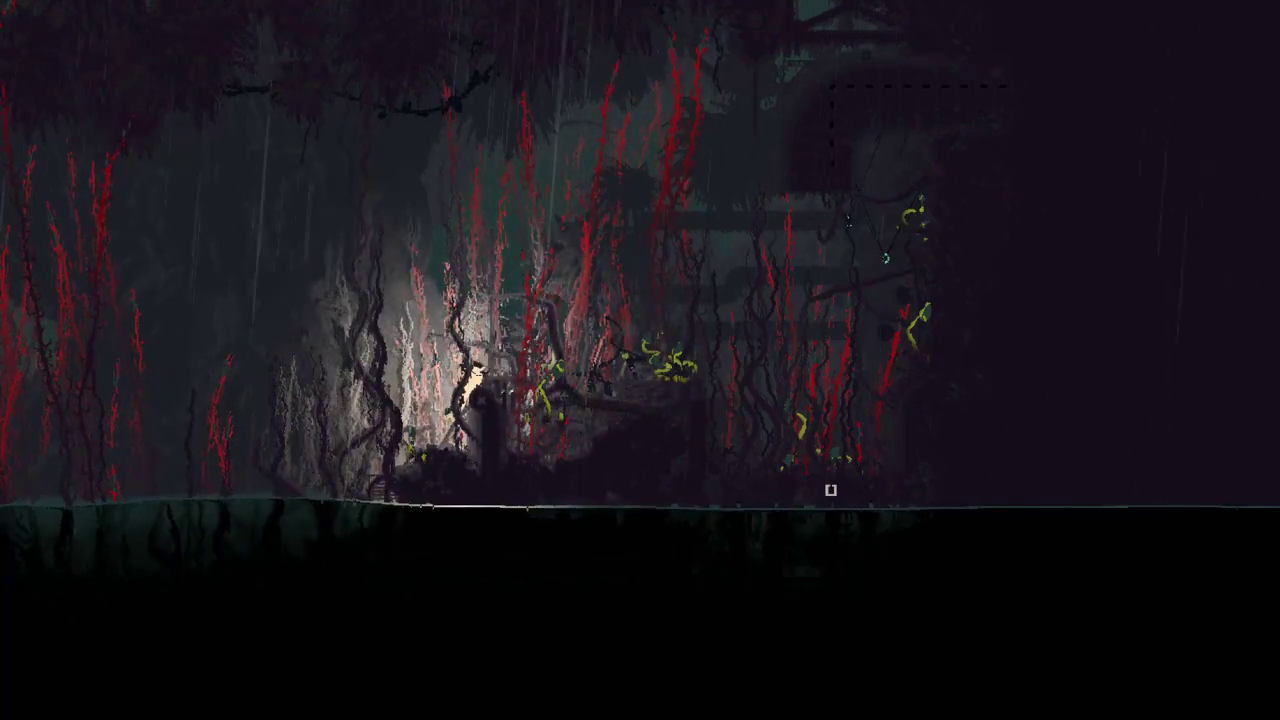
key("Right")
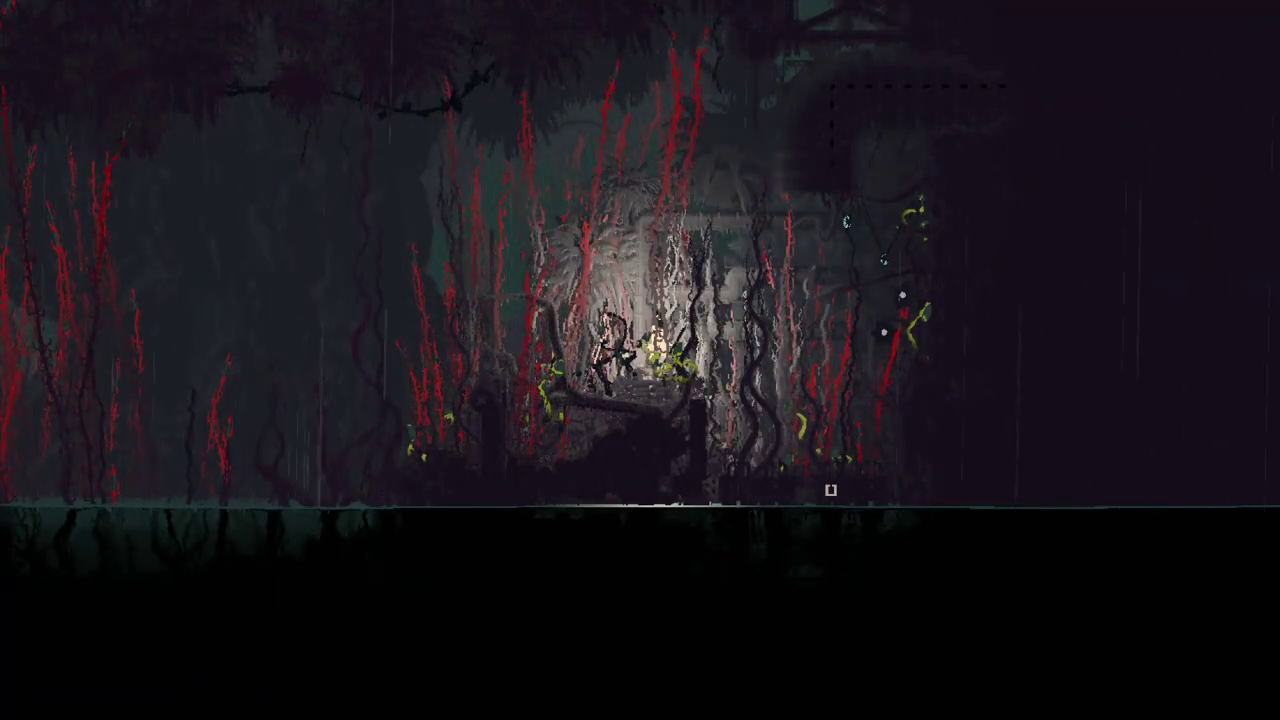
- Drop down right off the ledge into the lit ground spot
key("Right")
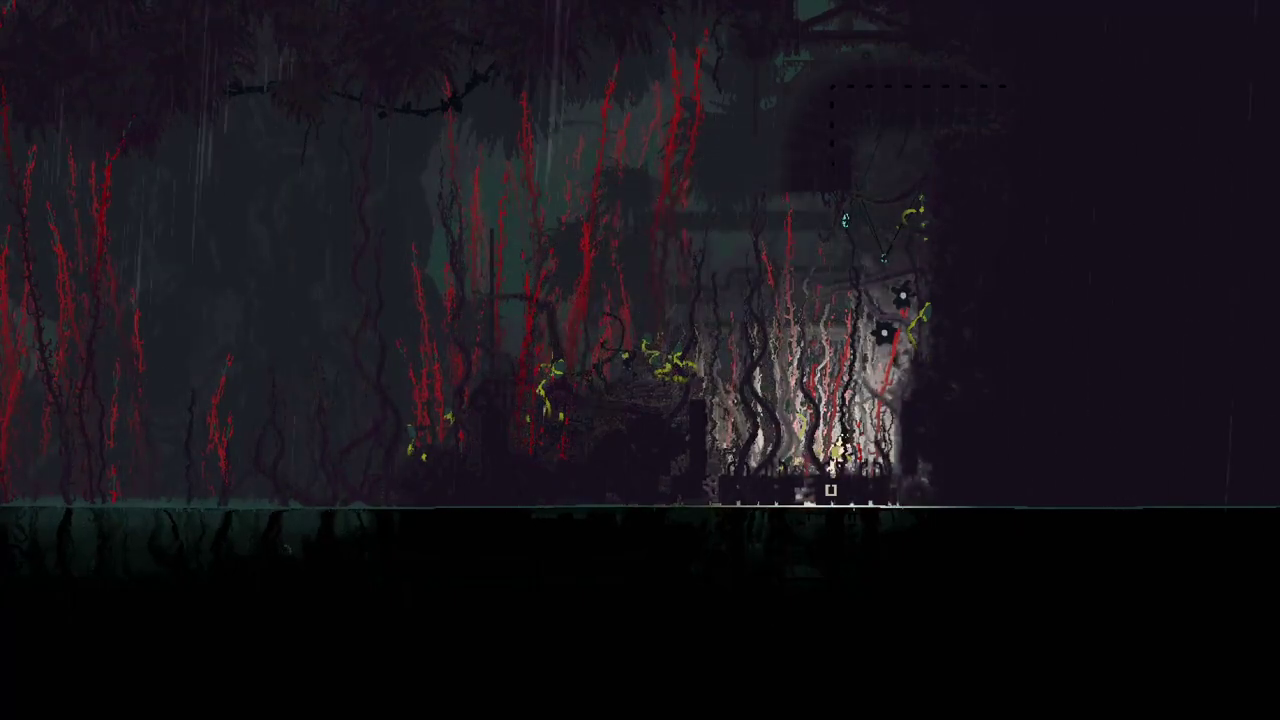
key("Left")
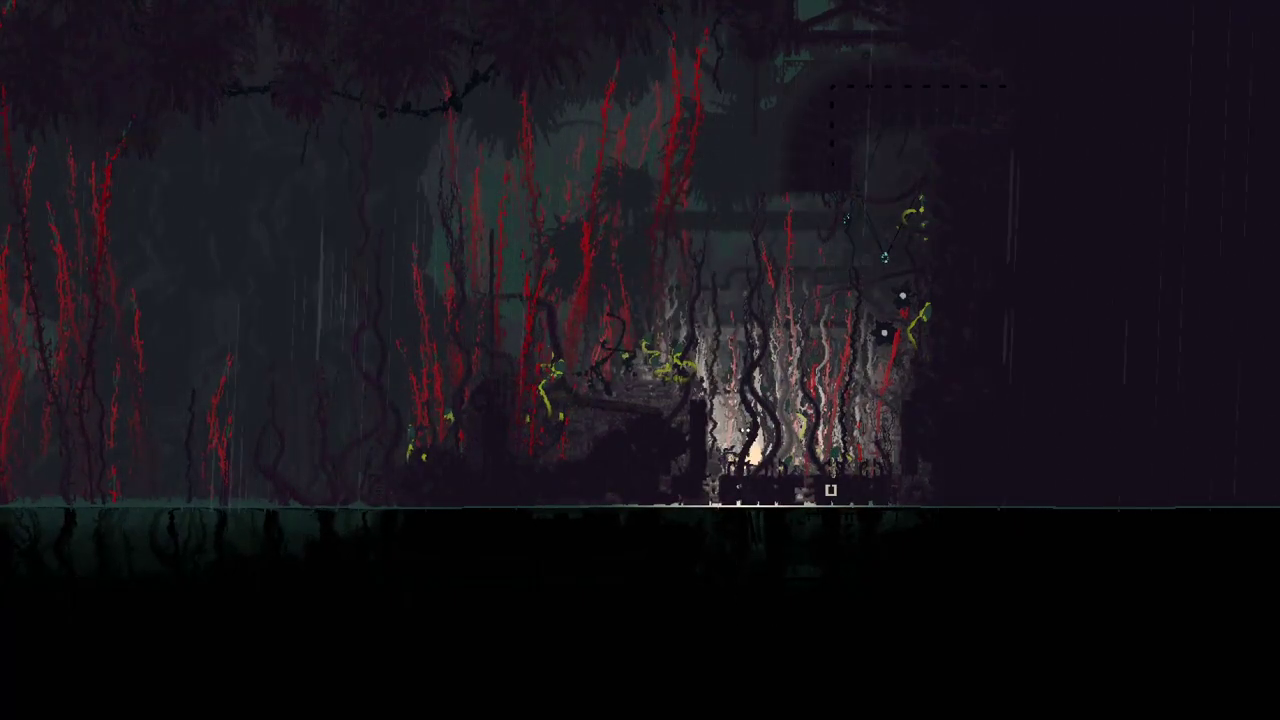
key("Right")
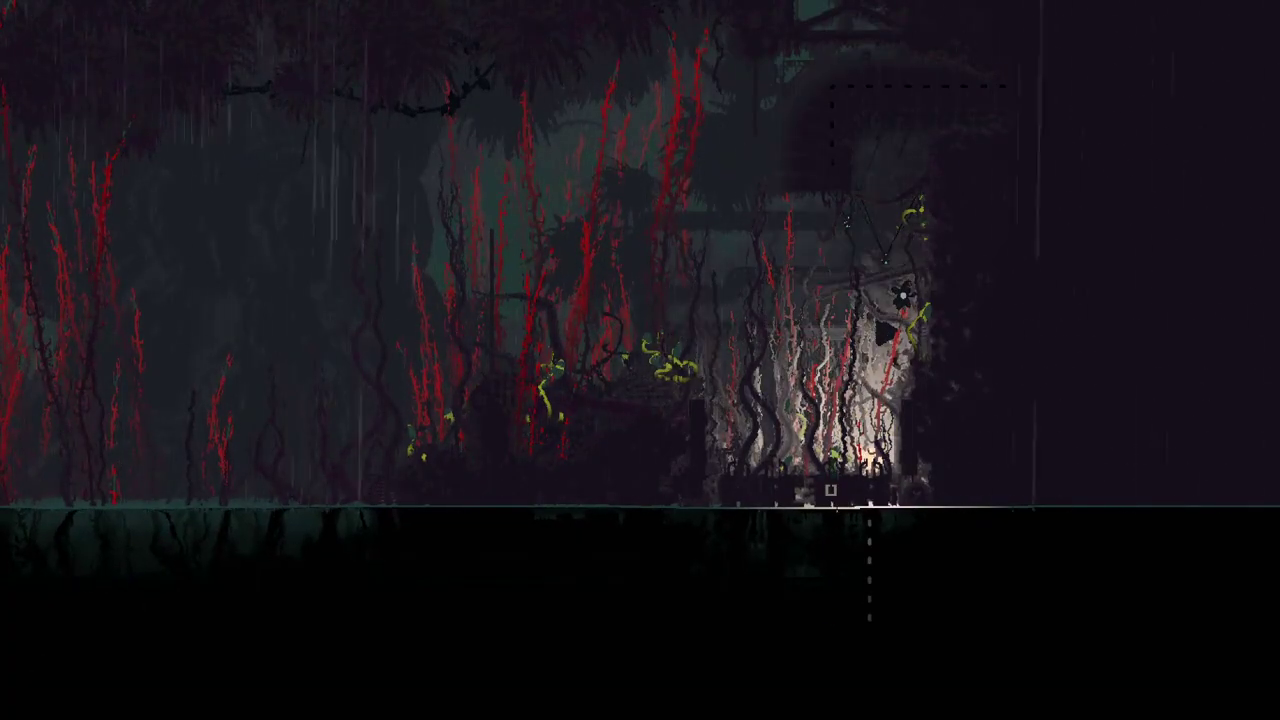
- Climb left up through the vegetation to the ledge, then head back right
key("Left")
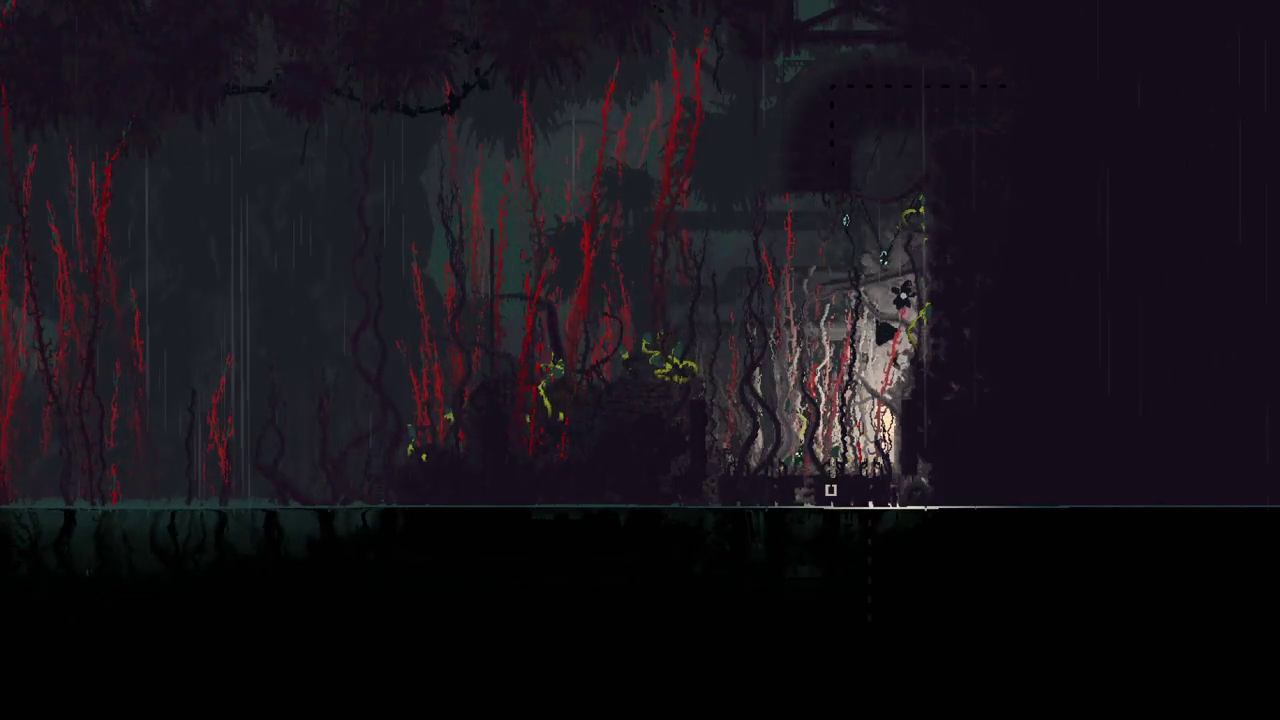
key("Left")
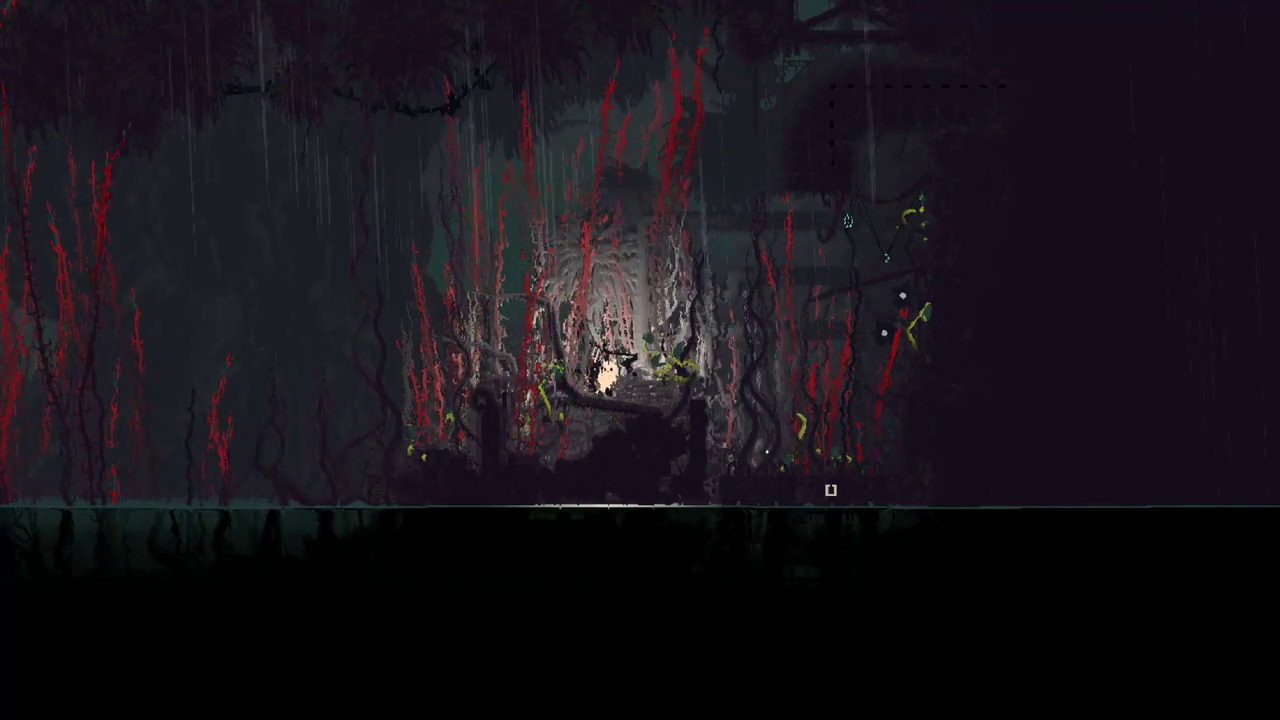
key("Right")
key("Right")
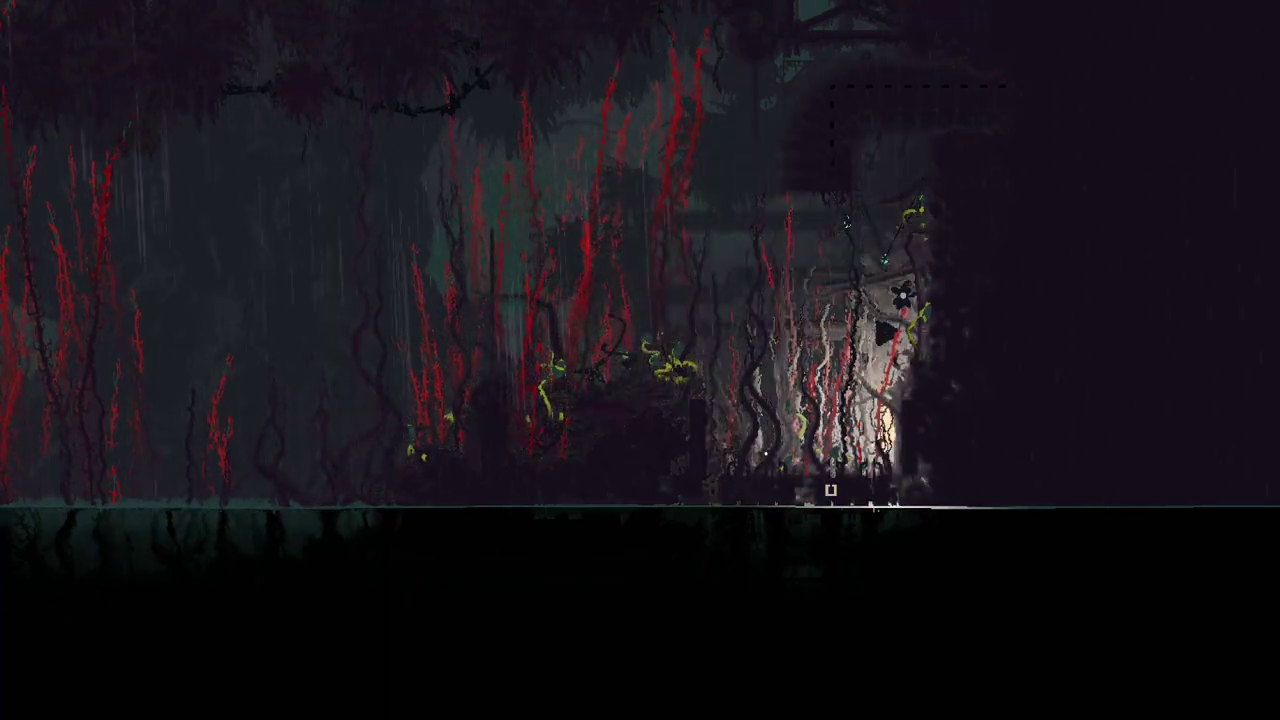
key("Left")
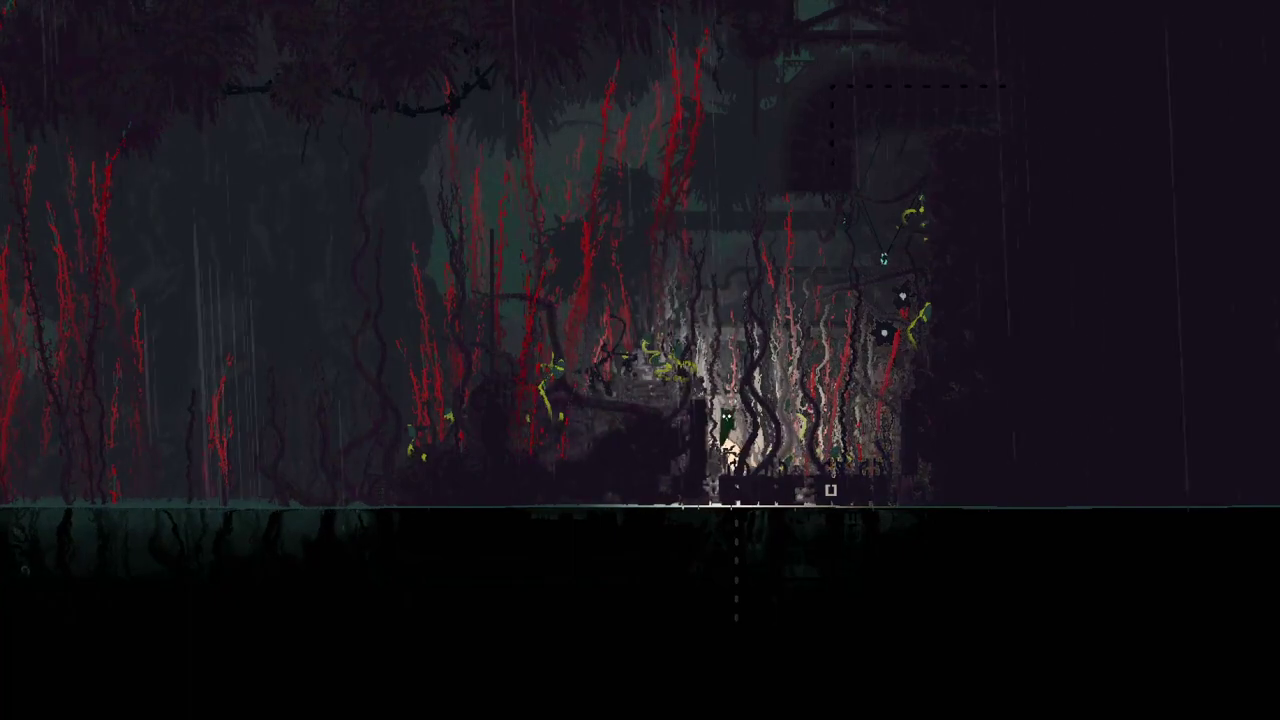
key("Right")
key("Right")
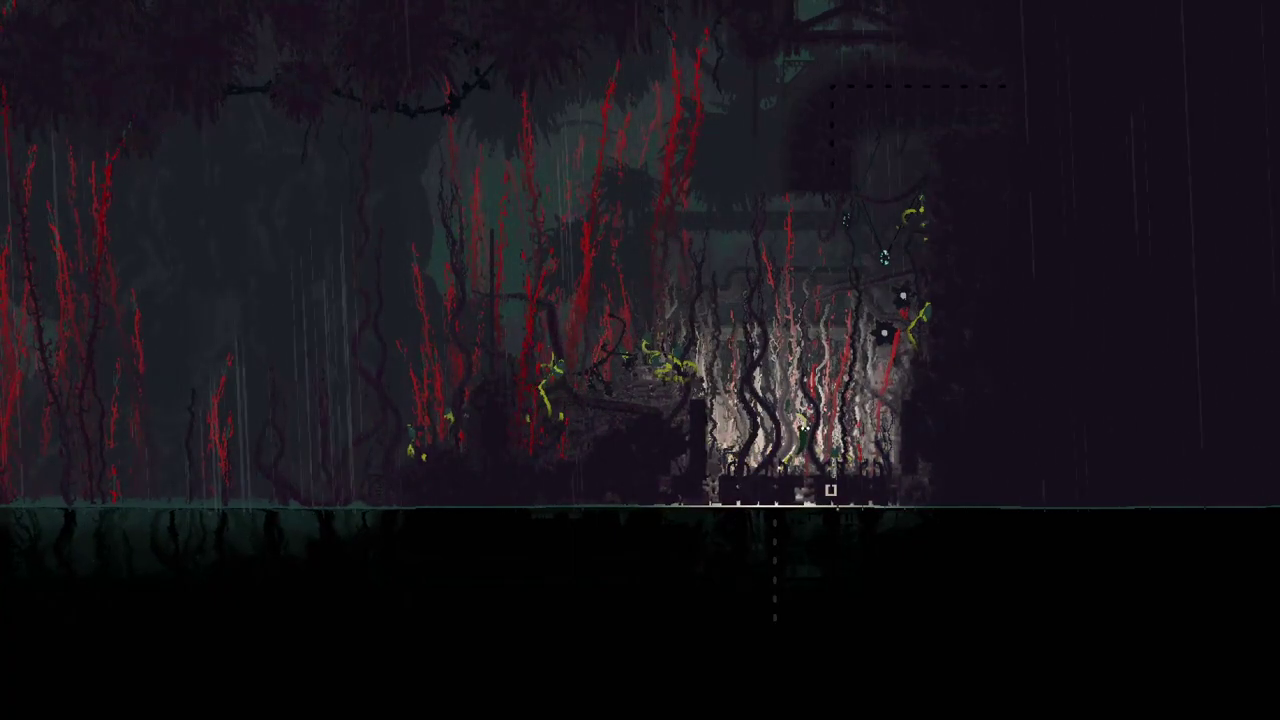
key("Right")
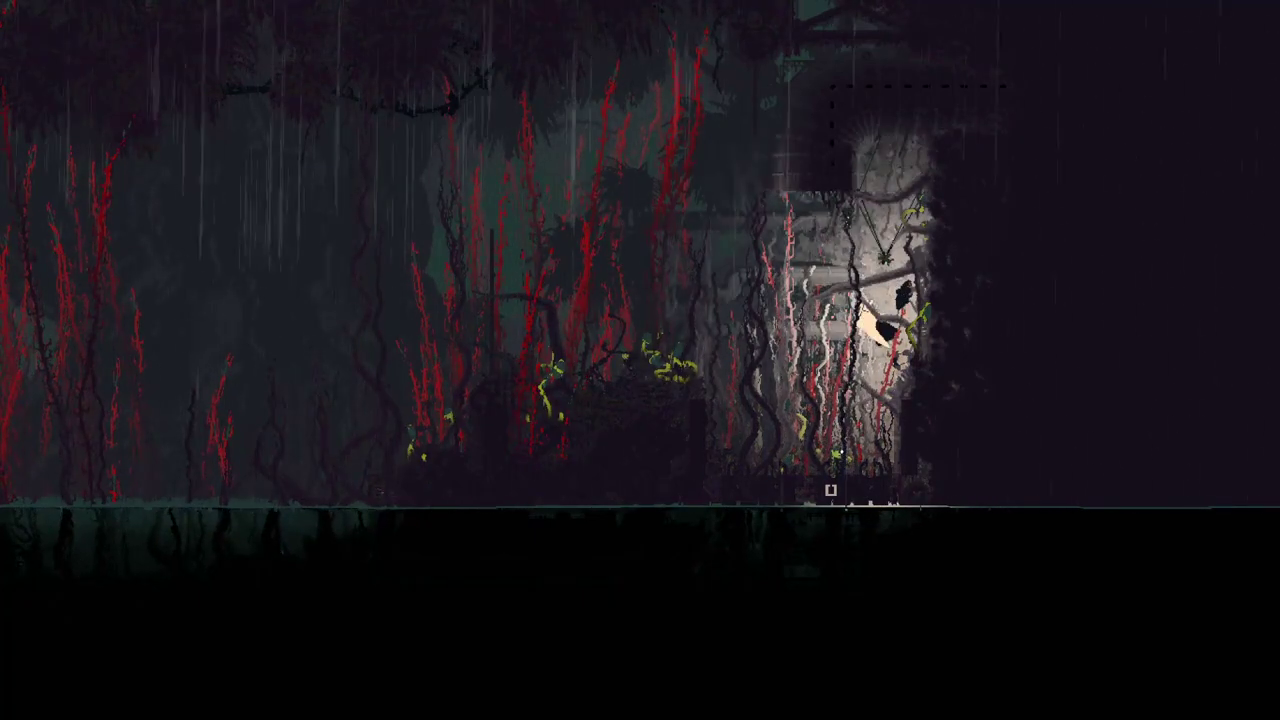
- Dismiss the map overlay and climb left back onto the lit central ledge, moving right along it
key("Left")
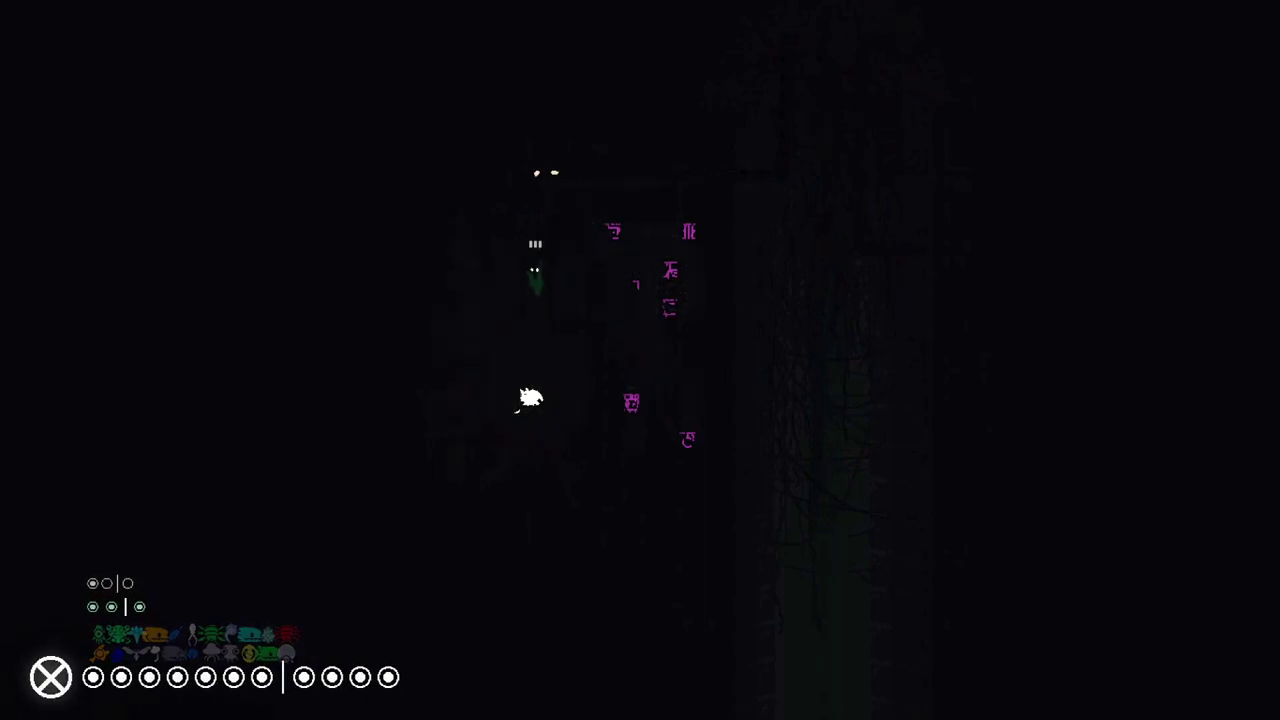
key("space")
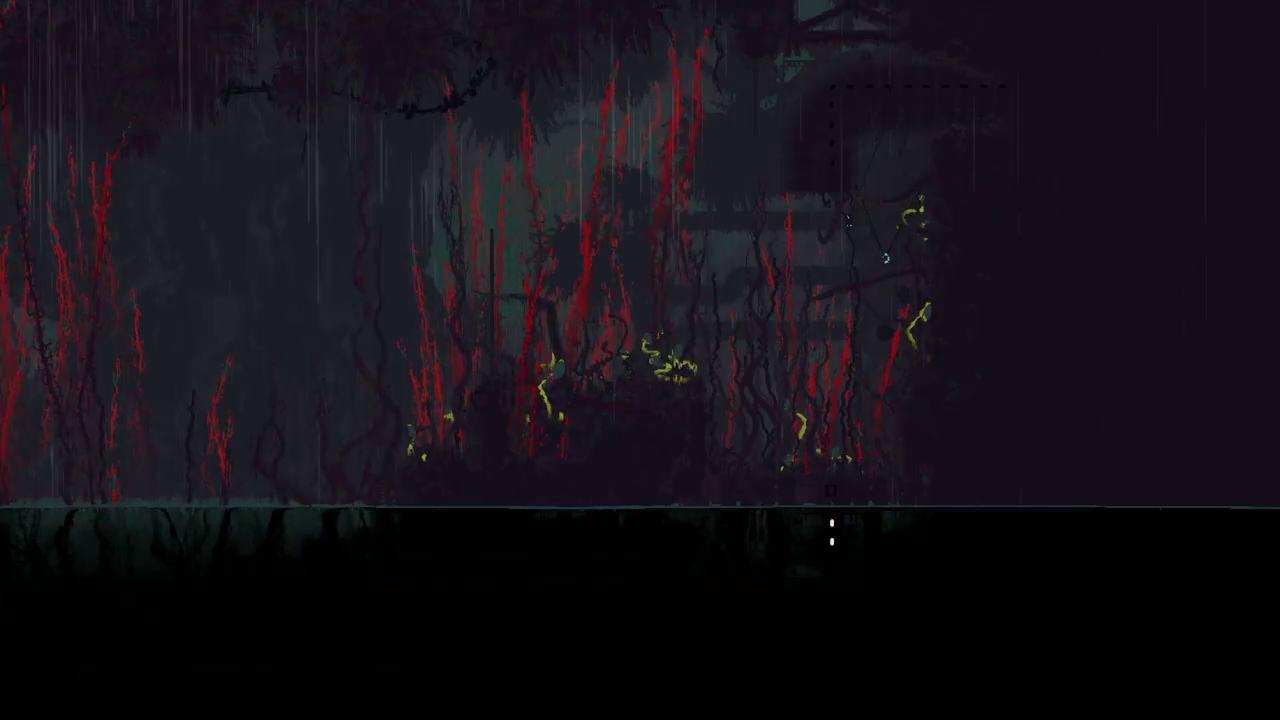
key("Left")
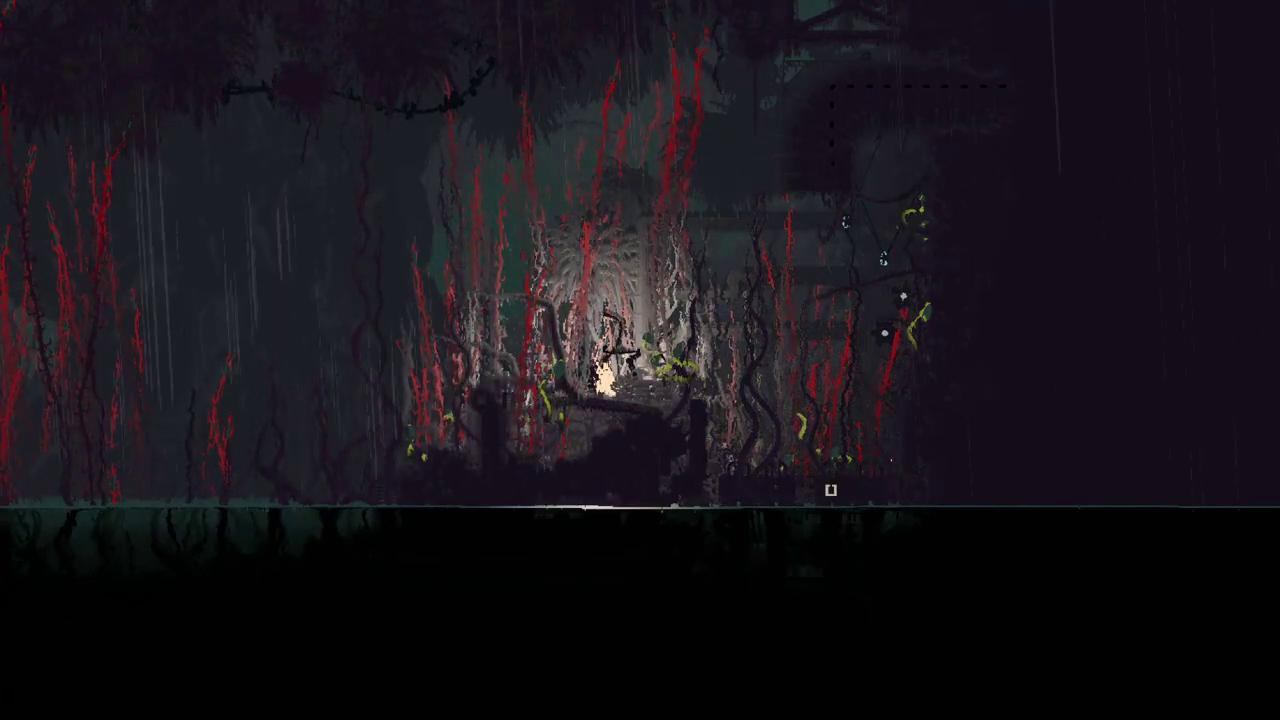
key("Right")
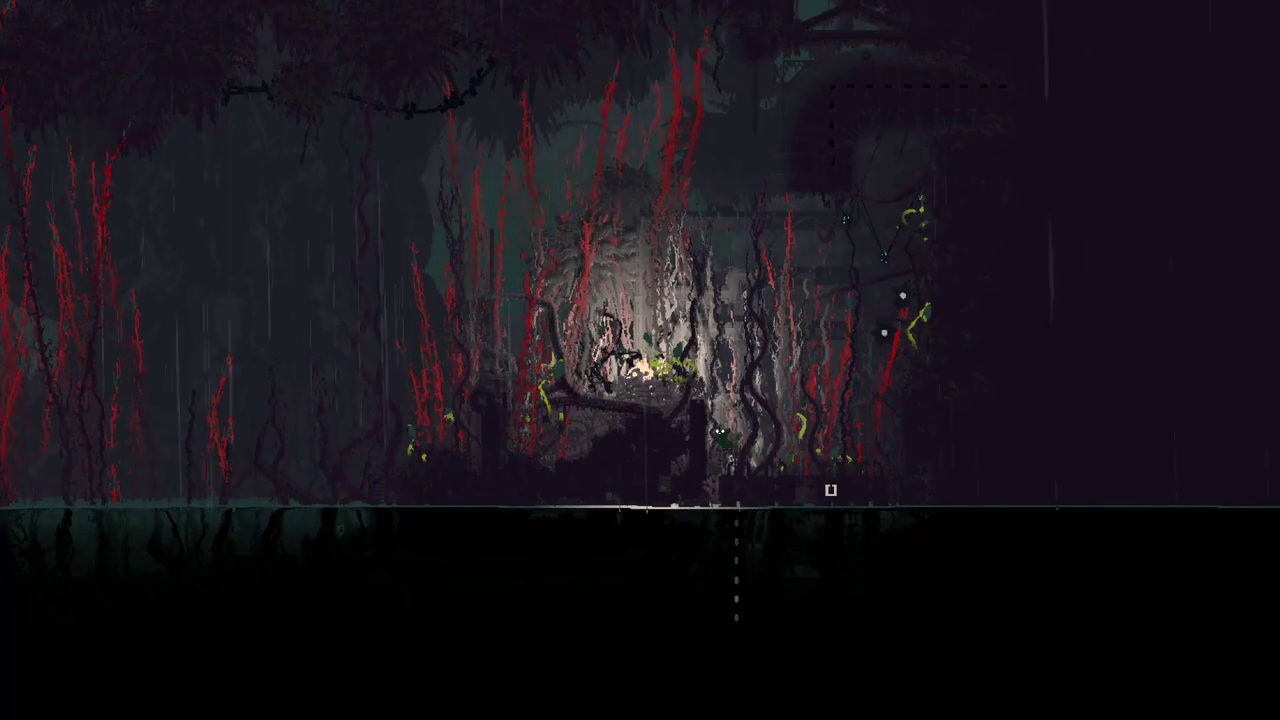
- Drop right off the central ledge into the shelter alcove and shuffle inside it
key("Up")
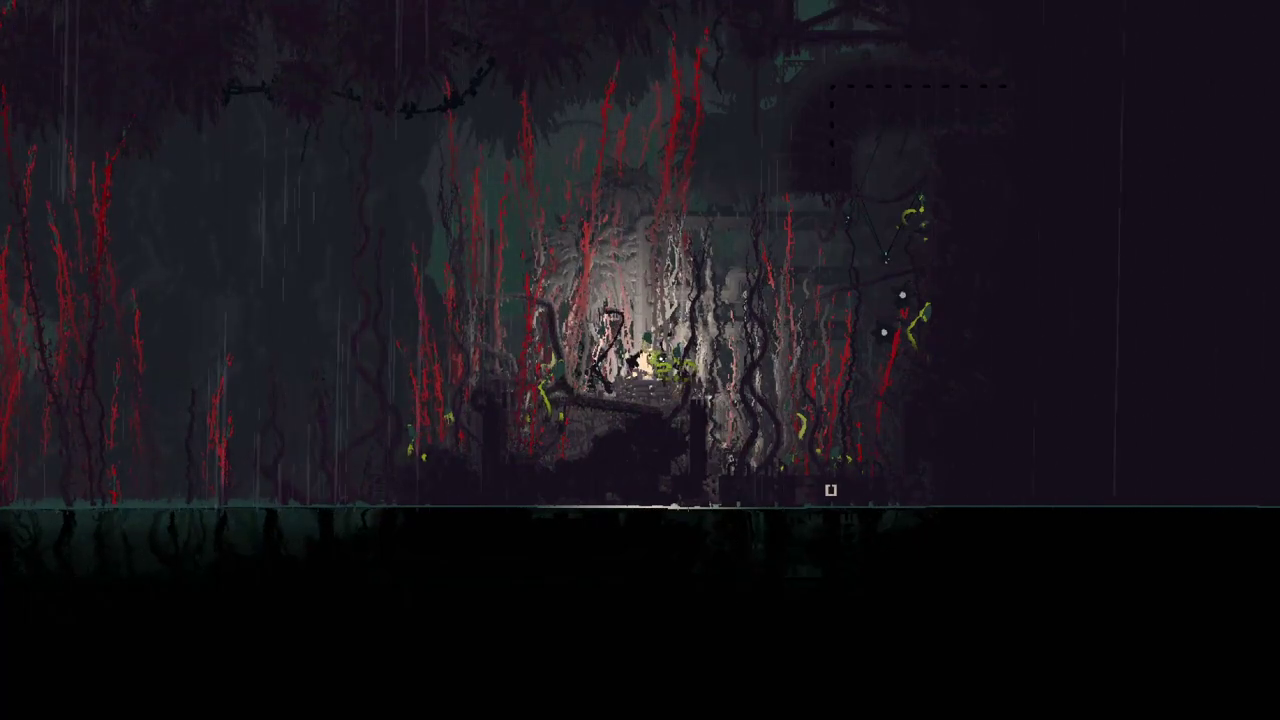
key("Right")
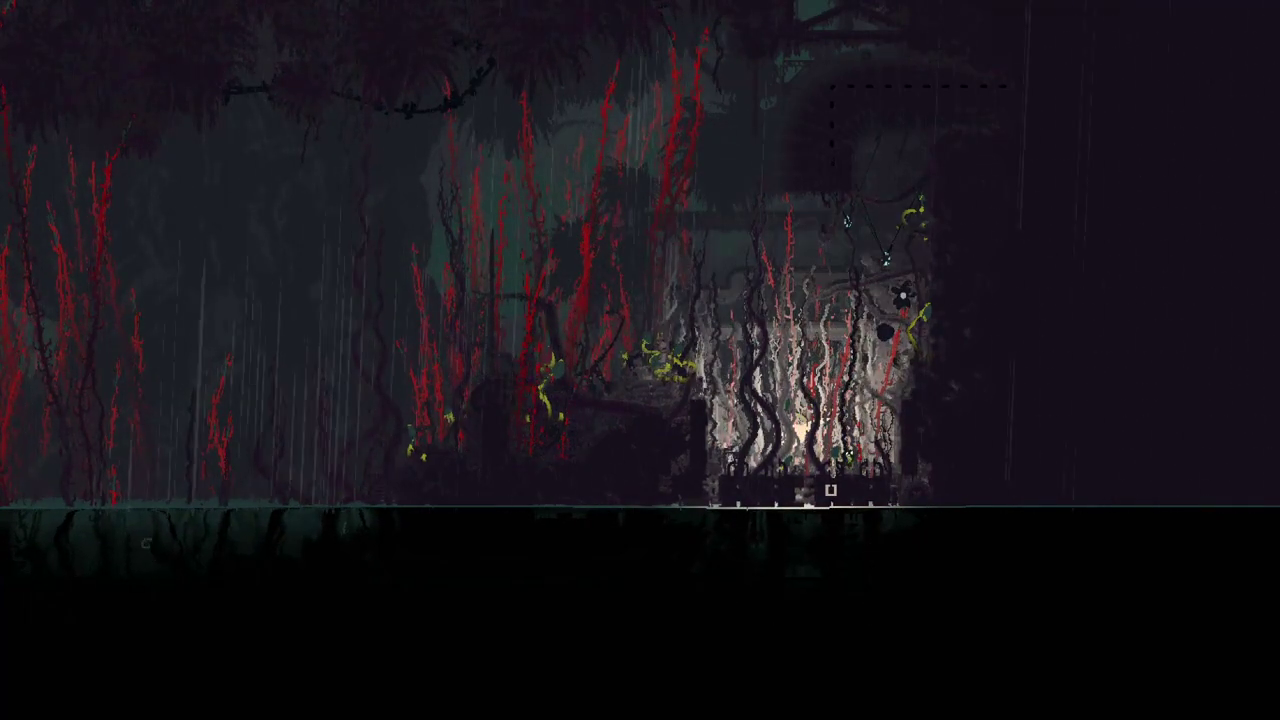
key("Left")
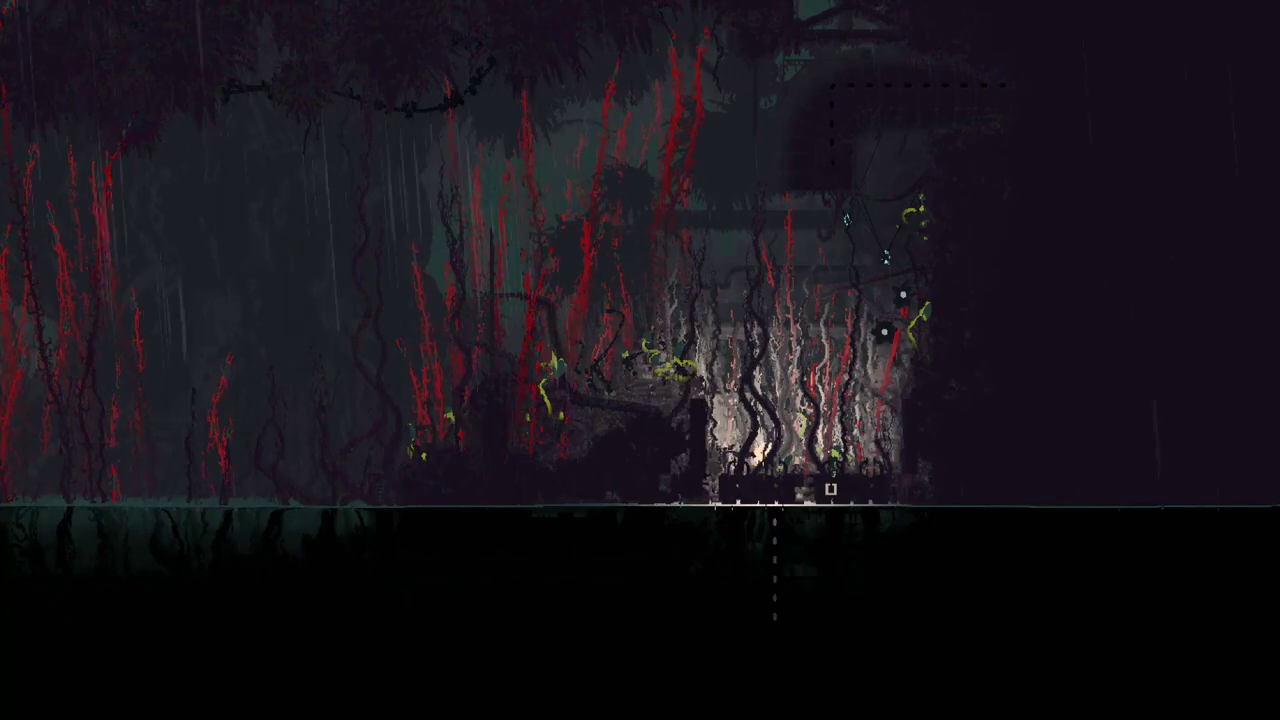
key("Left")
key("Right")
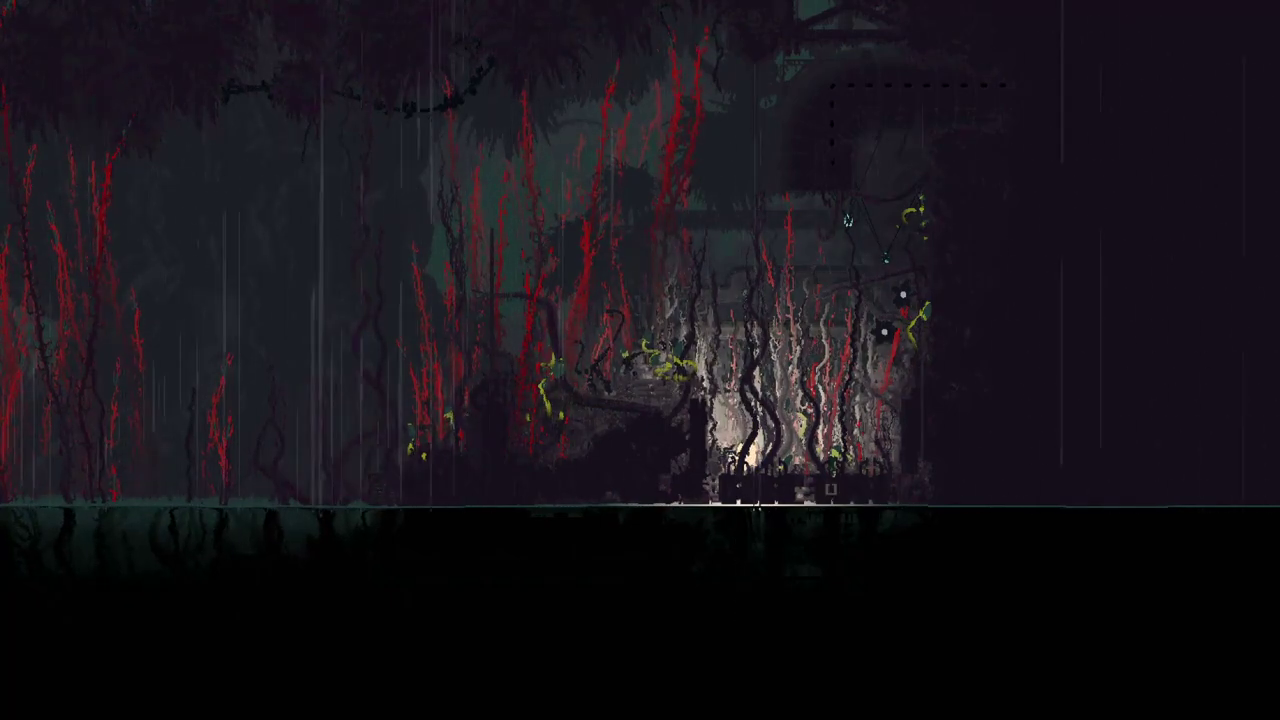
key("Left")
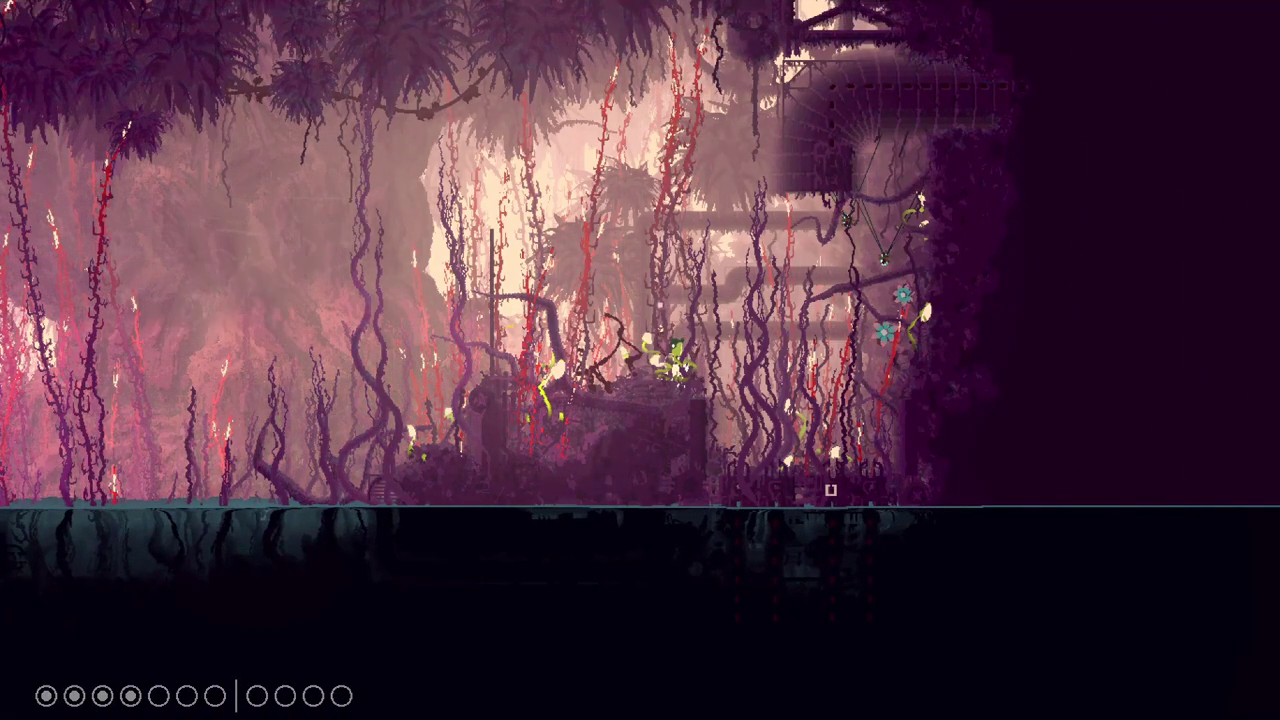
- Climb the pole, cross right onto the ruins, then head left back down
key("Up")
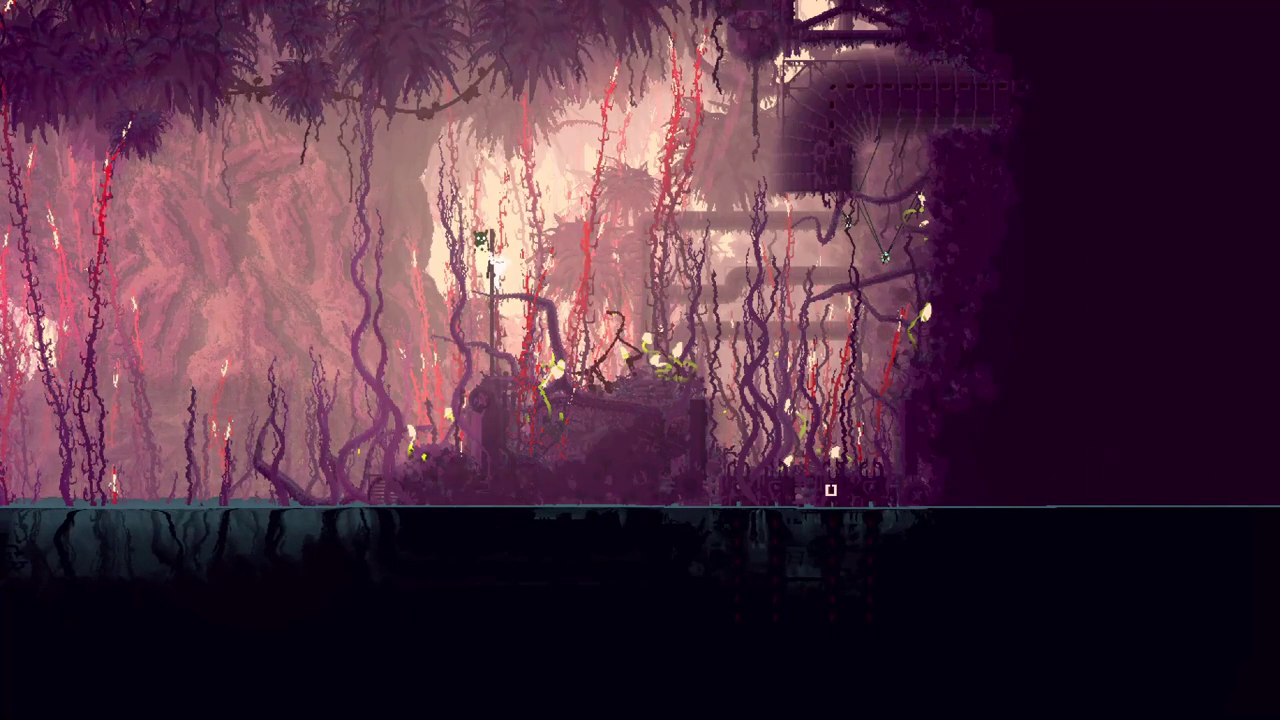
key("Down")
key("Right")
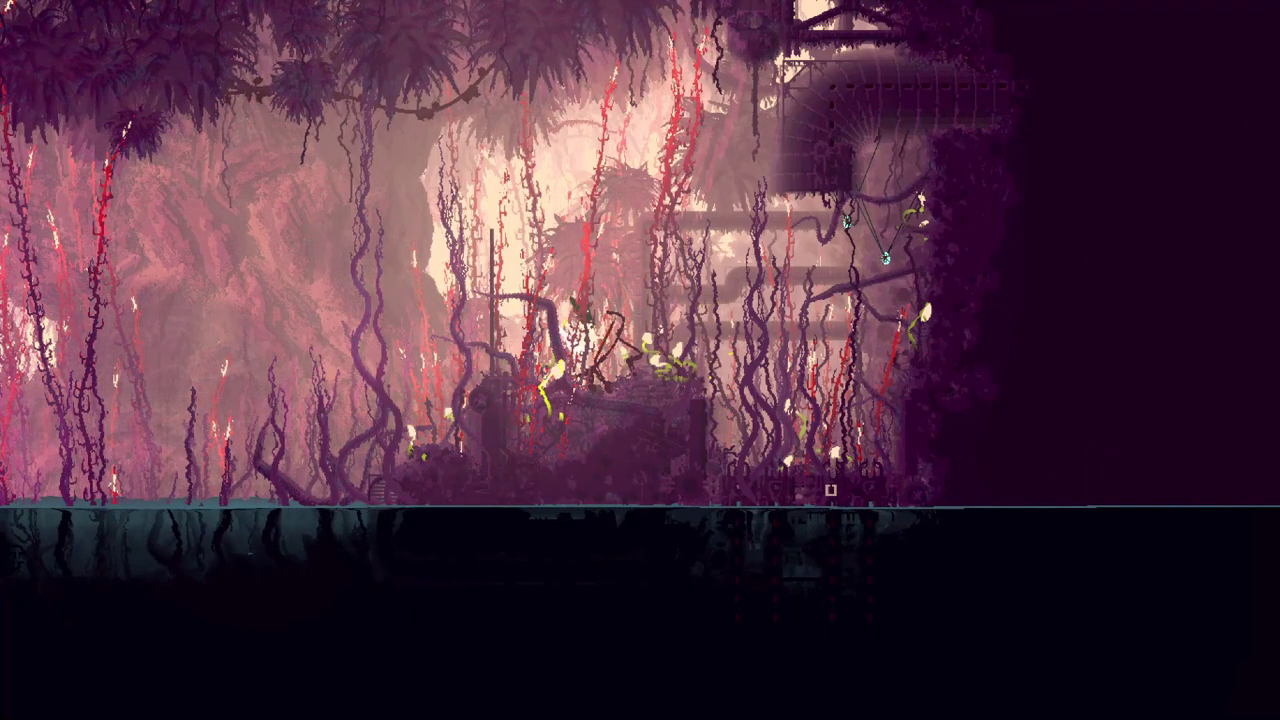
key("Right")
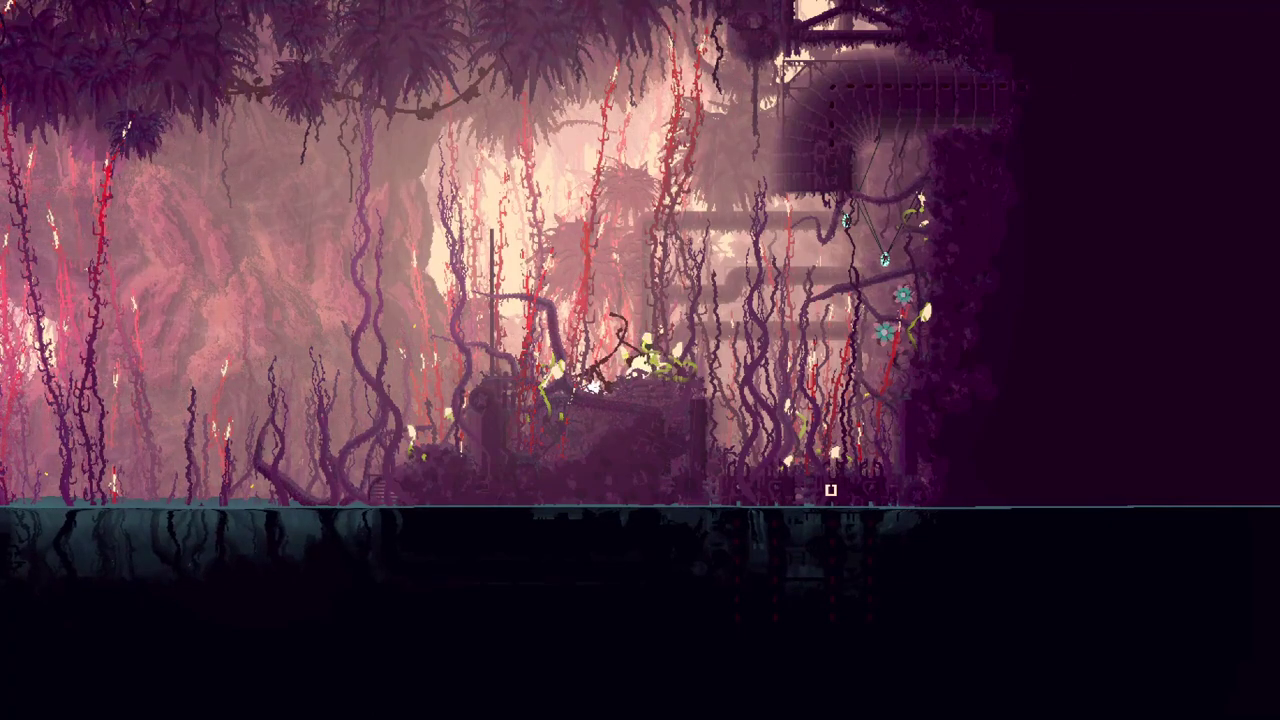
key("Left")
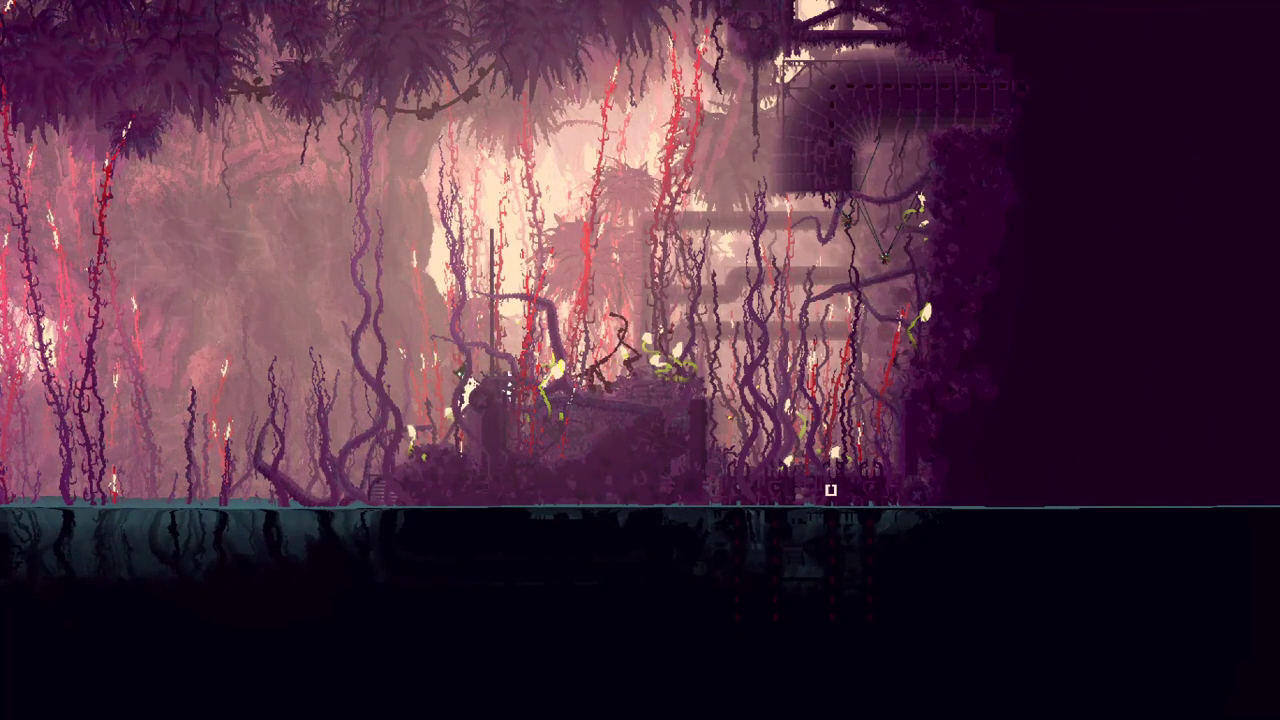
- Jump back onto the ruins, run right and back, then drop off to the left
key("z")
key("Right")
key("z")
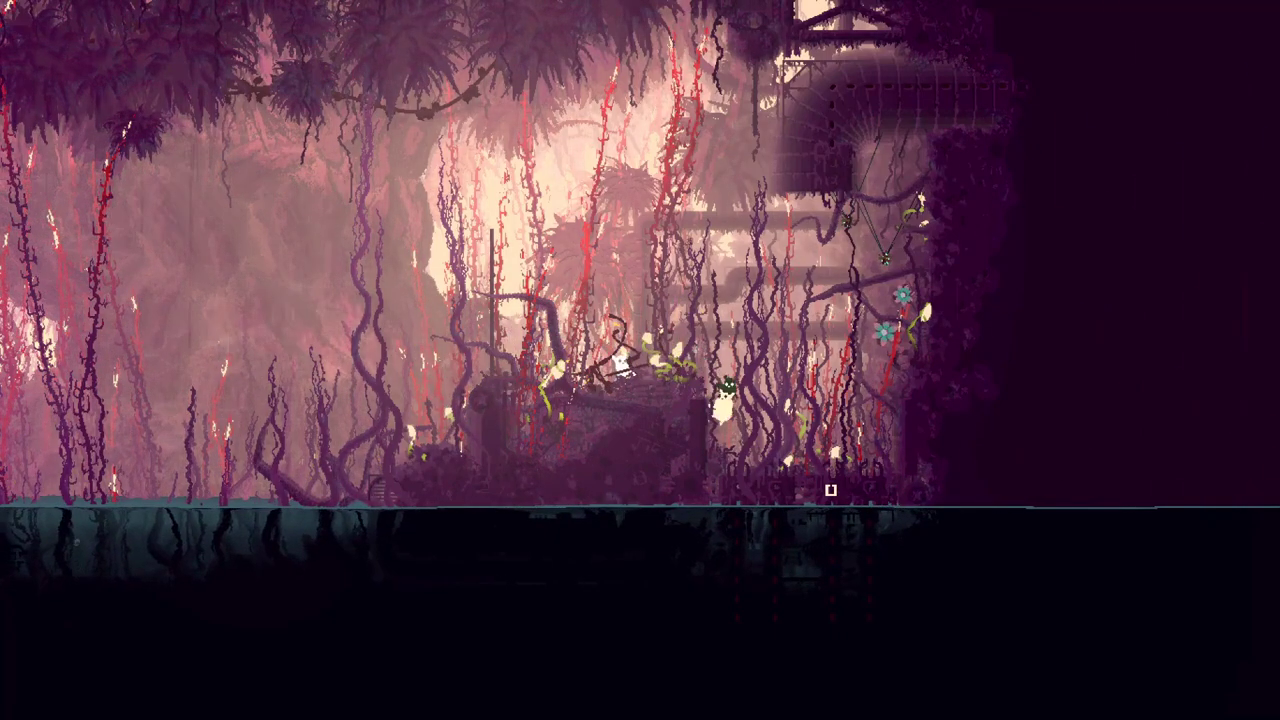
key("Right")
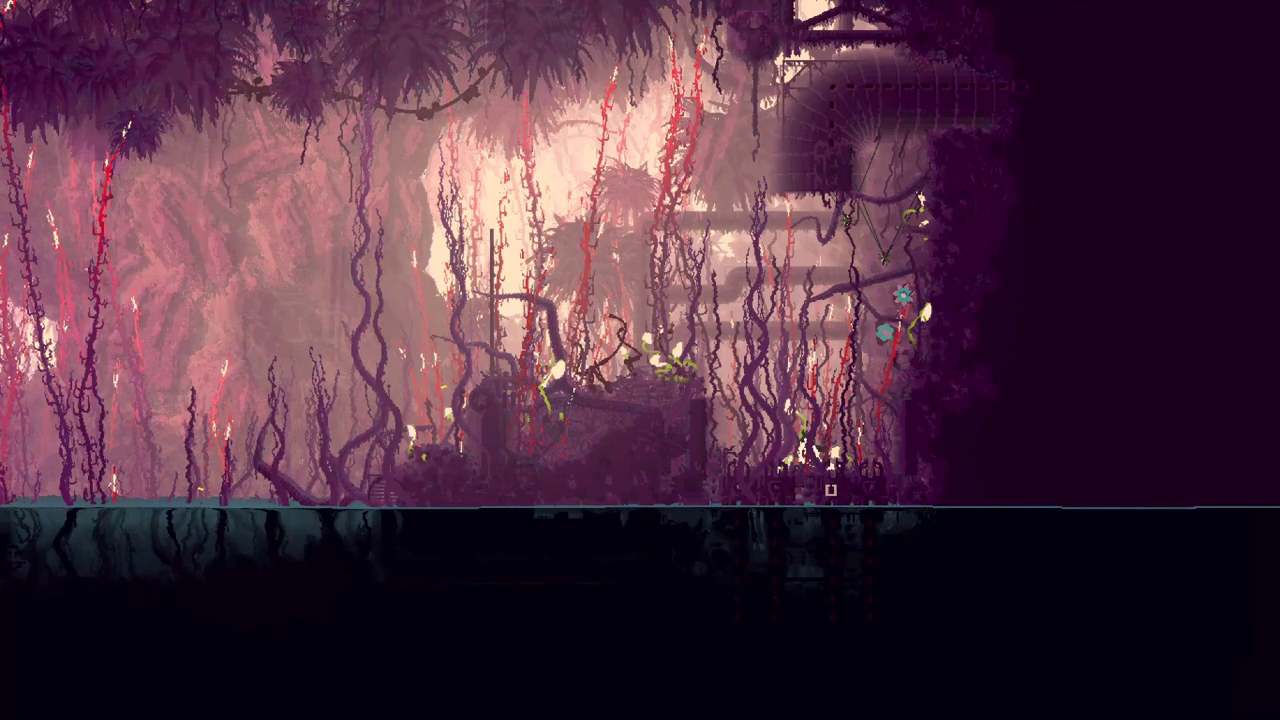
key("Left")
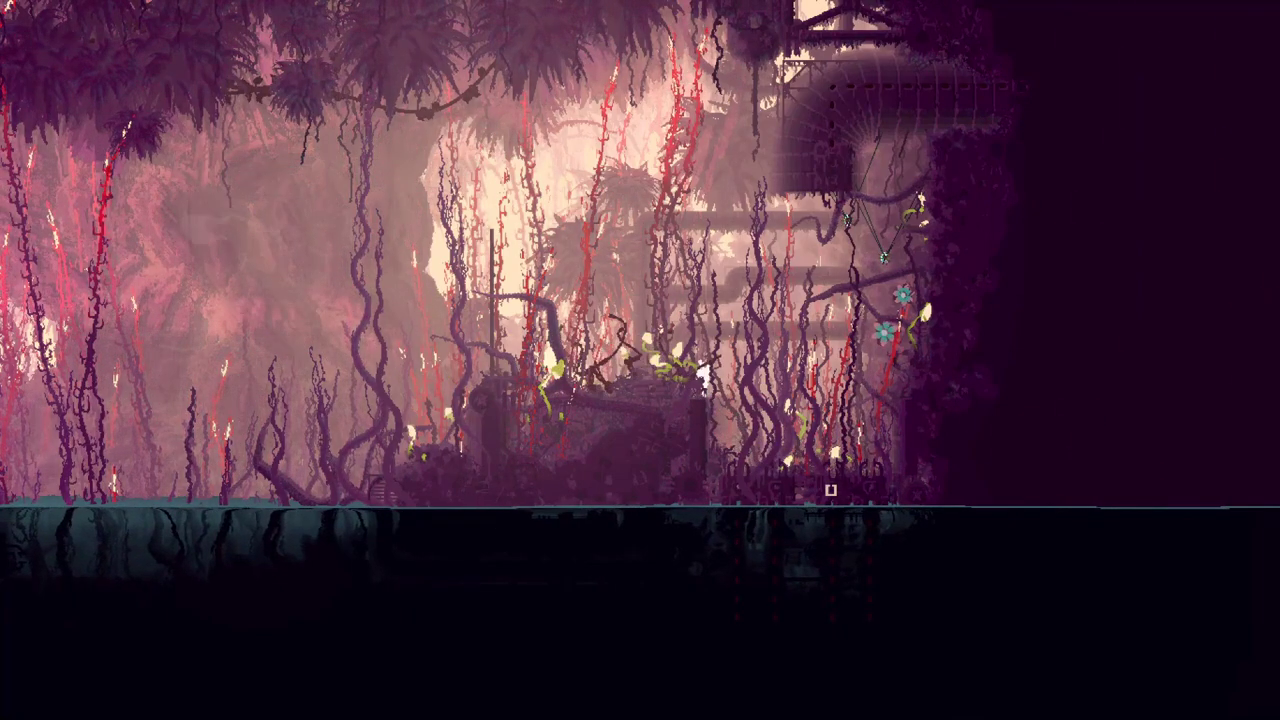
key("Left")
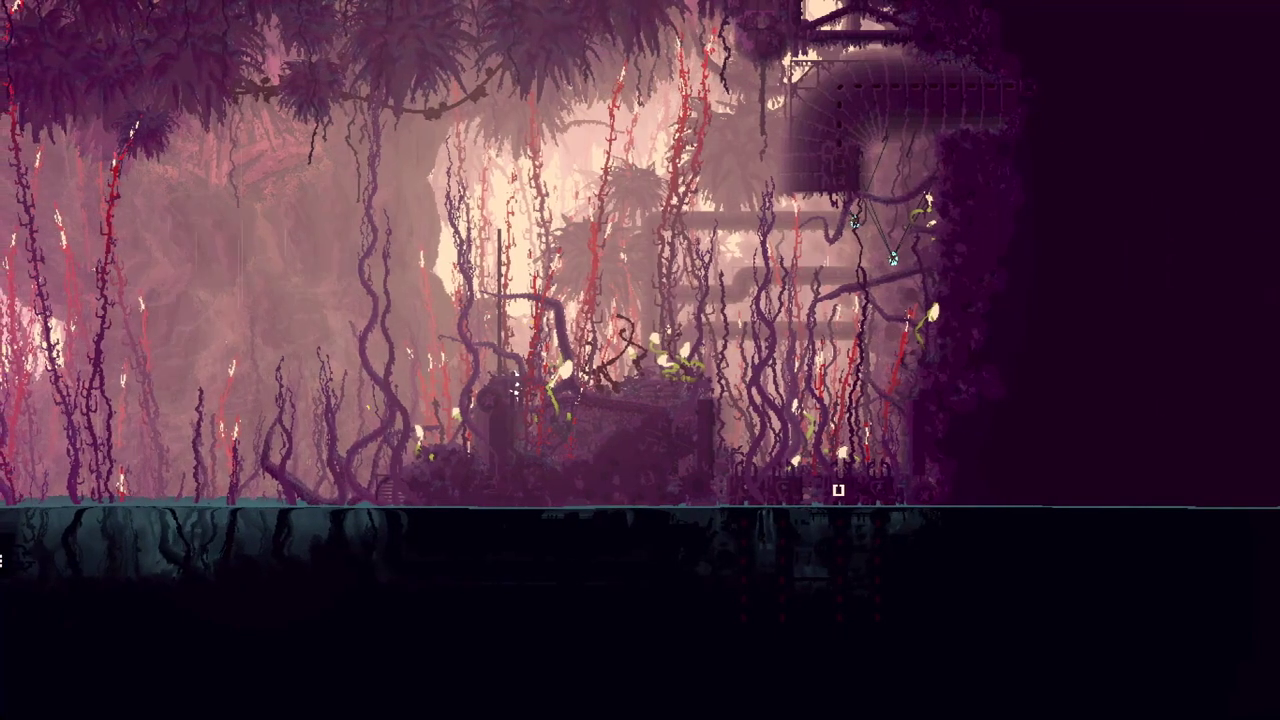
- Enter the left room, climb out of the water, and take the pipe shortcut
key("Left")
key("Left")
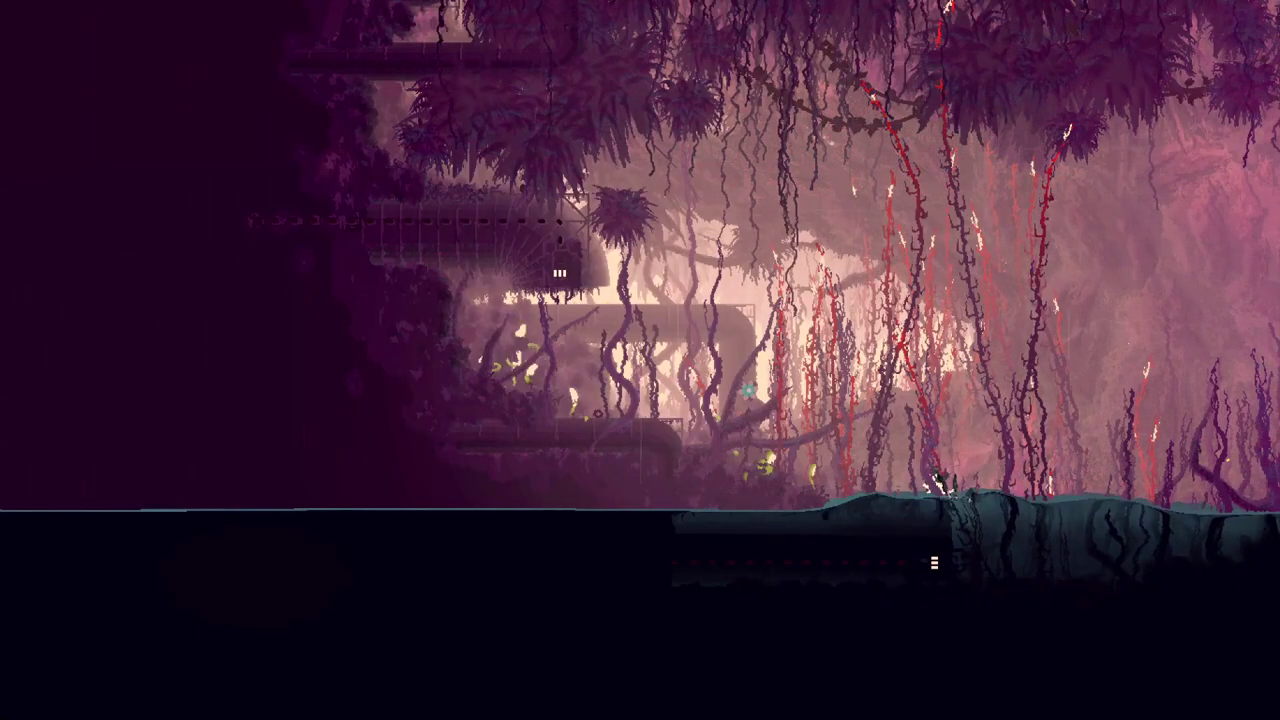
key("Left")
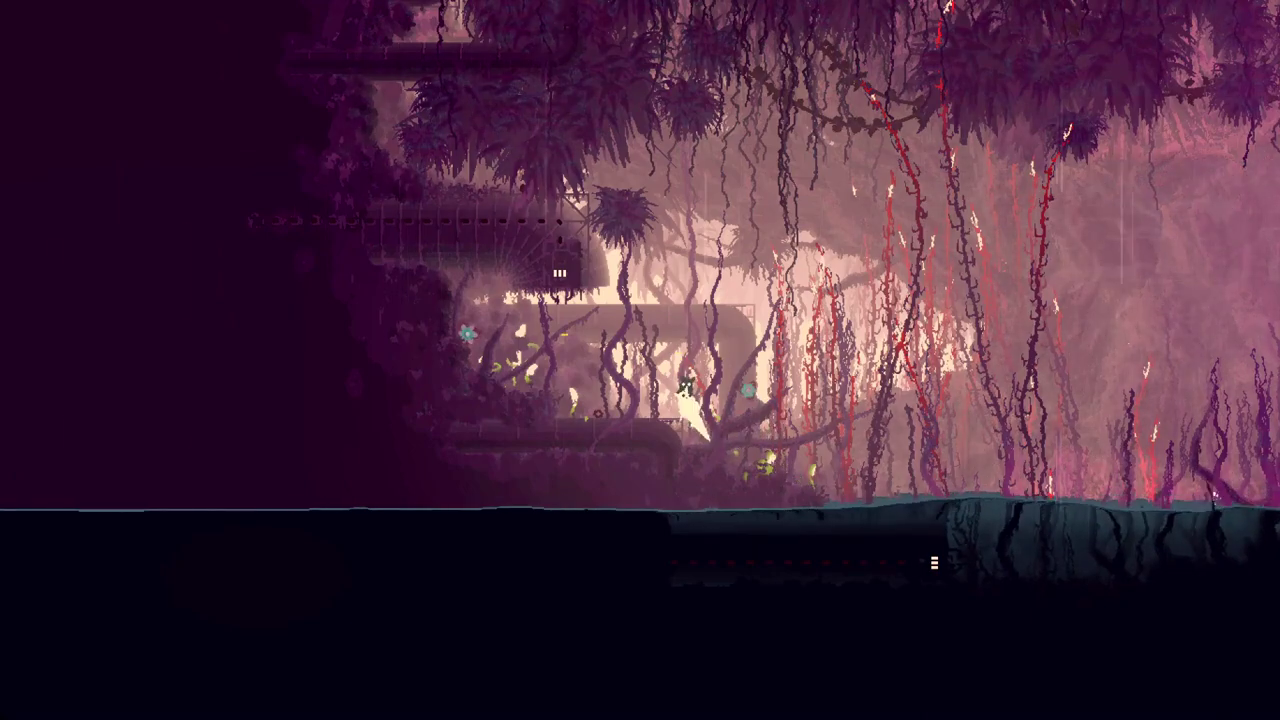
key("Right")
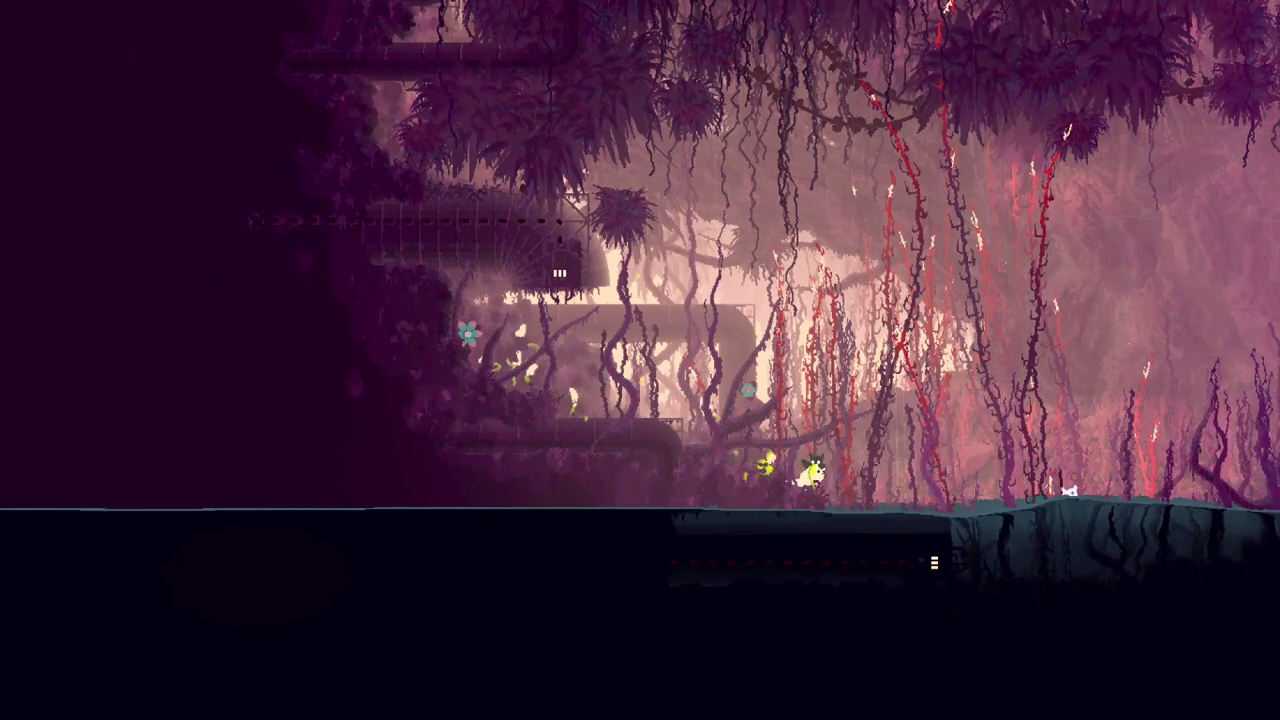
key("Down")
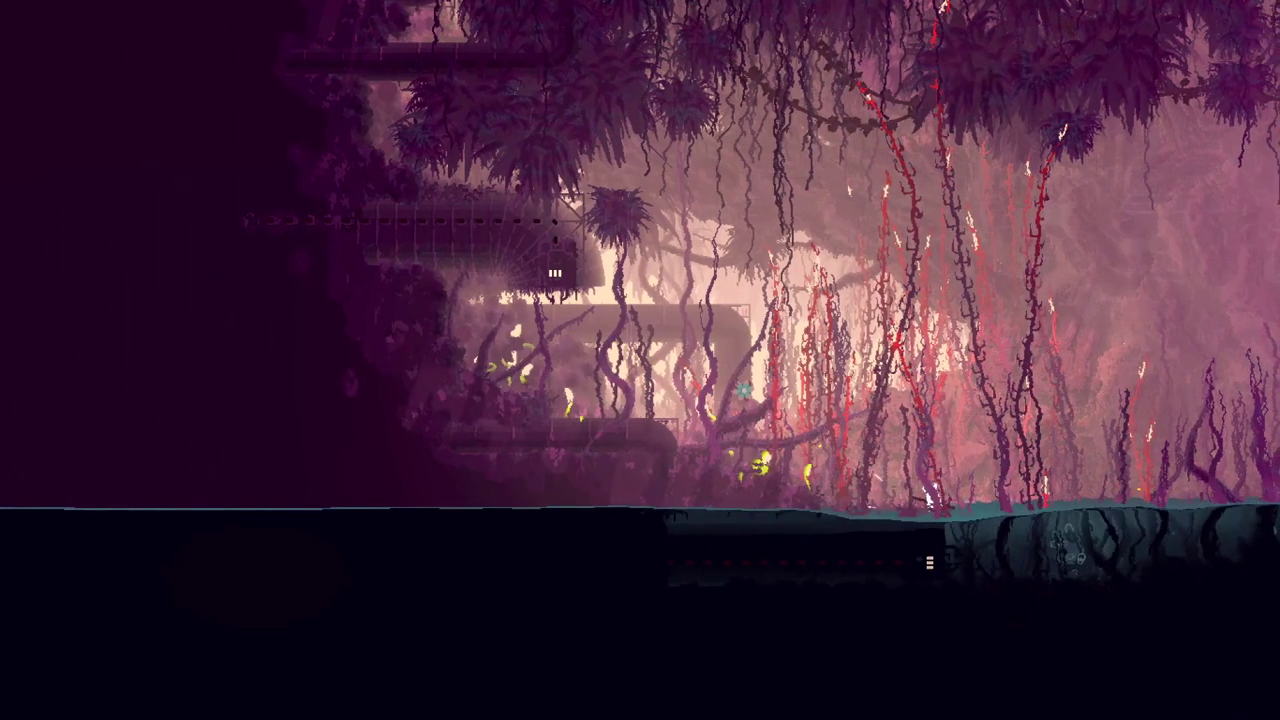
key("Right")
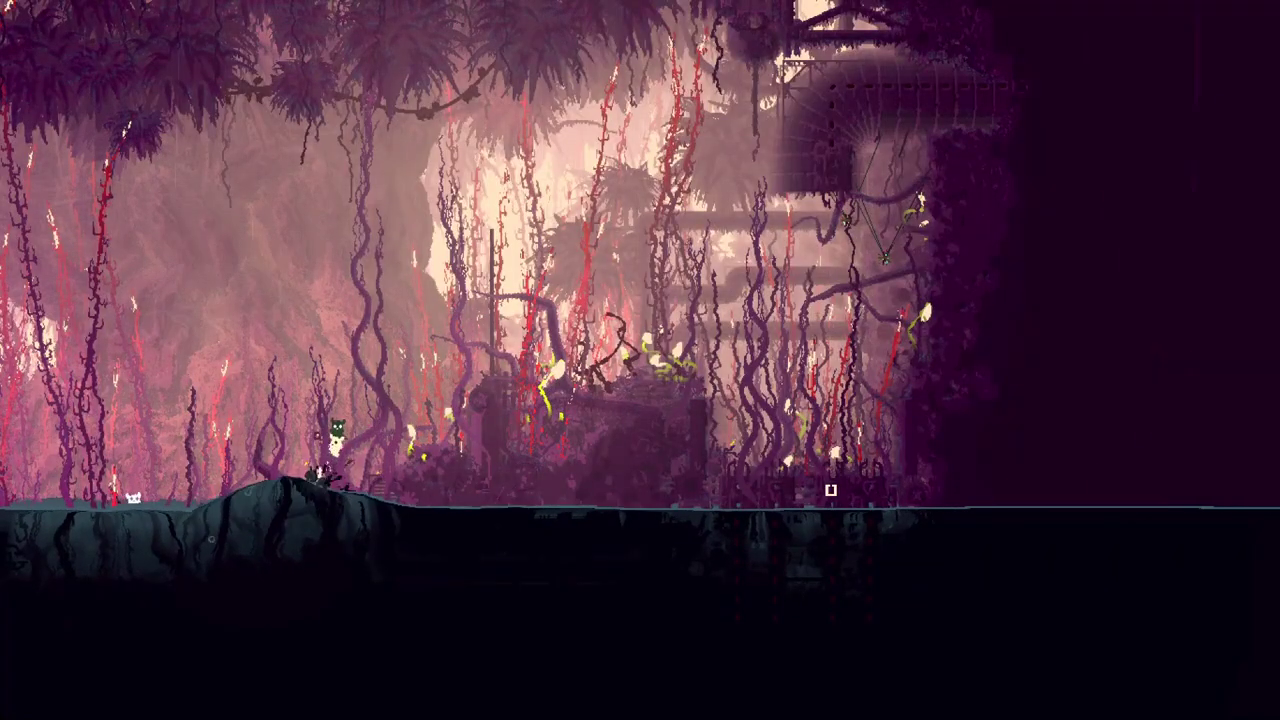
- Climb the vertical poles and leap onto the top of the machinery
key("Up")
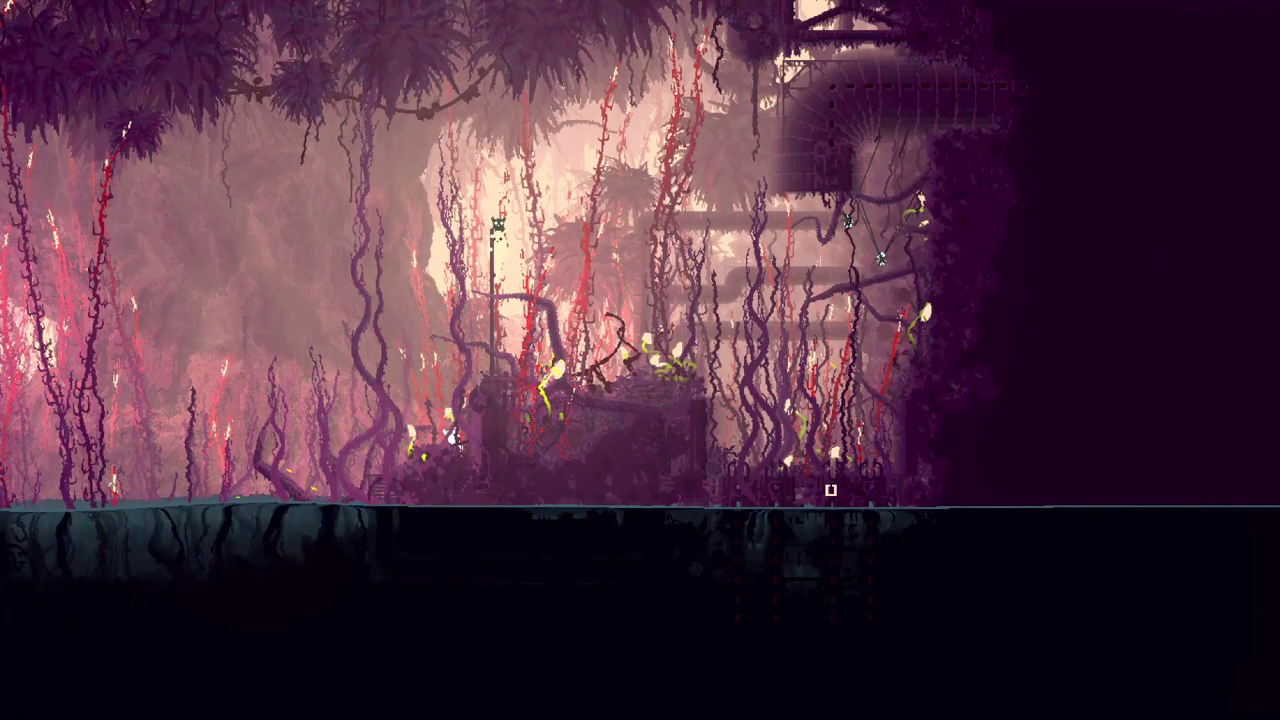
key("Right")
key("z")
key("Up")
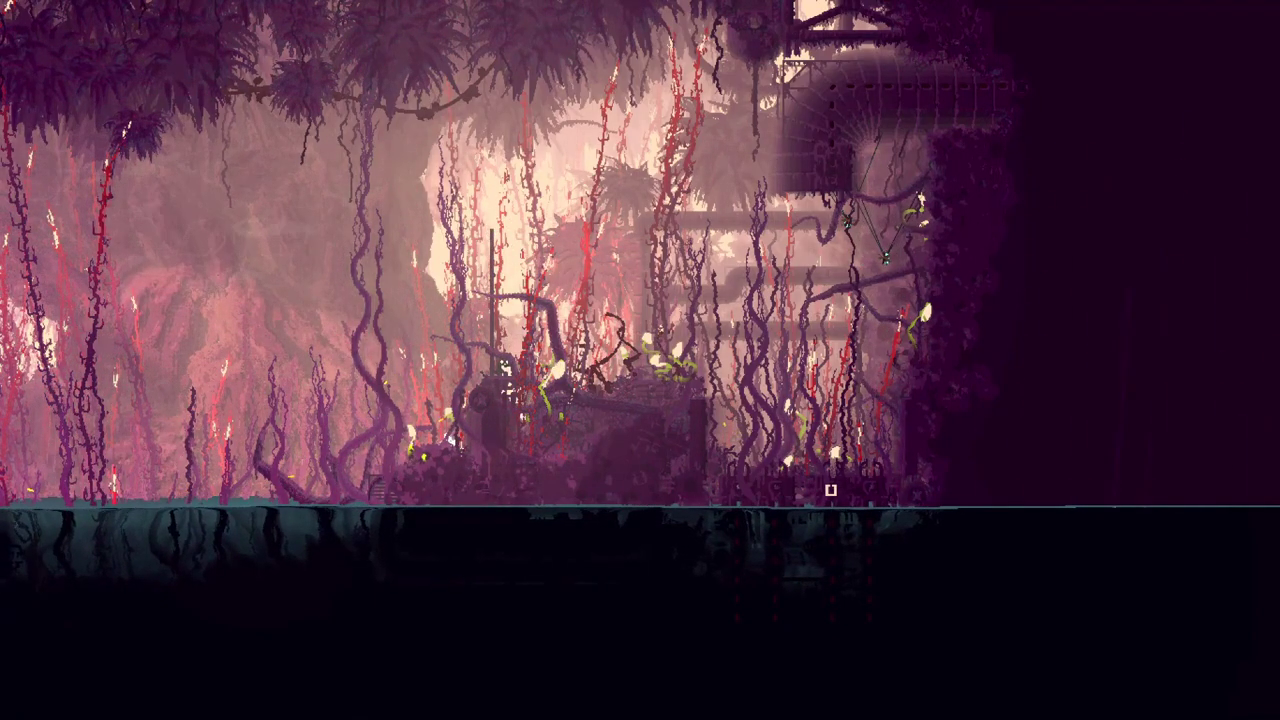
key("Up")
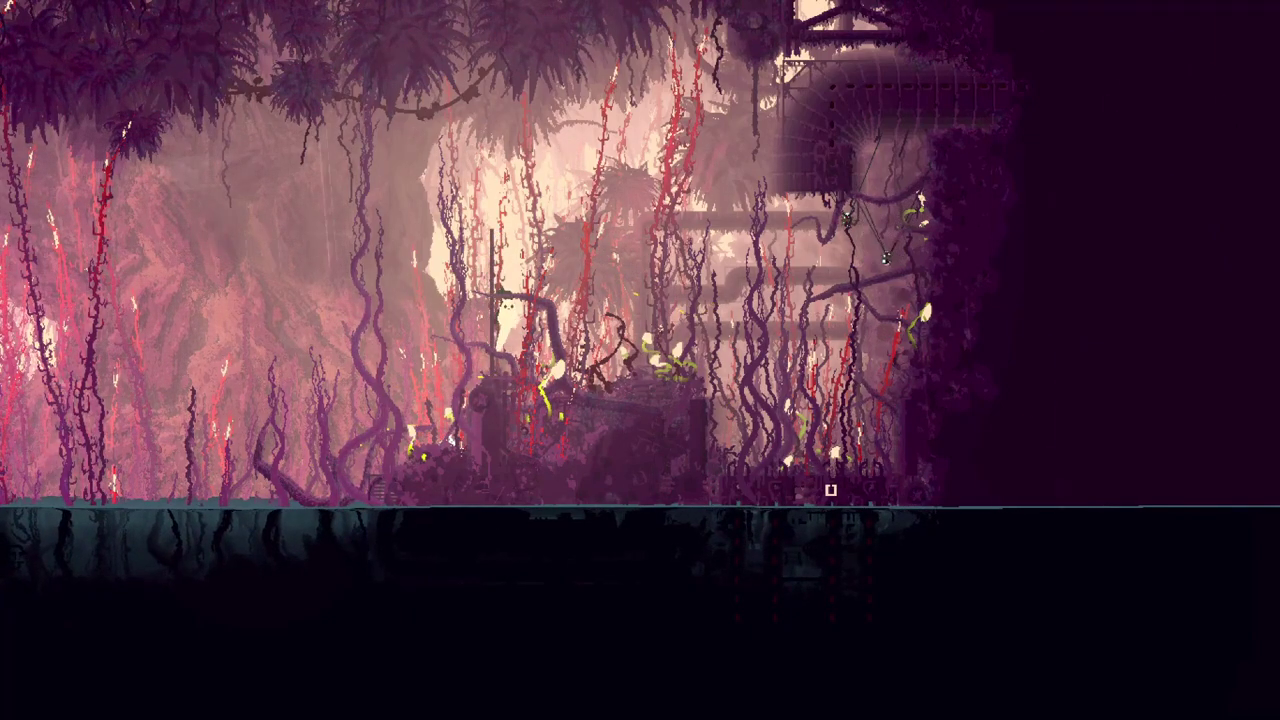
key("Up")
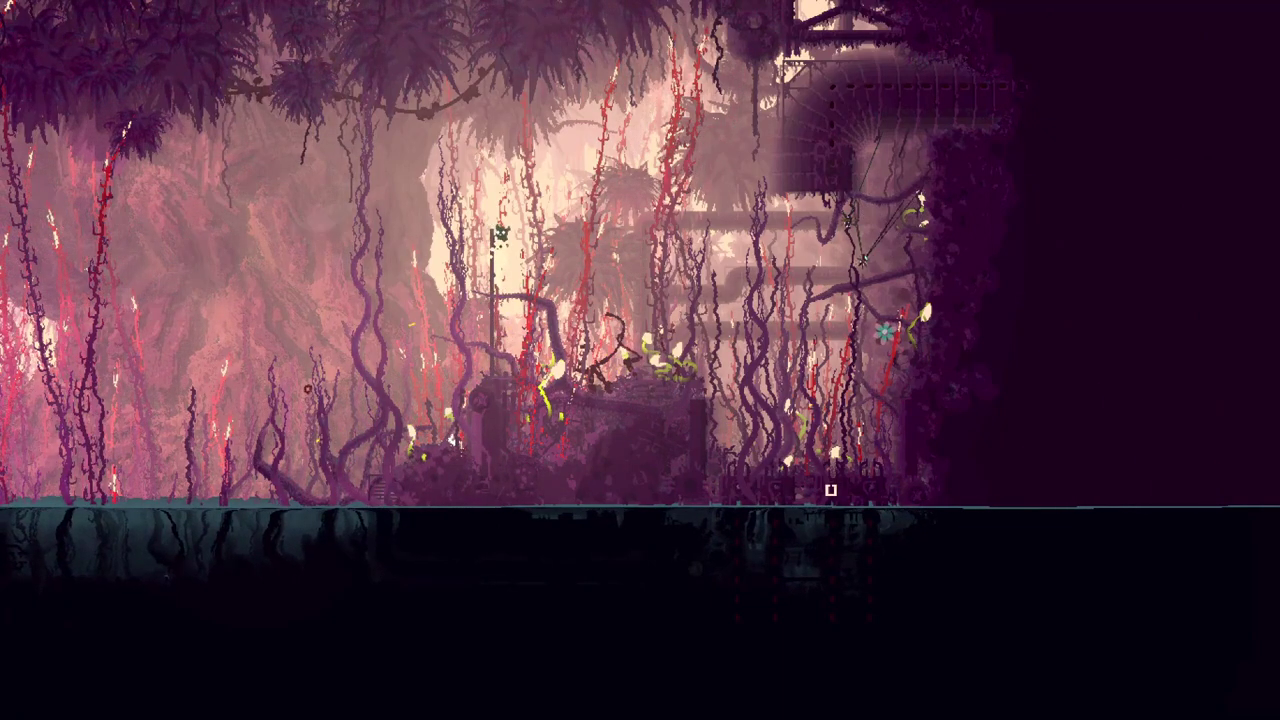
key("Up")
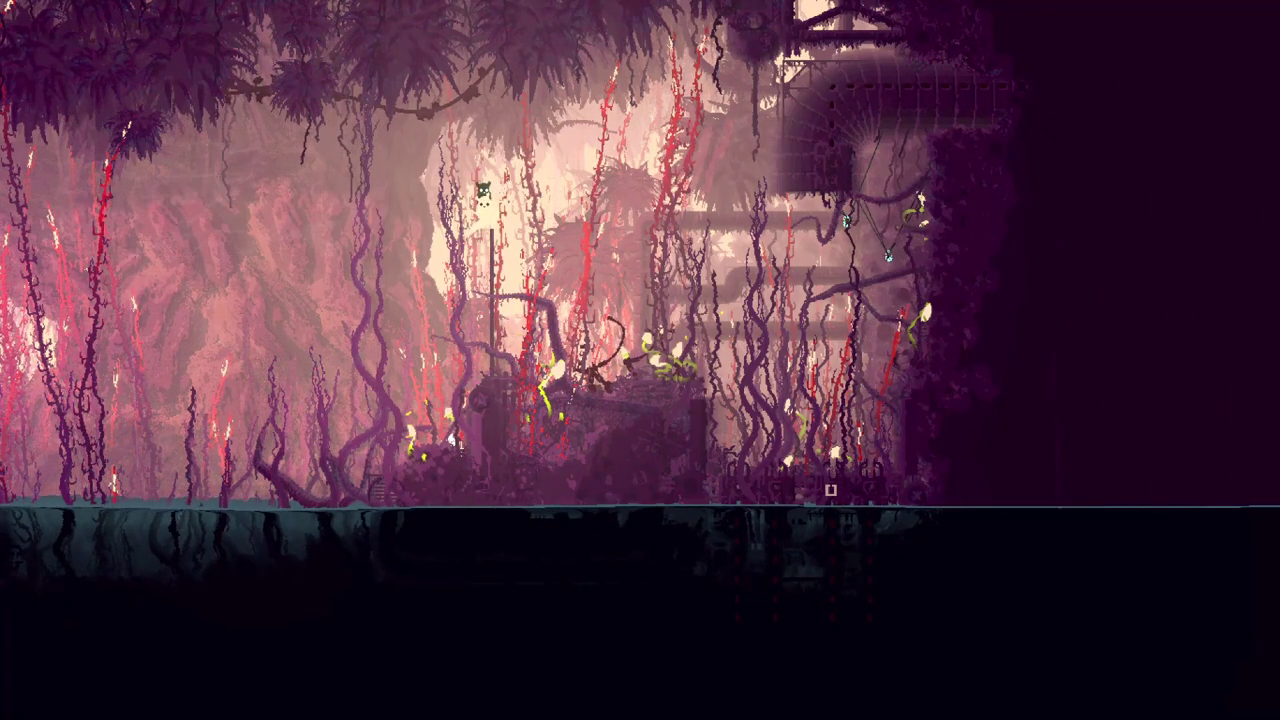
key("z")
key("Right")
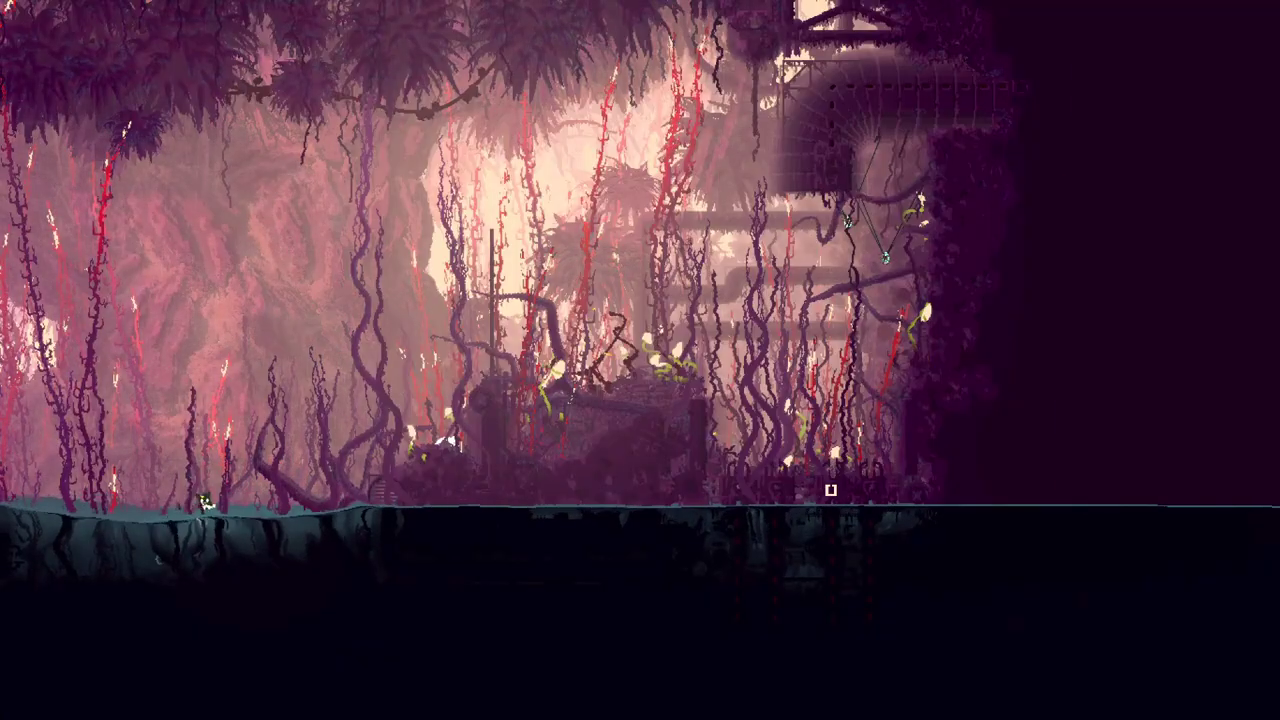
- Walk along the shore and continue left into the adjoining room
key("Right")
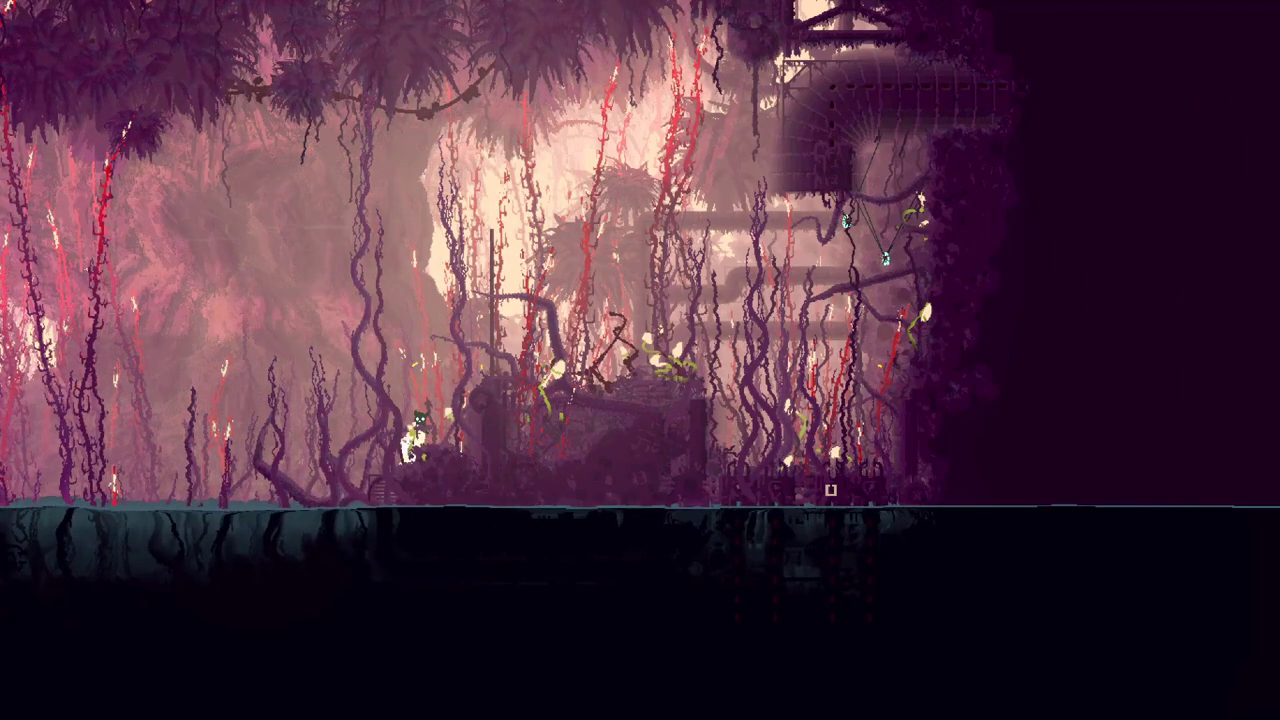
key("Left")
key("Left")
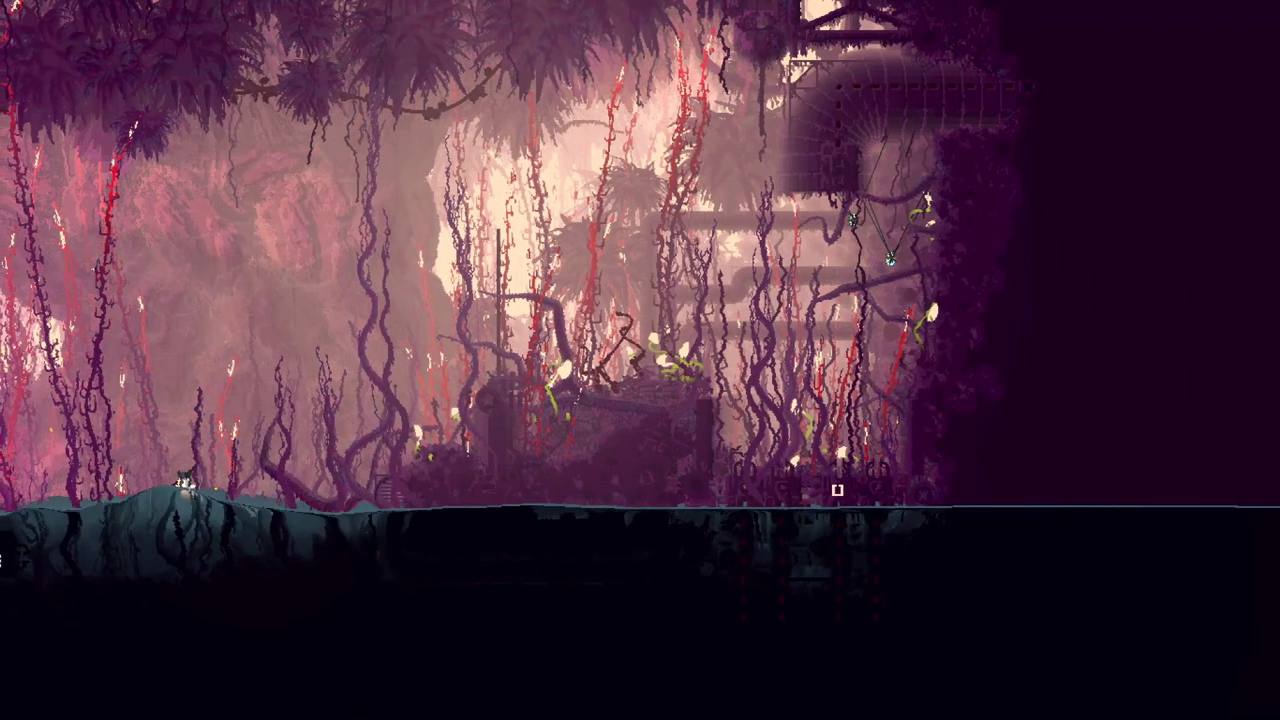
- Walk left and climb up through the vines onto the ledge
key("Left")
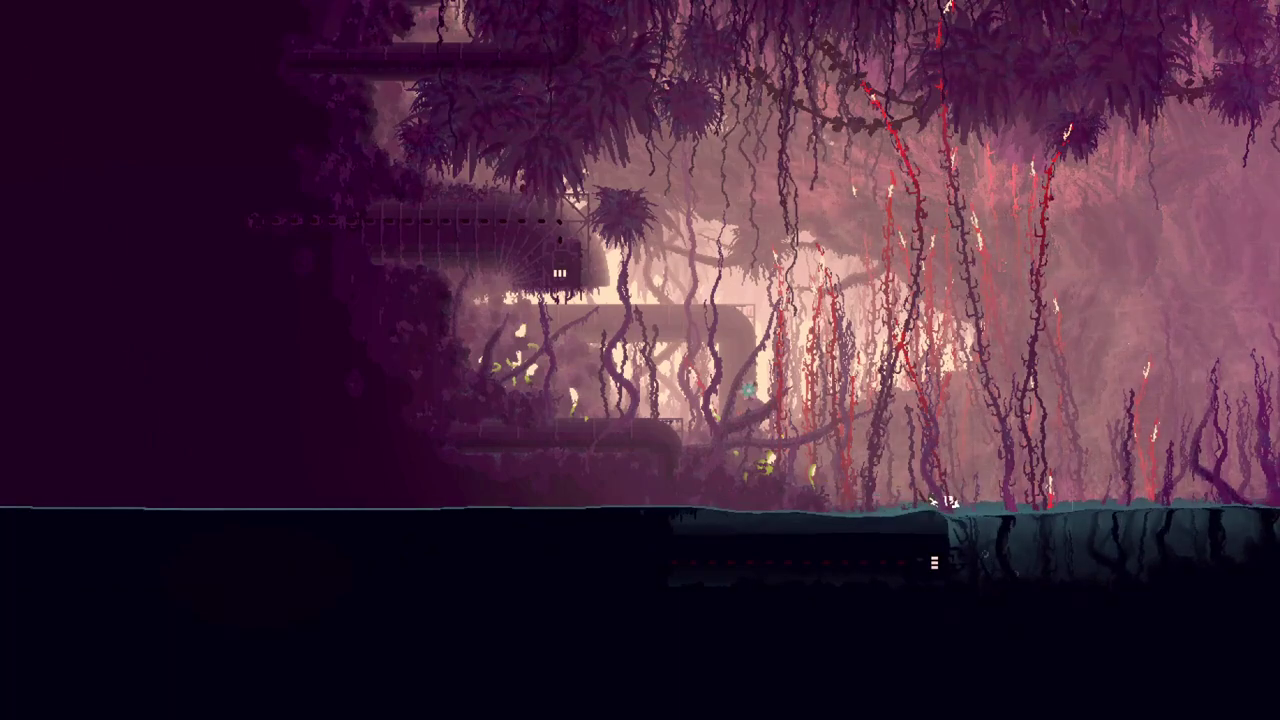
key("Left")
key("Left")
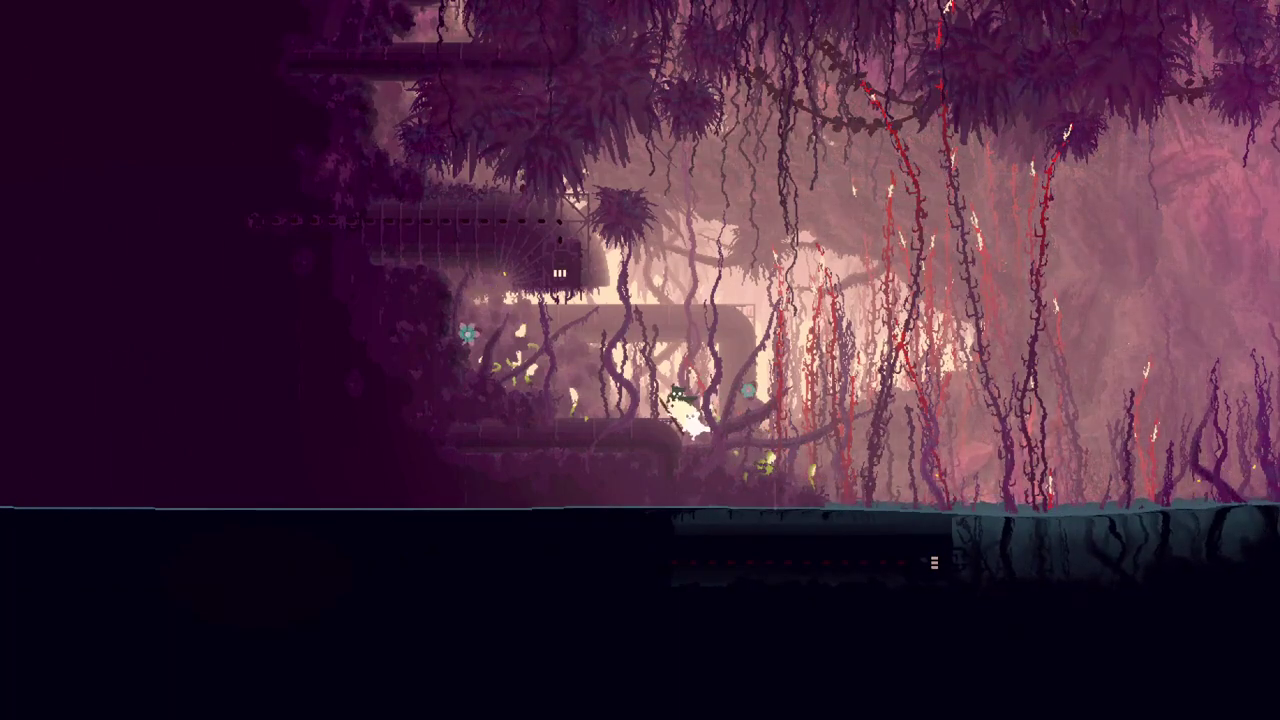
key("Up")
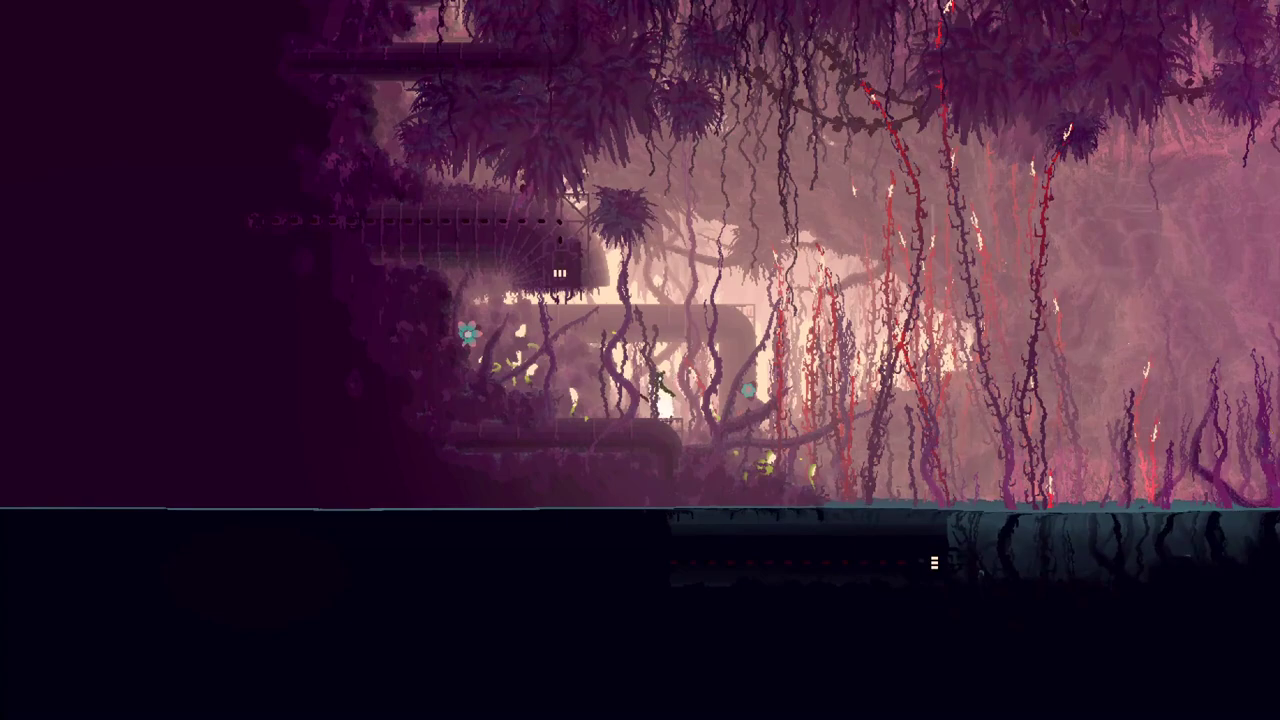
key("Left")
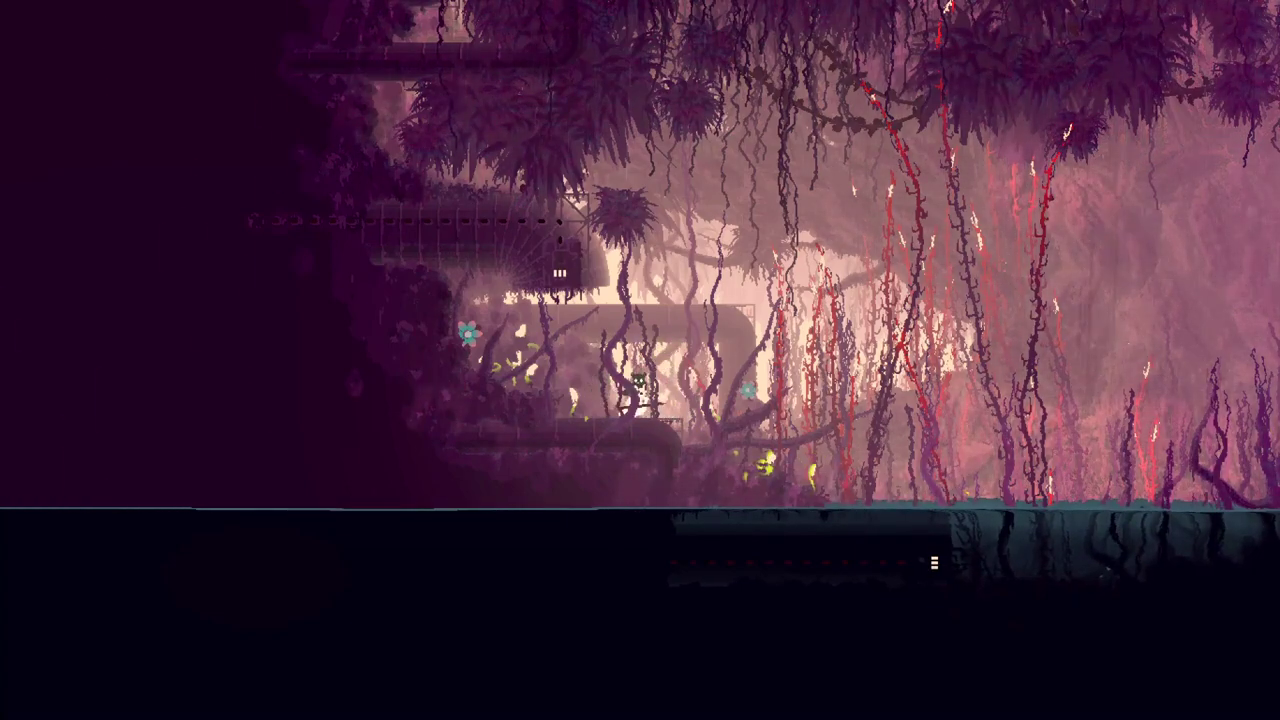
key("Left")
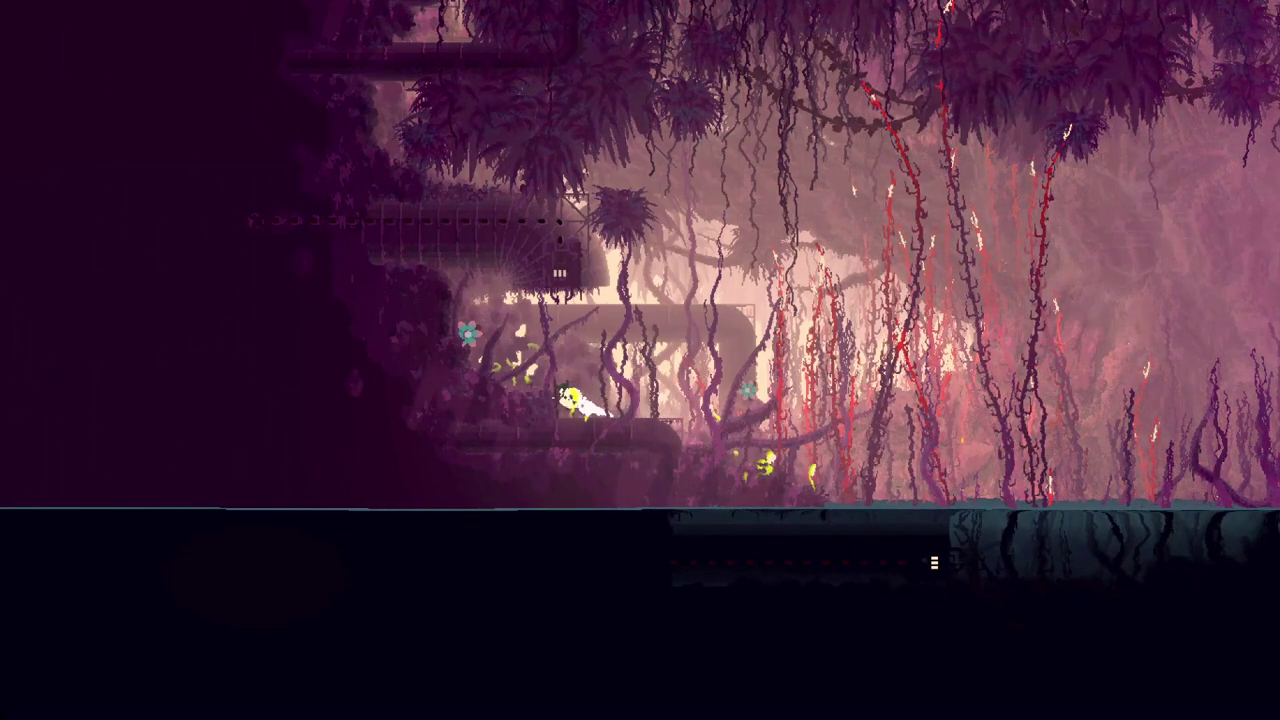
key("Right")
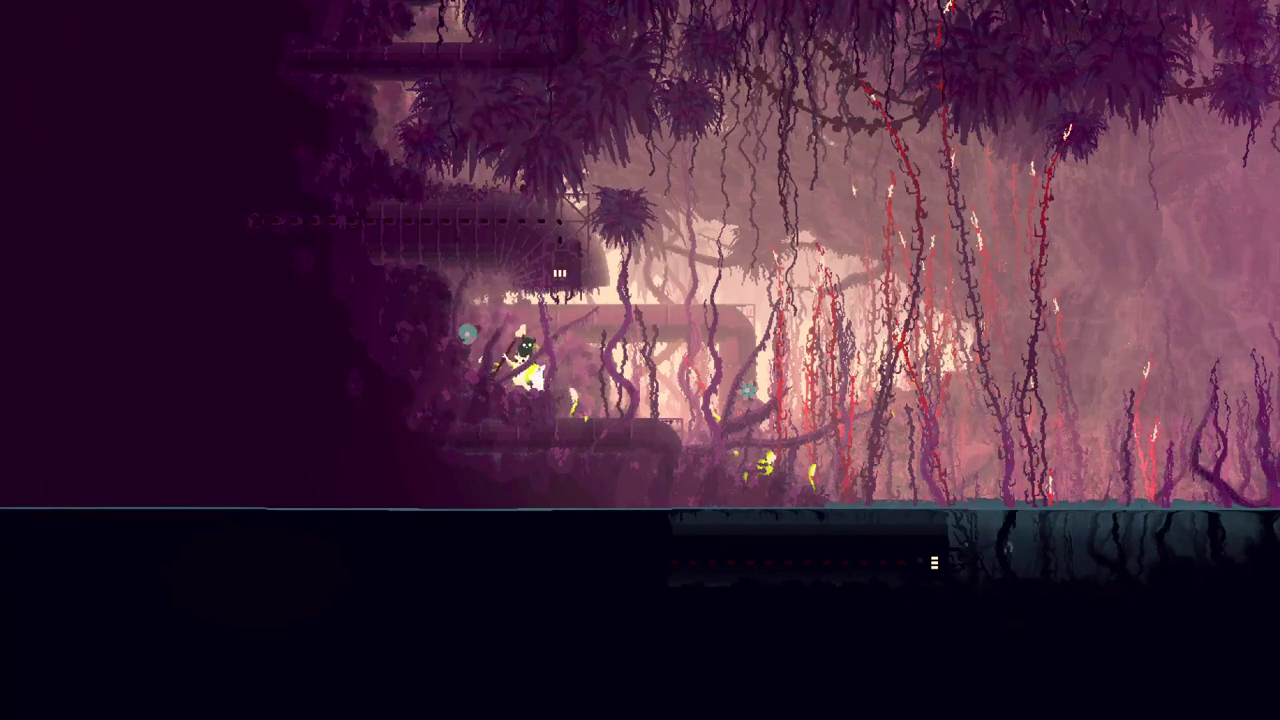
- Shuffle along the ledge past the teal object, stand up, and enter the shortcut pipe
key("Left")
key("Right")
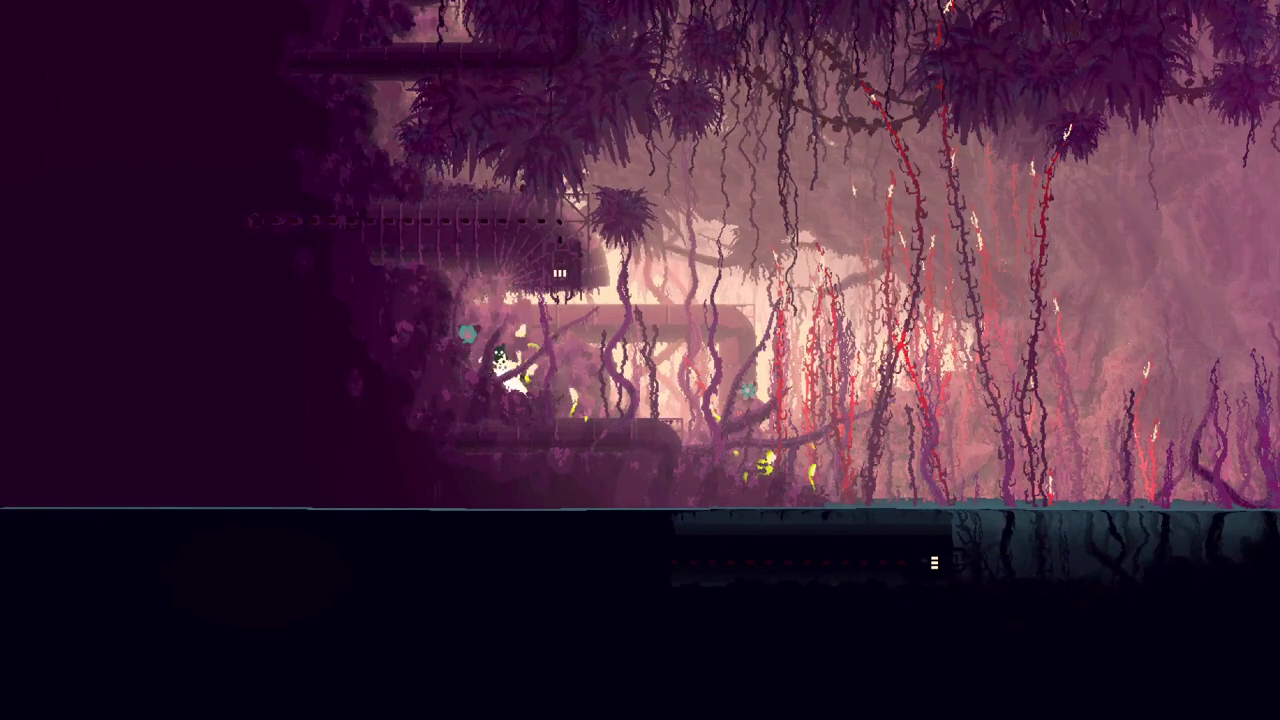
key("Right")
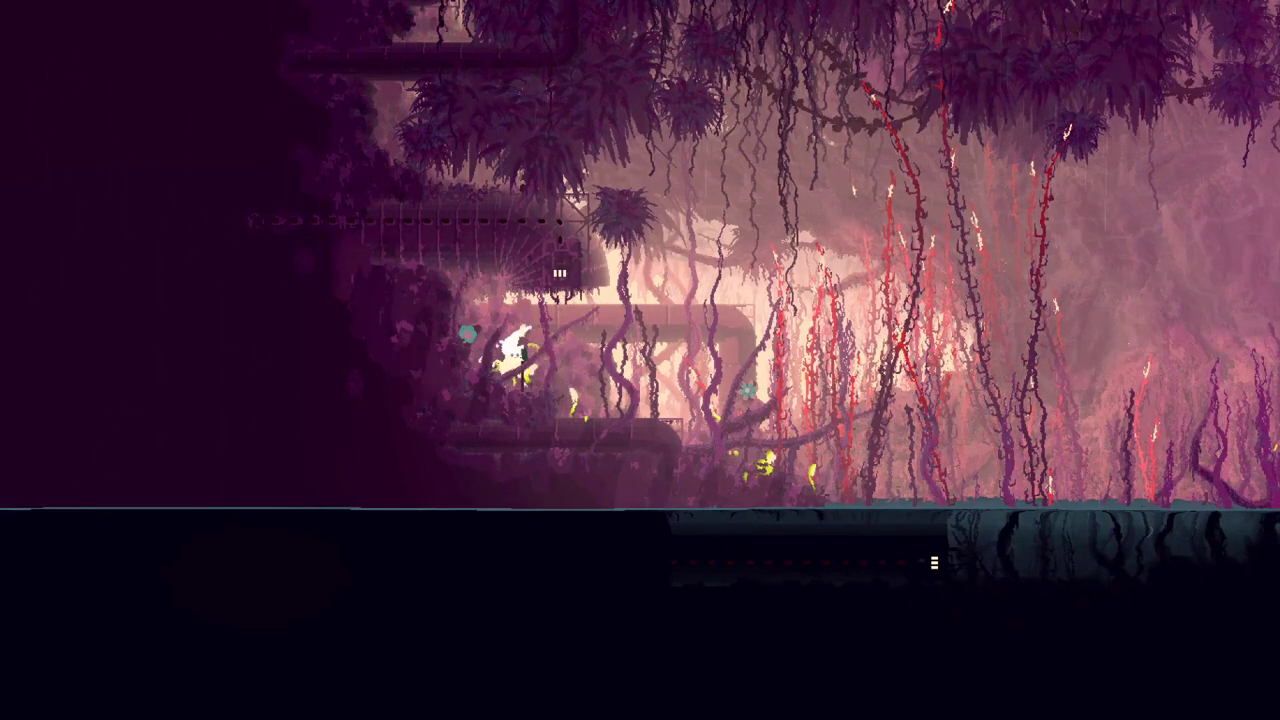
key("Right")
key("Left")
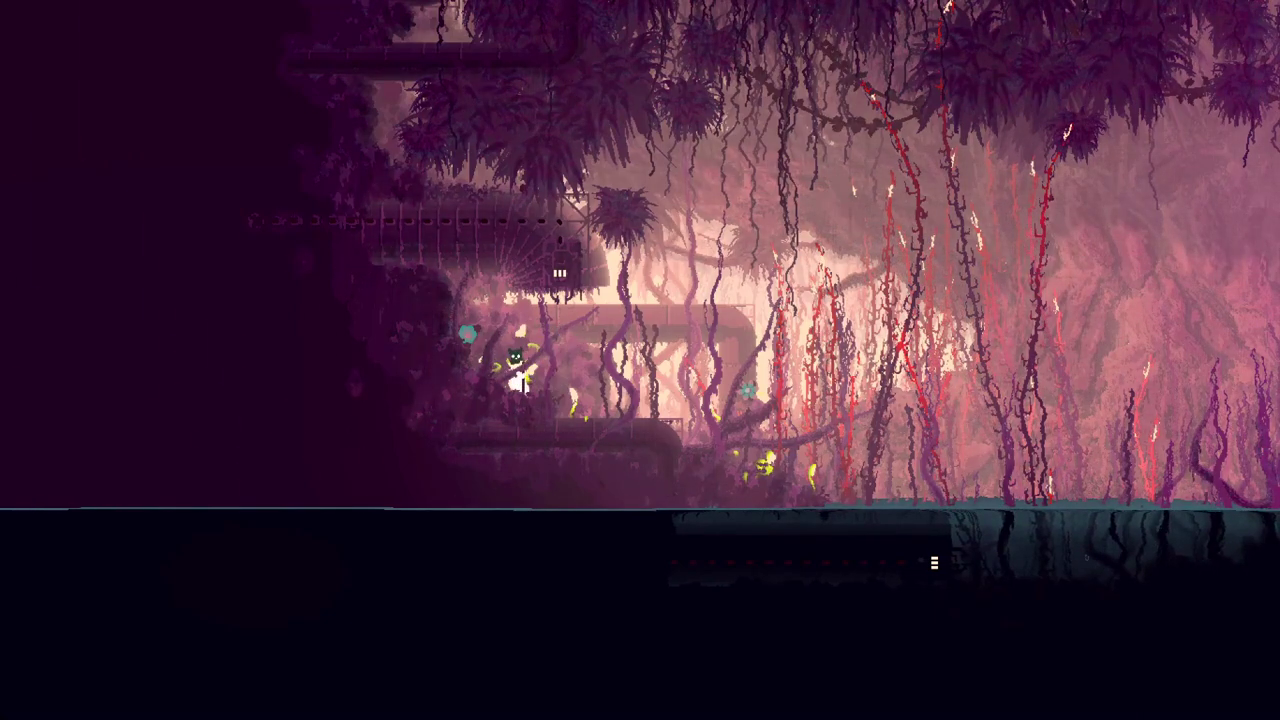
key("Up")
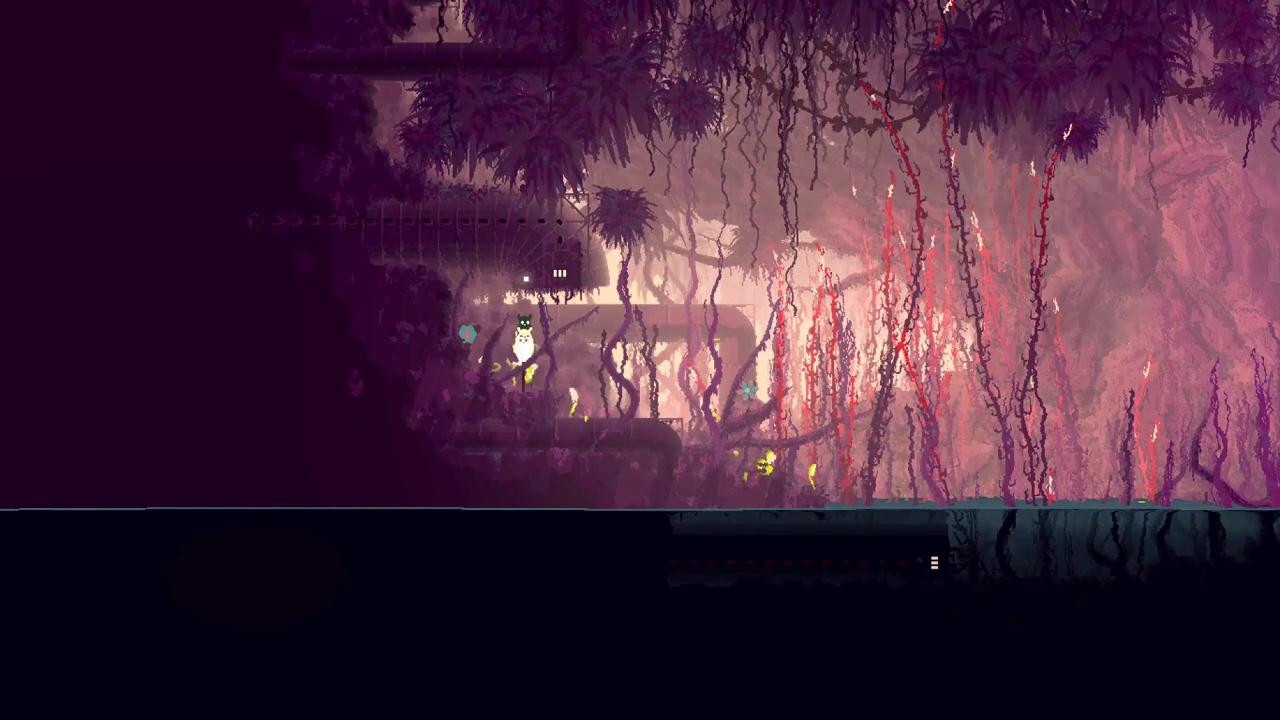
key("Up")
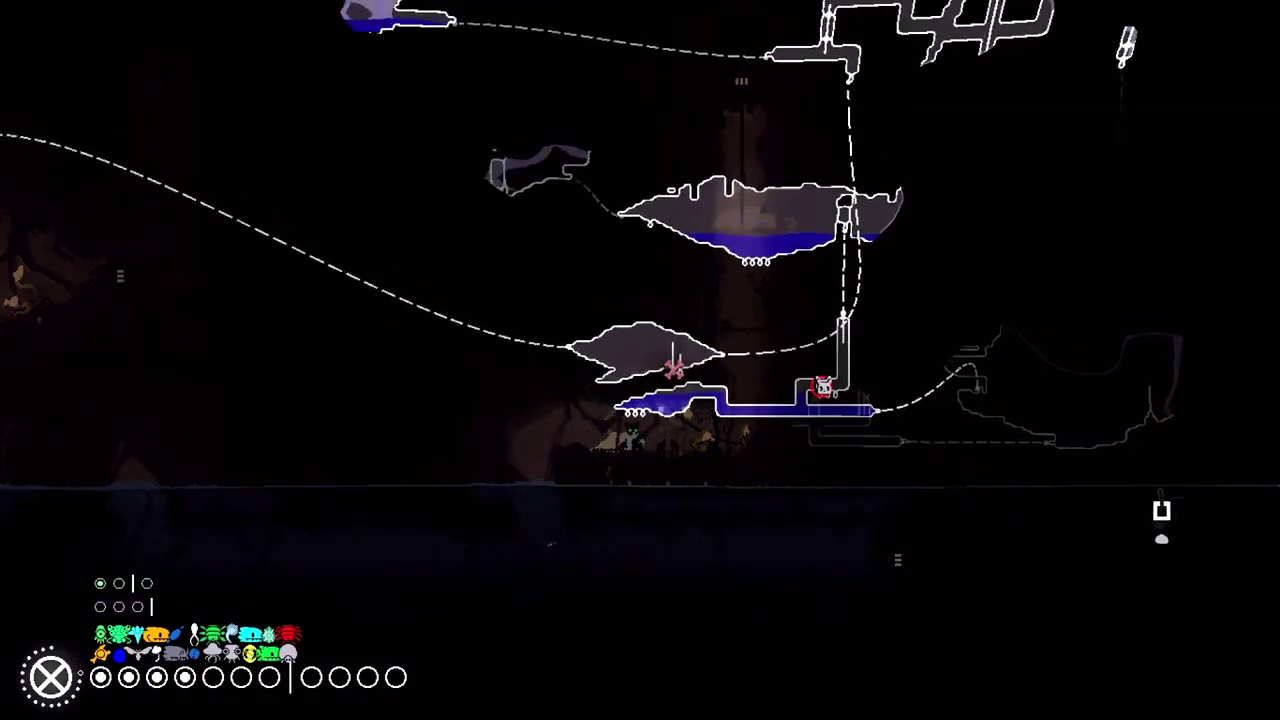
- Pan the region map left to follow the pink marker
key("Left")
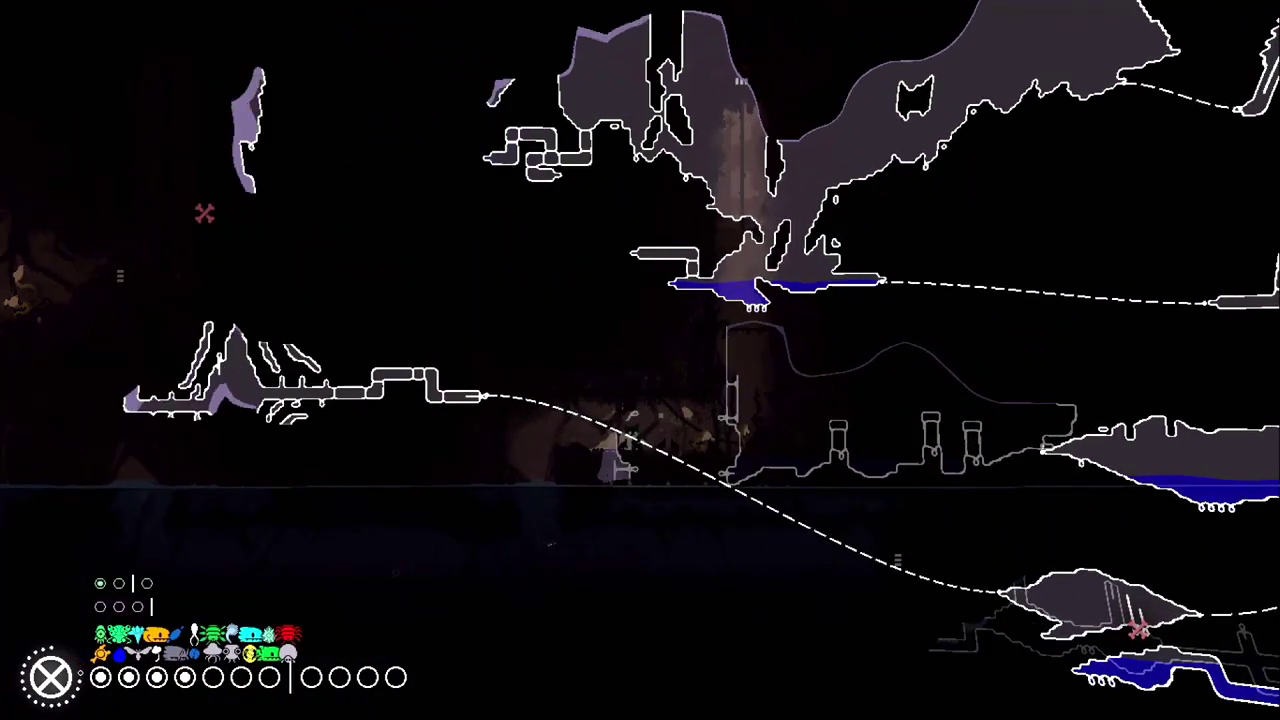
key("Left")
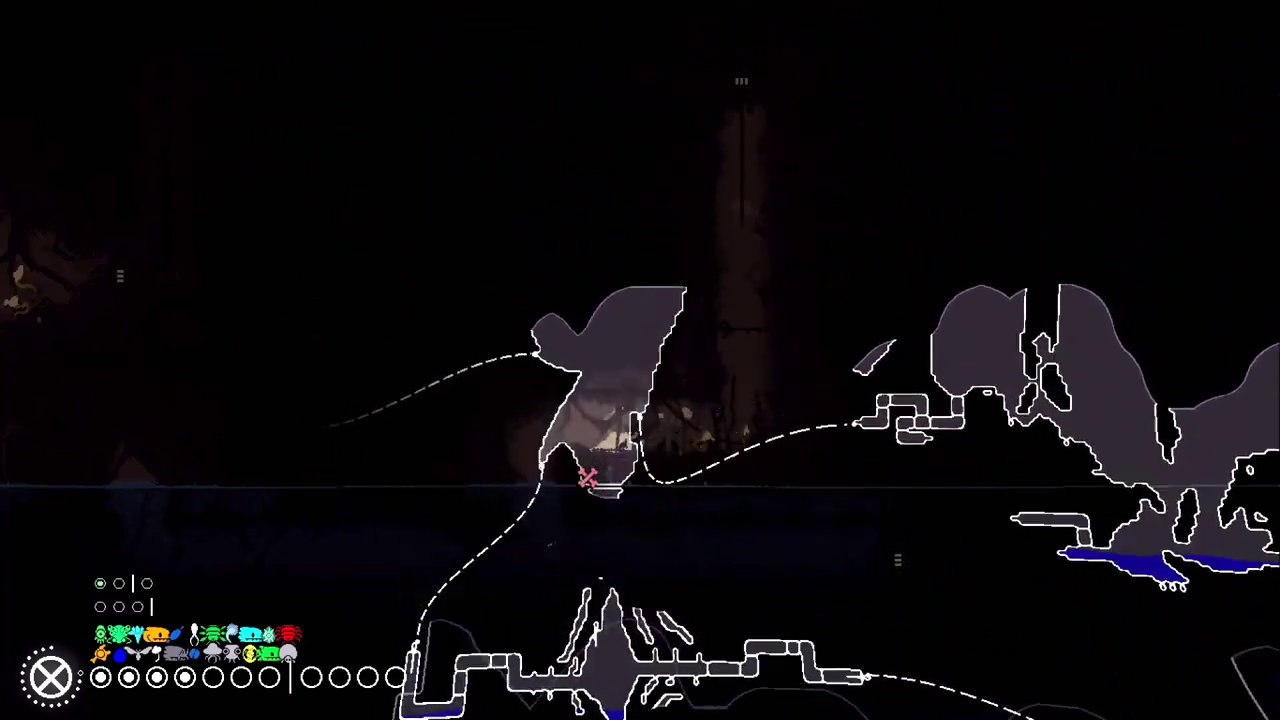
key("Left")
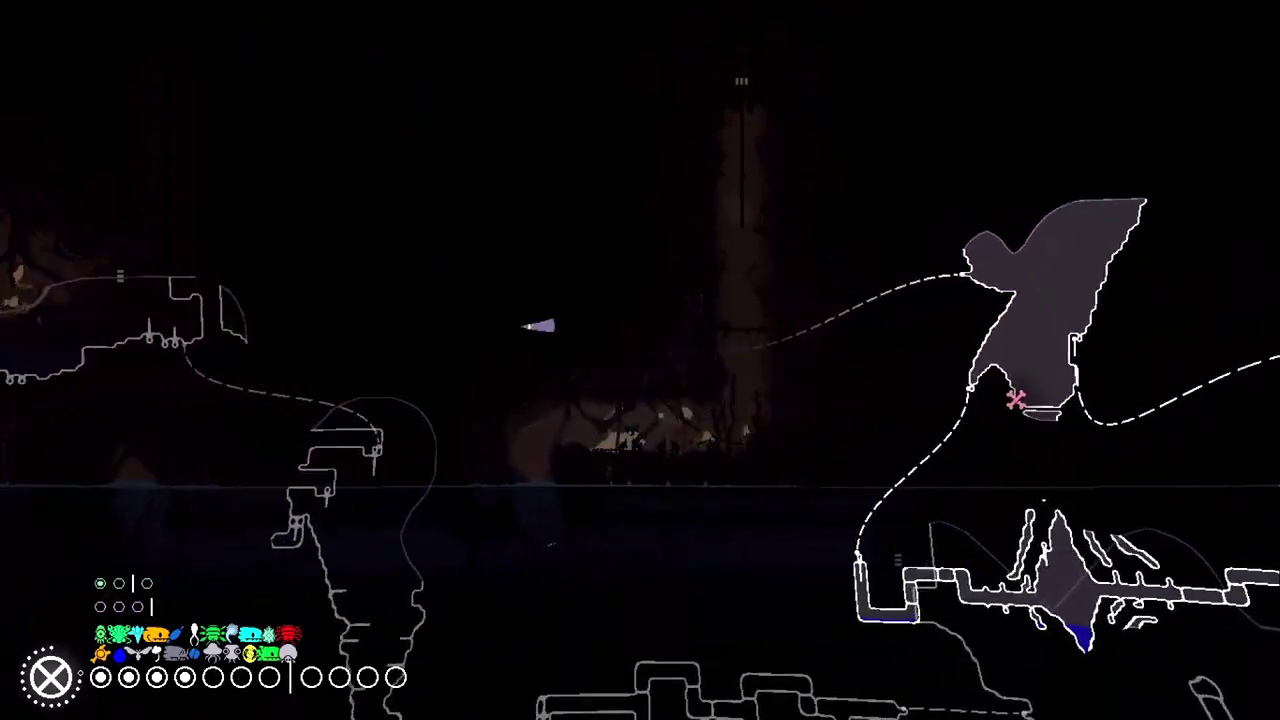
key("Left")
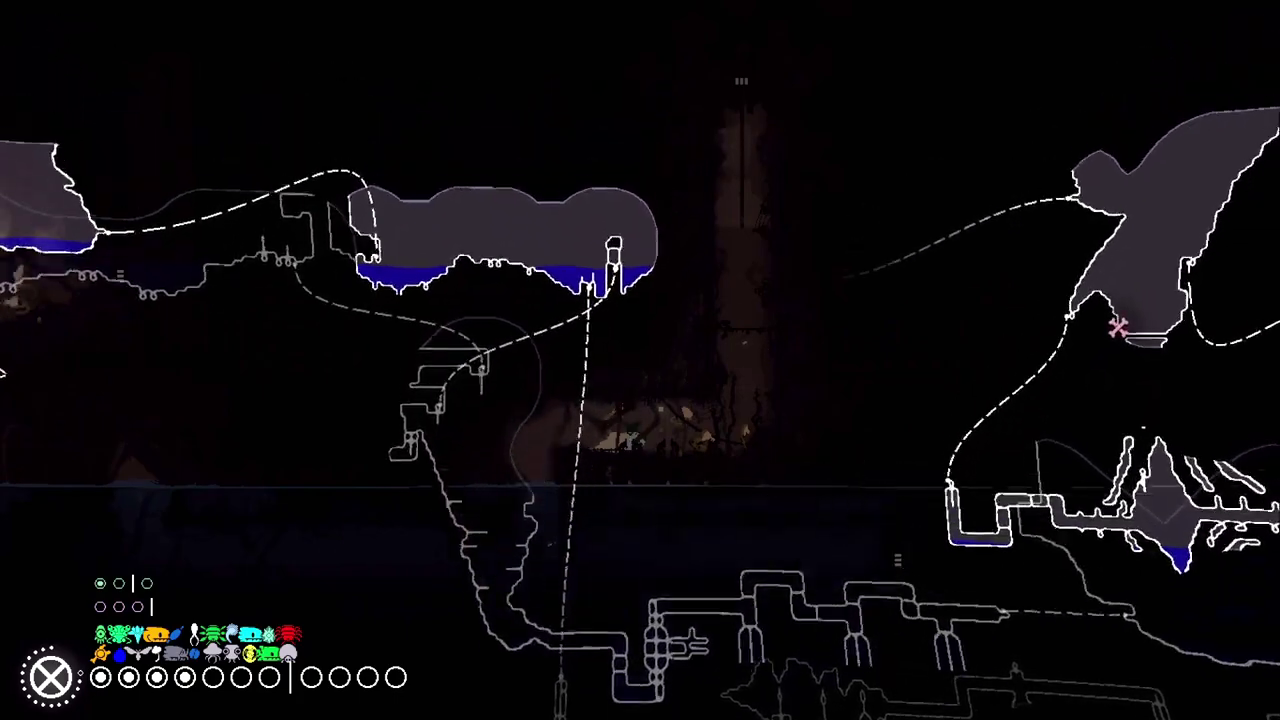
key("Up")
key("Down")
key("Up")
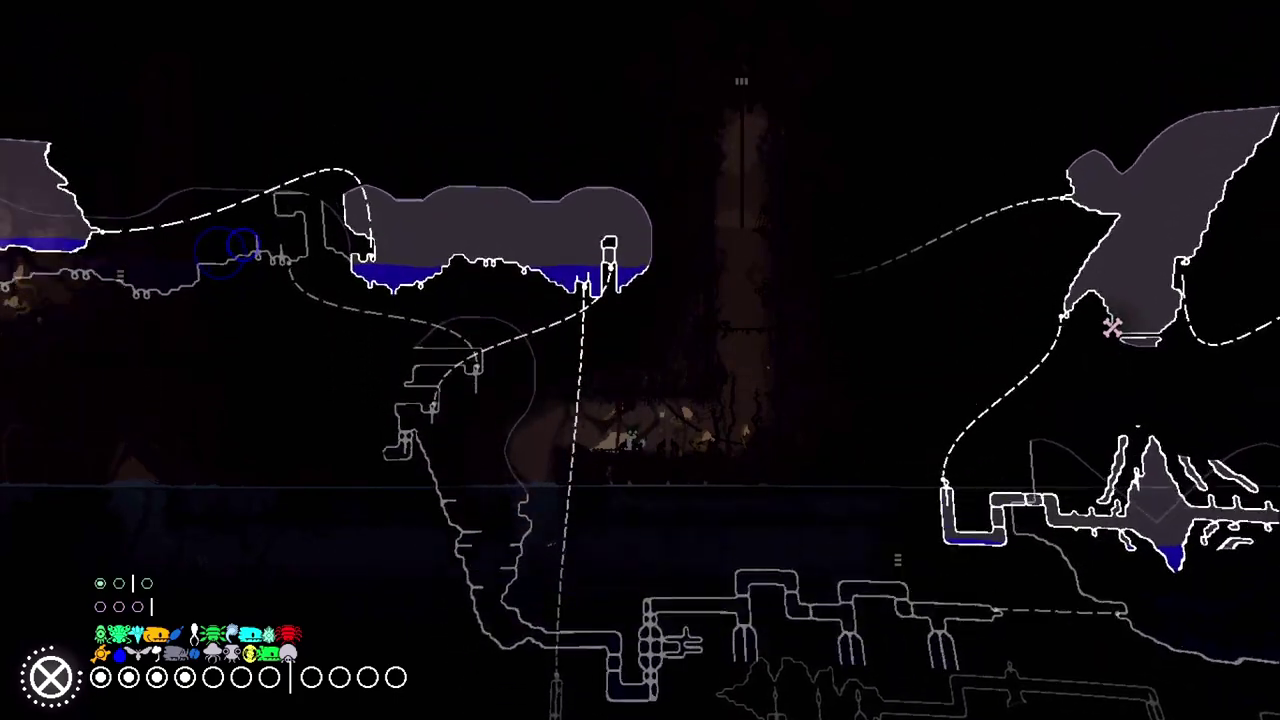
- Survey the surrounding rooms on the map, then close it
key("Up")
key("Down")
key("Right")
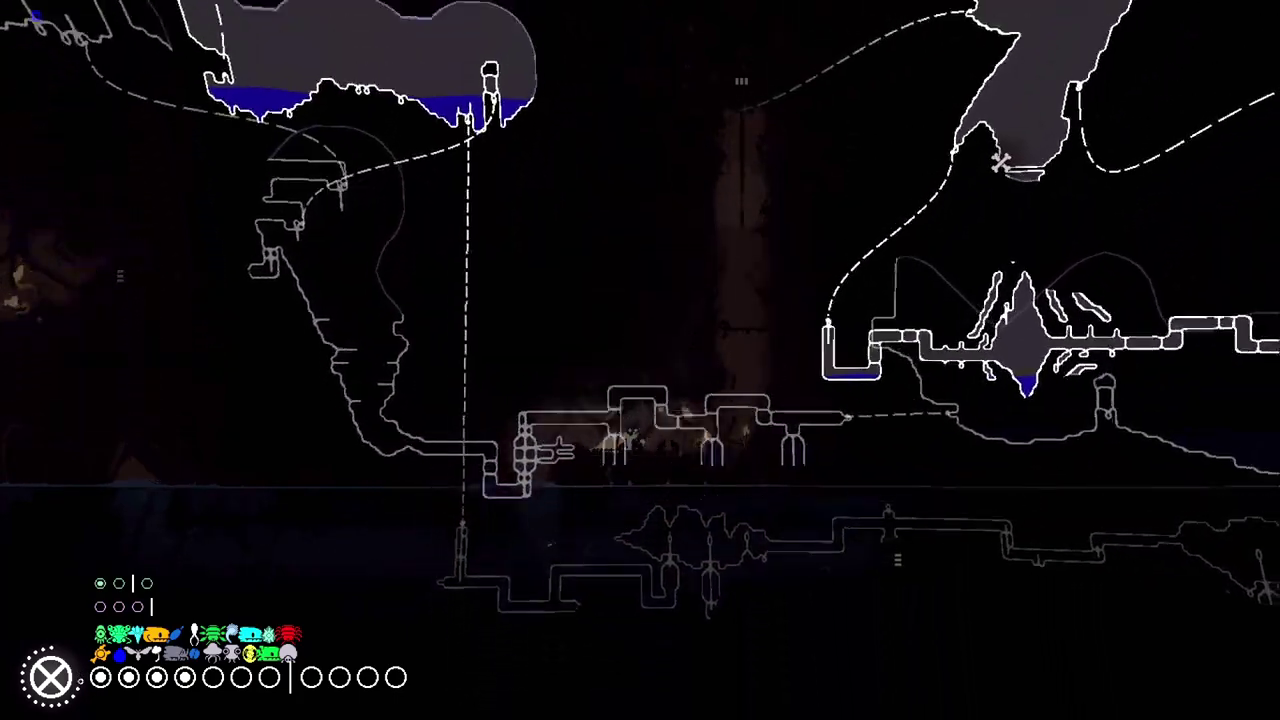
key("Right")
key("Left")
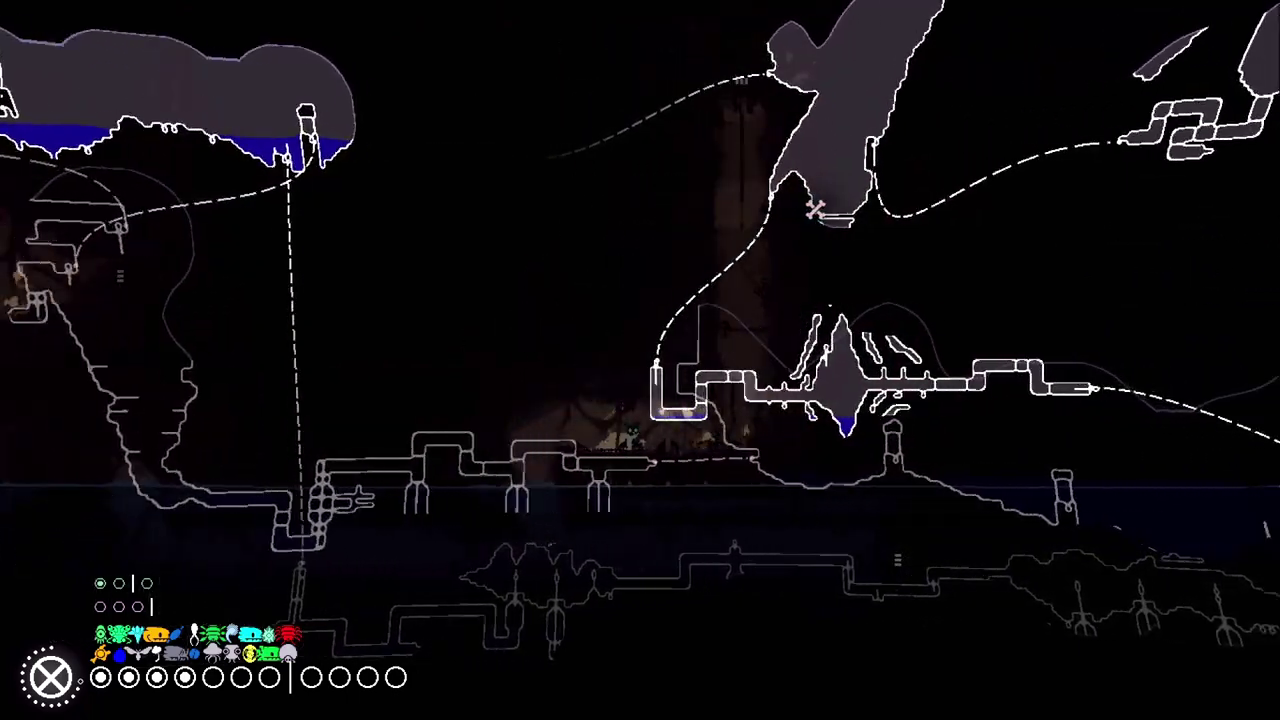
key("Up")
key("Left")
key("Down")
key("Right")
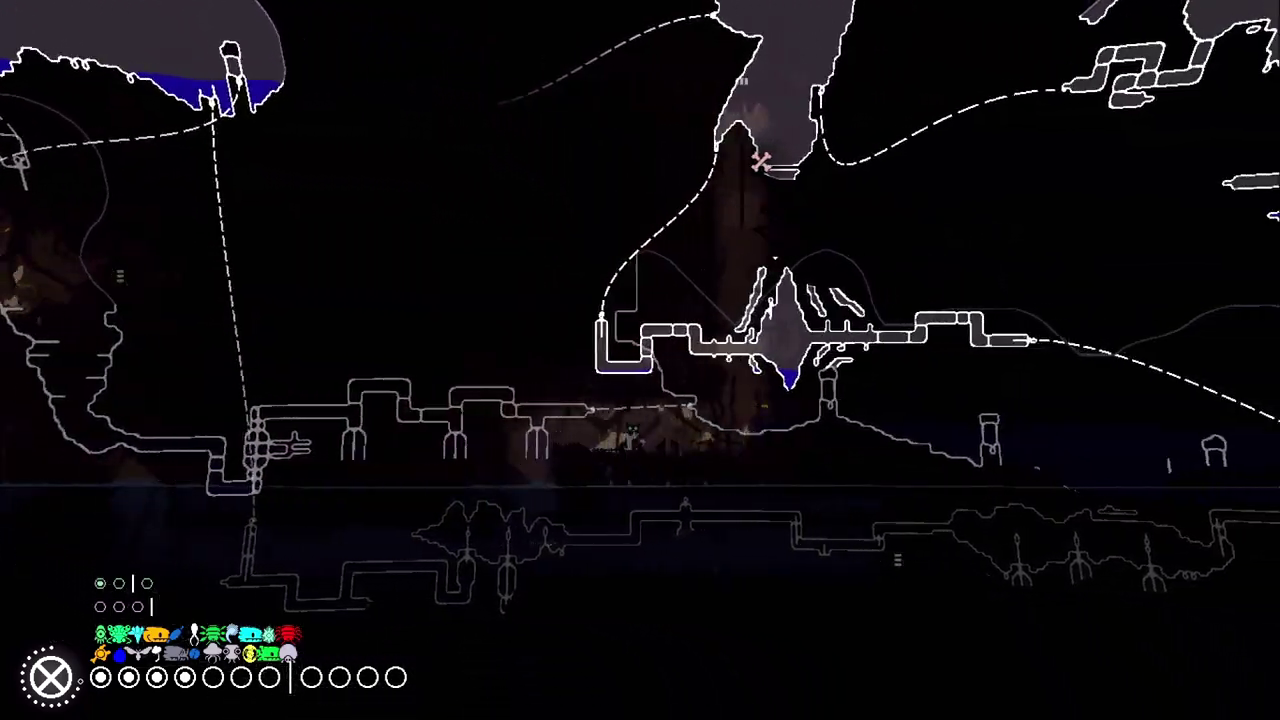
key("Down")
key("Right")
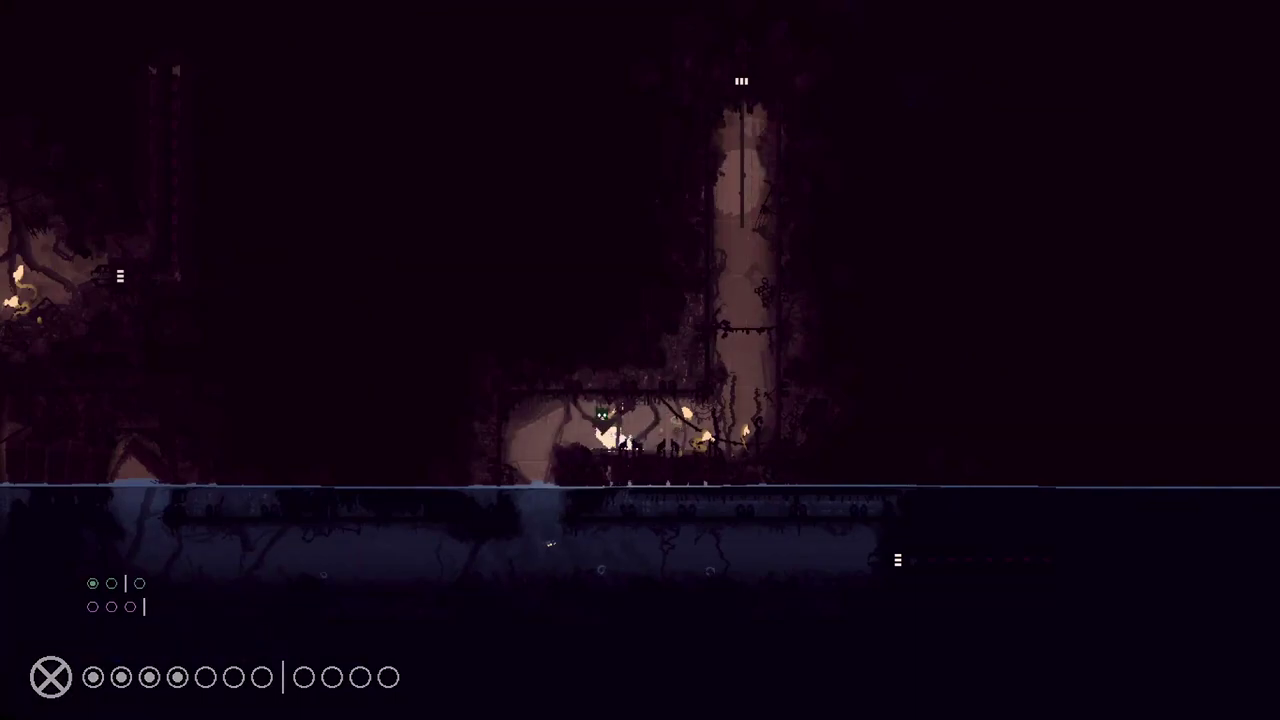
- Drop into the water and swim right through the pink vine room into a flooded pipe chamber
key("Left")
key("Down")
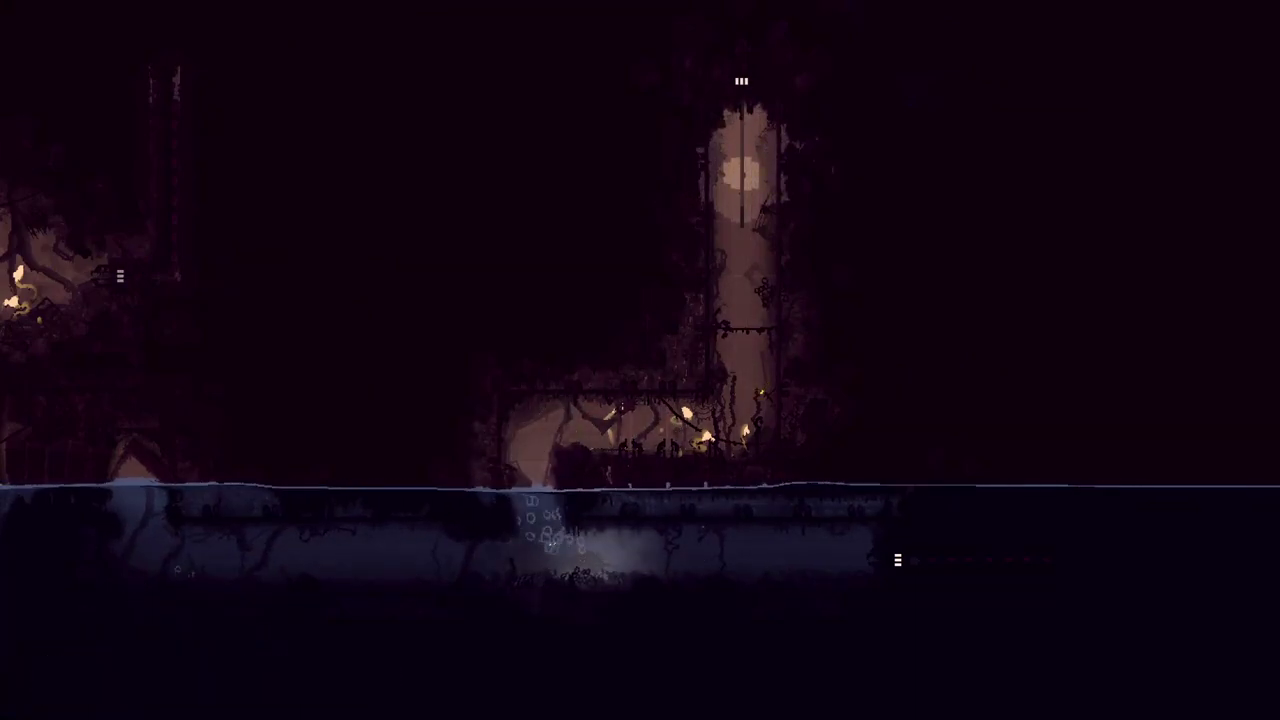
key("Right")
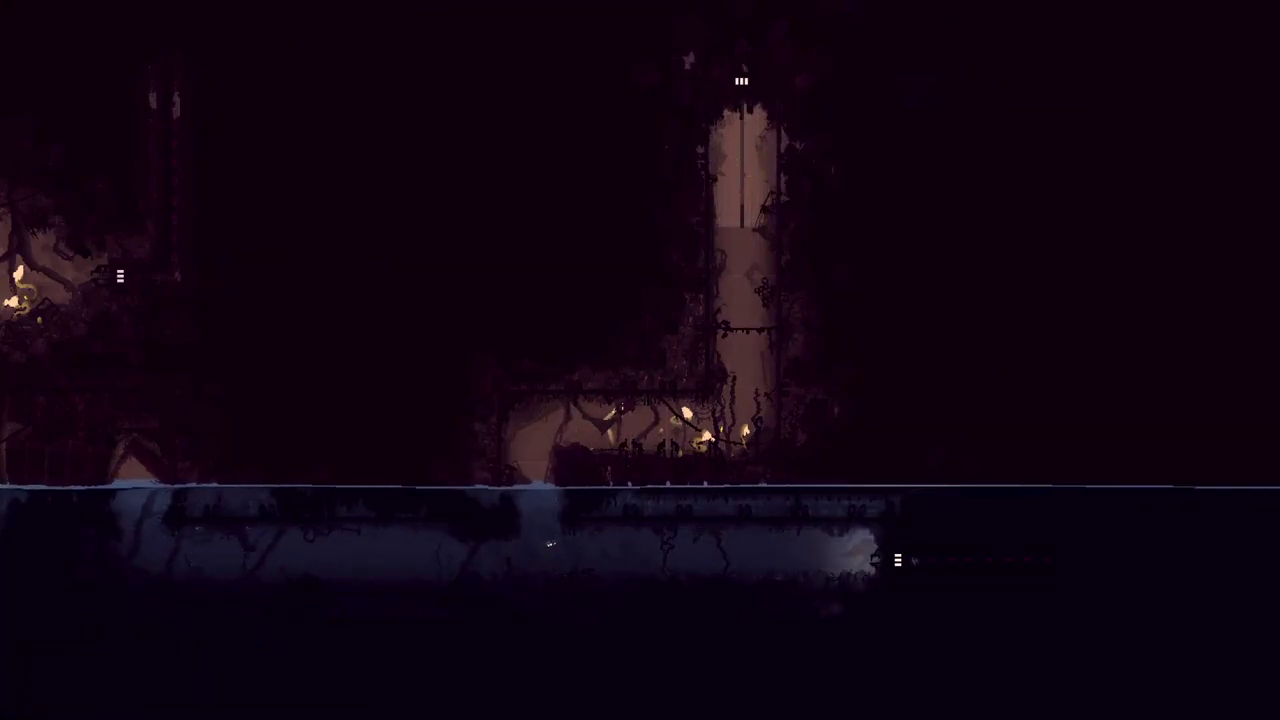
key("Right")
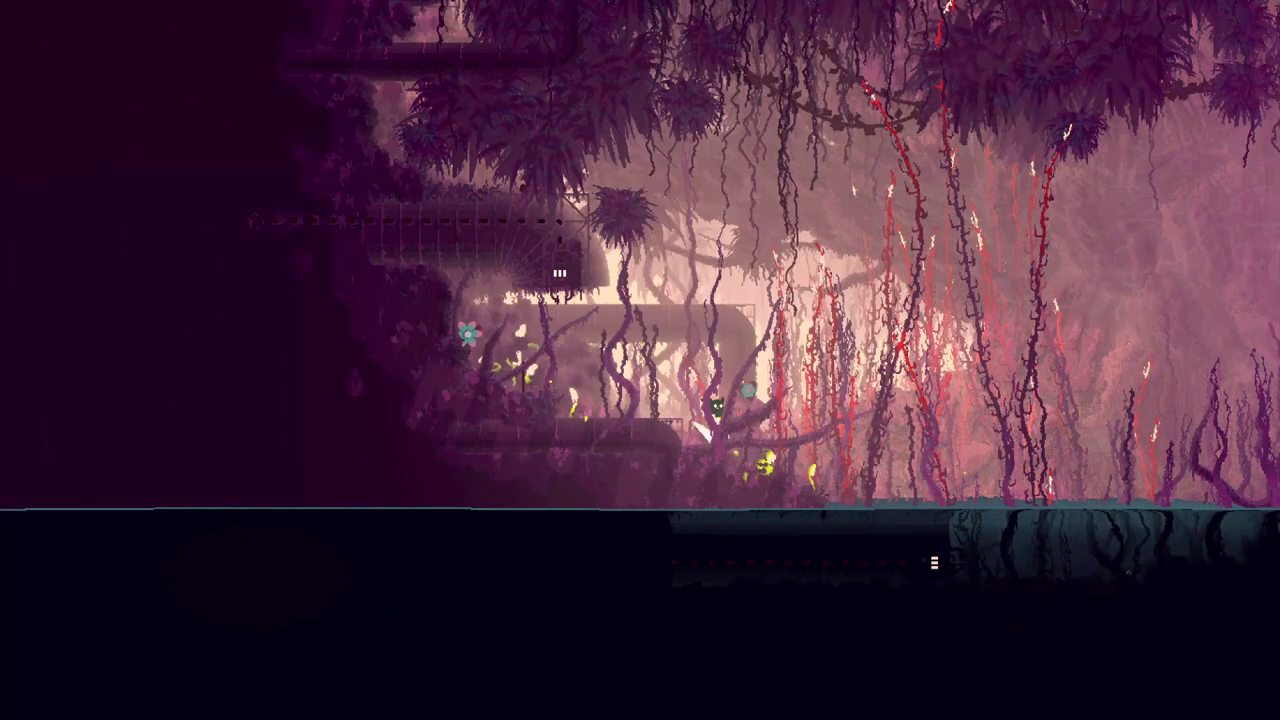
key("Right")
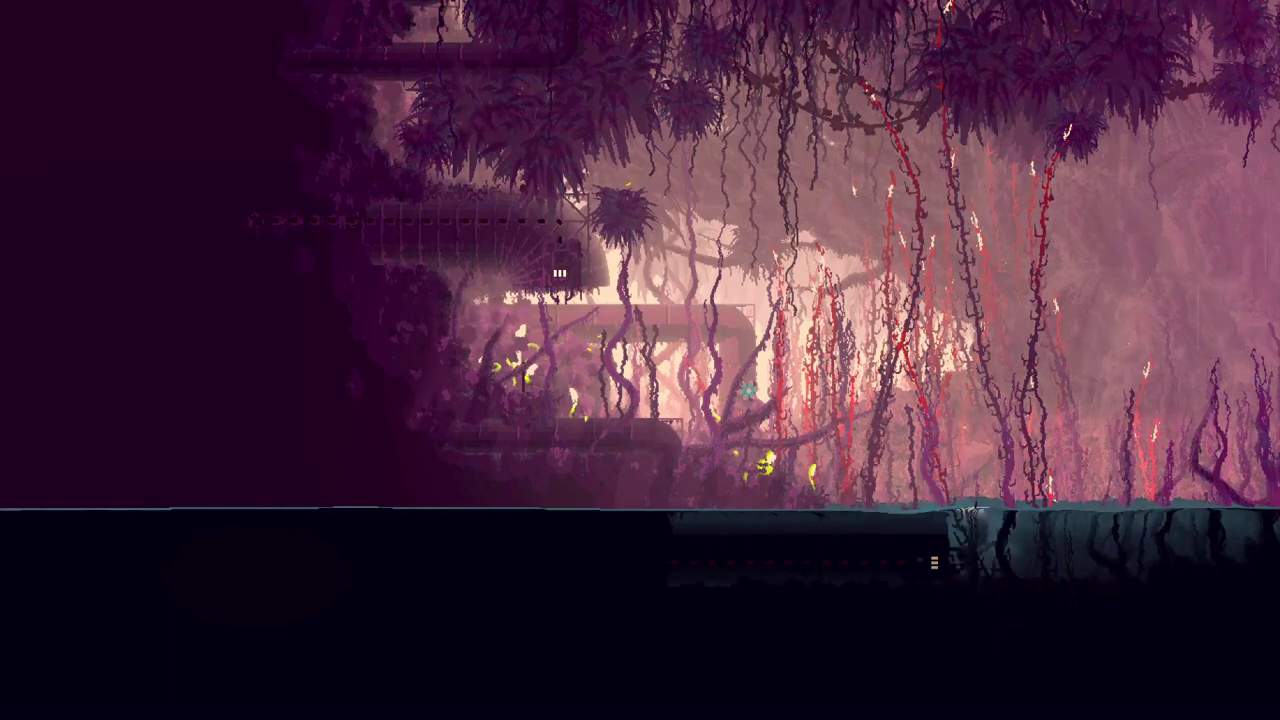
key("Right")
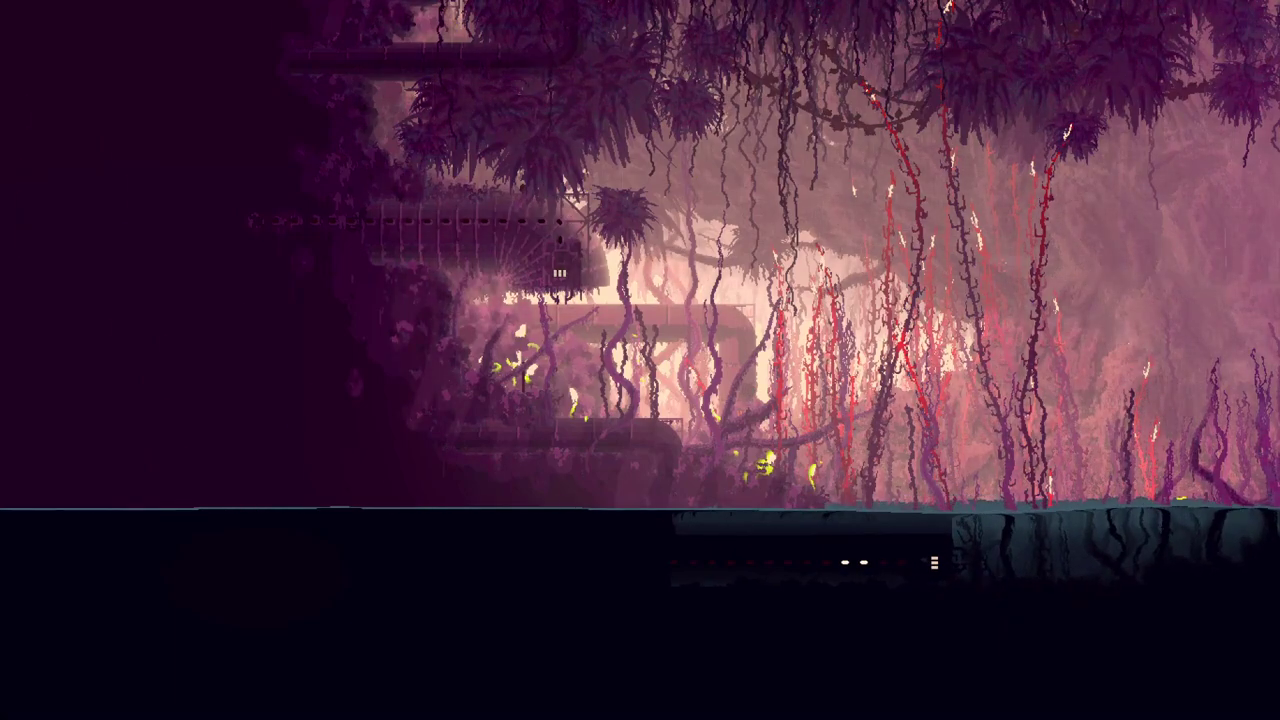
key("Left")
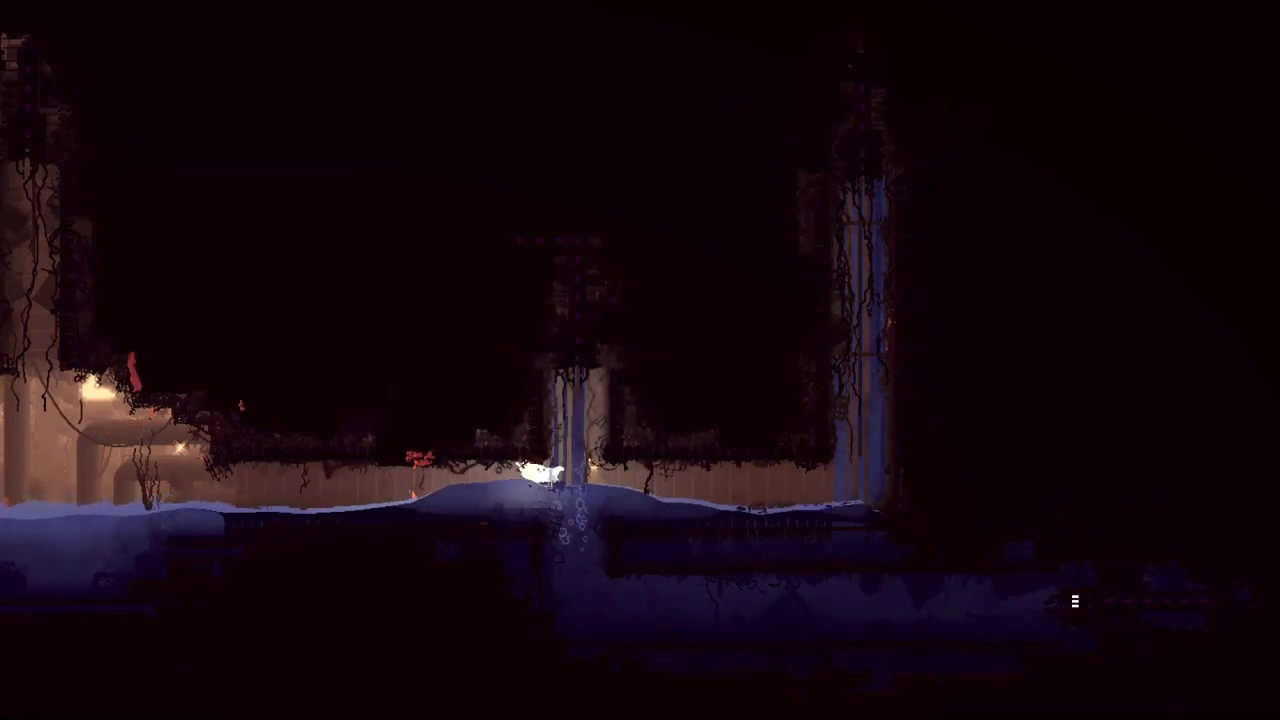
- Swim left along the water surface, climb onto the ledge and pick up a spear
key("Left")
key("Left")
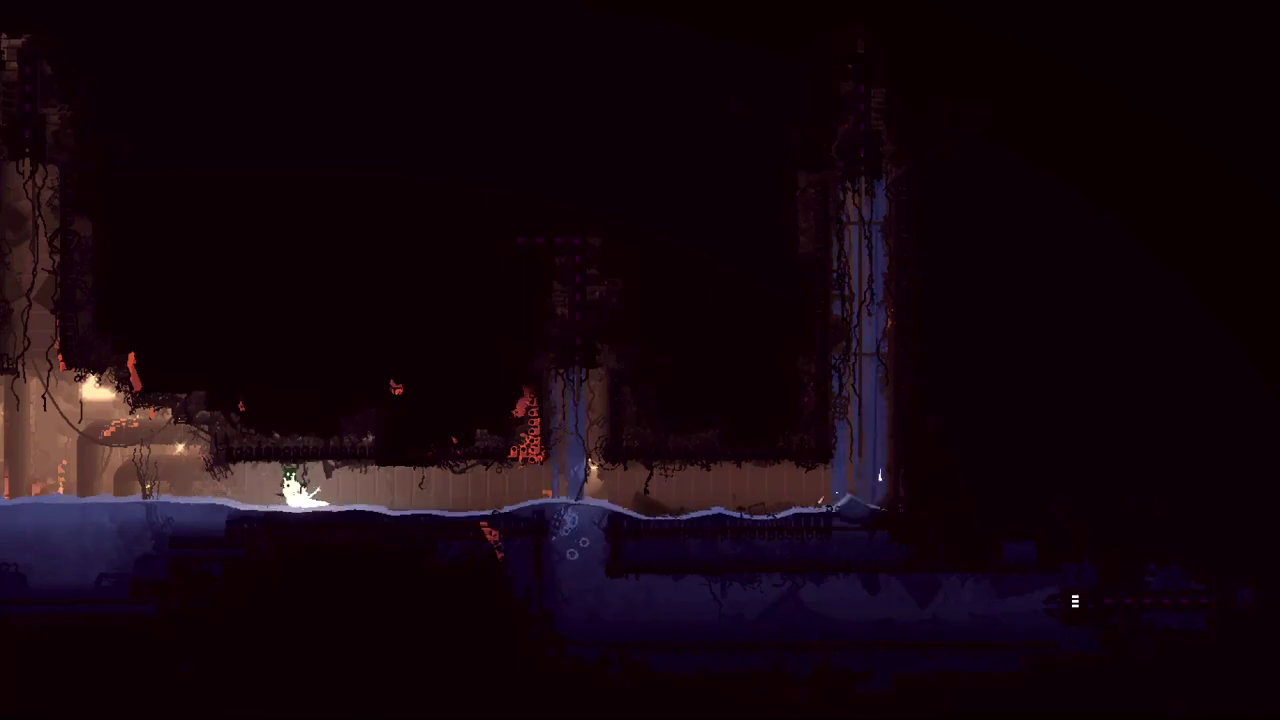
key("Left")
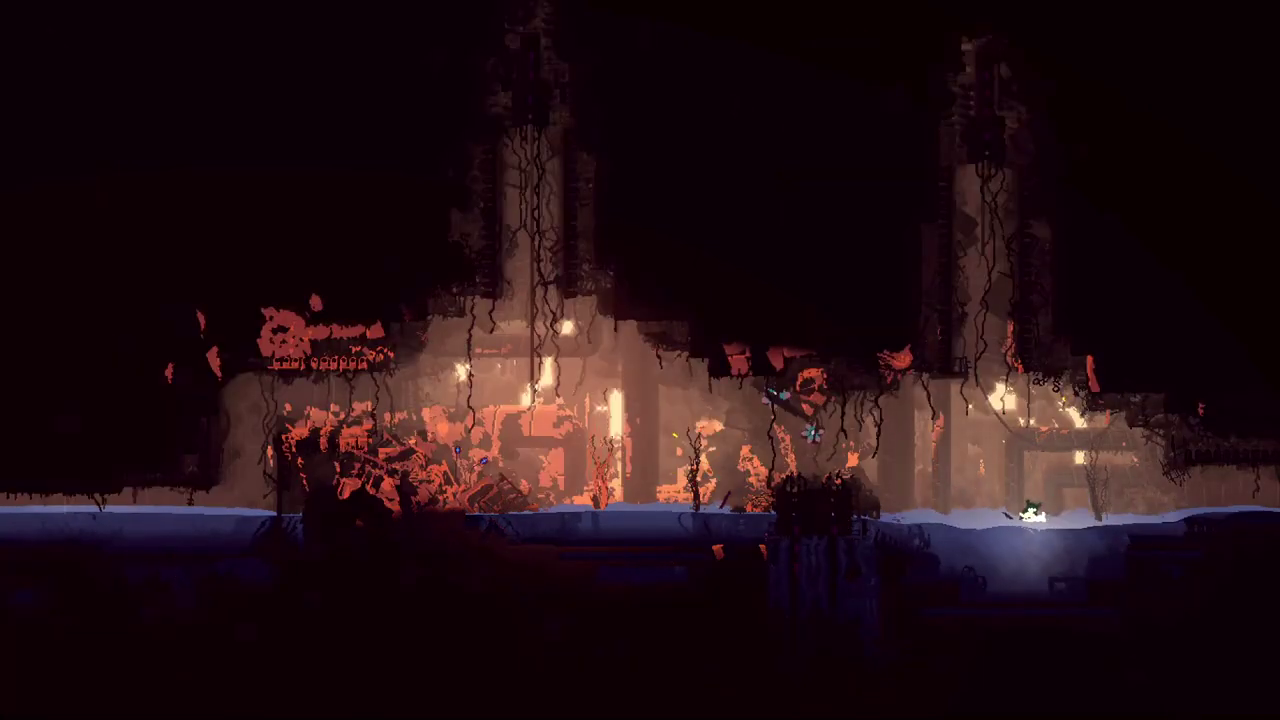
key("Left")
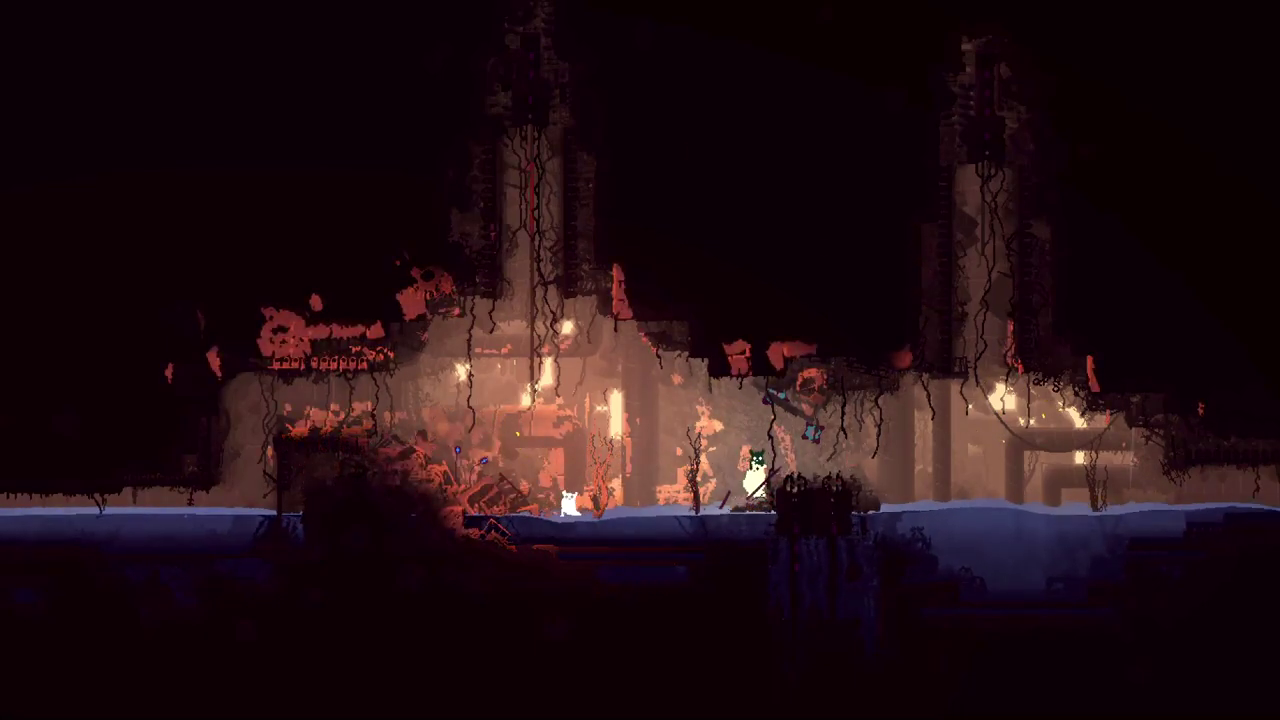
key("Left")
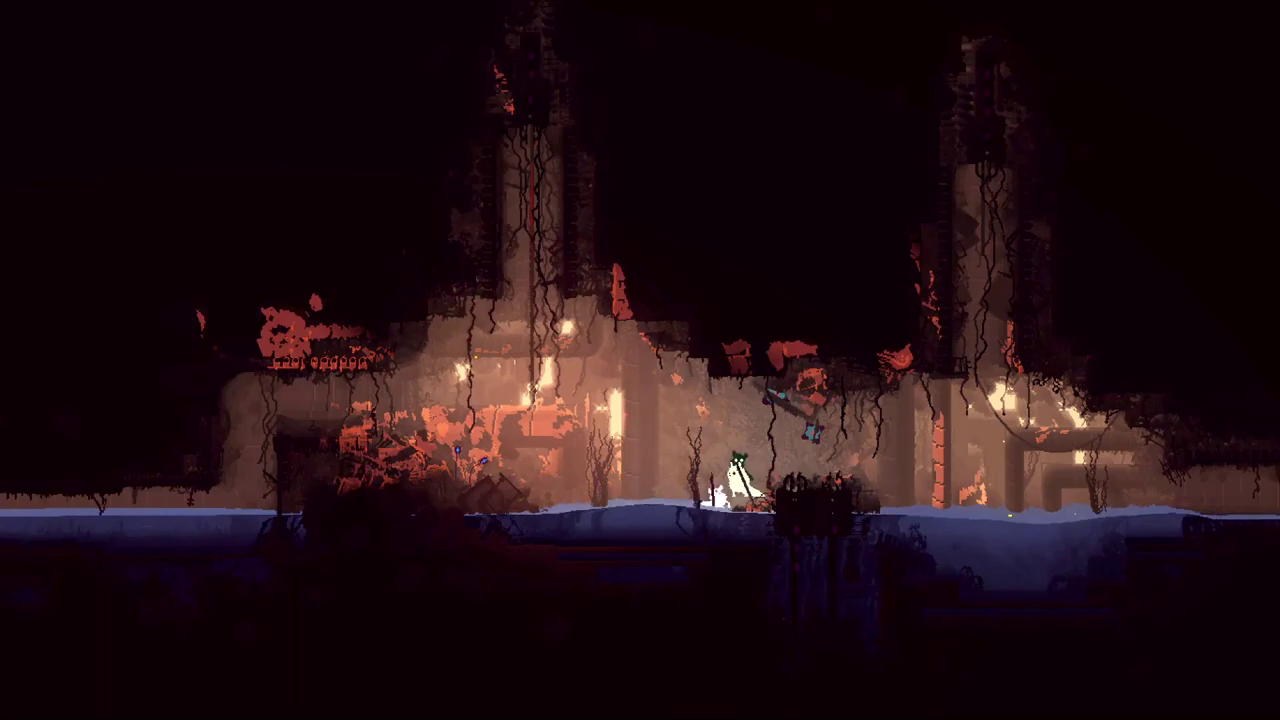
- Walk right along the ground, then come back left across the shore and water
key("Right")
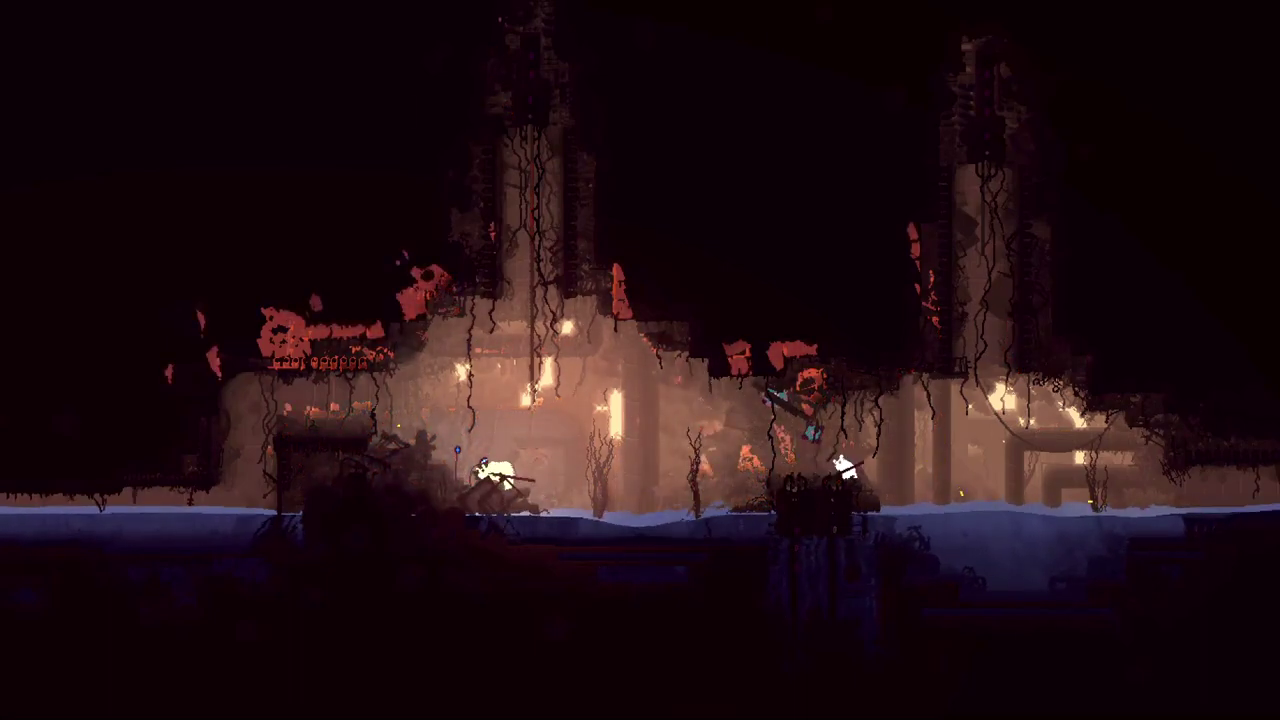
key("Right")
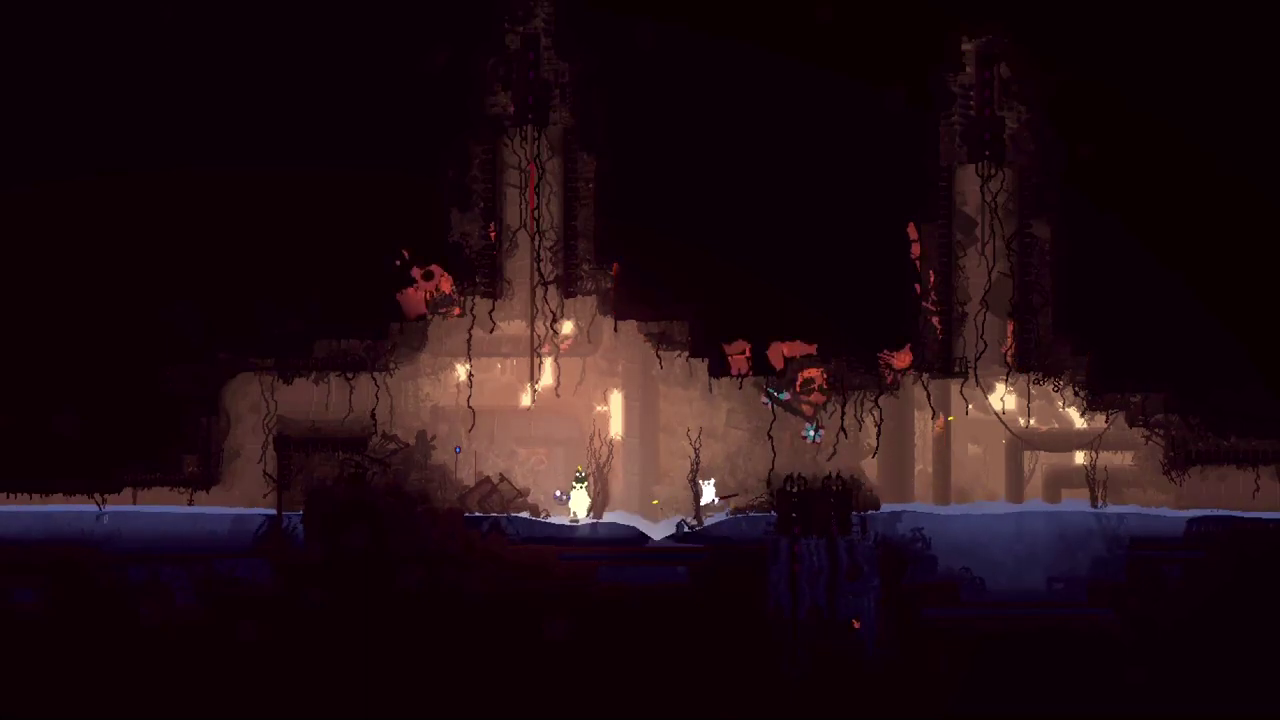
key("Left")
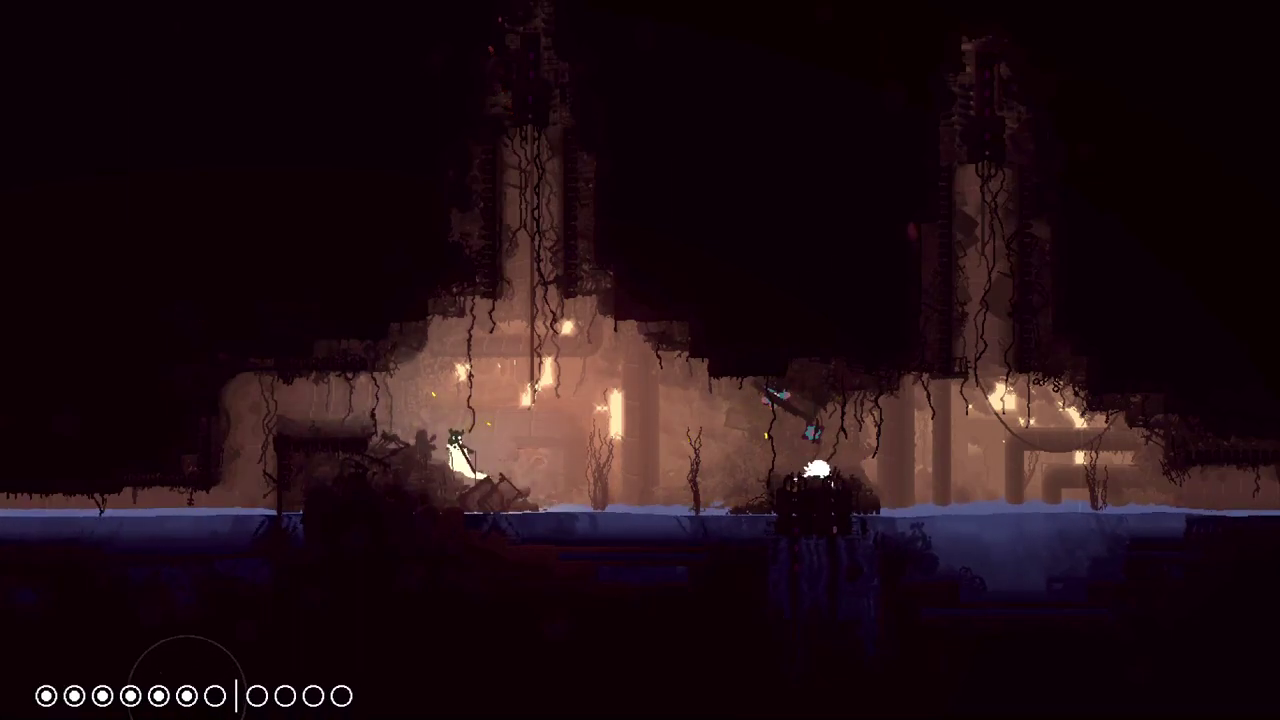
key("Left")
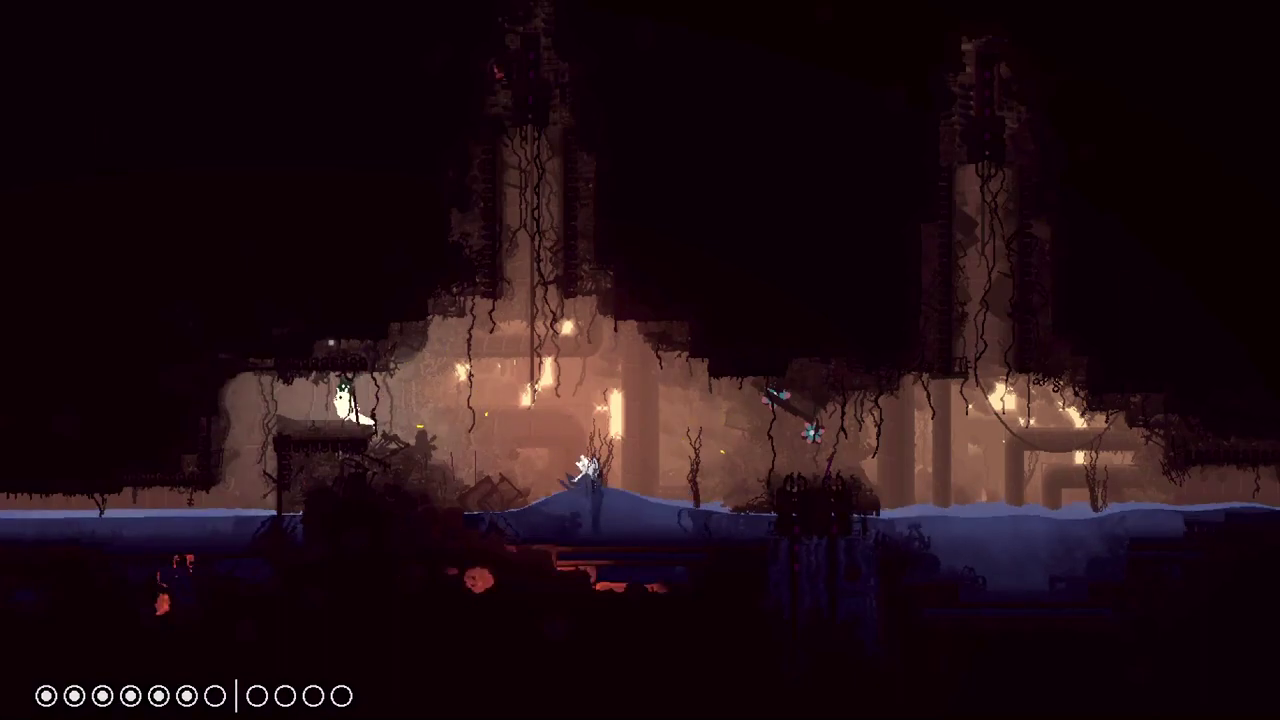
key("Left")
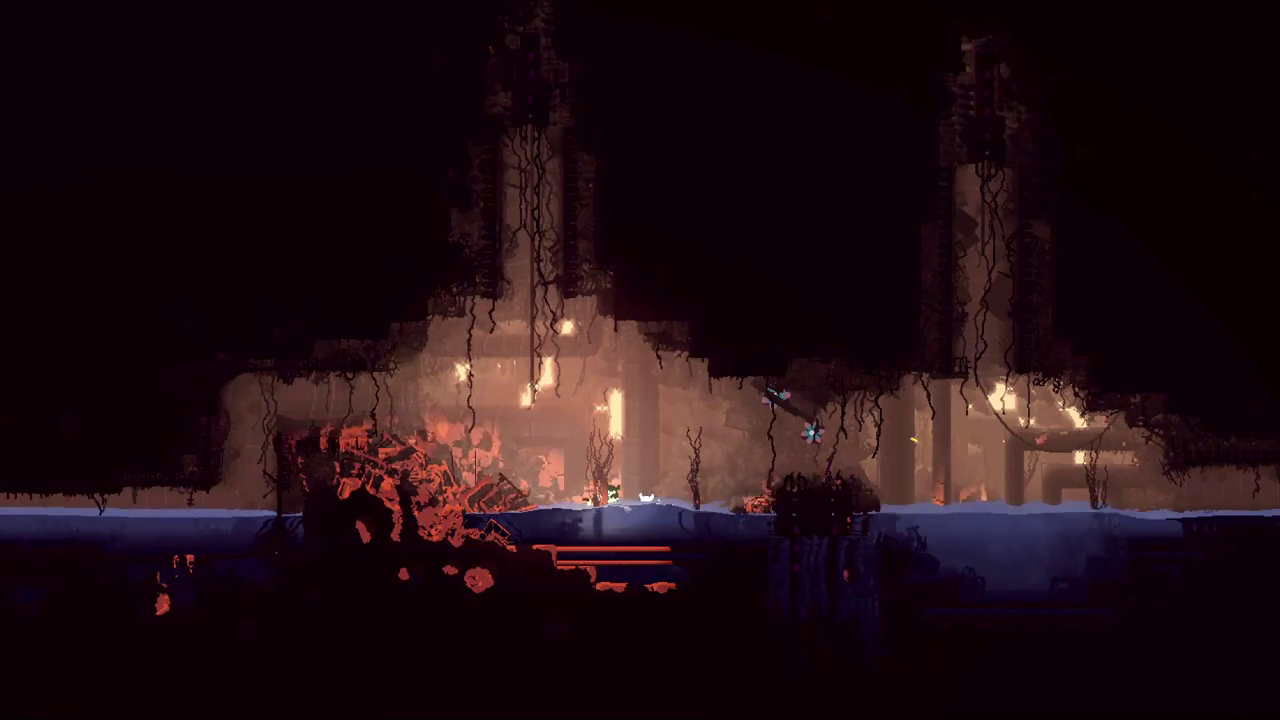
key("Right")
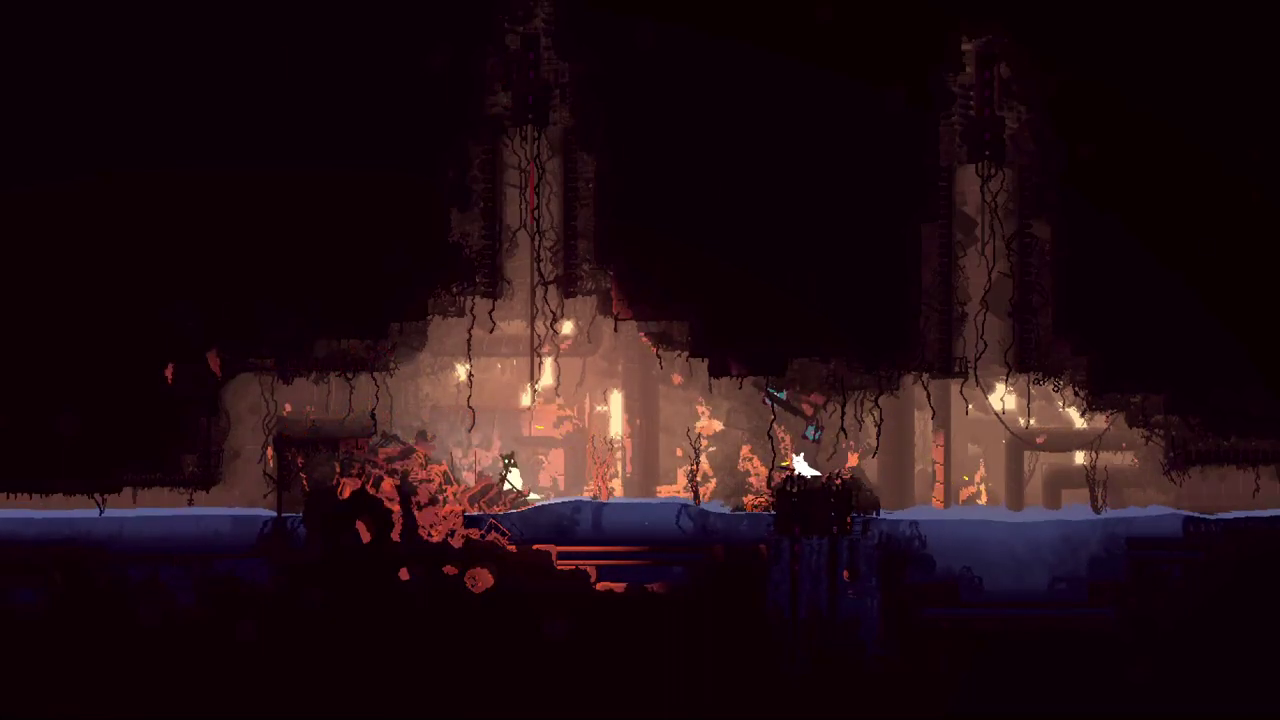
- Head left toward the debris and drop down into the water
key("Left")
key("Left")
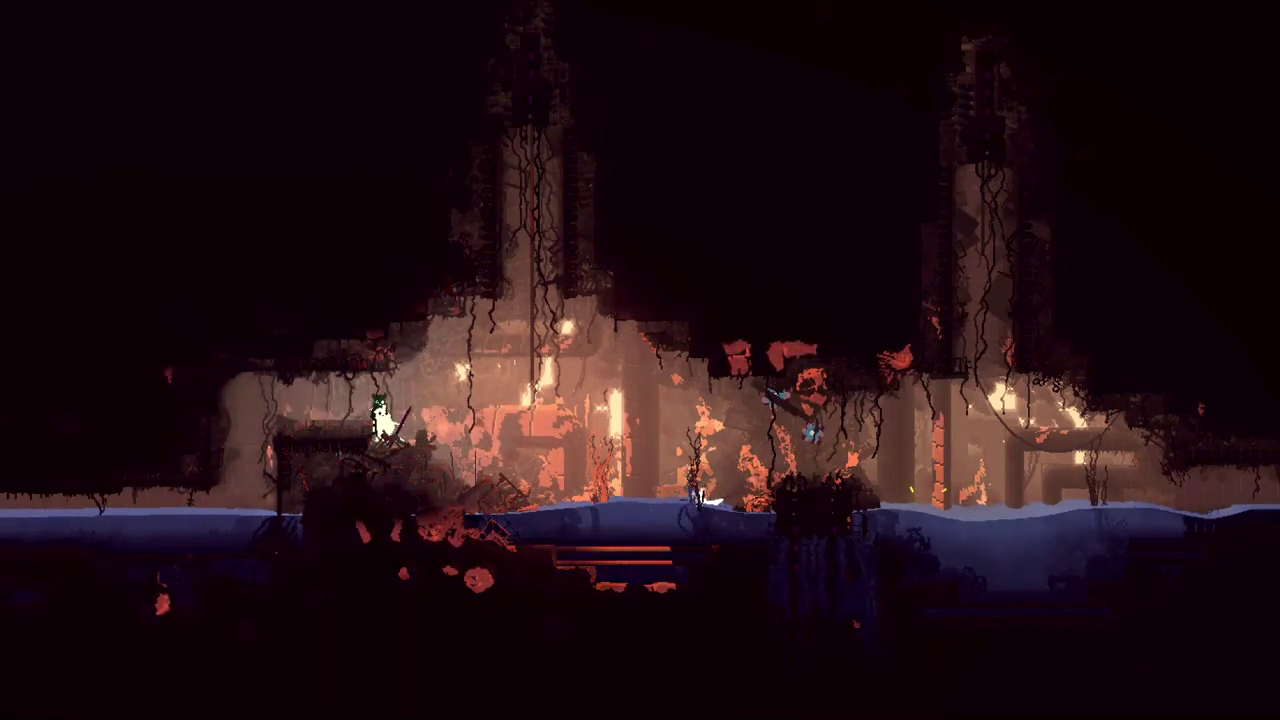
key("Left")
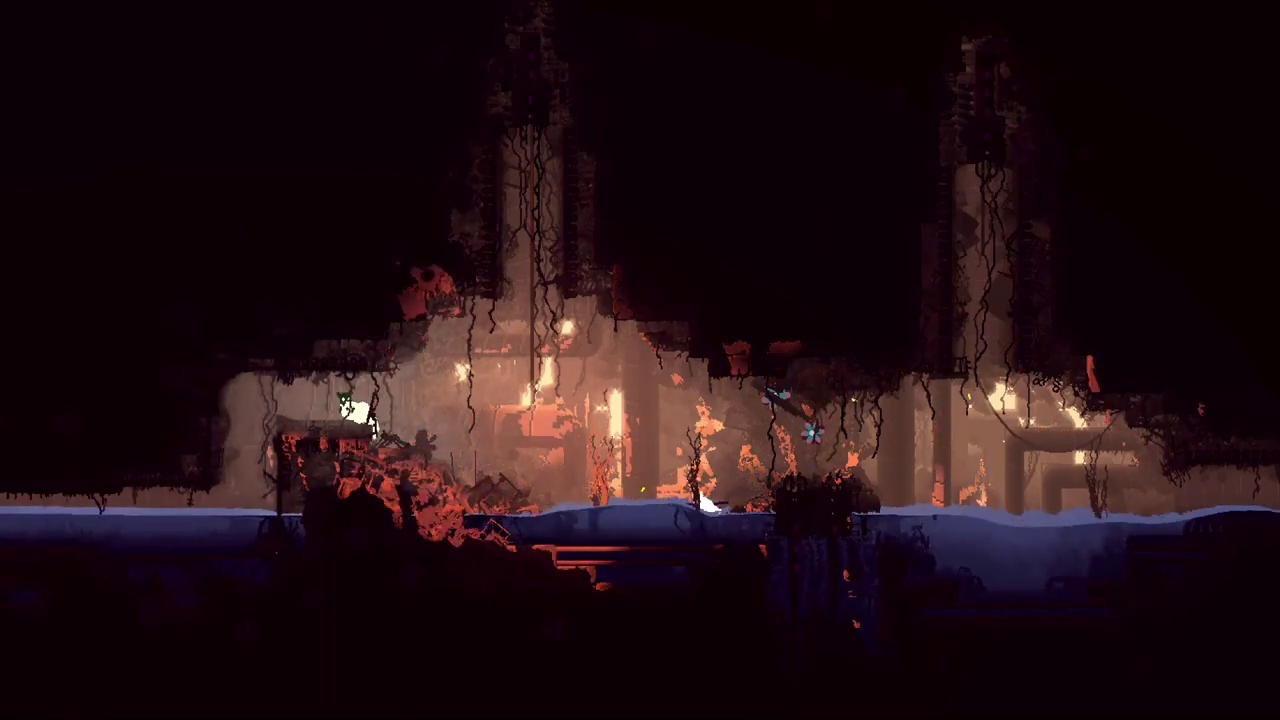
key("Down")
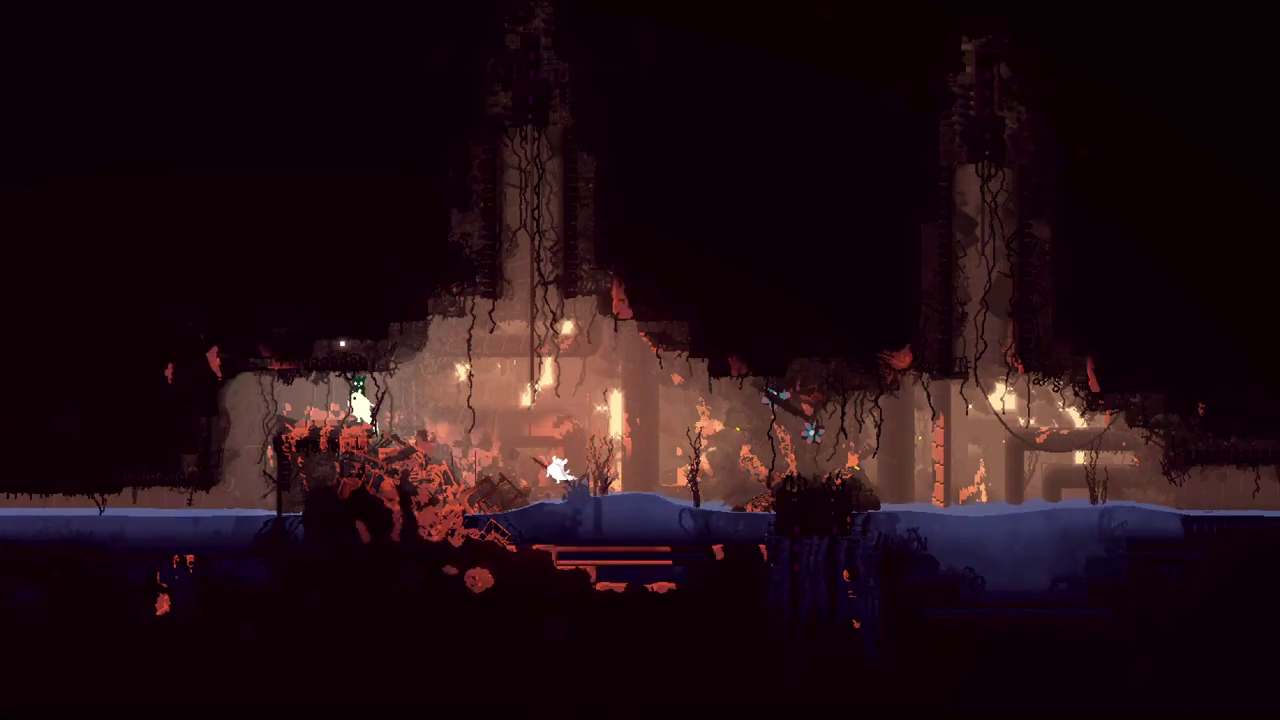
key("Down")
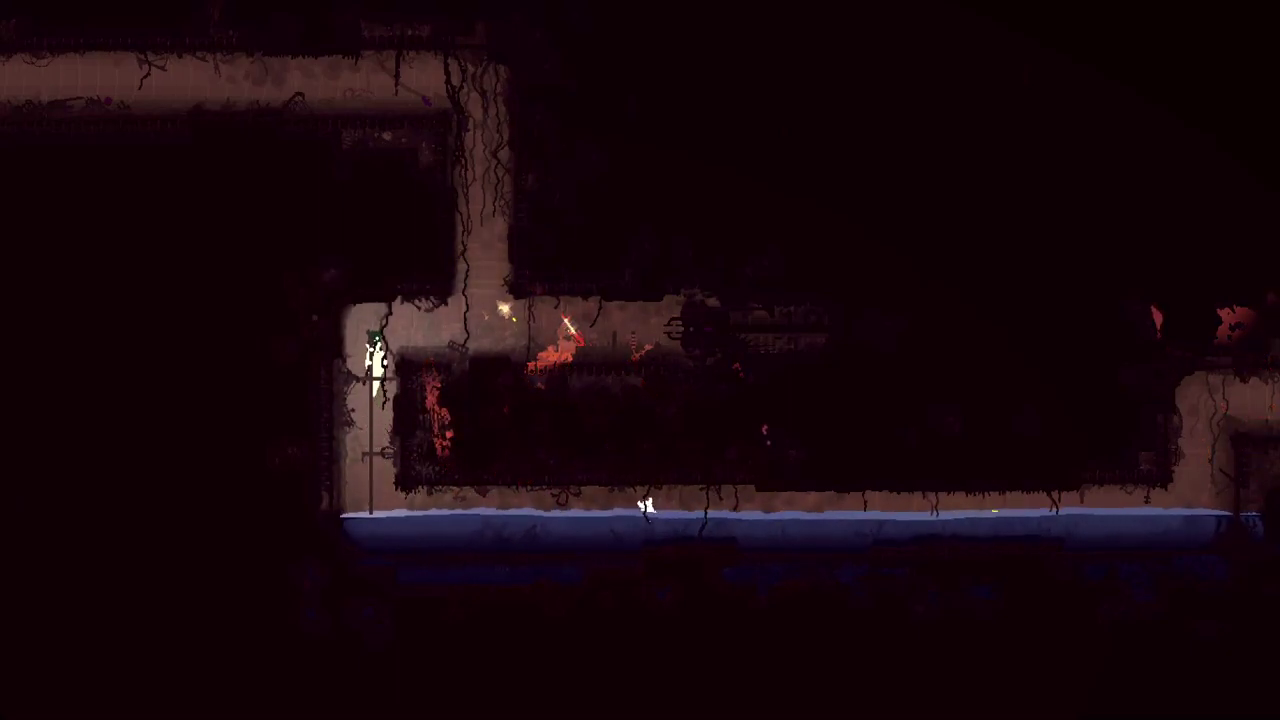
- Climb the vertical shaft up to the top ledge
key("Right")
key("Up")
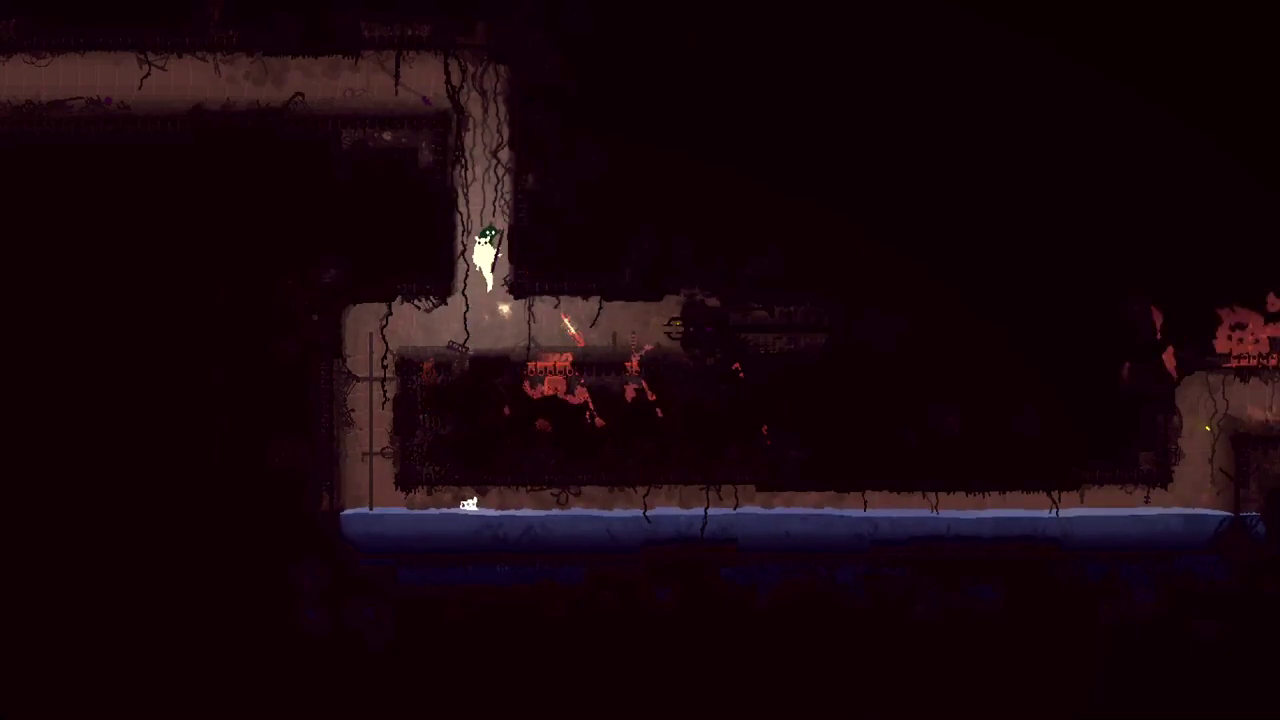
key("Left")
key("Up")
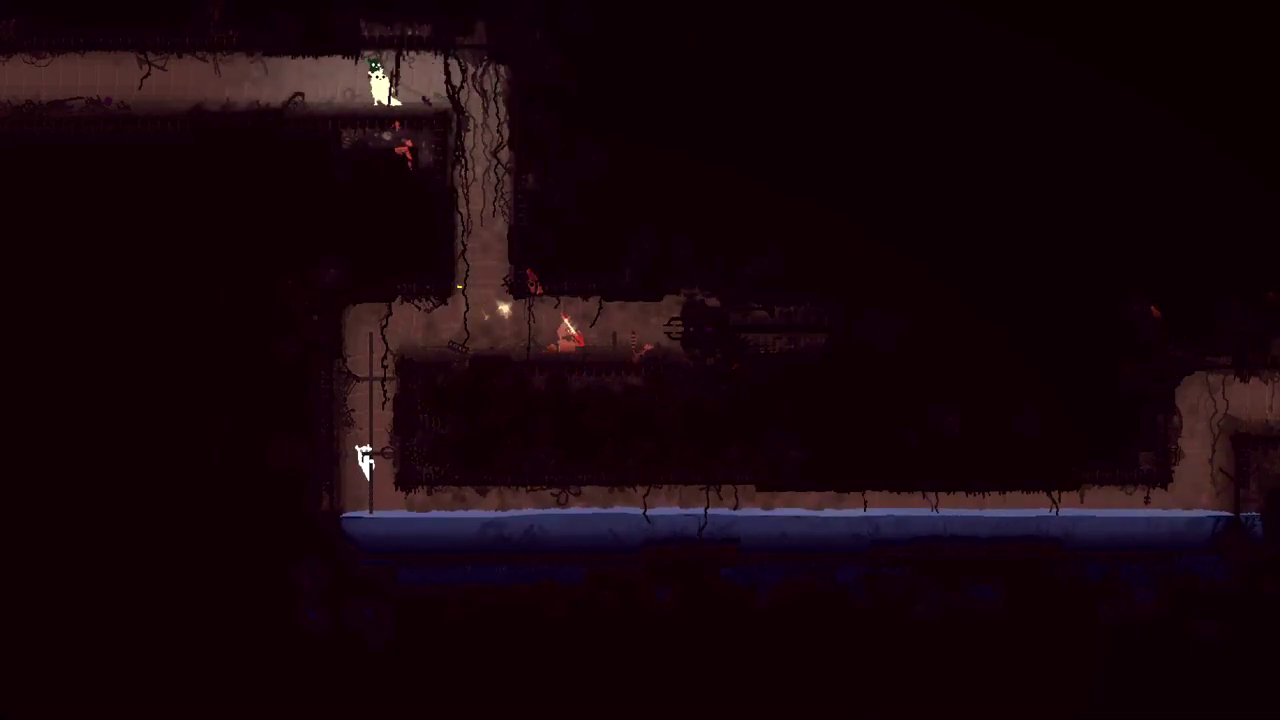
- Walk left along the top ledge and exit into the next room
key("Up")
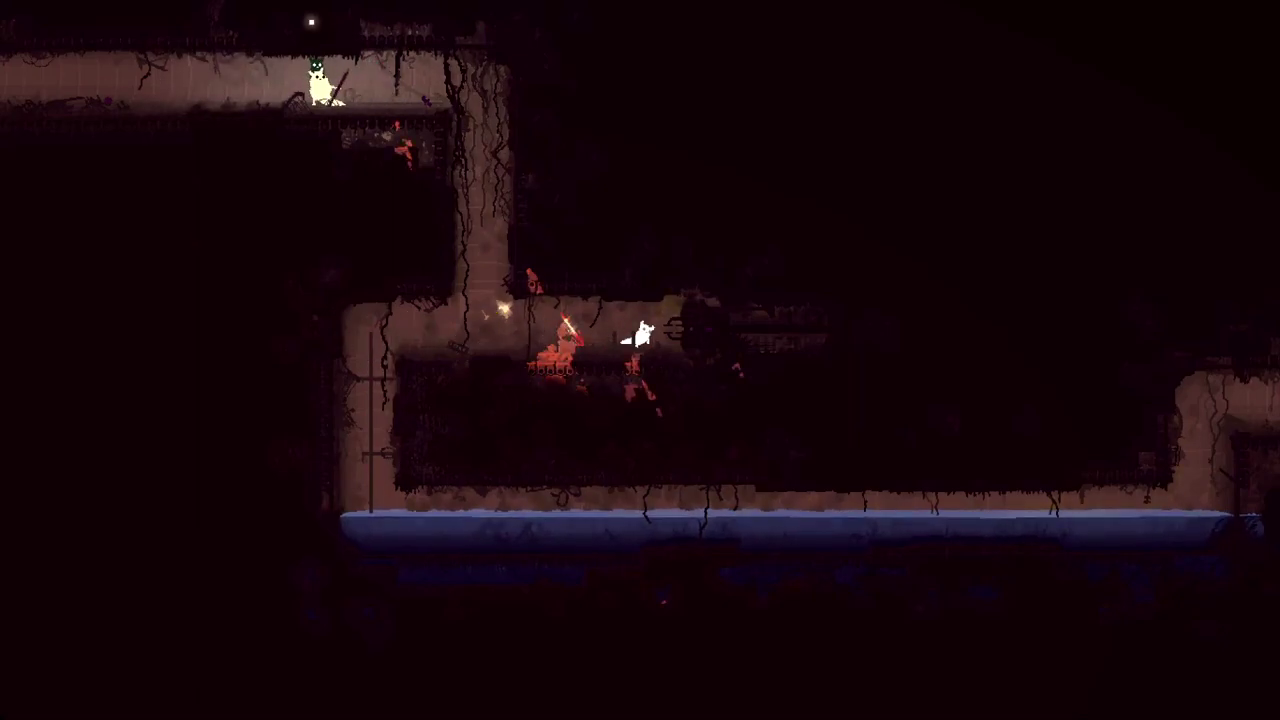
key("Up")
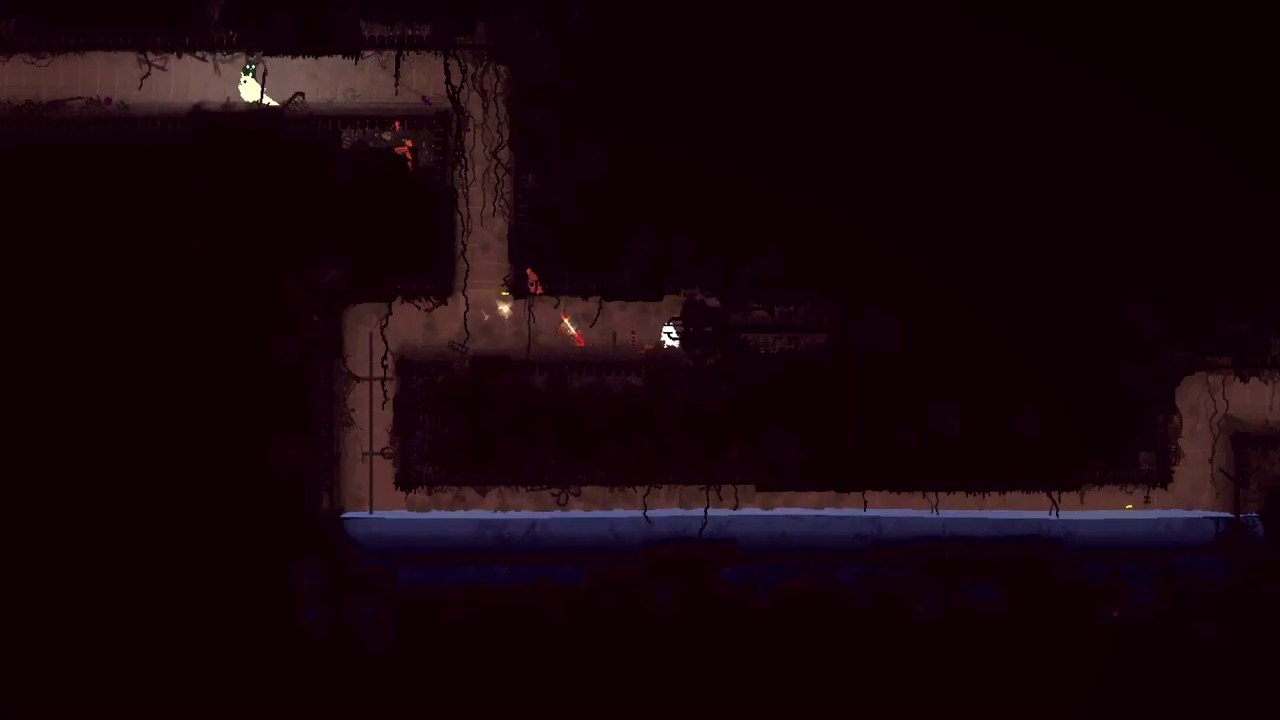
key("Left")
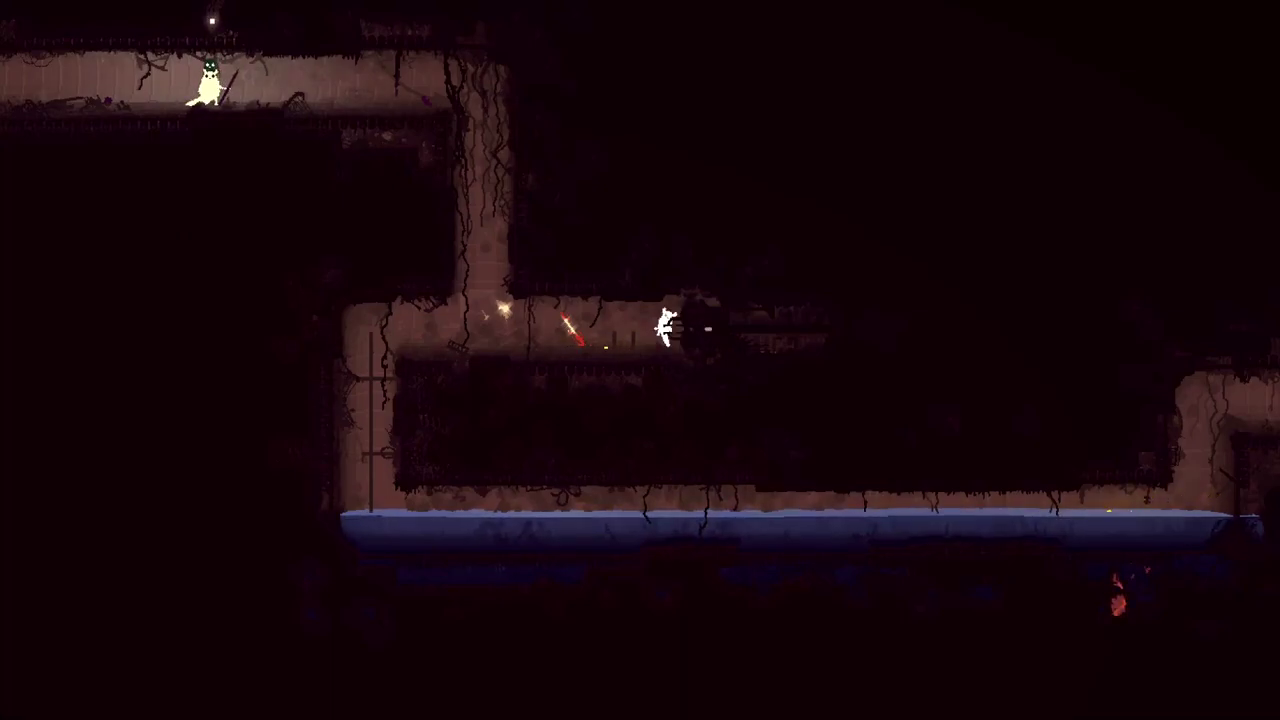
key("Right")
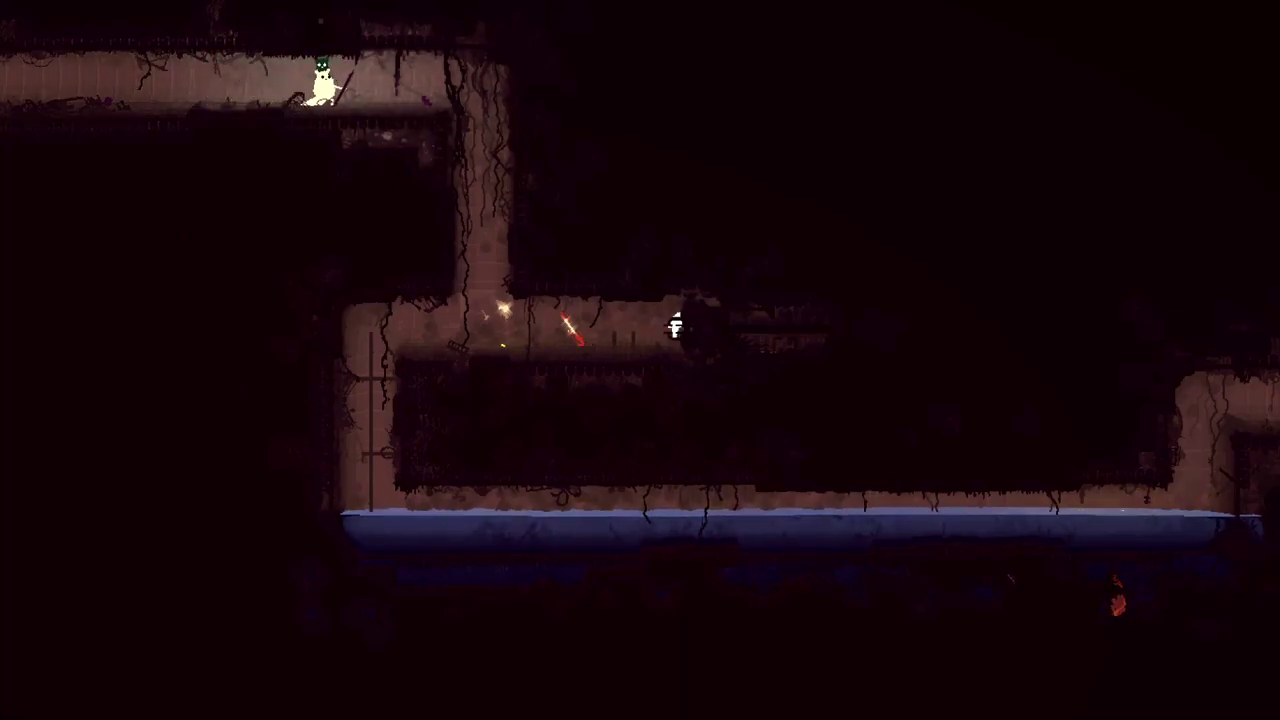
key("Left")
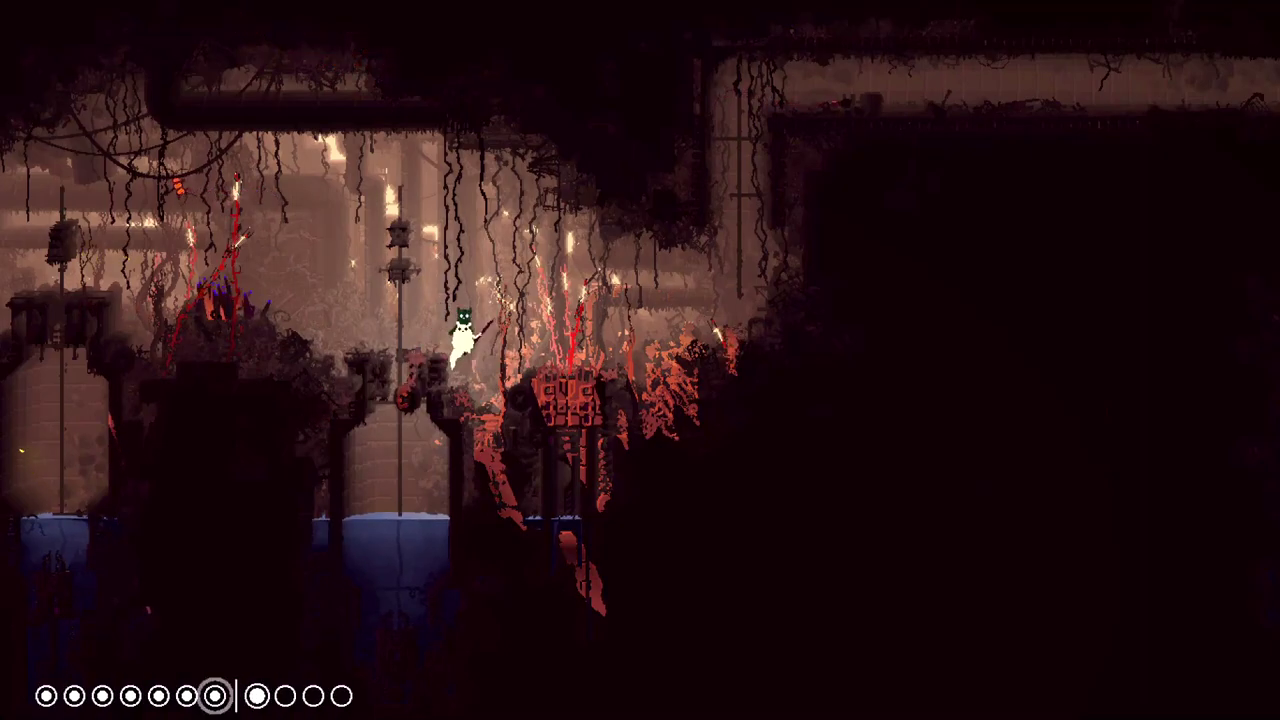
- Move onto the red machinery and pole, then continue into the next room
key("Right")
key("Right")
key("Up")
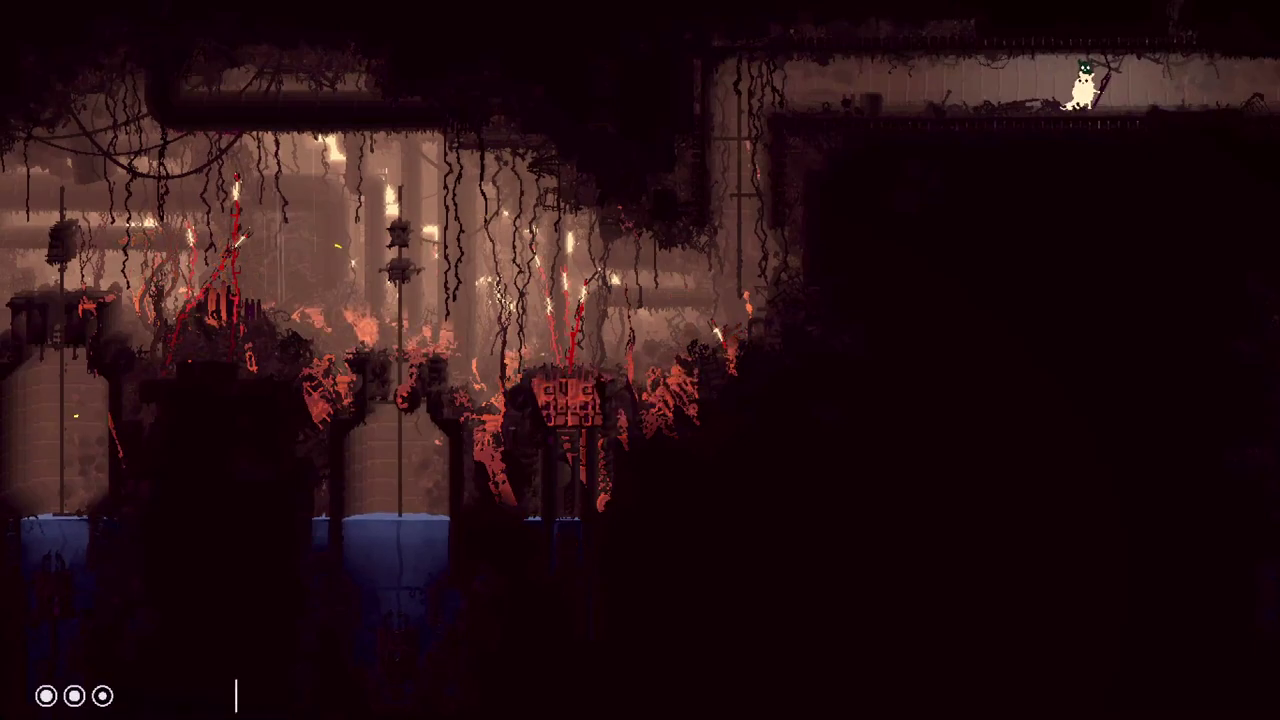
key("Right")
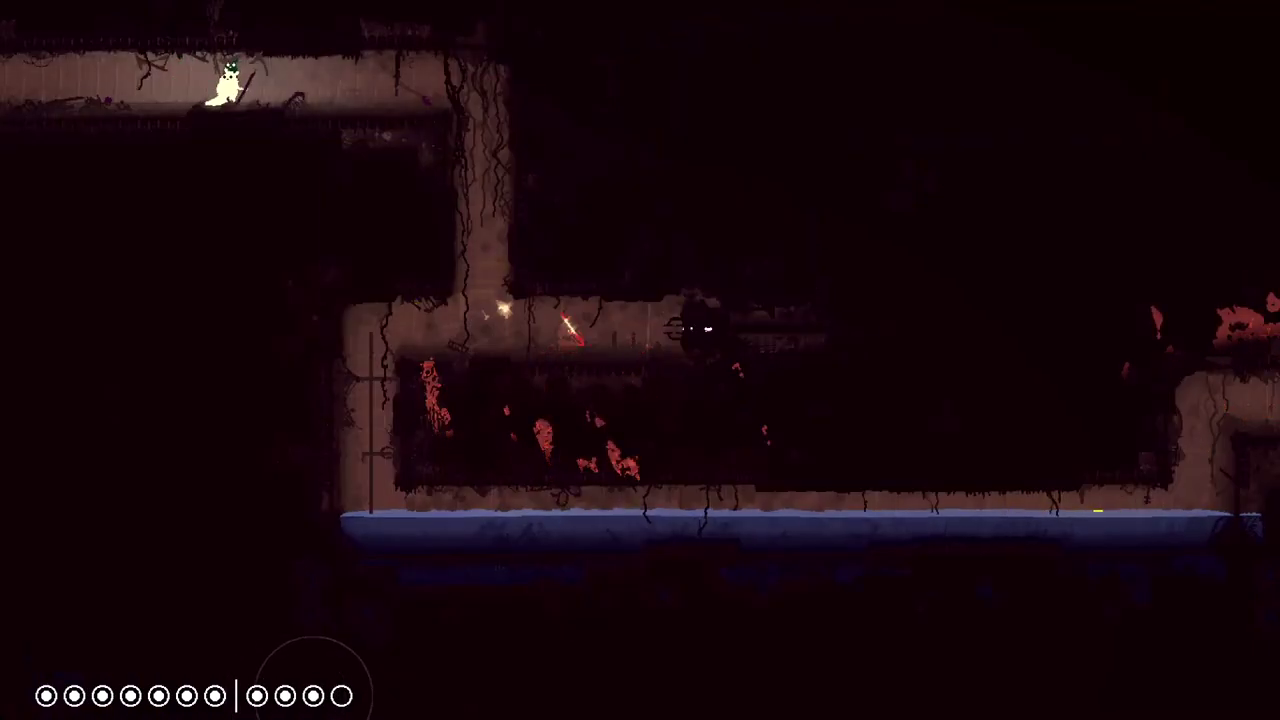
key("Left")
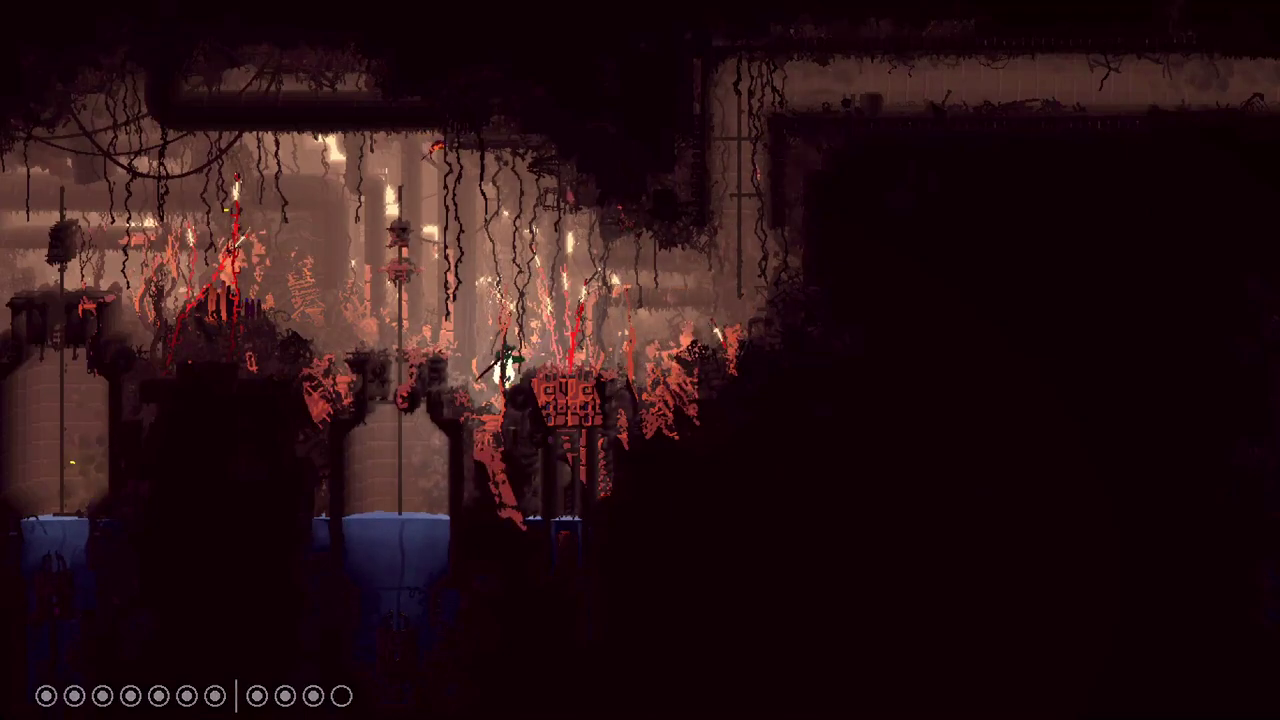
- Drop from the upper ledge and grab the vertical pole on the left
key("Left")
key("Up")
key("Left")
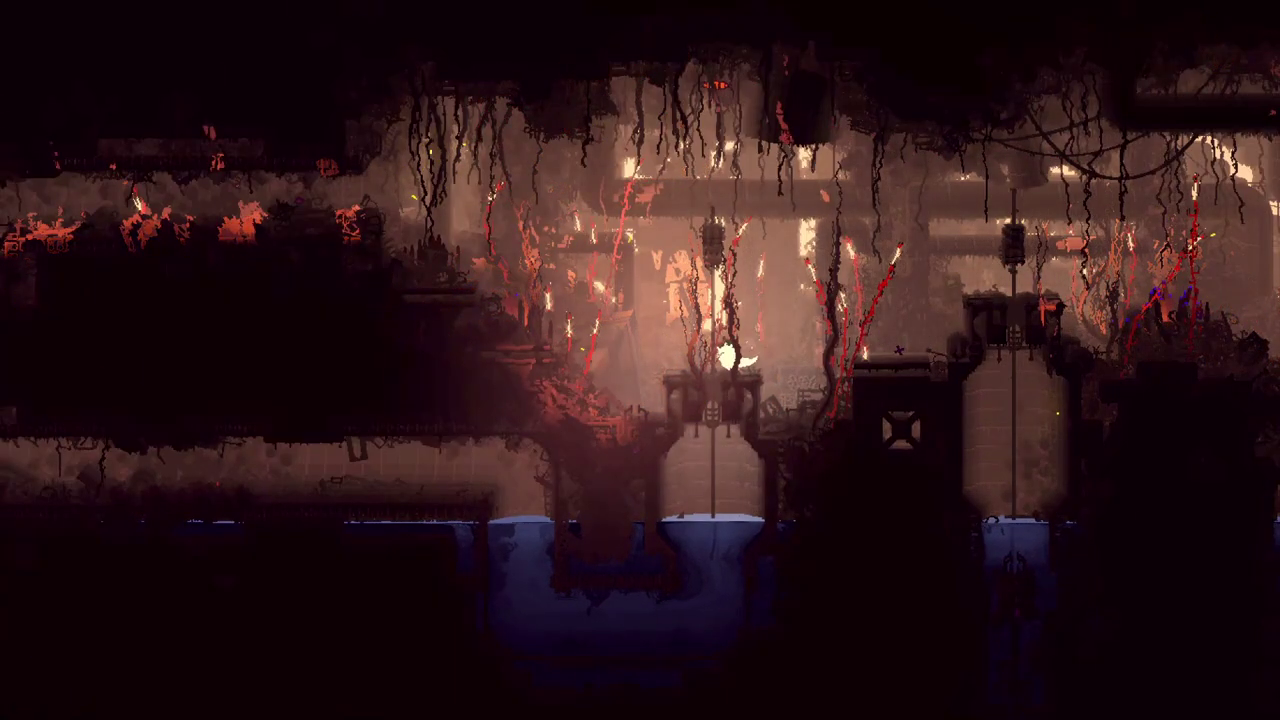
- Get off the pole and climb the red vines onto the dark platform
key("Down")
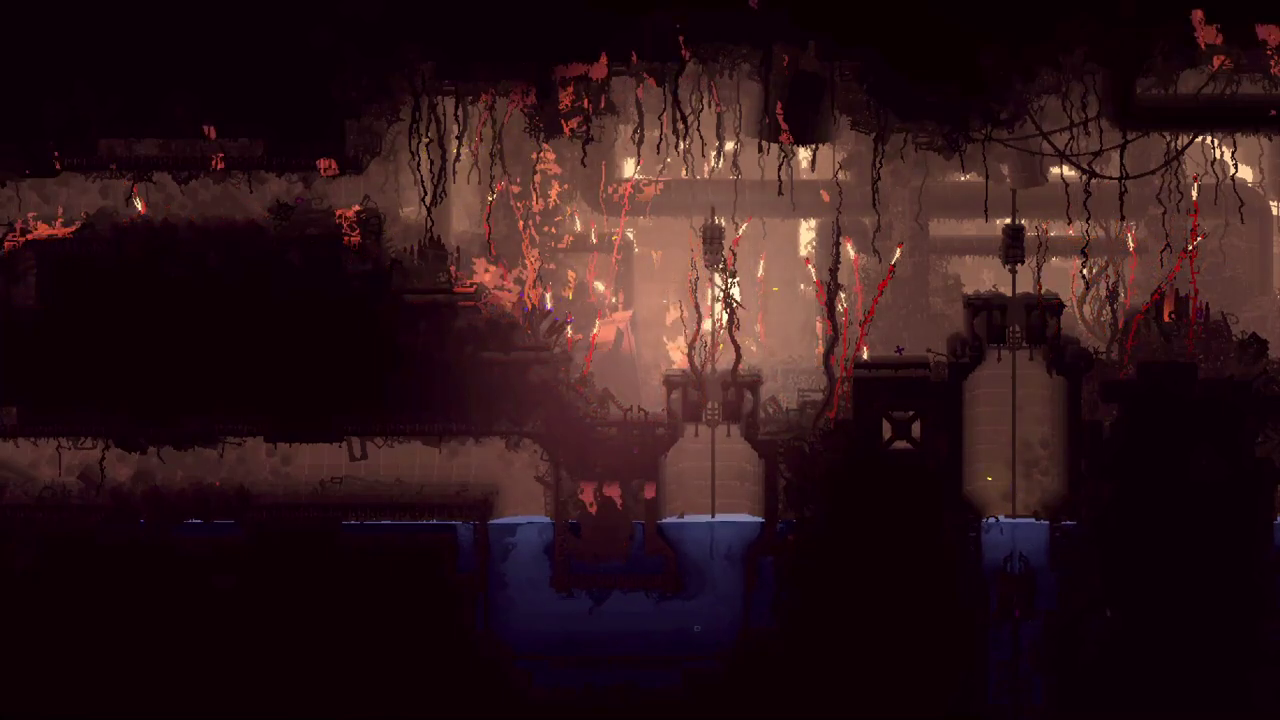
key("Right")
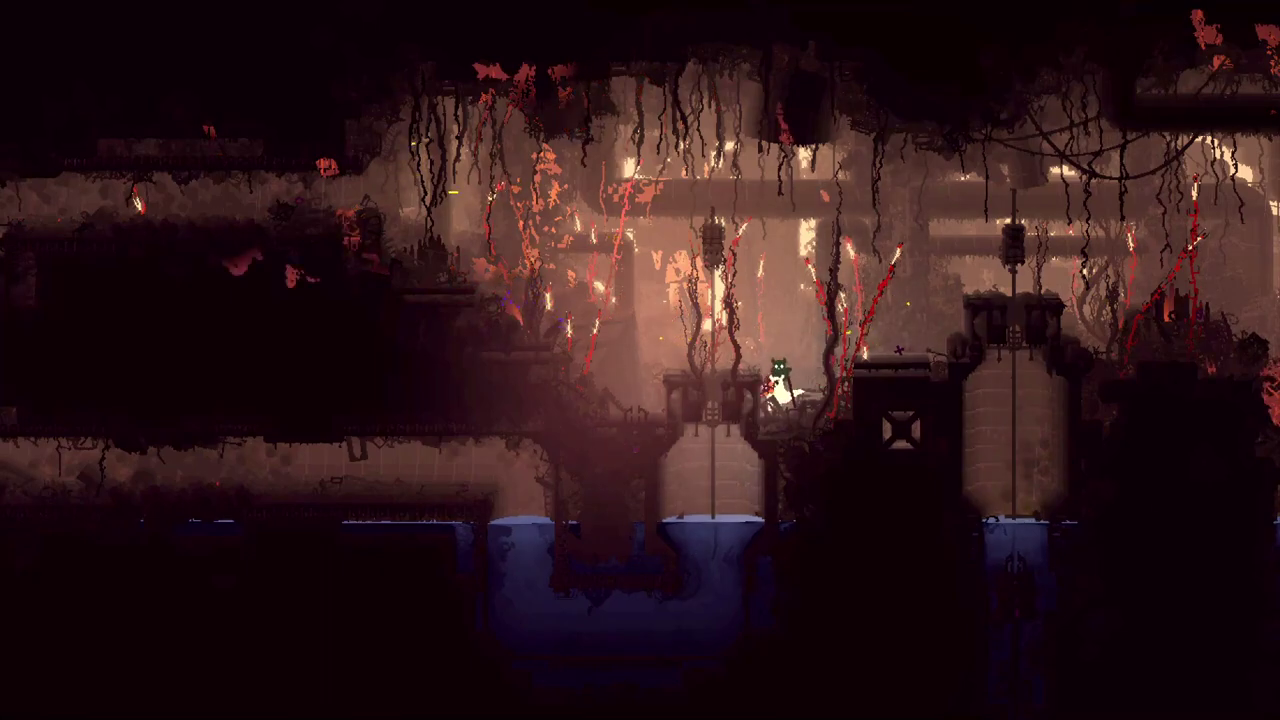
key("Right")
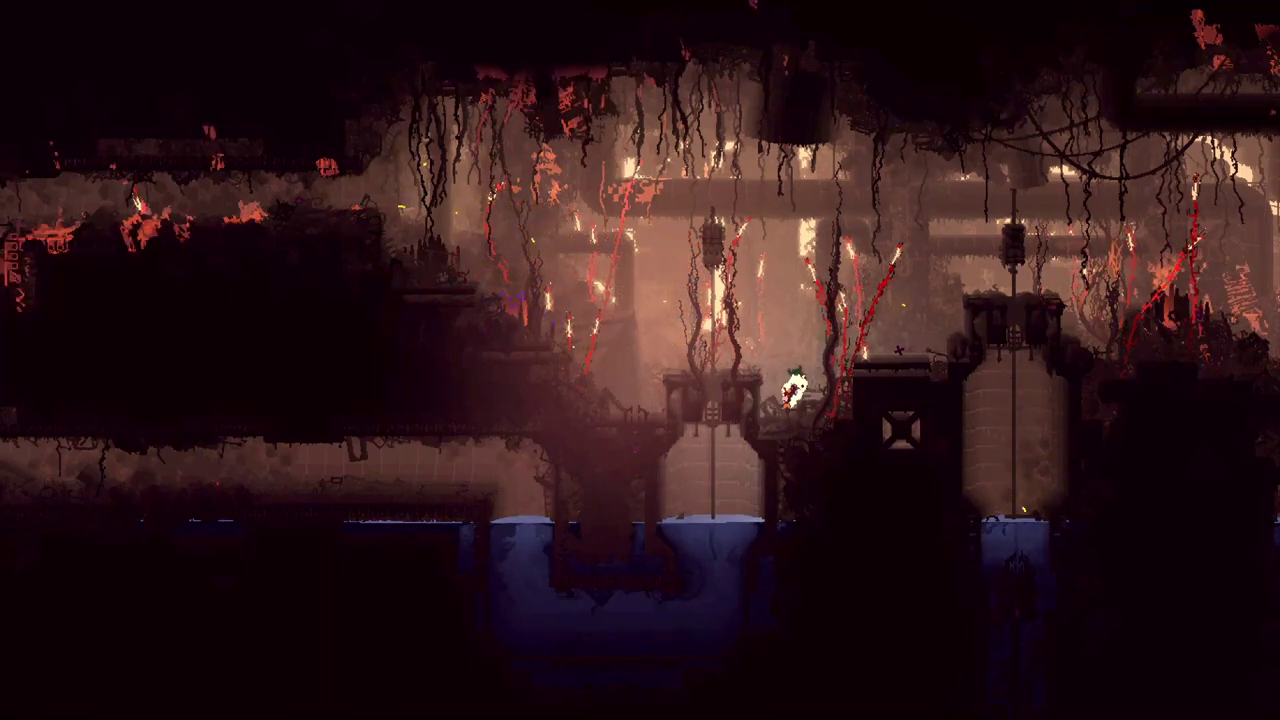
key("Up")
key("Right")
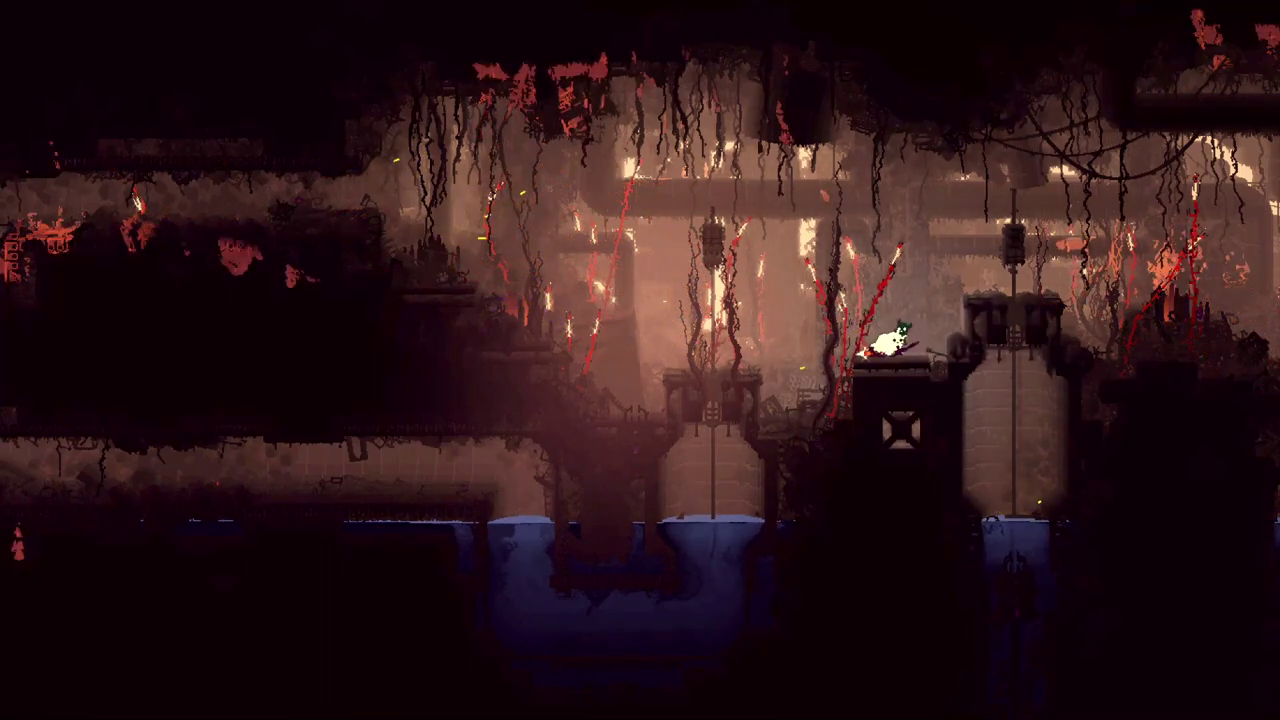
key("Right")
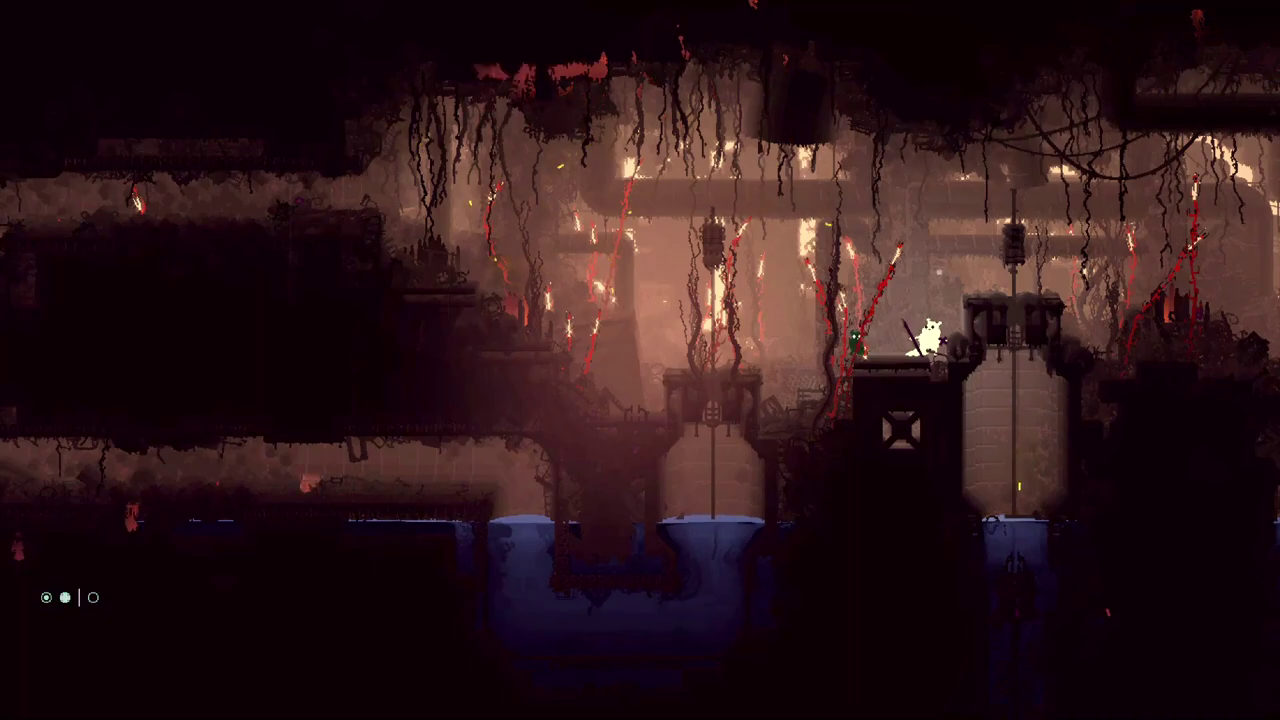
- Go back left over the pillar, drop into the shelter and view the region map
key("Left")
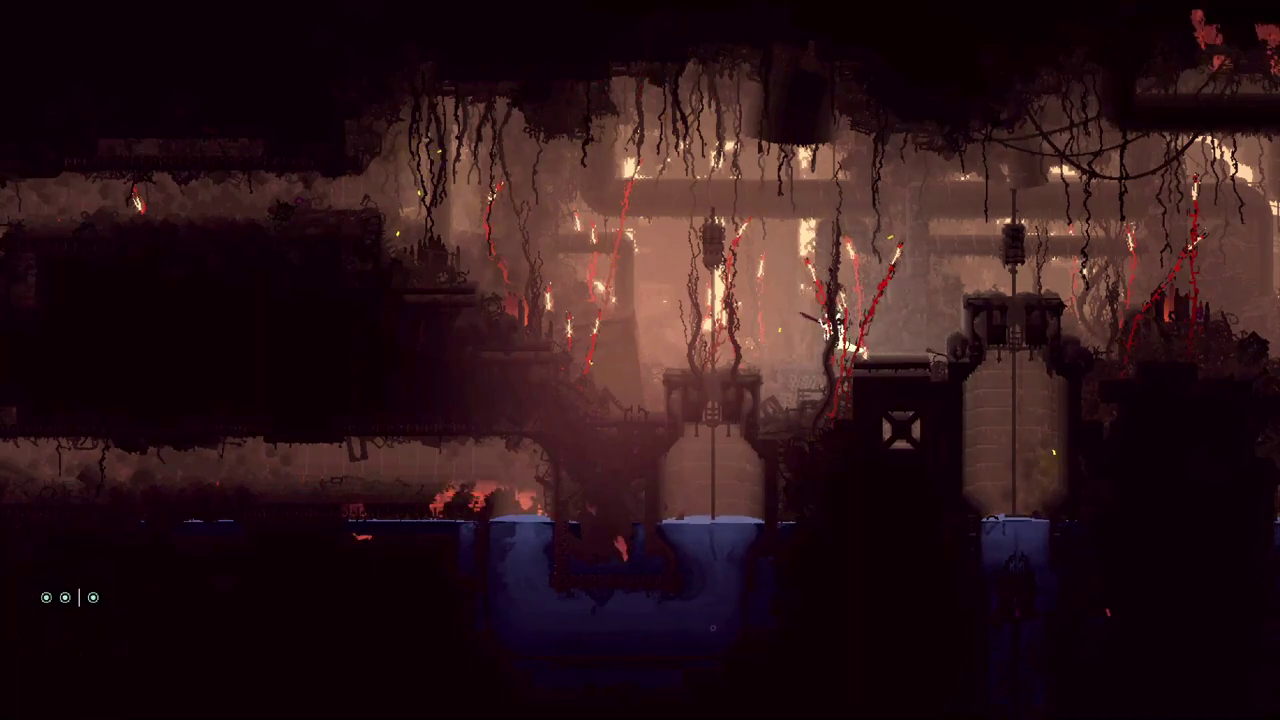
key("Left")
key("Down")
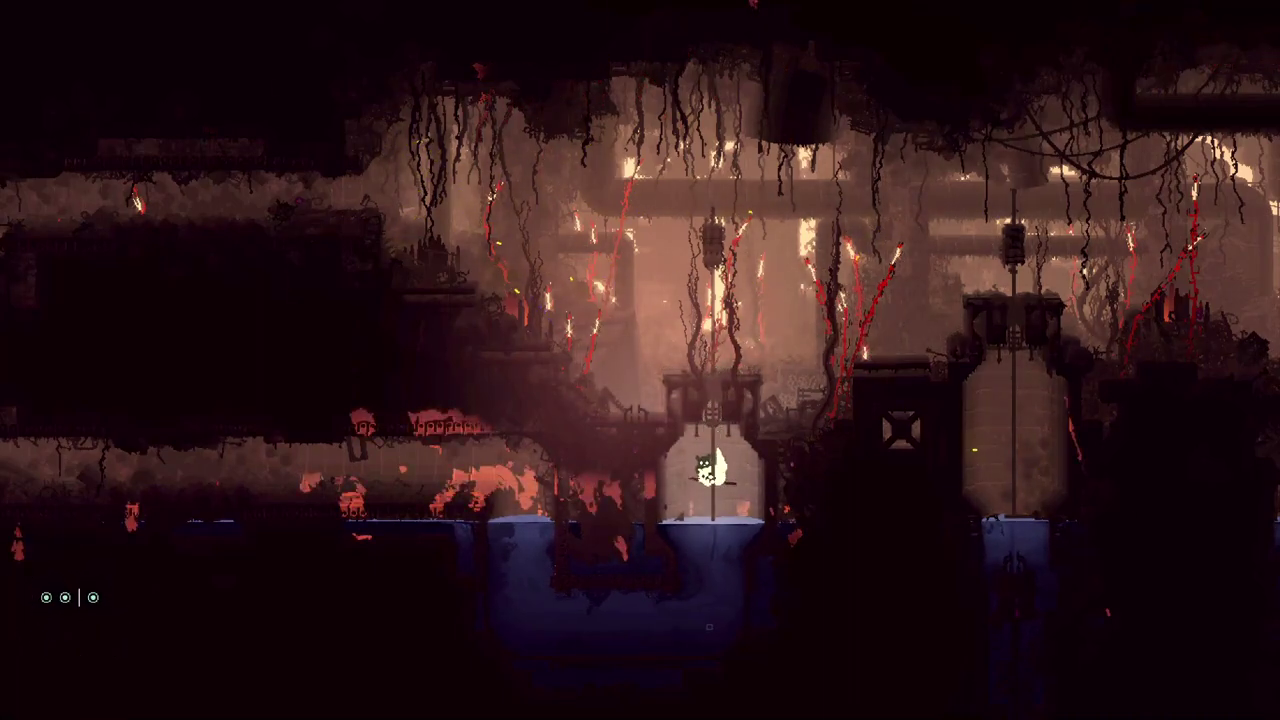
key("space")
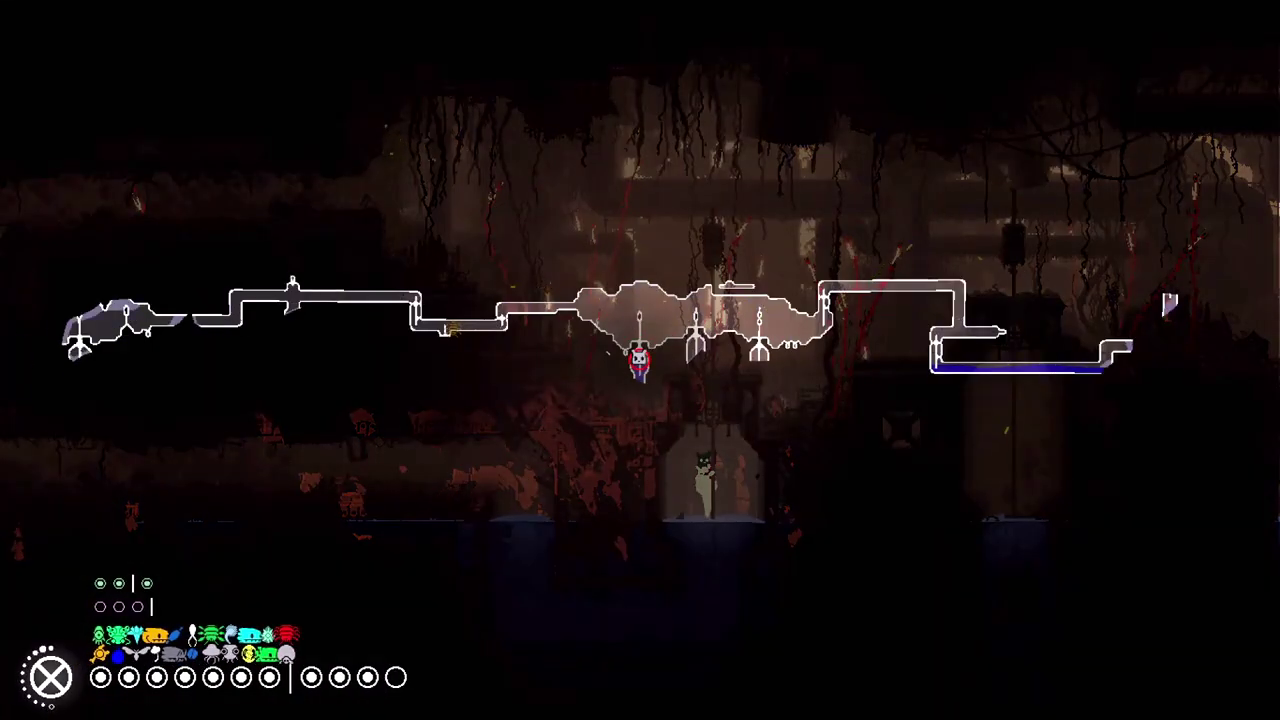
- Leave the shelter, jump right onto the pole and climb it above the water
key("Up")
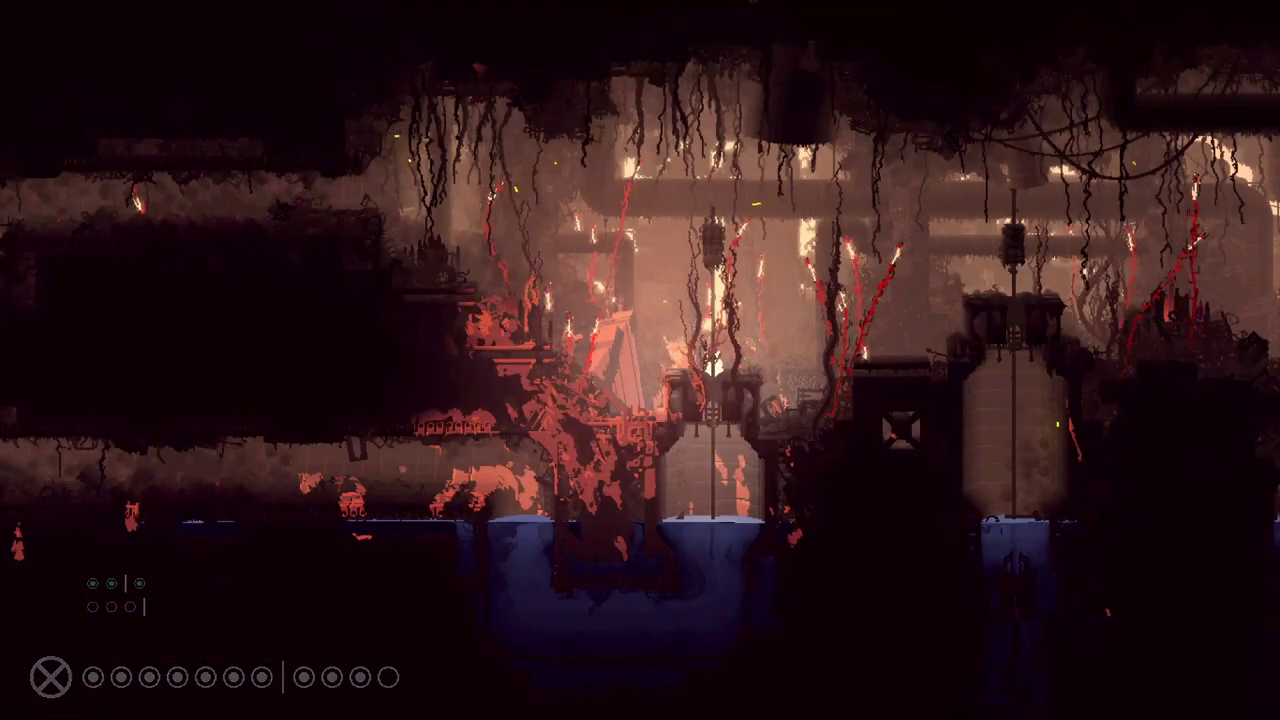
key("Right")
key("z")
key("Right")
key("z")
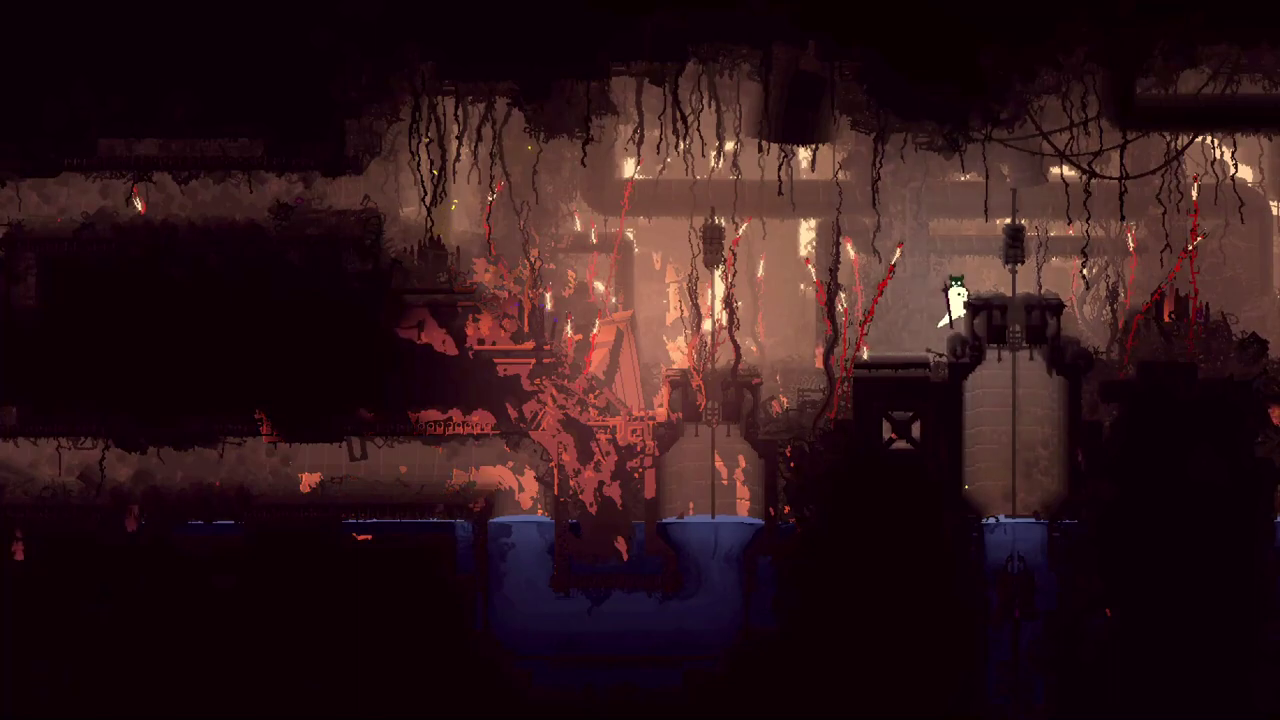
key("Down")
key("Down")
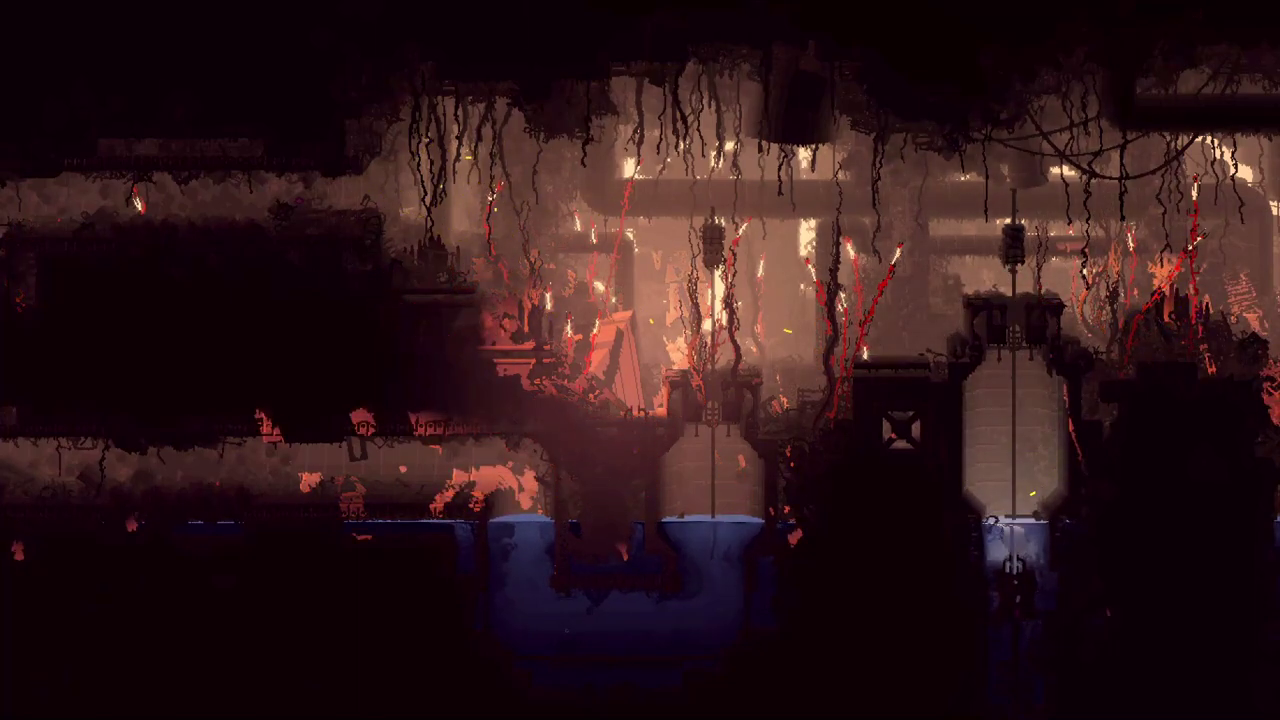
key("Up")
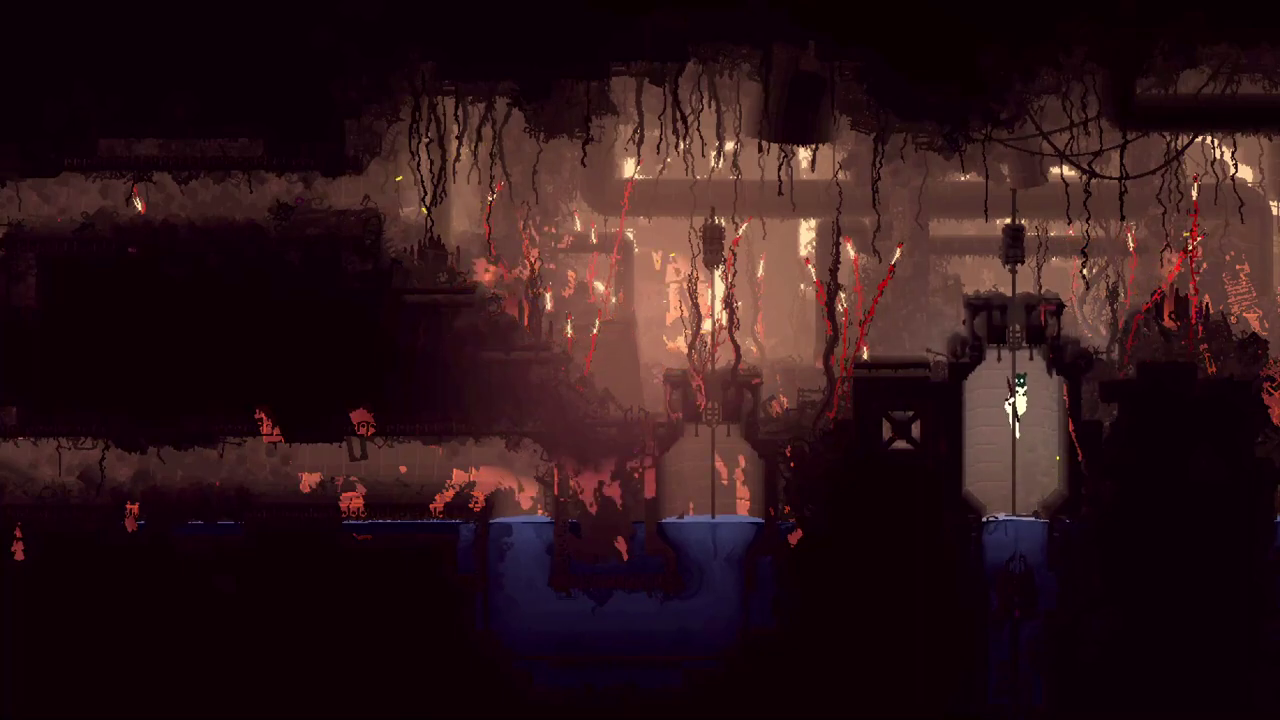
key("space")
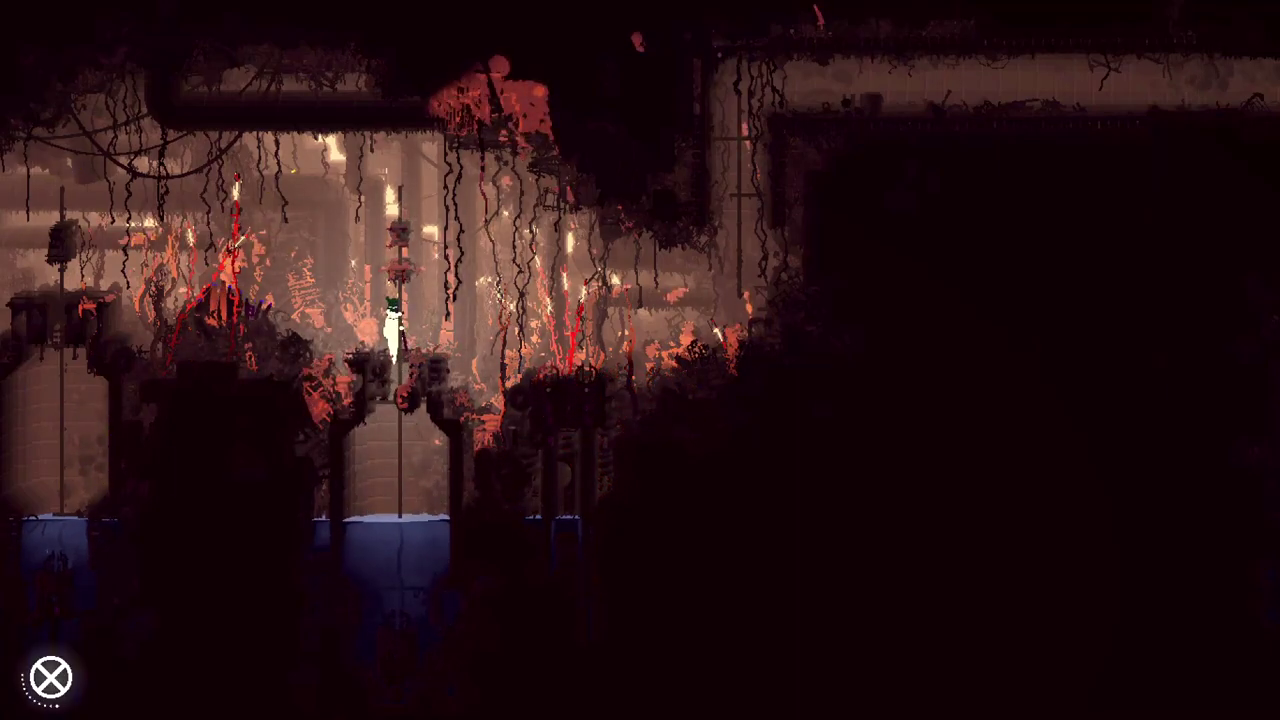
- Run left over the platforms, drop into the water, reach the ledge and exit left
key("Left")
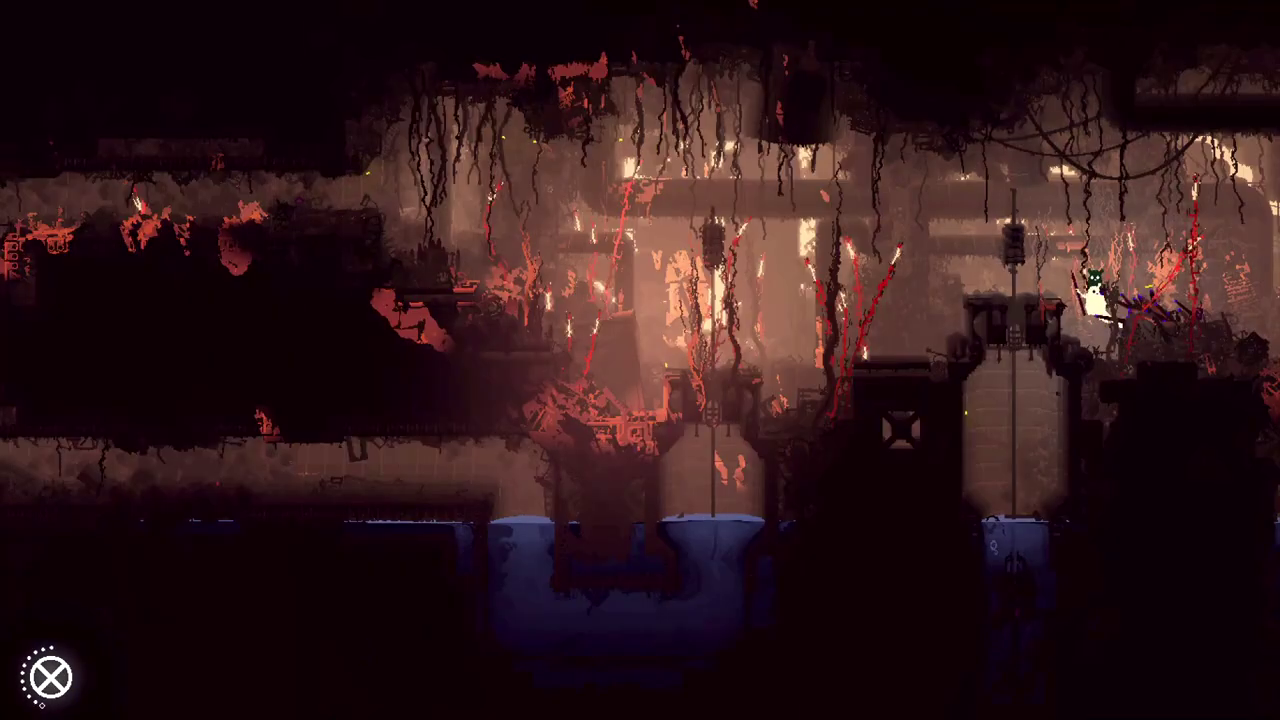
key("Left")
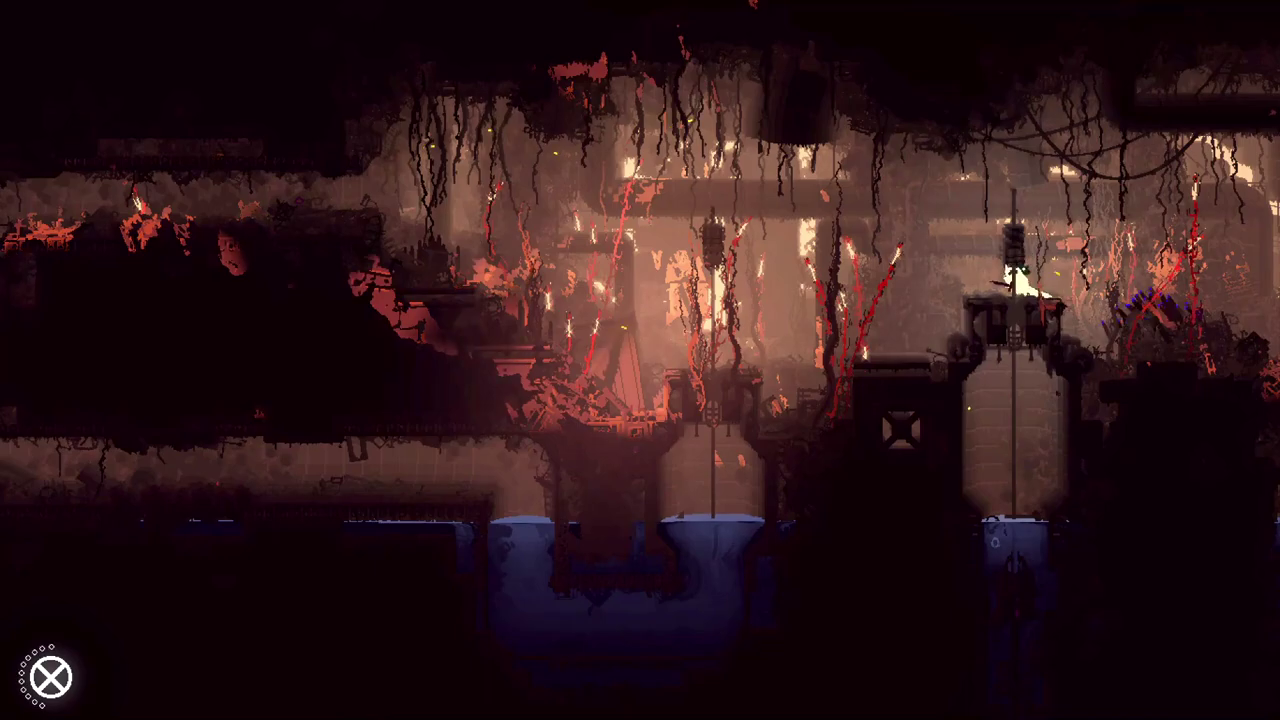
key("Left")
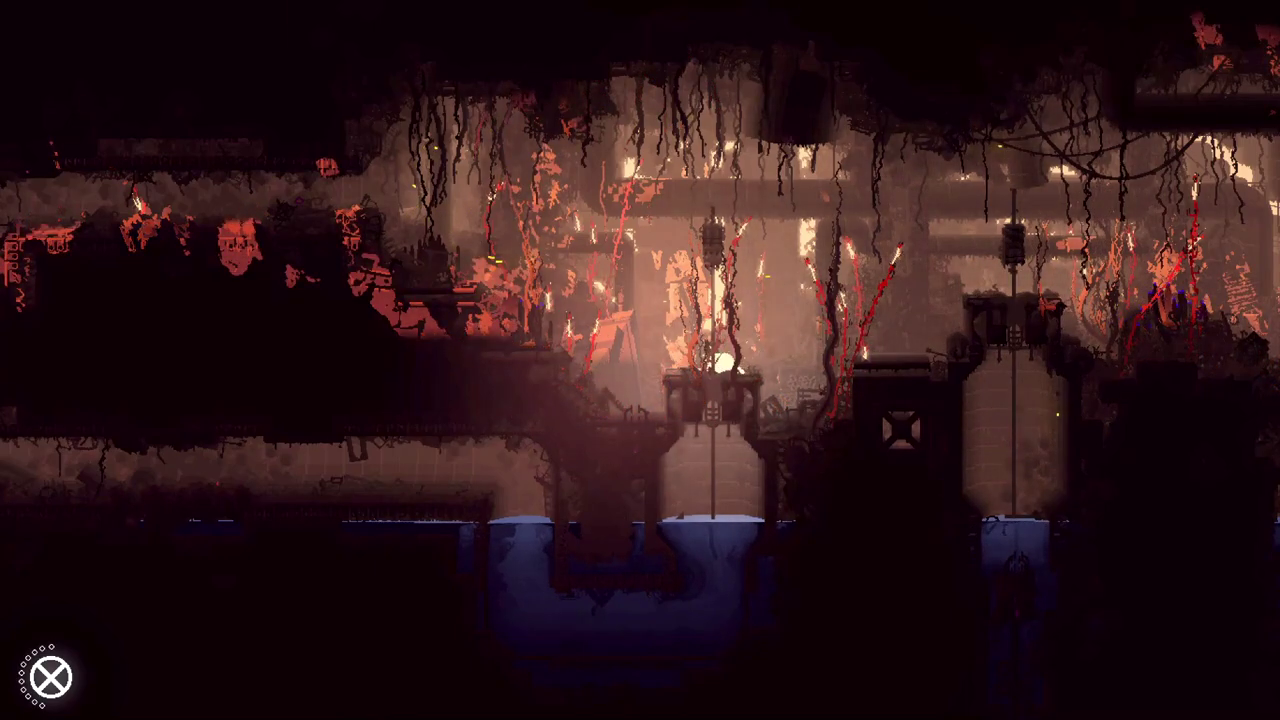
key("Left")
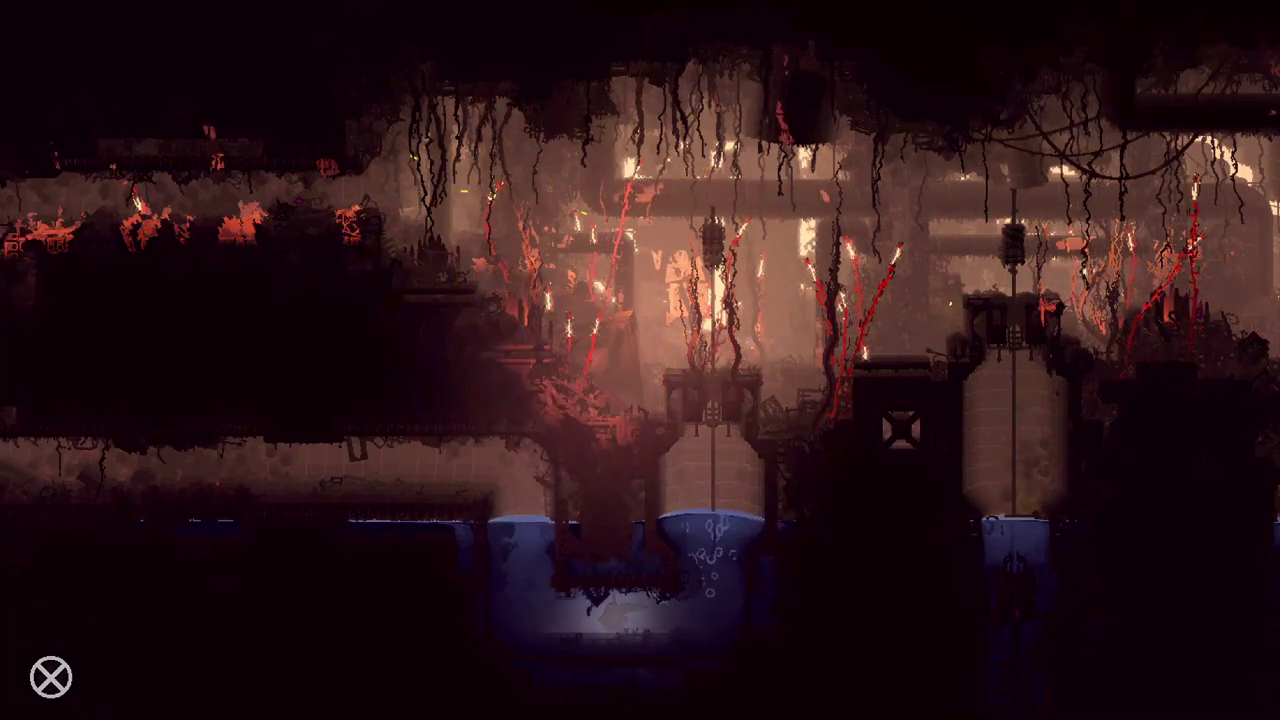
key("Left")
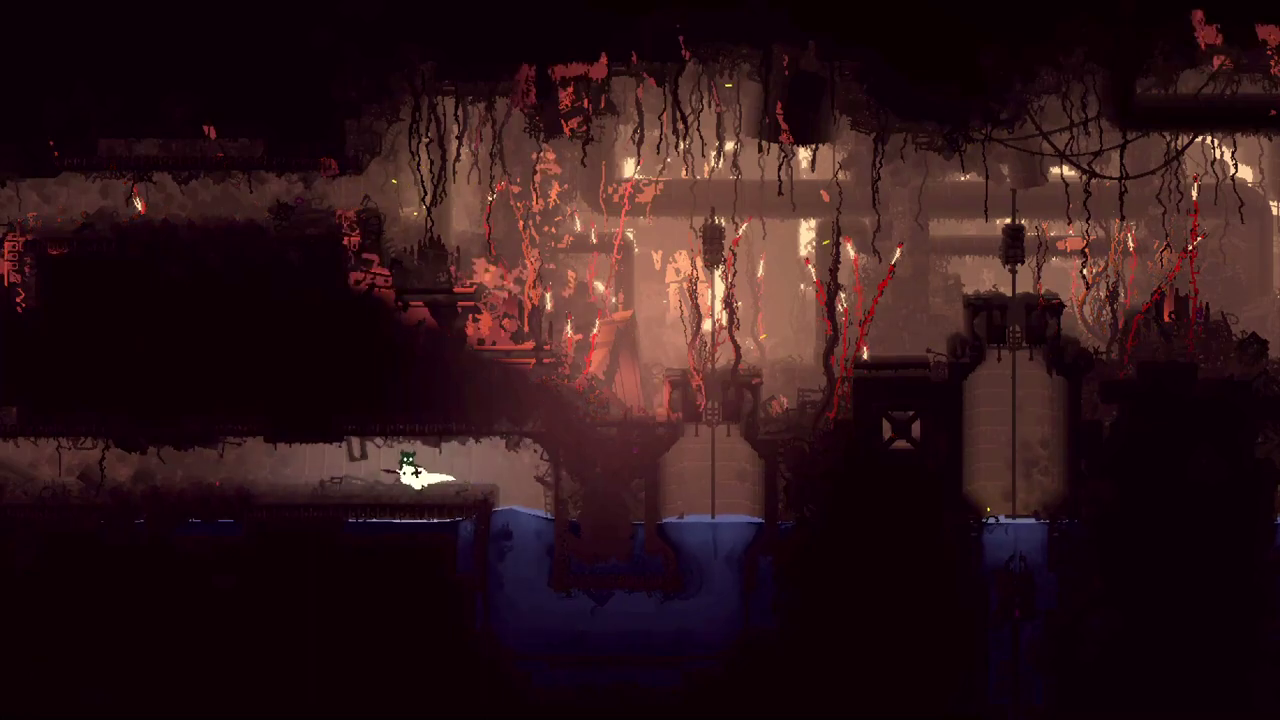
key("Left")
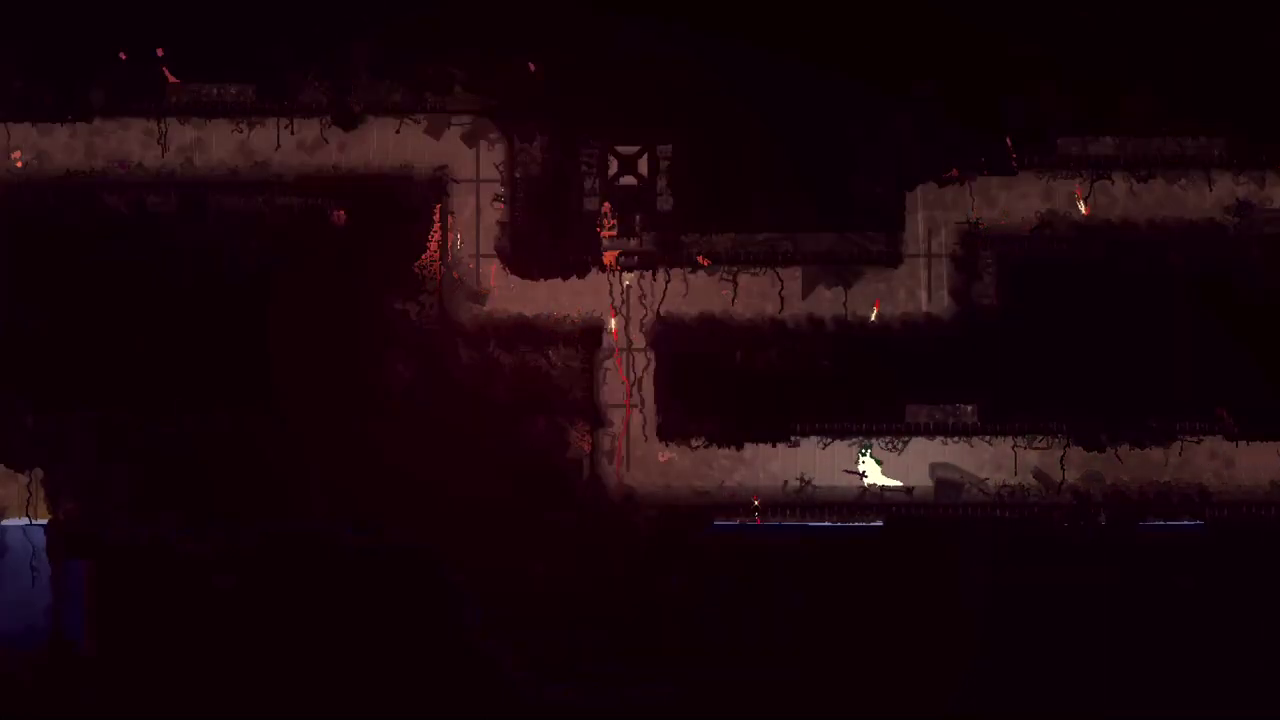
key("Left")
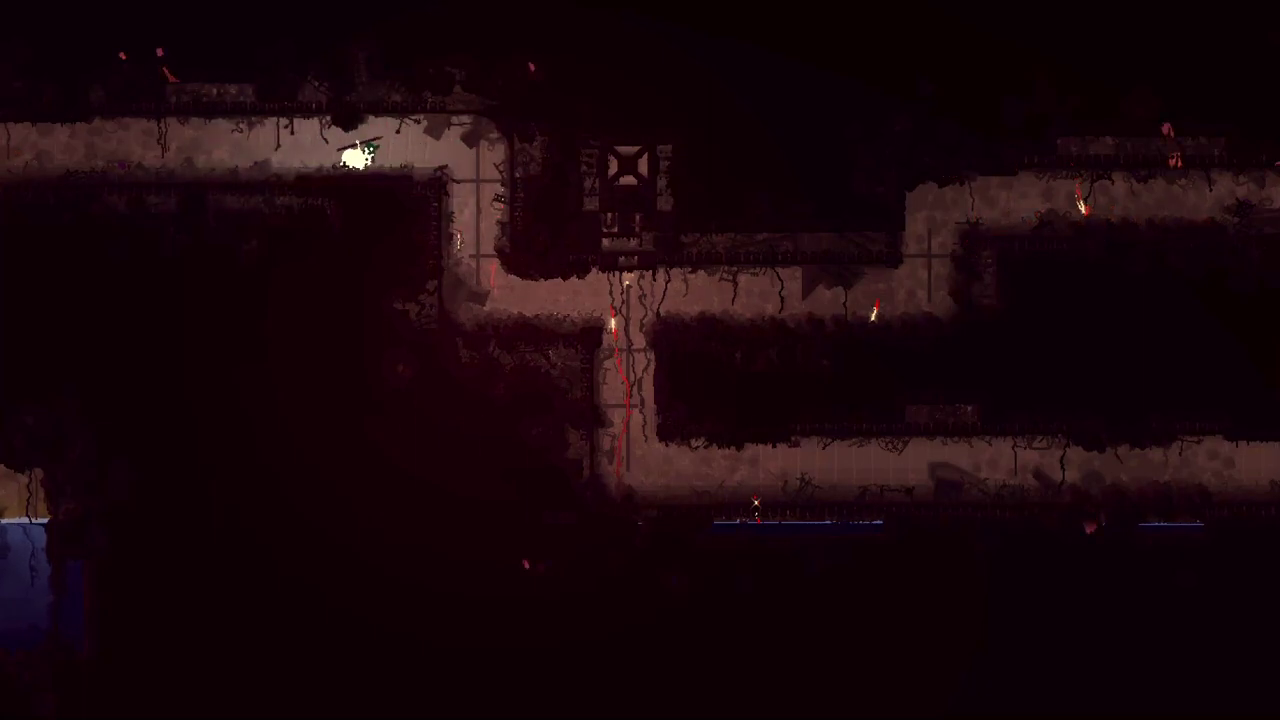
- Crawl left through the tunnel and climb into the vertical shaft above
key("Down")
key("Left")
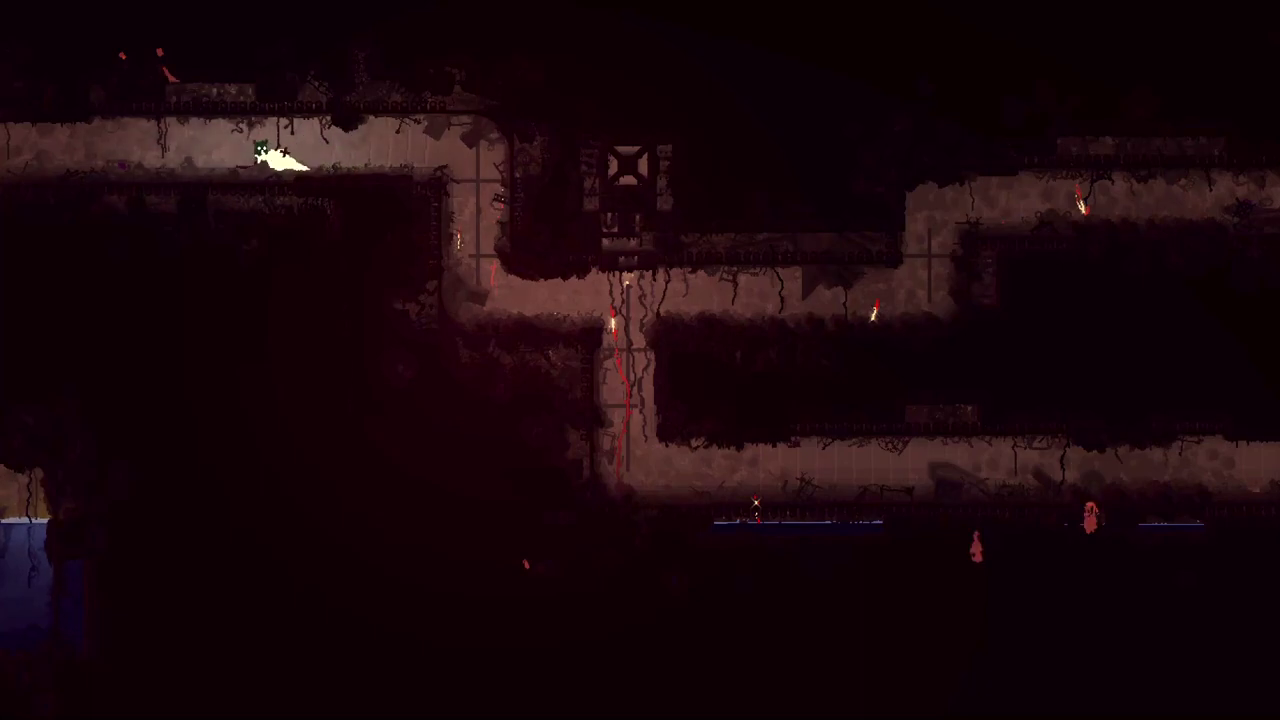
key("Left")
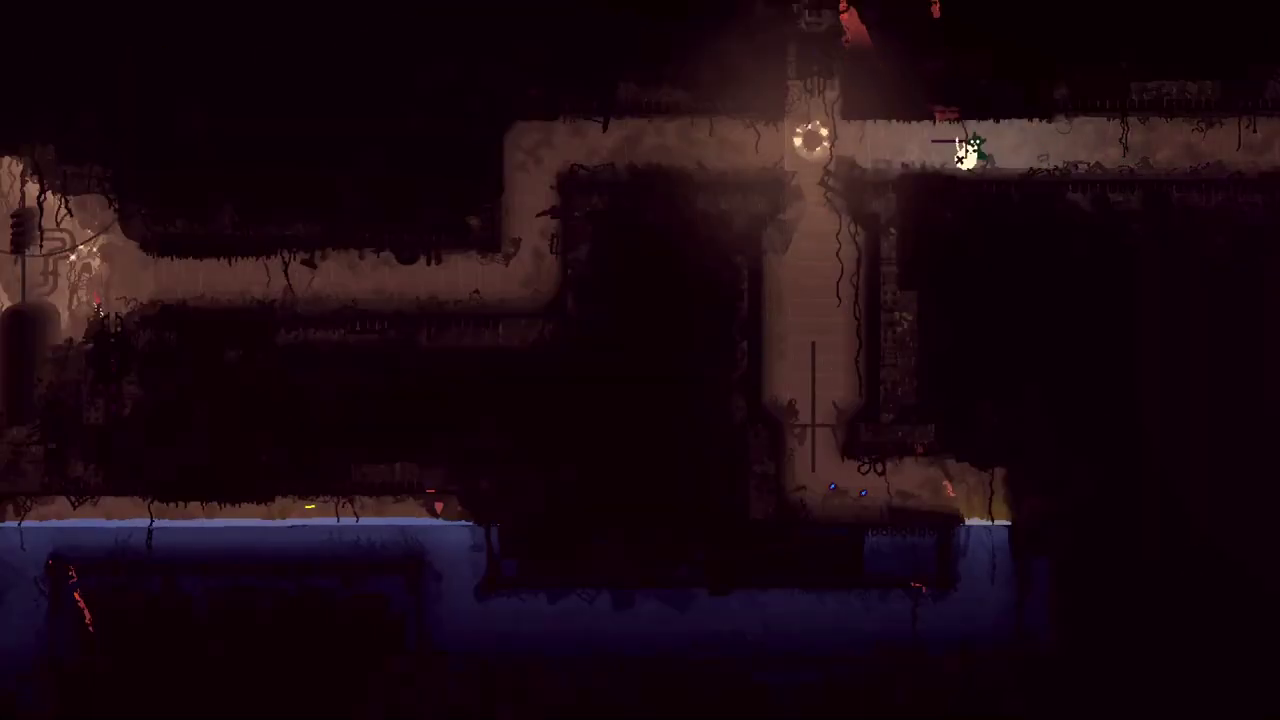
key("Left")
key("Up")
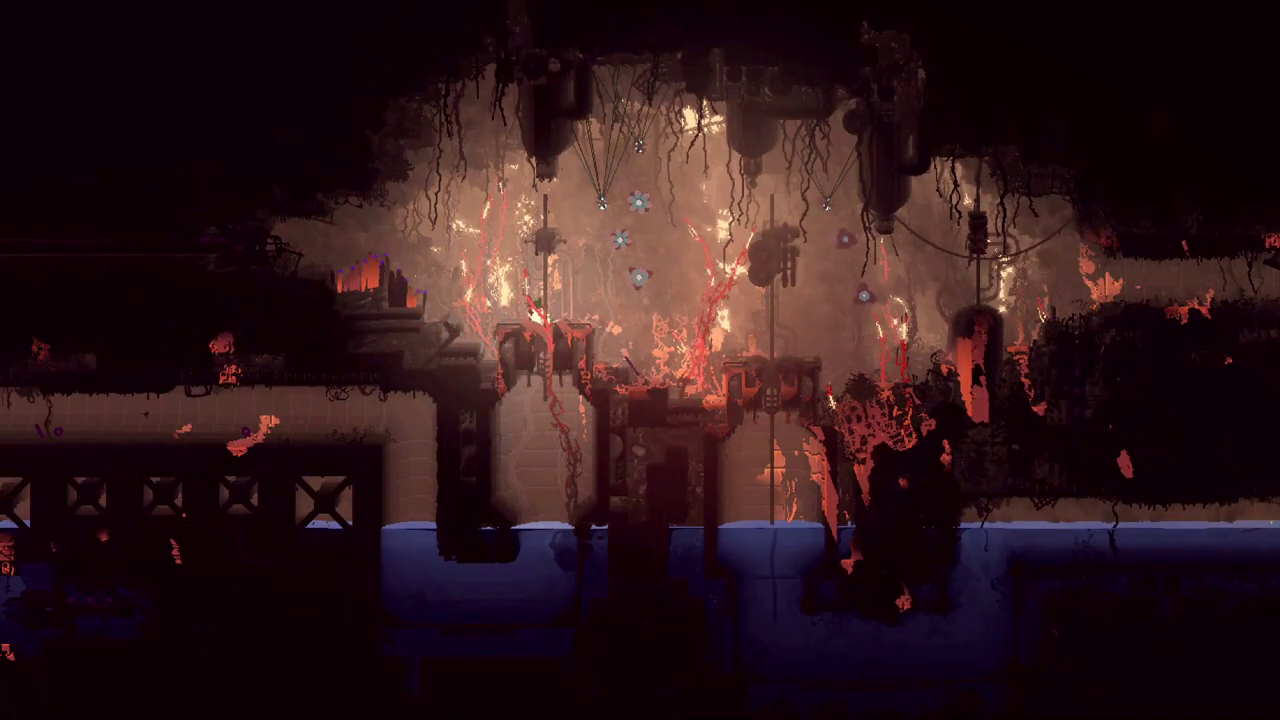
- Check the region map, climb down the pole and run left into the next room
key("space")
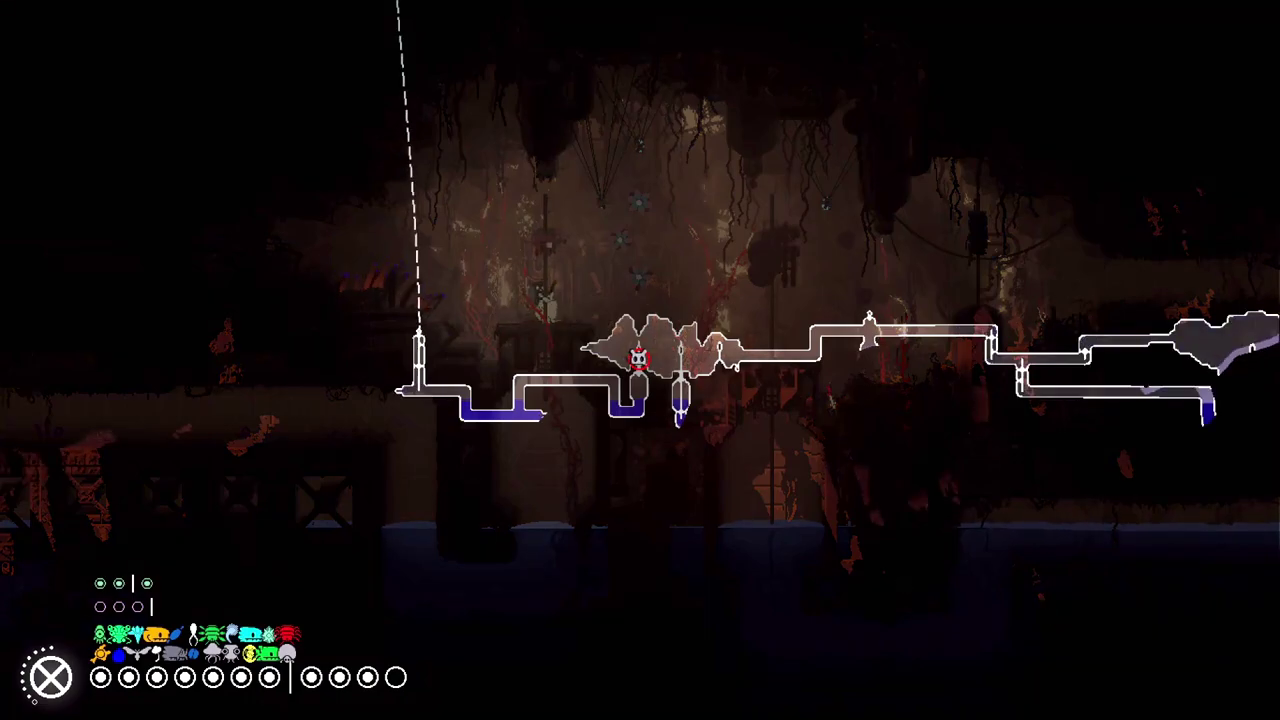
key("Down")
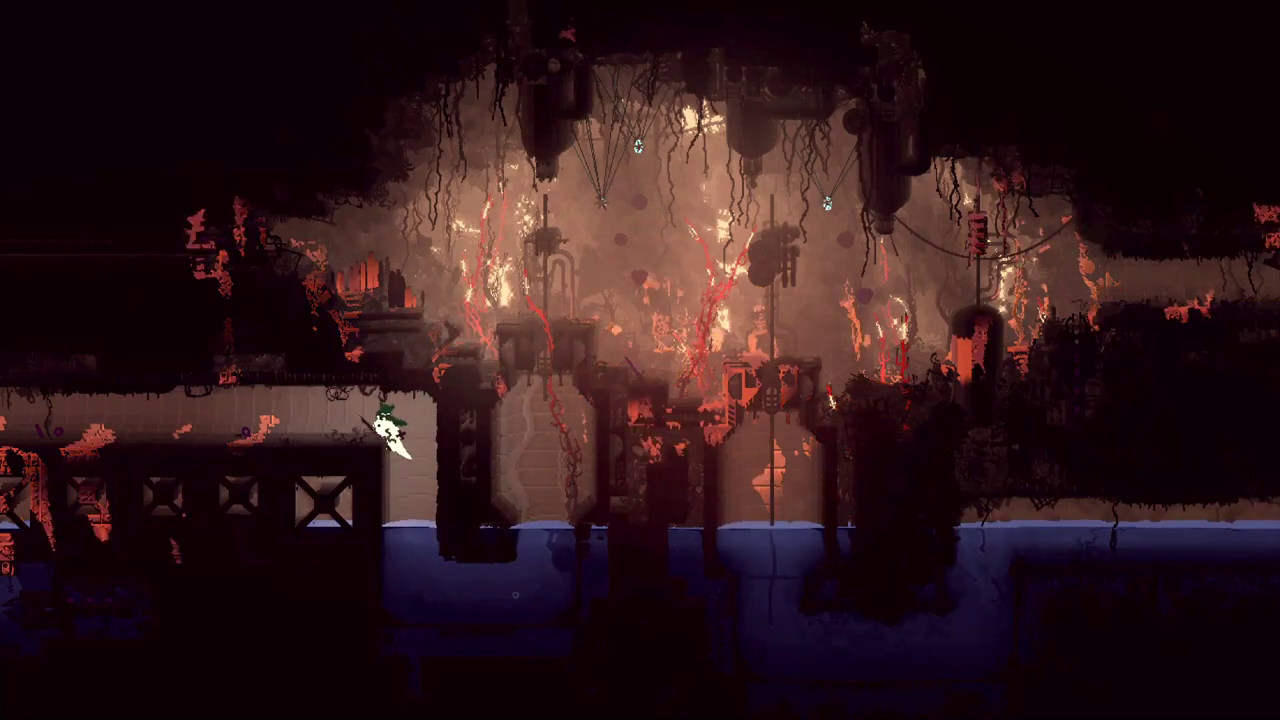
key("Left")
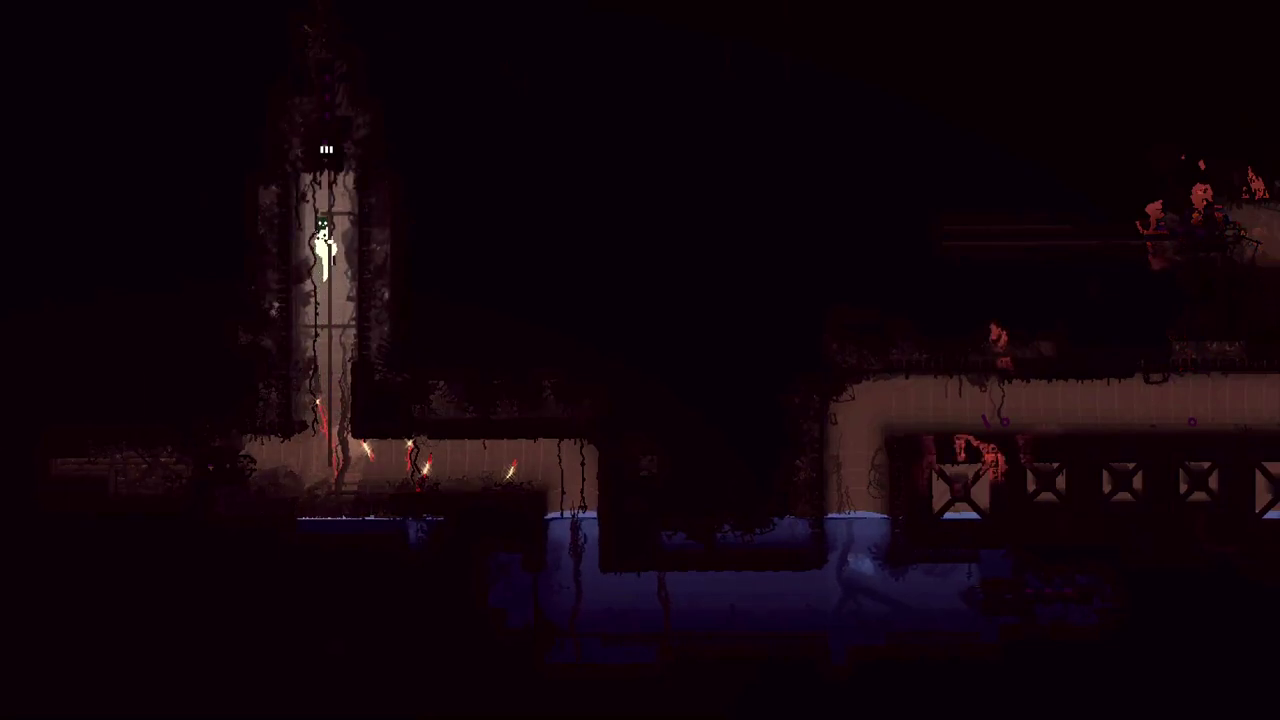
key("Up")
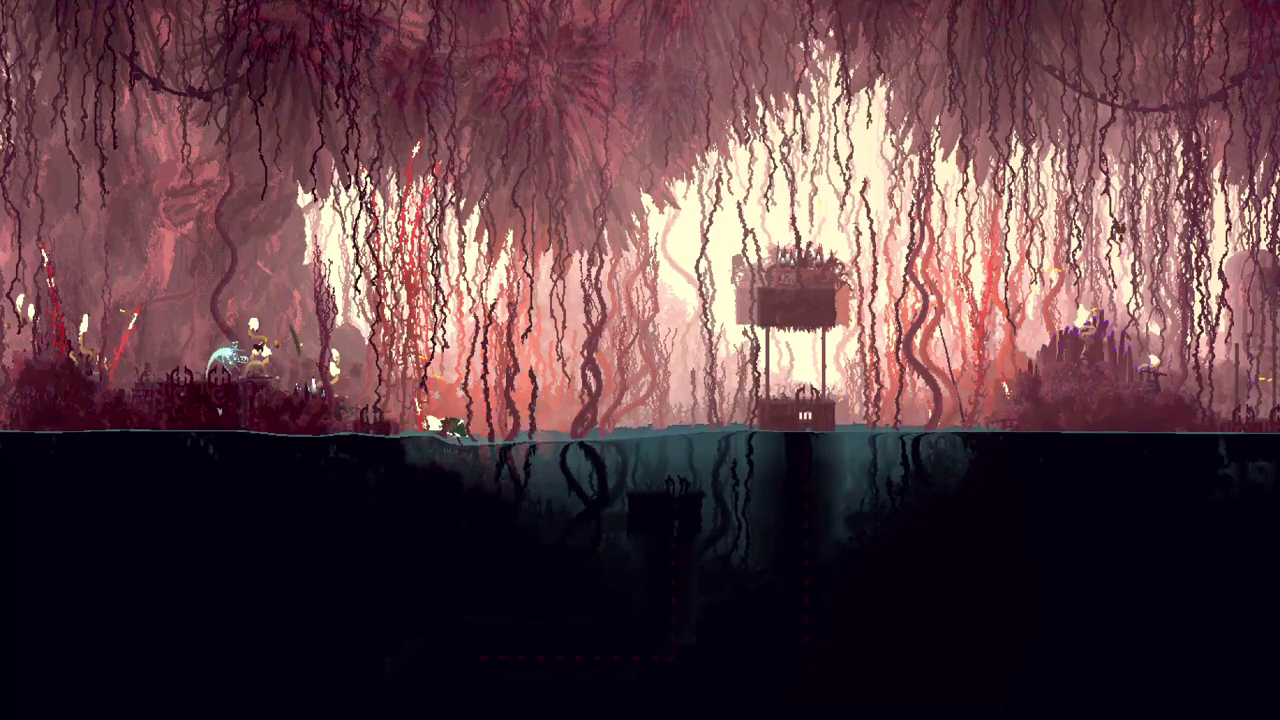
- Move along the pink pool's edge, then head right and dive beneath the water
key("Left")
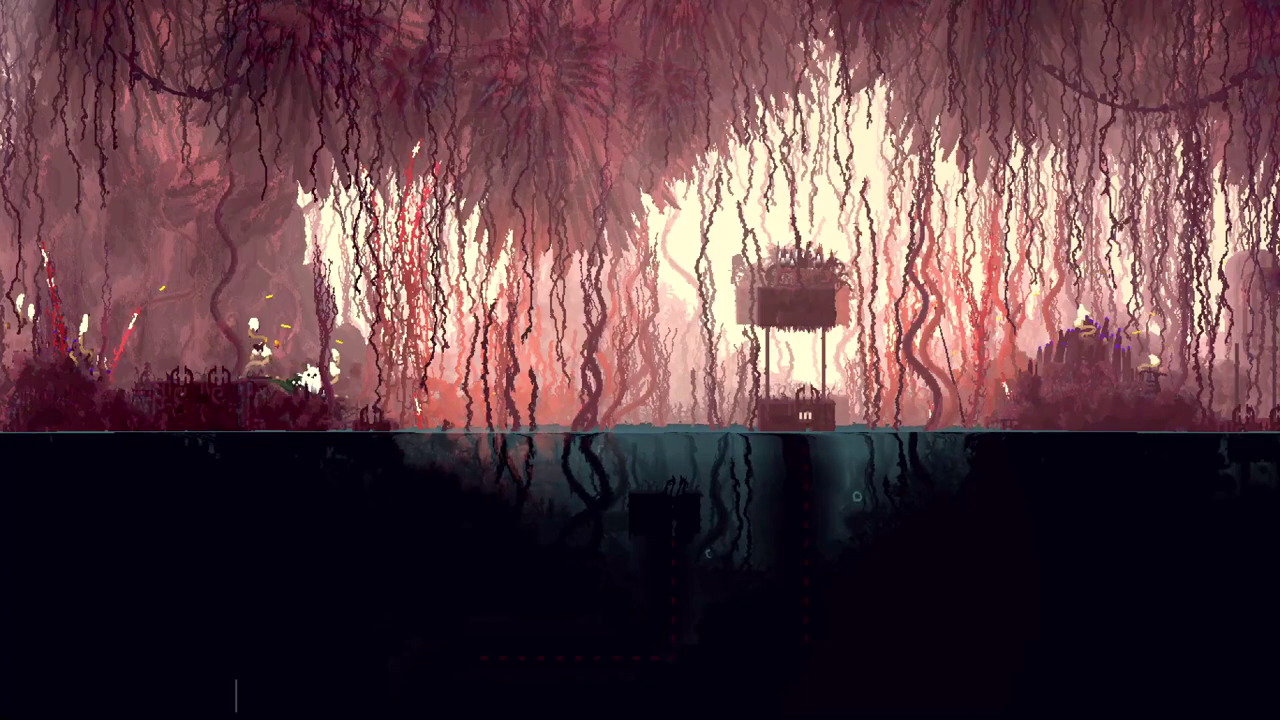
key("Right")
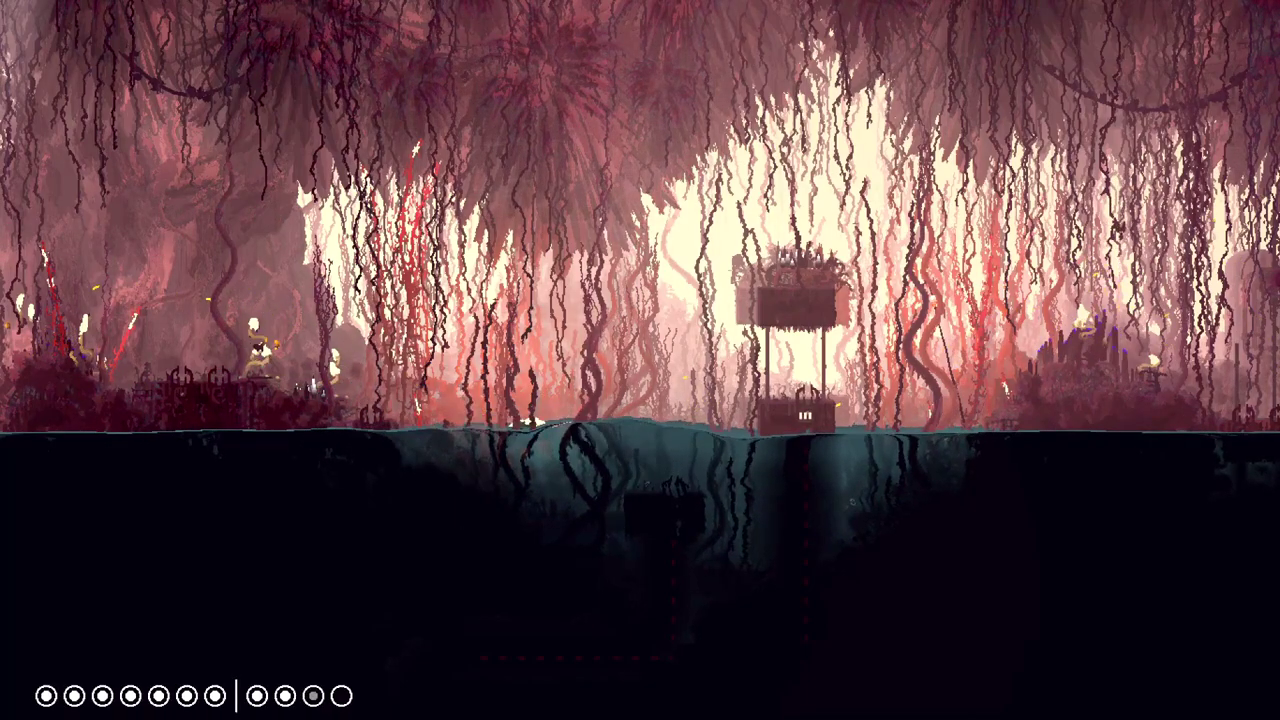
key("Down")
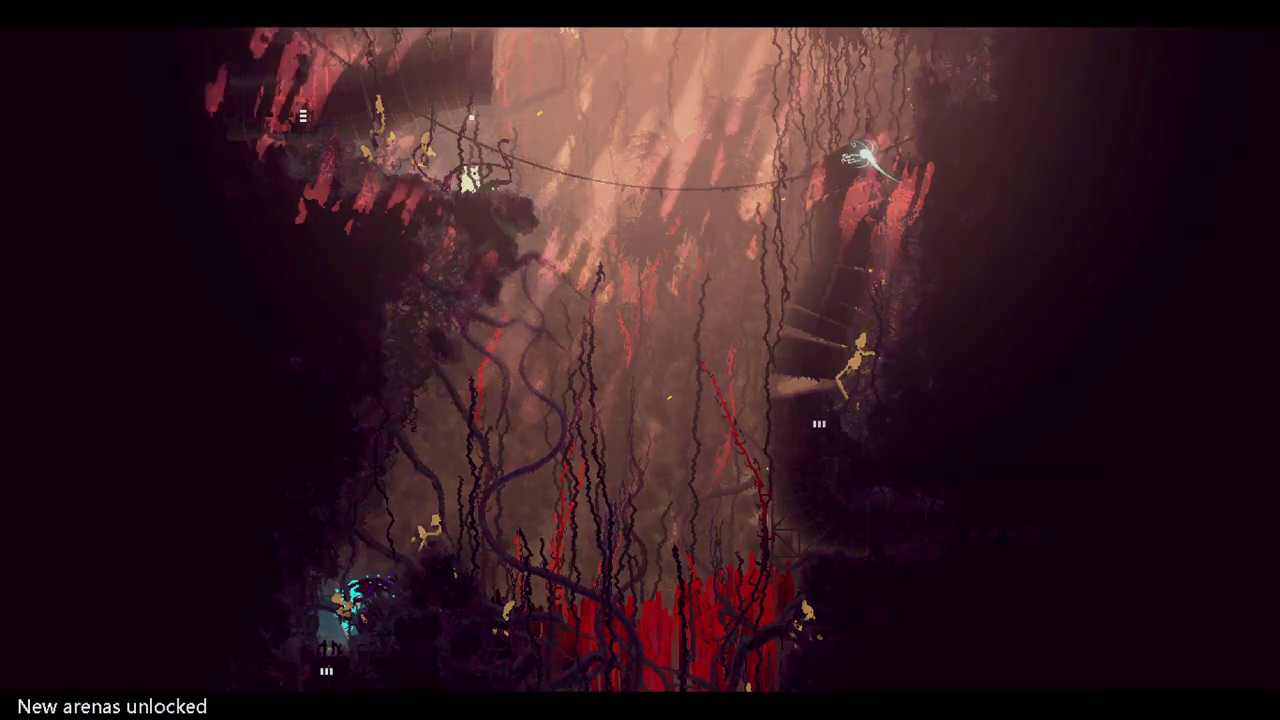
- Open the region map, pan it left to reveal other areas, then close it
key("space")
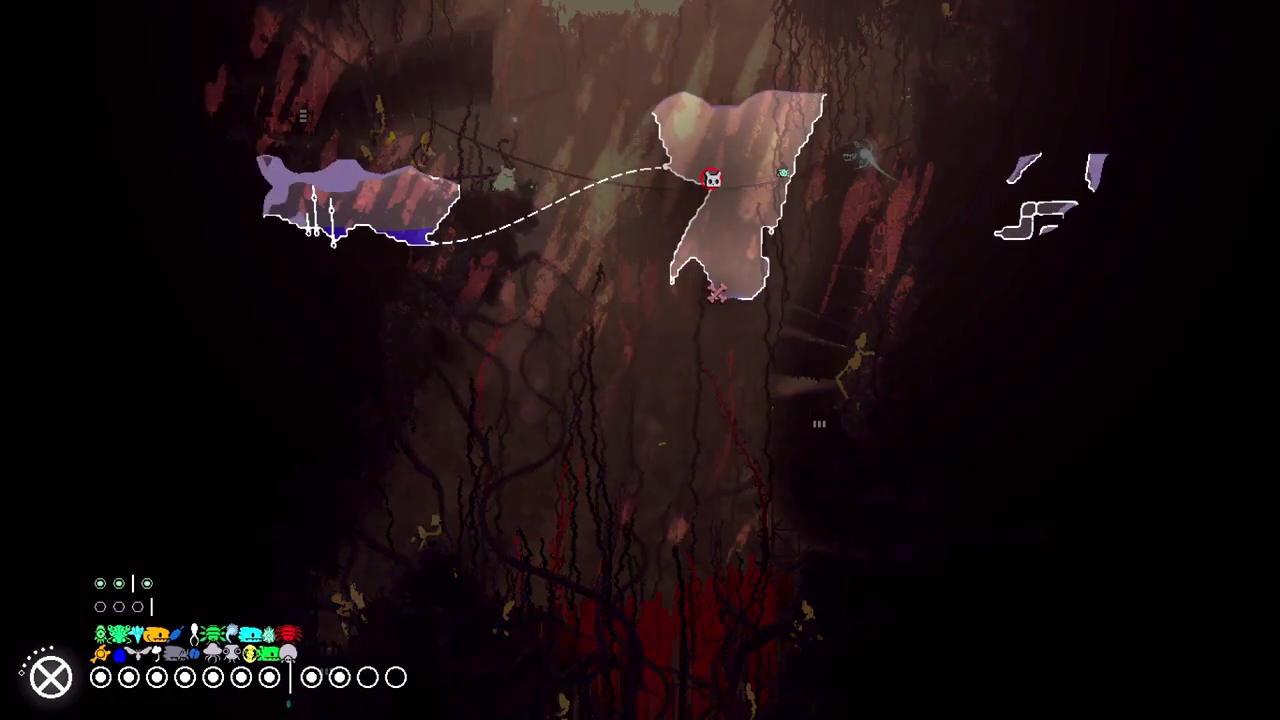
key("Left")
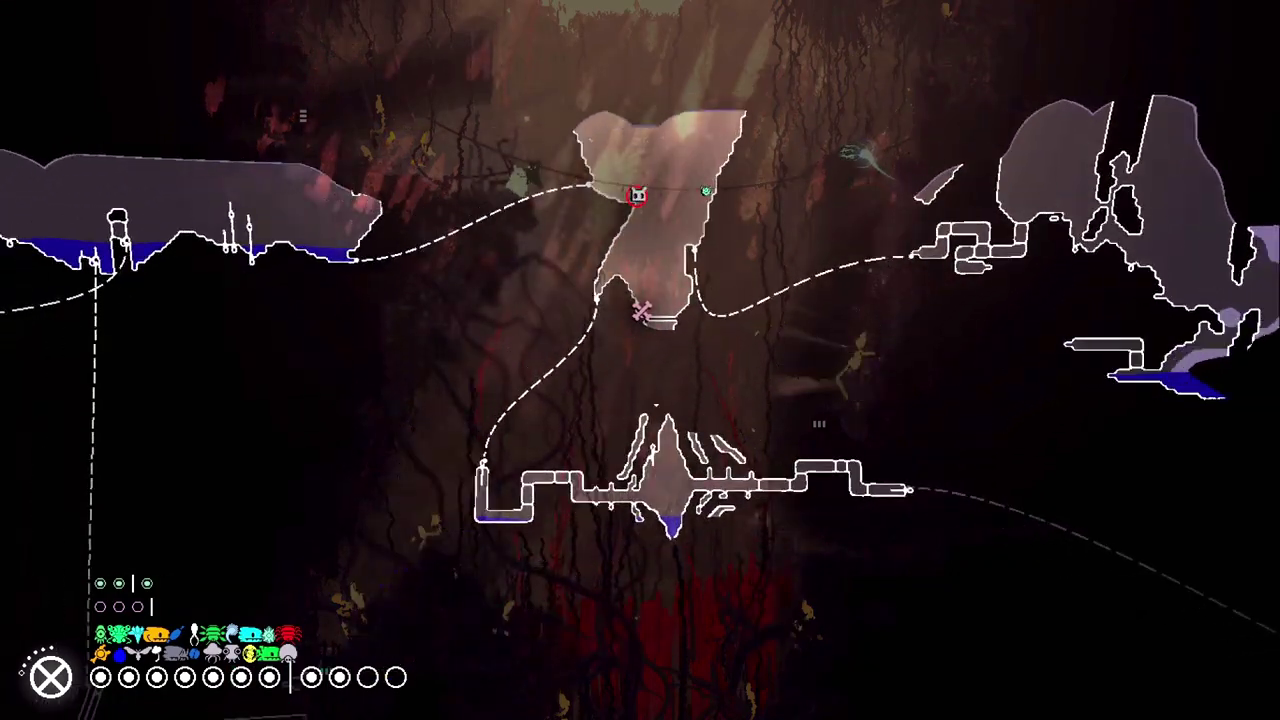
key("Left")
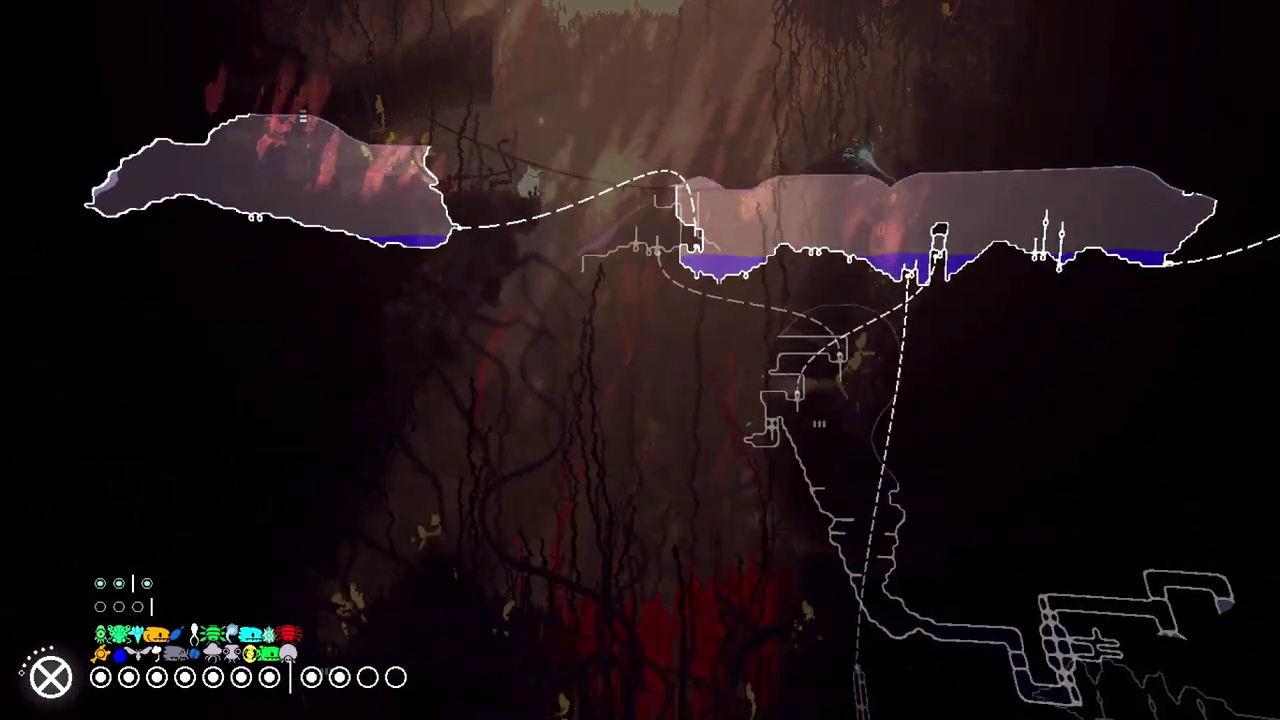
key("space")
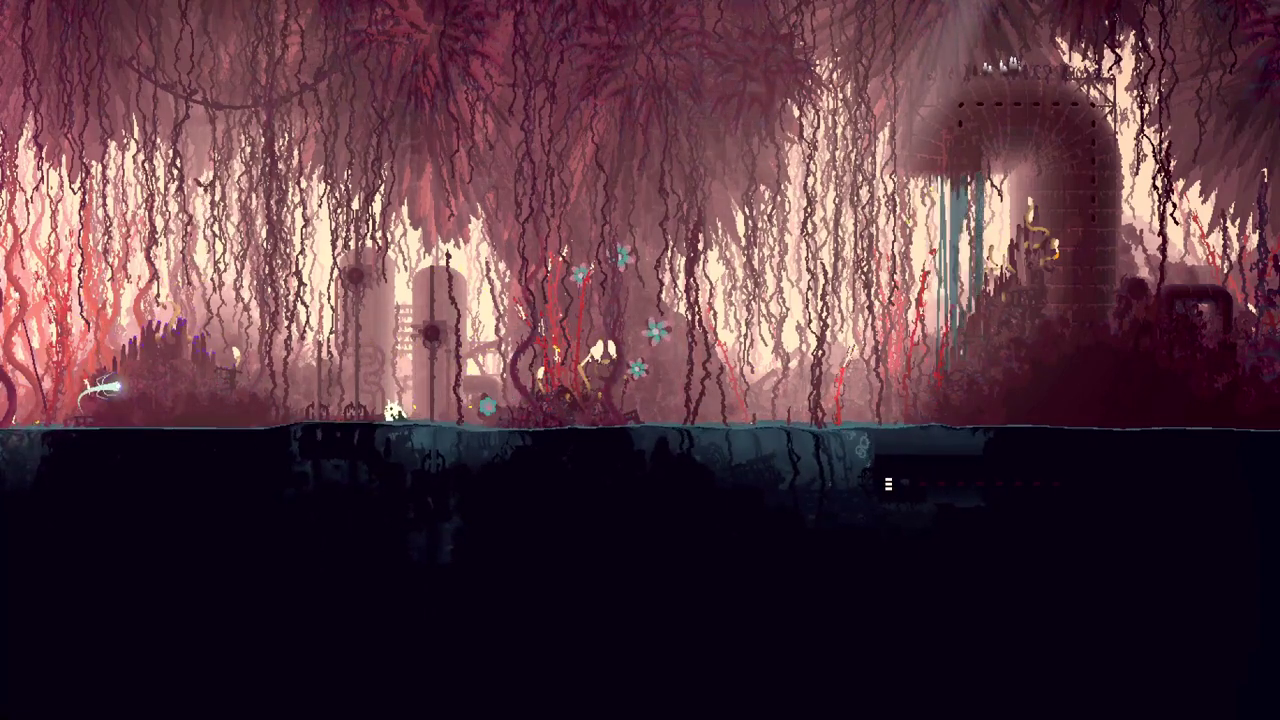
key("Left")
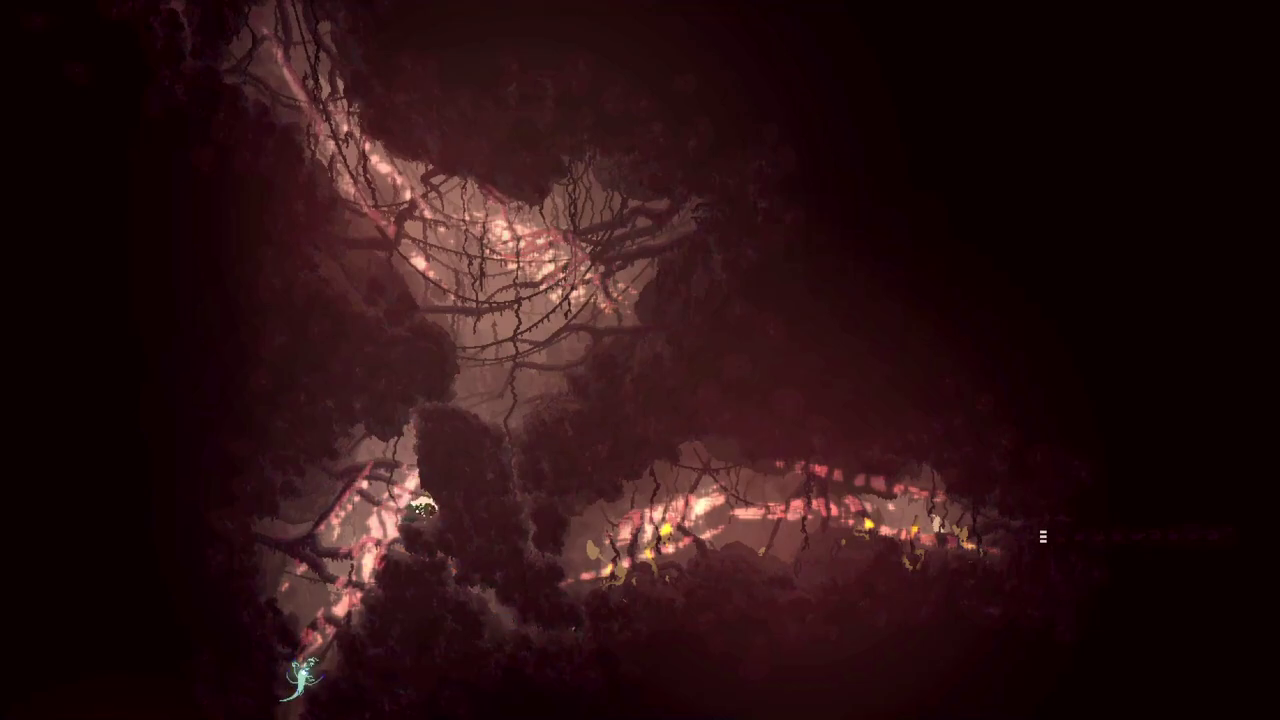
- Briefly show the region map over the dark cavern, then close it
key("space")
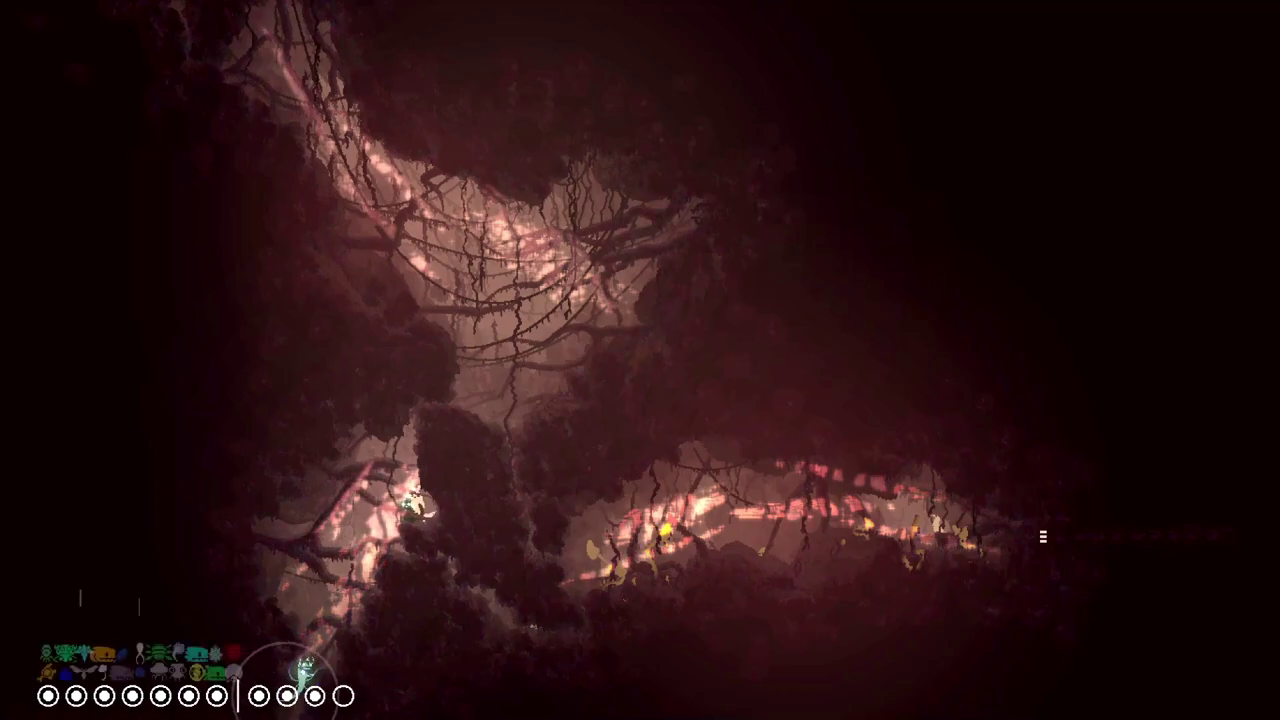
key("space")
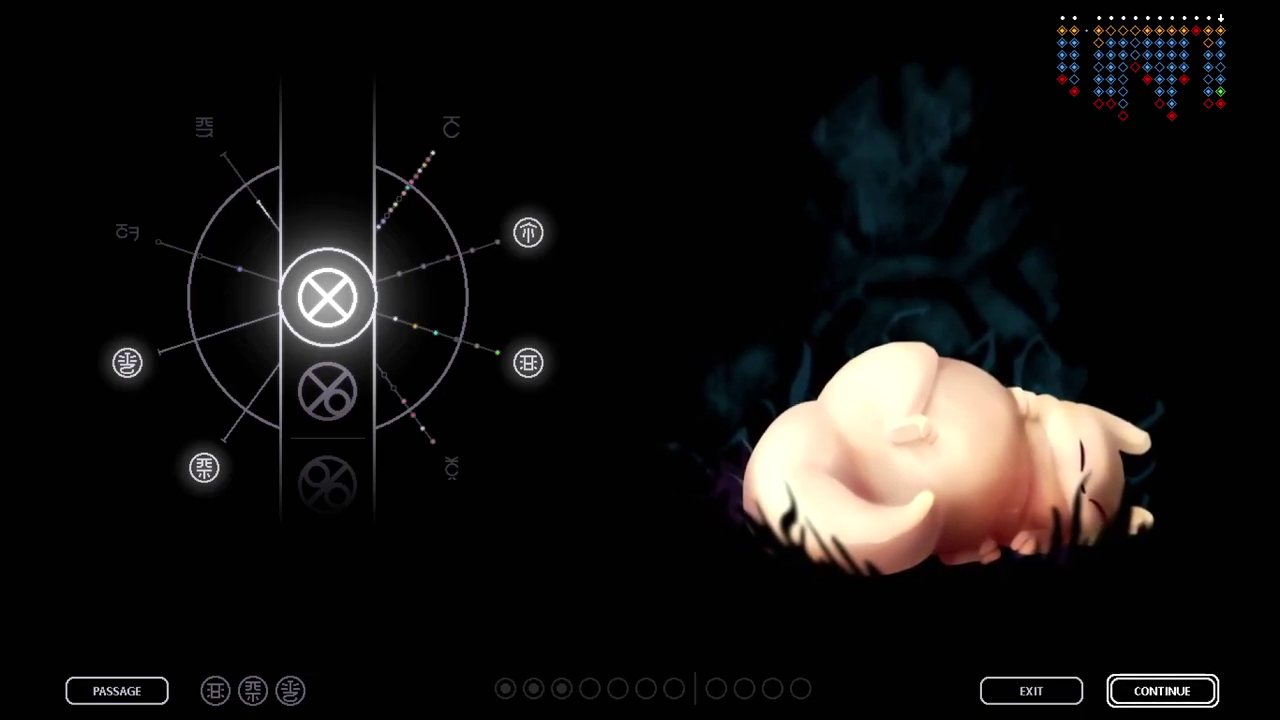
- Select EXIT on the end-of-cycle sleep screen and confirm, returning to the title screen
key("Left")
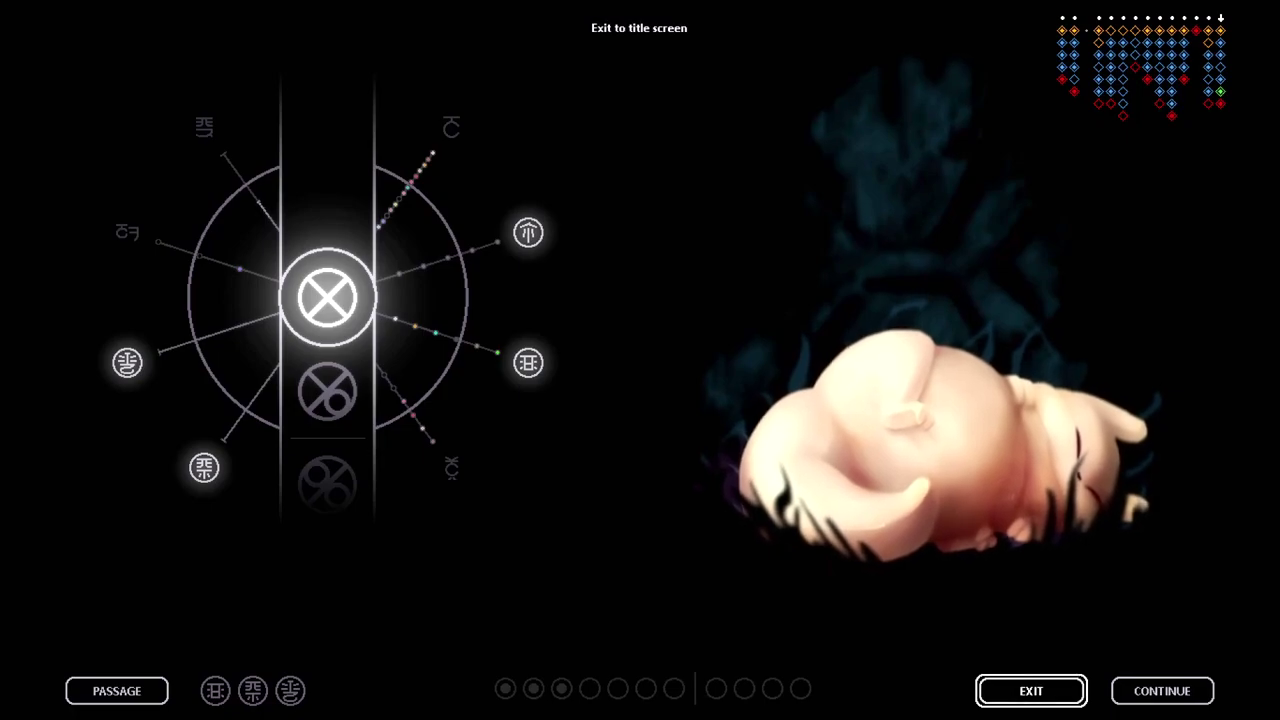
key("Return")
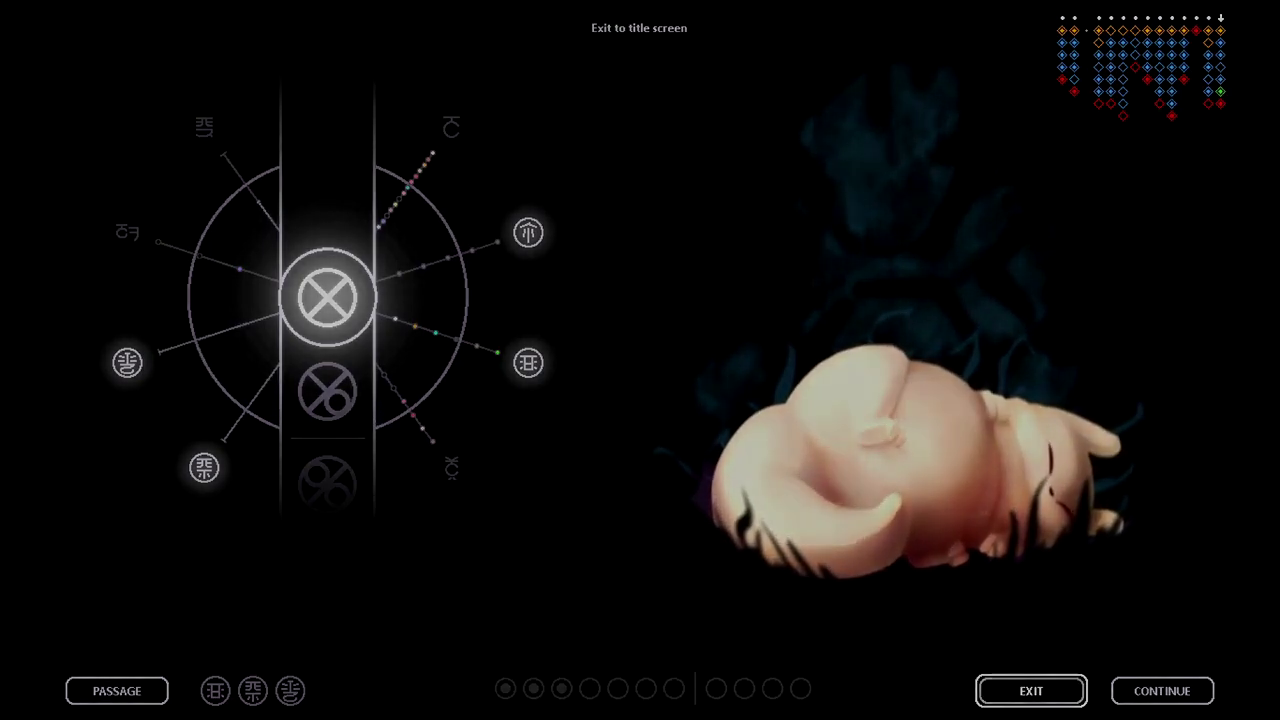